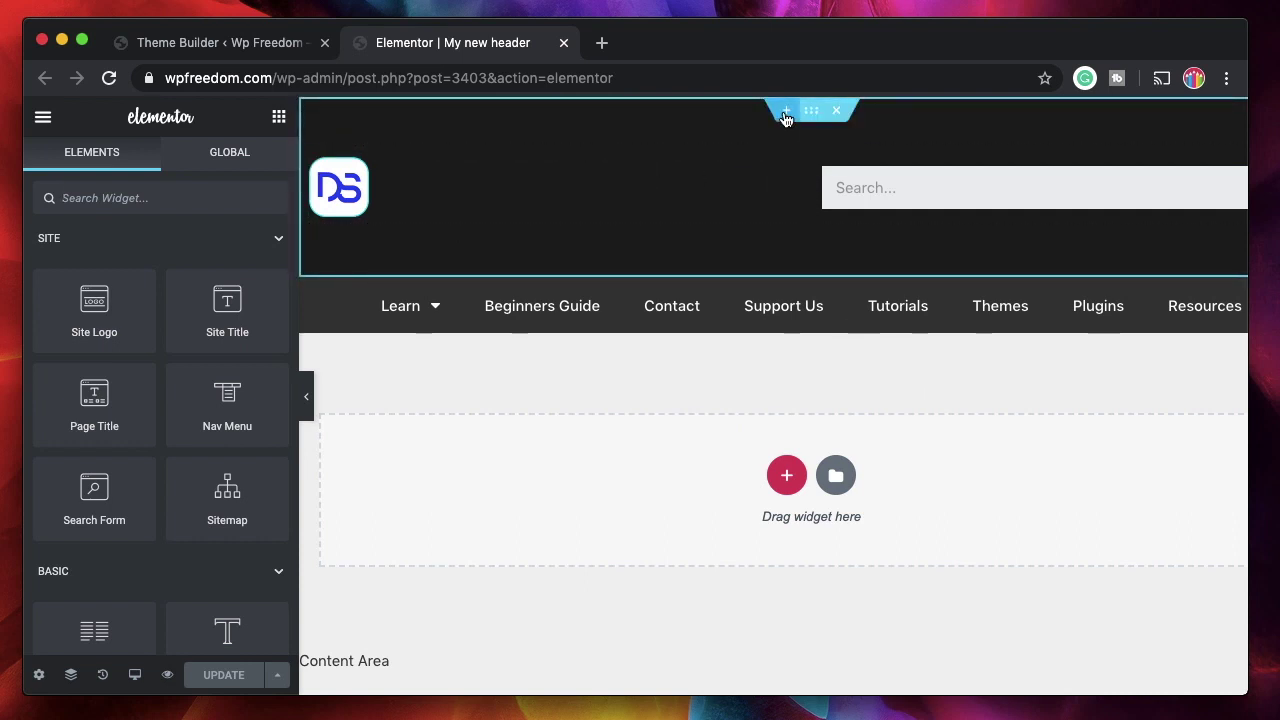
- Add a new single-column section above the header
{"action": "left_click", "coordinate": [786, 113]}
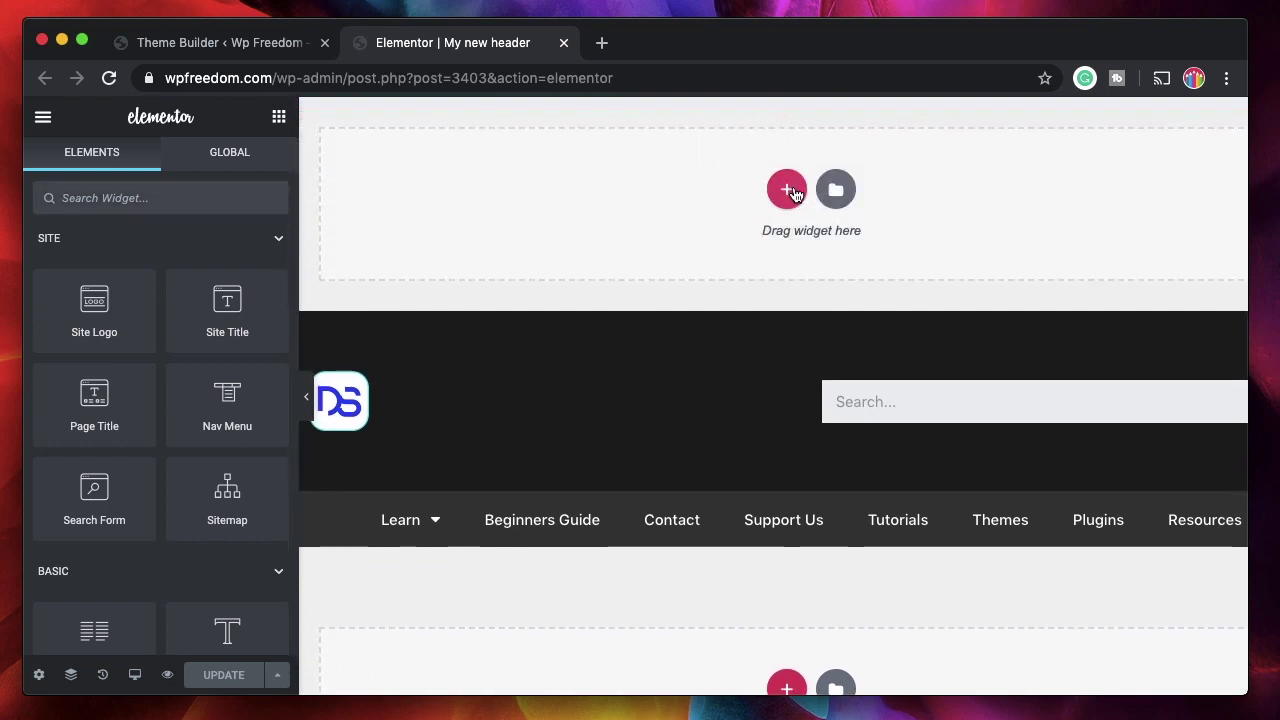
{"action": "left_click", "coordinate": [787, 190]}
{"action": "left_click", "coordinate": [538, 237]}
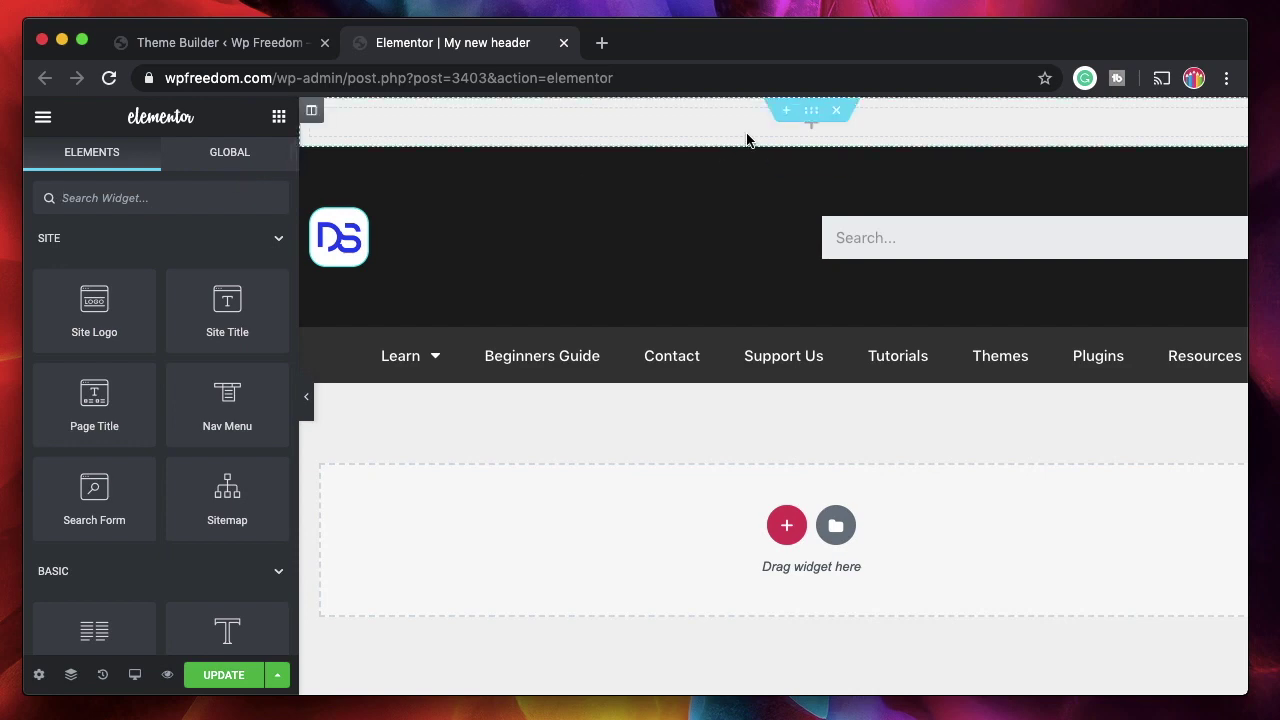
- Place a Heading widget in the new section, rendered as a div and right-aligned
{"action": "left_click", "coordinate": [190, 195]}
{"action": "type", "text": "h"}
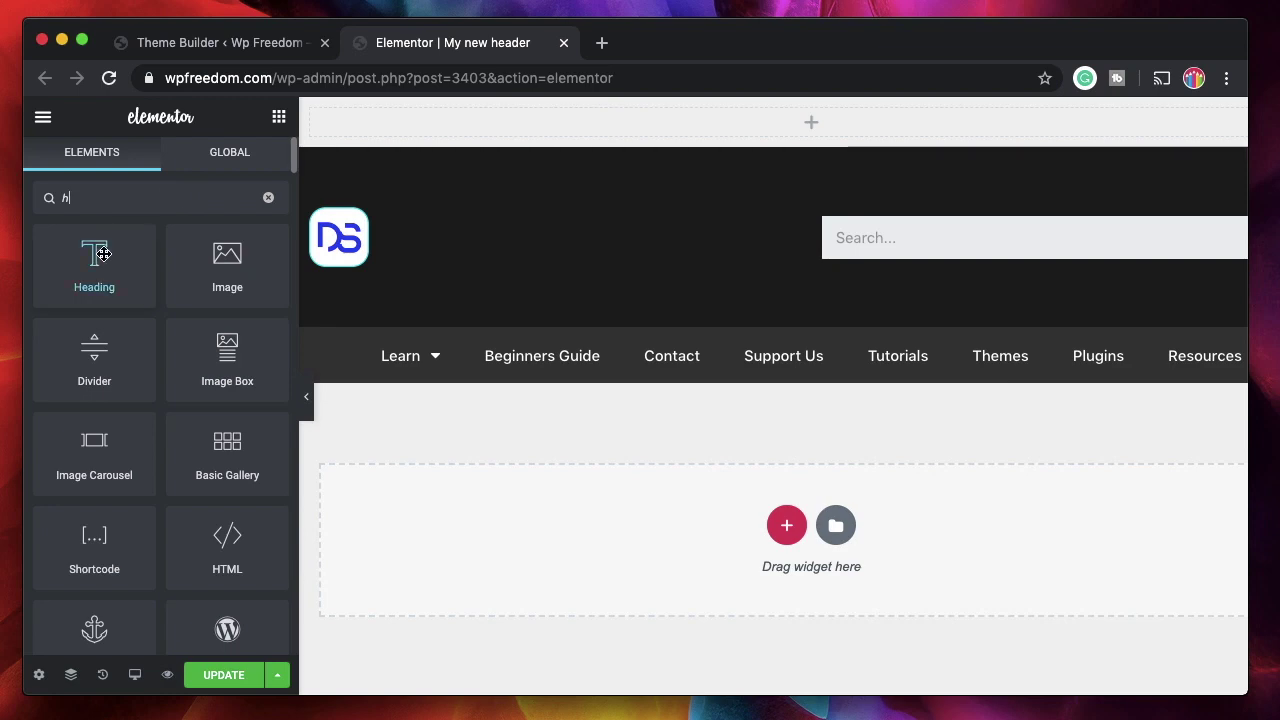
{"action": "left_click_drag", "start_coordinate": [103, 254], "coordinate": [667, 120]}
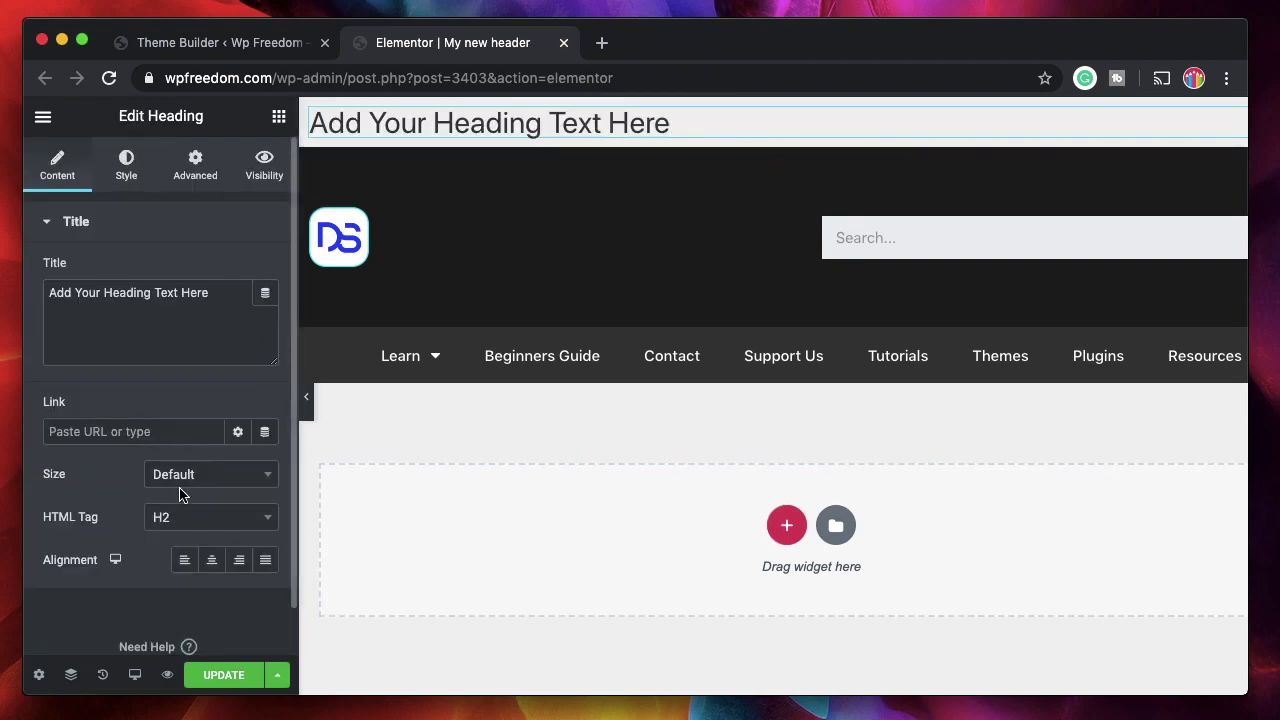
{"action": "left_click", "coordinate": [201, 519]}
{"action": "left_click", "coordinate": [198, 468]}
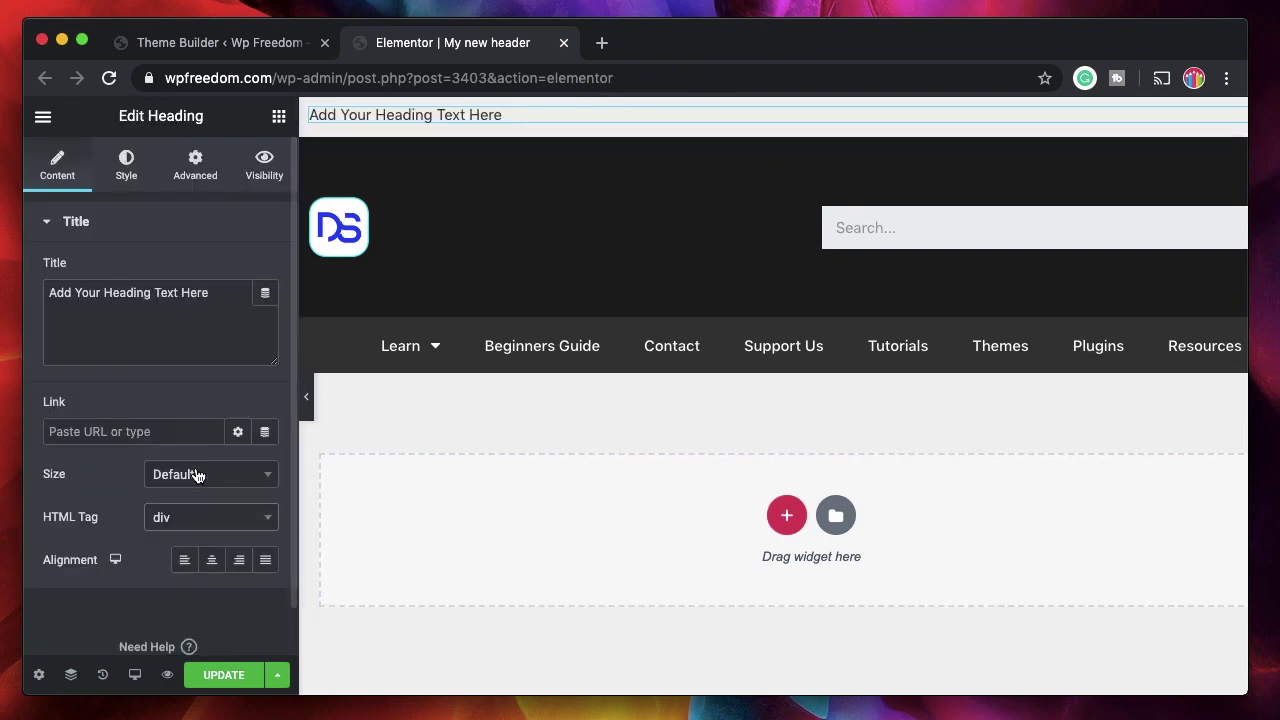
{"action": "left_click", "coordinate": [239, 560]}
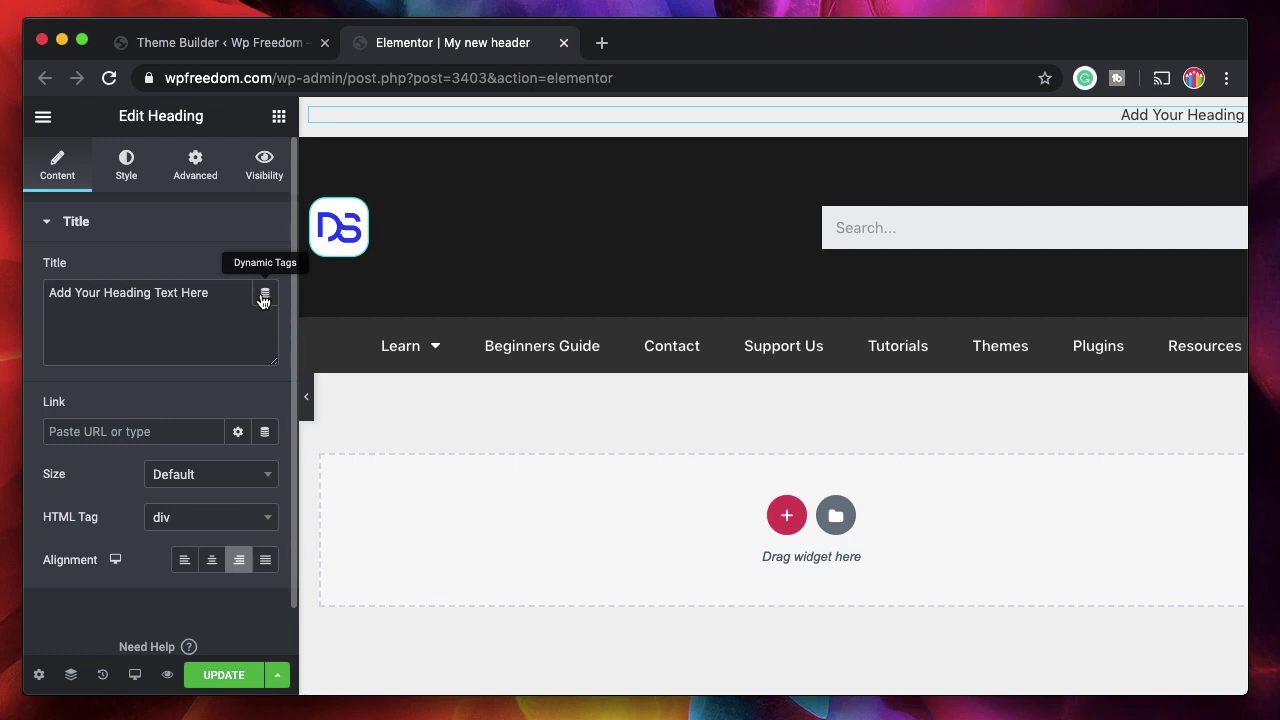
- Replace the heading's title with the dynamic User Info tag
{"action": "left_click", "coordinate": [264, 296]}
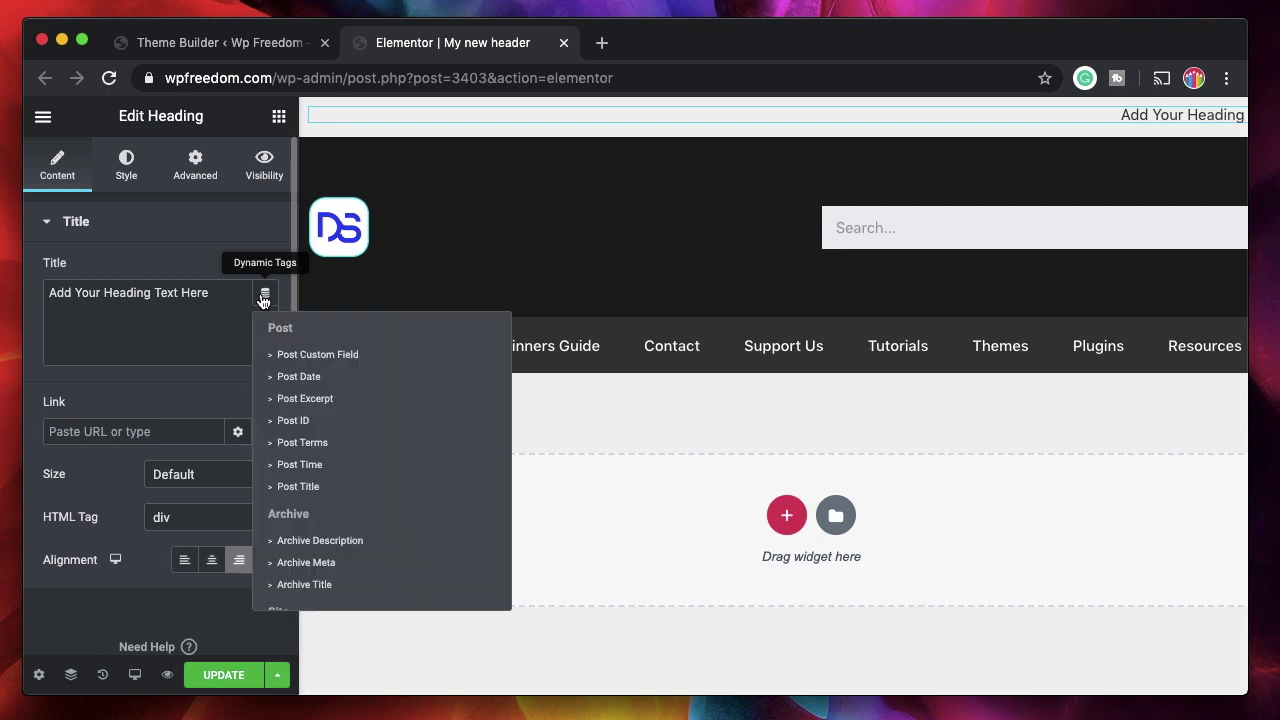
{"action": "scroll", "coordinate": [338, 549], "scroll_direction": "down", "scroll_amount": 1}
{"action": "scroll", "coordinate": [338, 549], "scroll_direction": "down", "scroll_amount": 5}
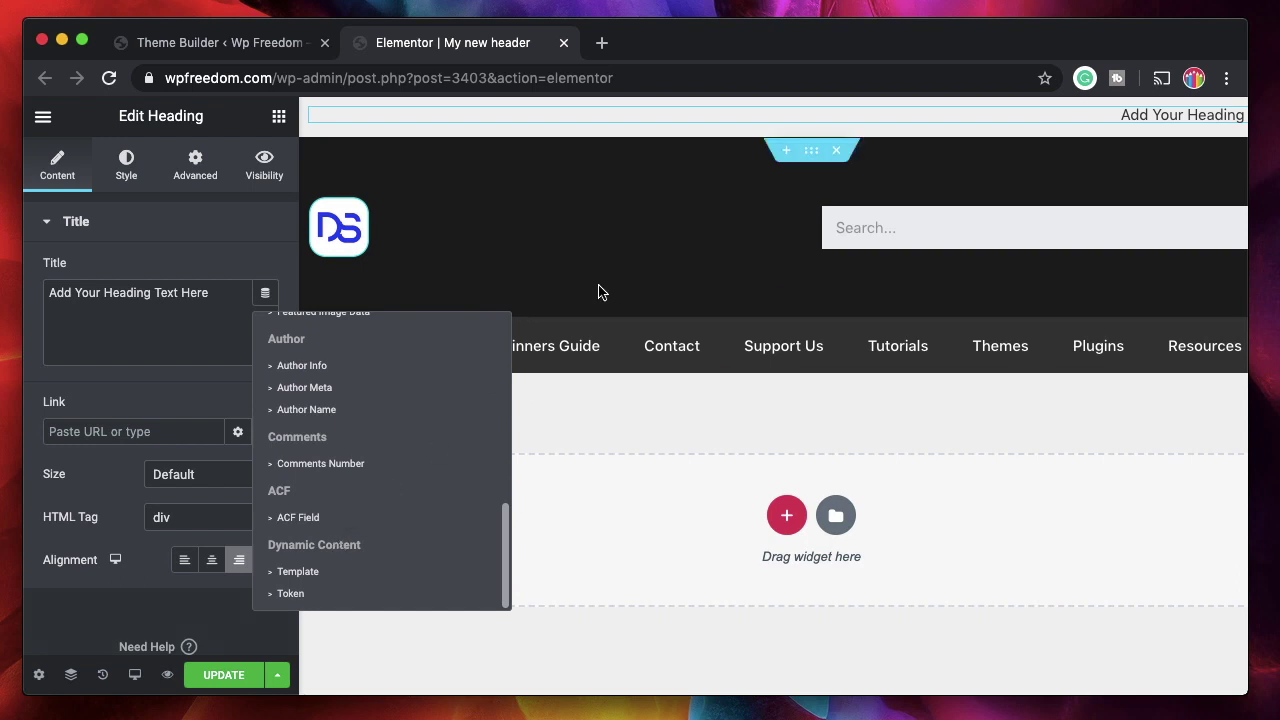
{"action": "scroll", "coordinate": [340, 545], "scroll_direction": "up", "scroll_amount": 10}
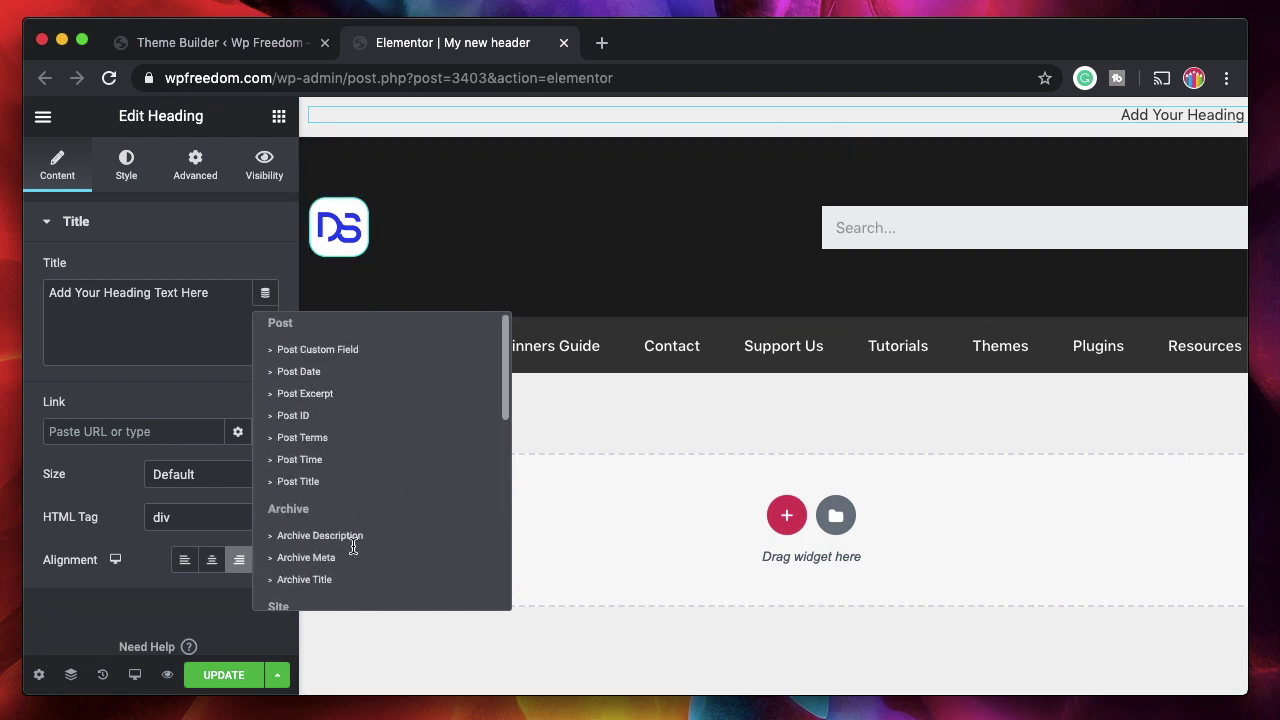
{"action": "scroll", "coordinate": [386, 520], "scroll_direction": "down", "scroll_amount": 4}
{"action": "scroll", "coordinate": [386, 522], "scroll_direction": "up", "scroll_amount": 4}
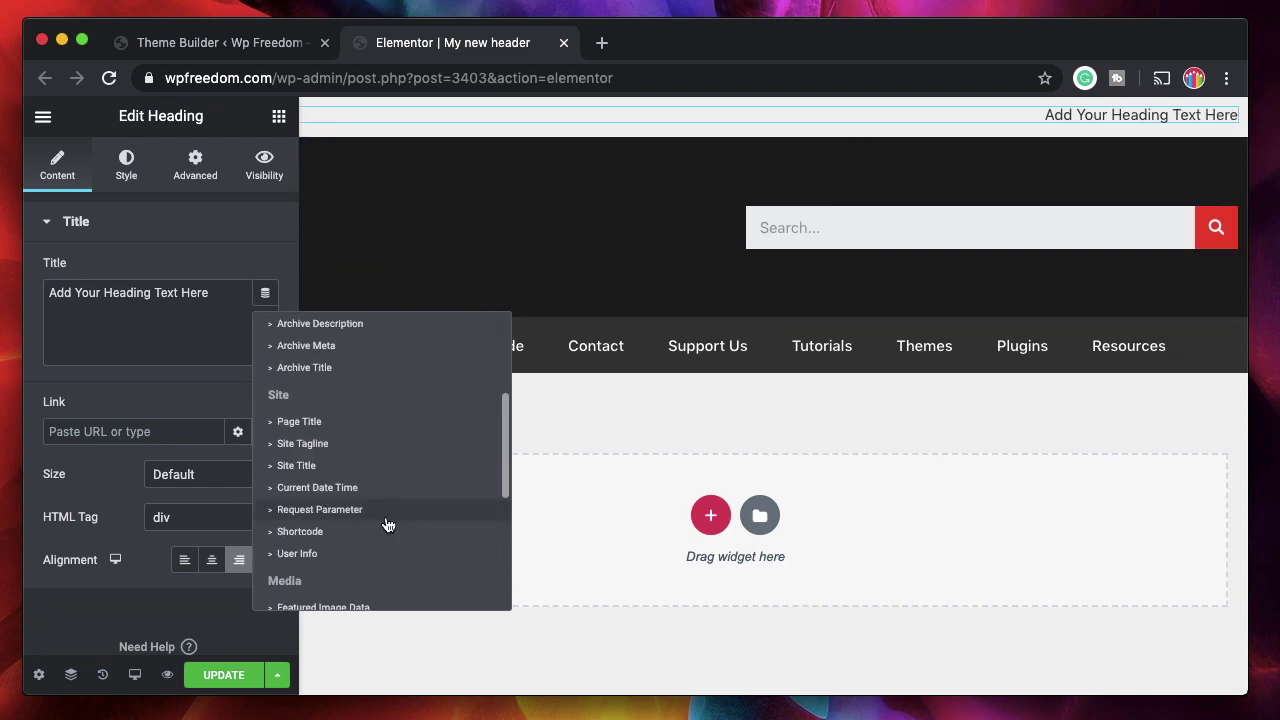
{"action": "scroll", "coordinate": [387, 524], "scroll_direction": "down", "scroll_amount": 2}
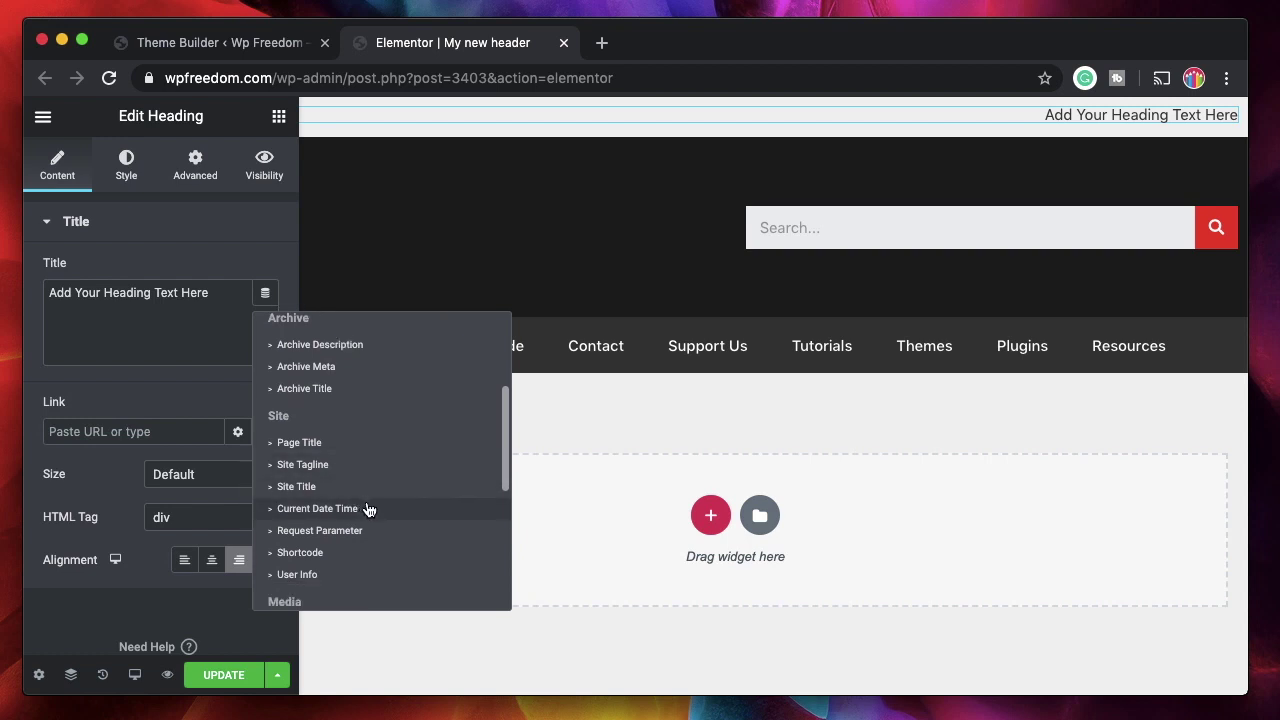
{"action": "scroll", "coordinate": [369, 553], "scroll_direction": "down", "scroll_amount": 2}
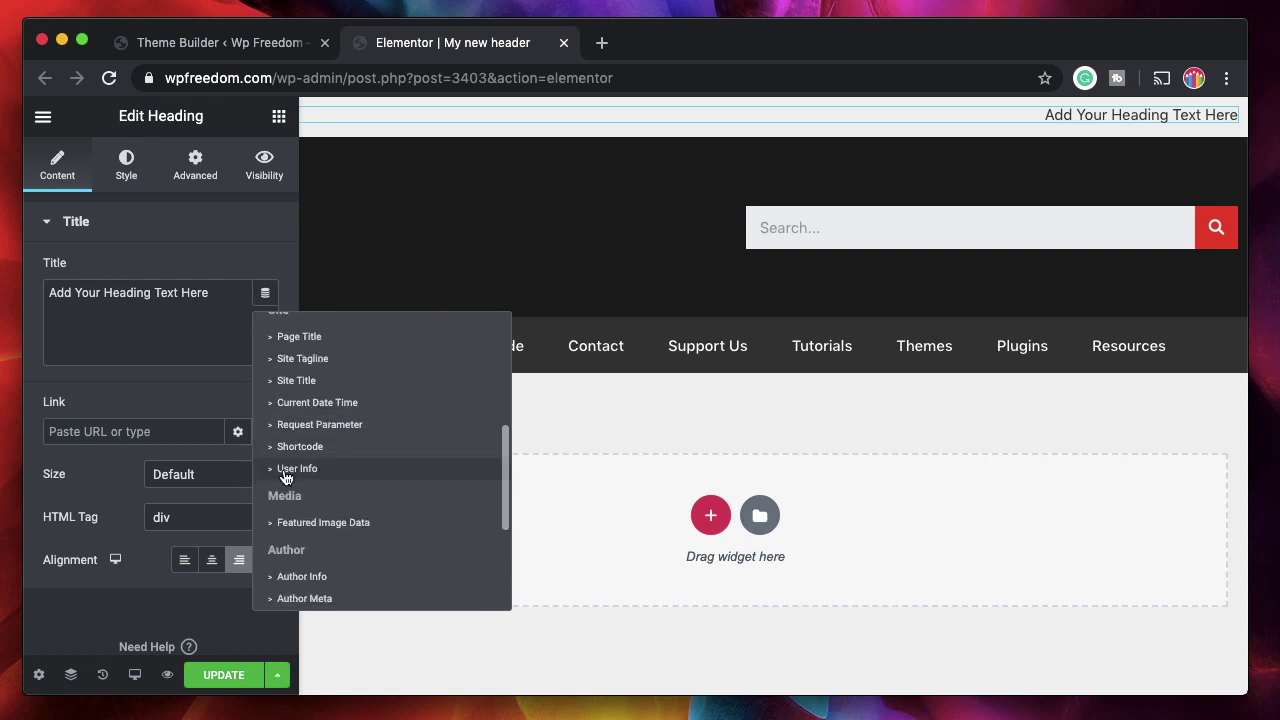
{"action": "left_click", "coordinate": [364, 470]}
- Set the User Info tag's field to Username and expand its Before/After/Fallback options
{"action": "left_click", "coordinate": [135, 293]}
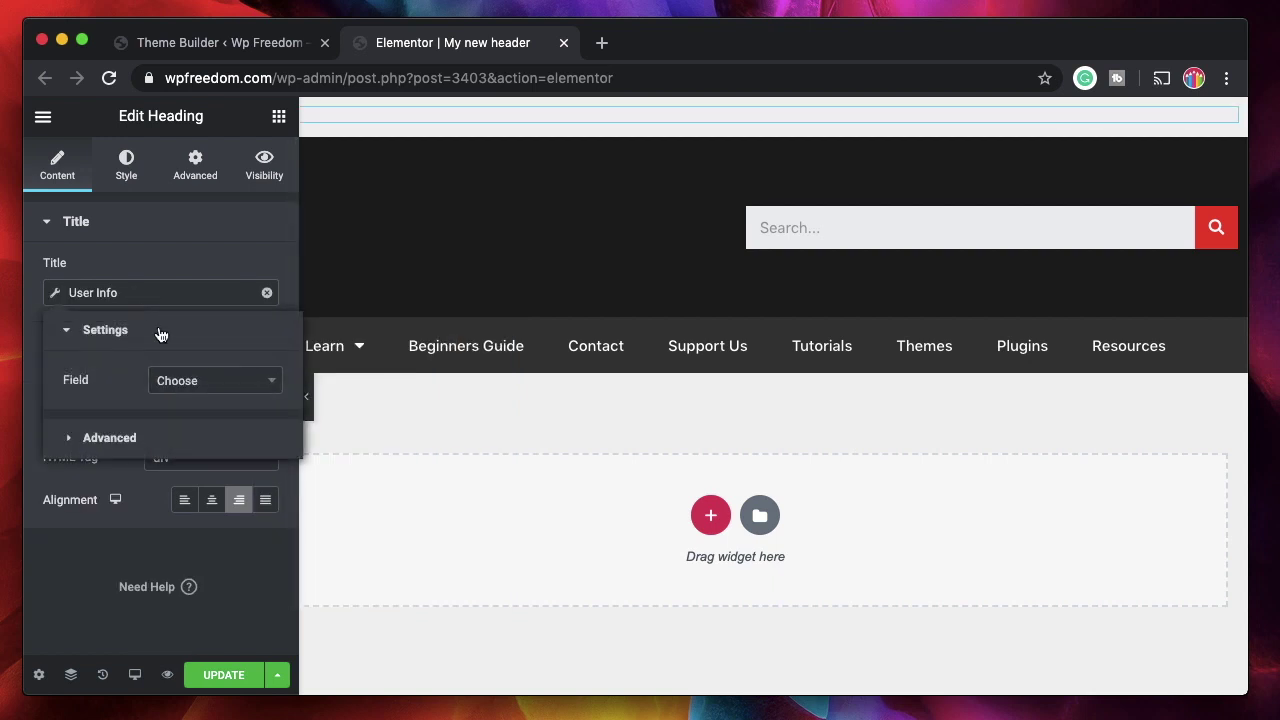
{"action": "left_click", "coordinate": [218, 381]}
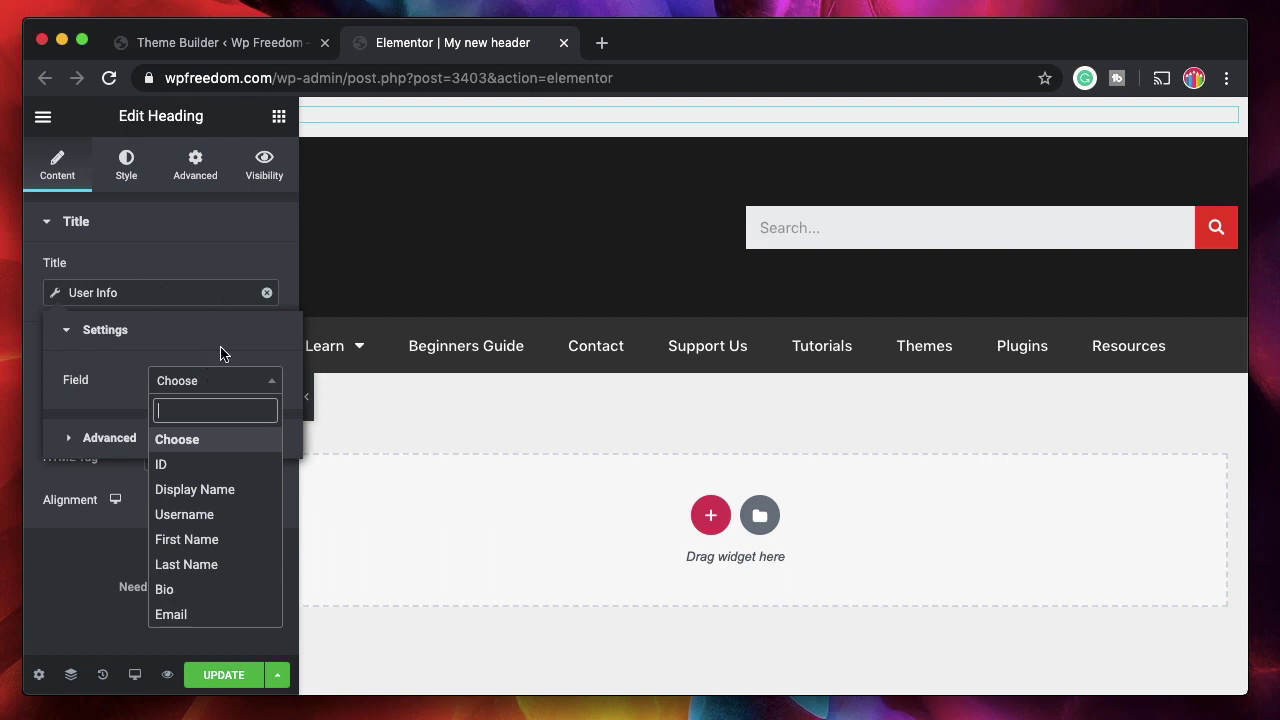
{"action": "left_click", "coordinate": [203, 540]}
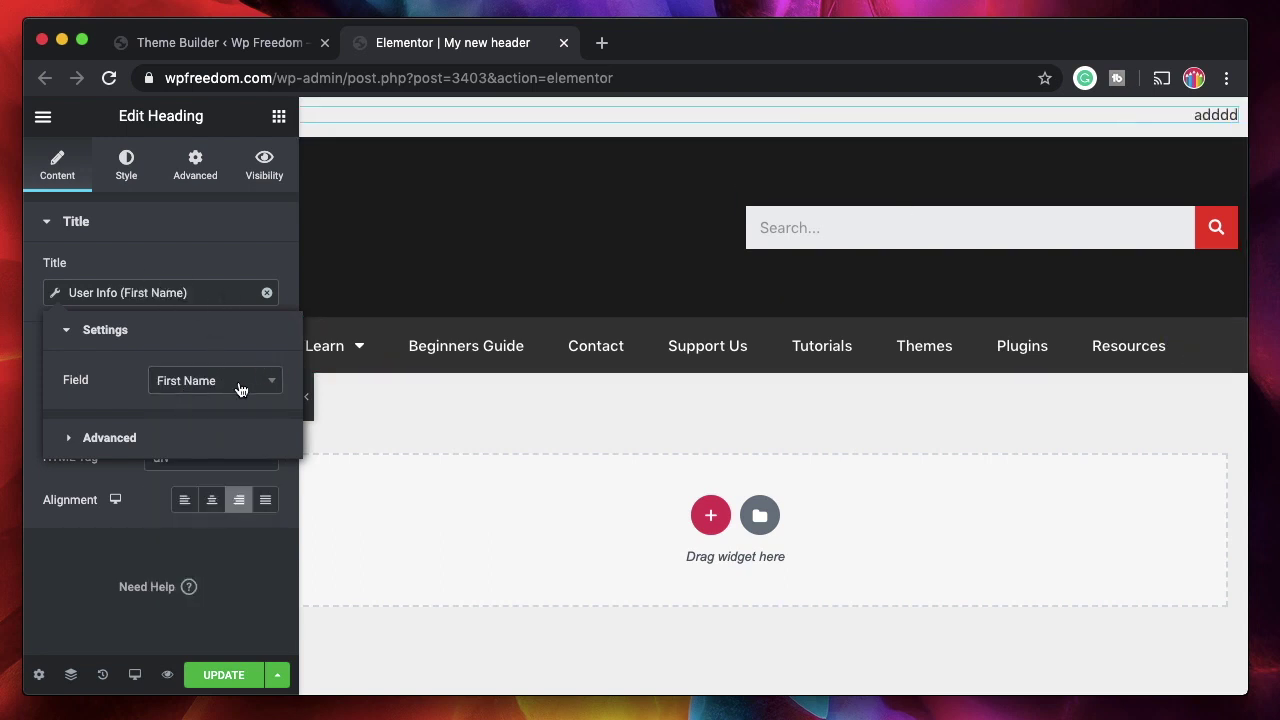
{"action": "left_click", "coordinate": [240, 389]}
{"action": "left_click", "coordinate": [214, 516]}
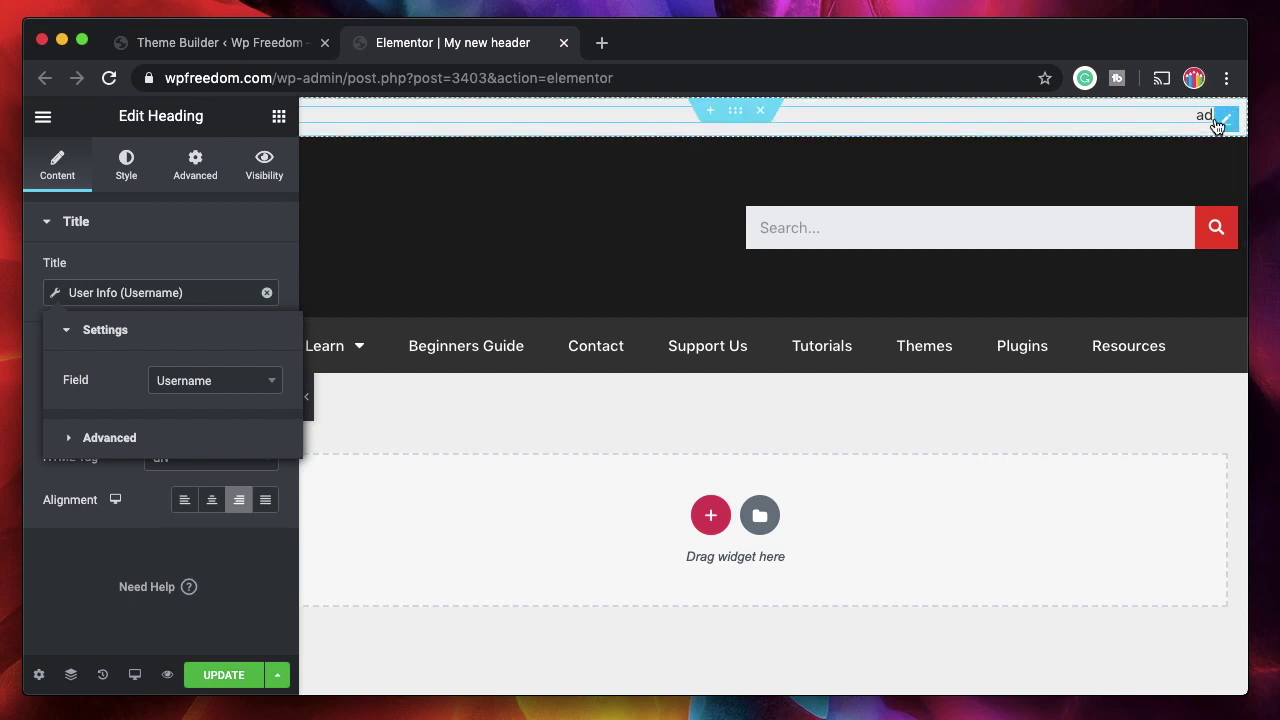
{"action": "left_click", "coordinate": [204, 437]}
- Enter 'Welcome back' as the Before text and 'guest' as the Fallback, then update the header
{"action": "left_click", "coordinate": [191, 432]}
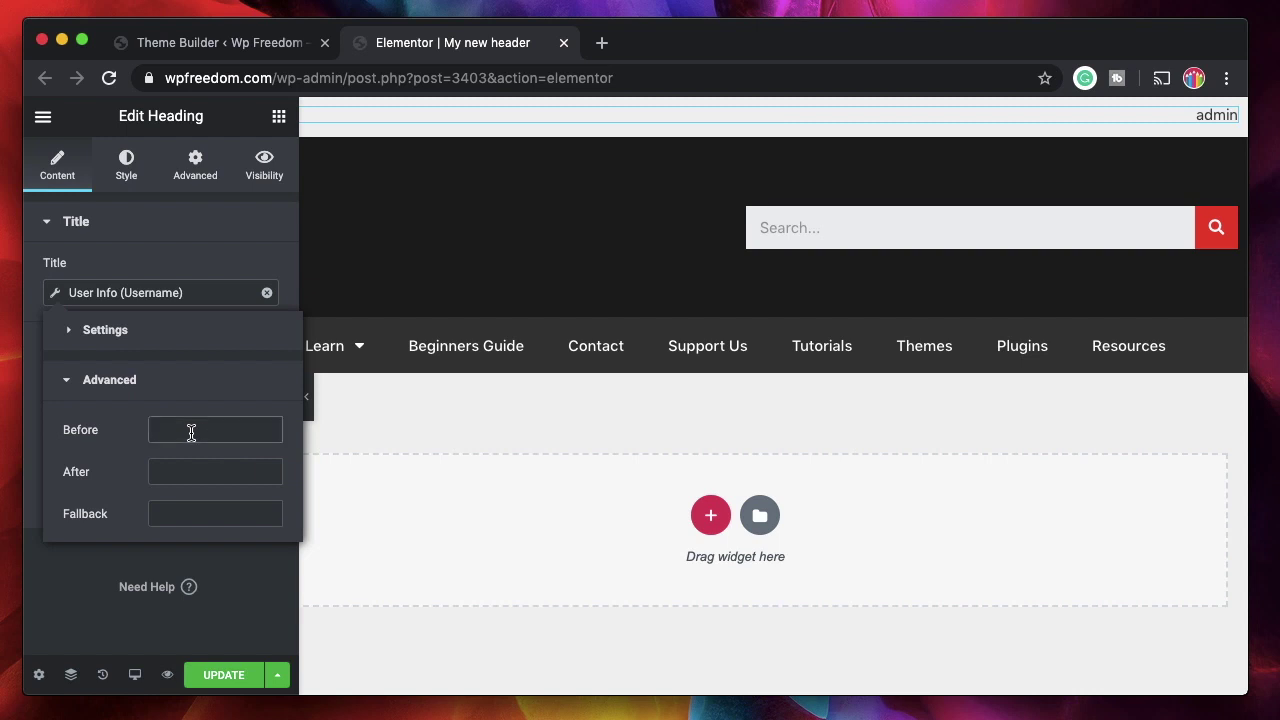
{"action": "type", "text": "Welcome"}
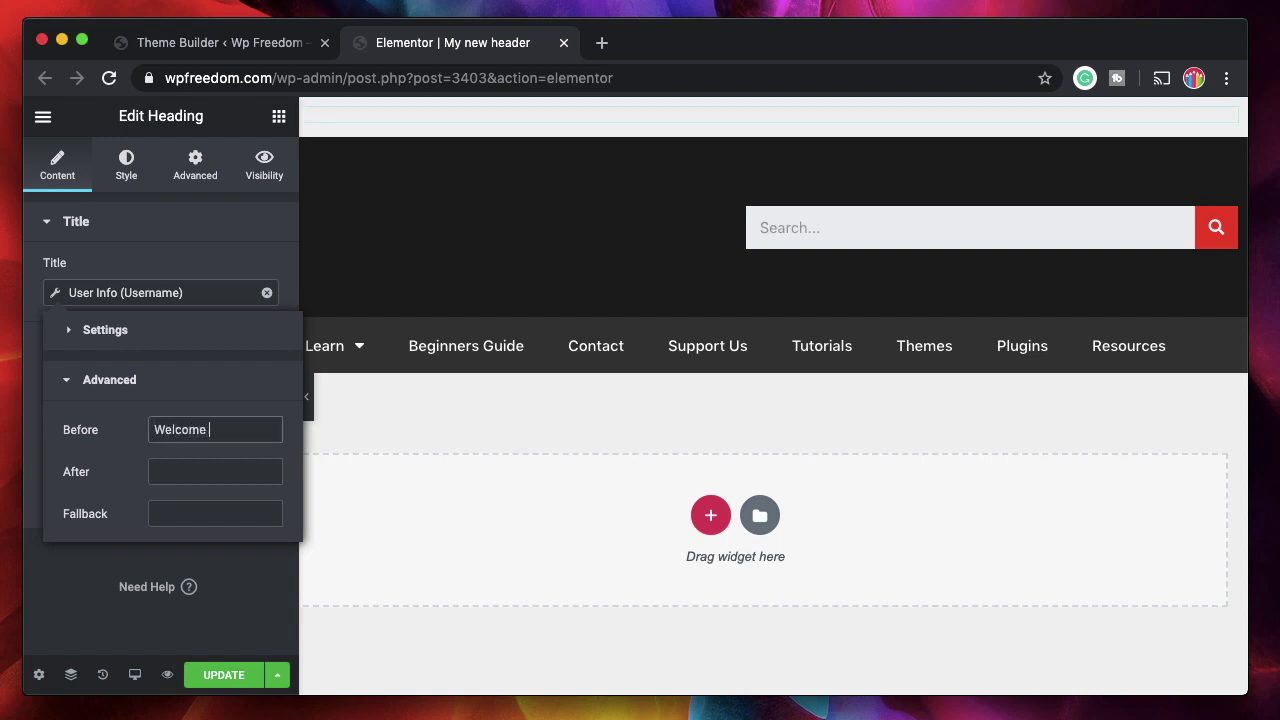
{"action": "type", "text": " back"}
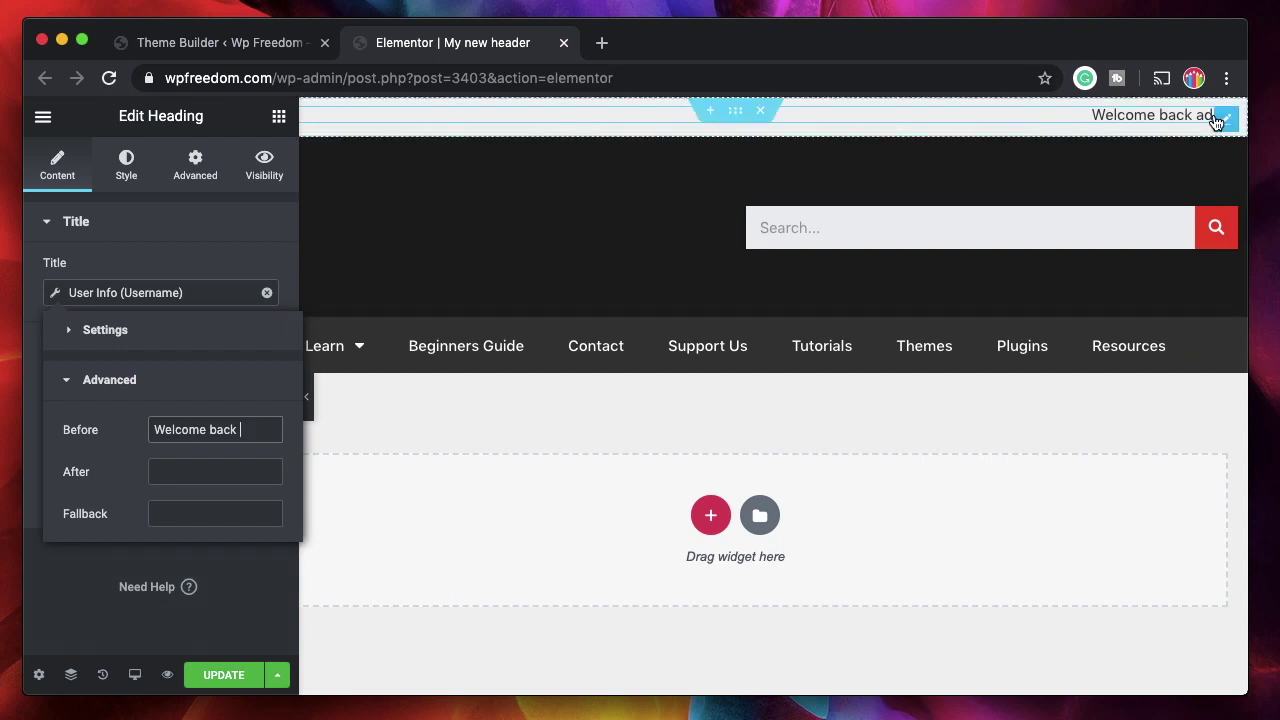
{"action": "left_click", "coordinate": [142, 342]}
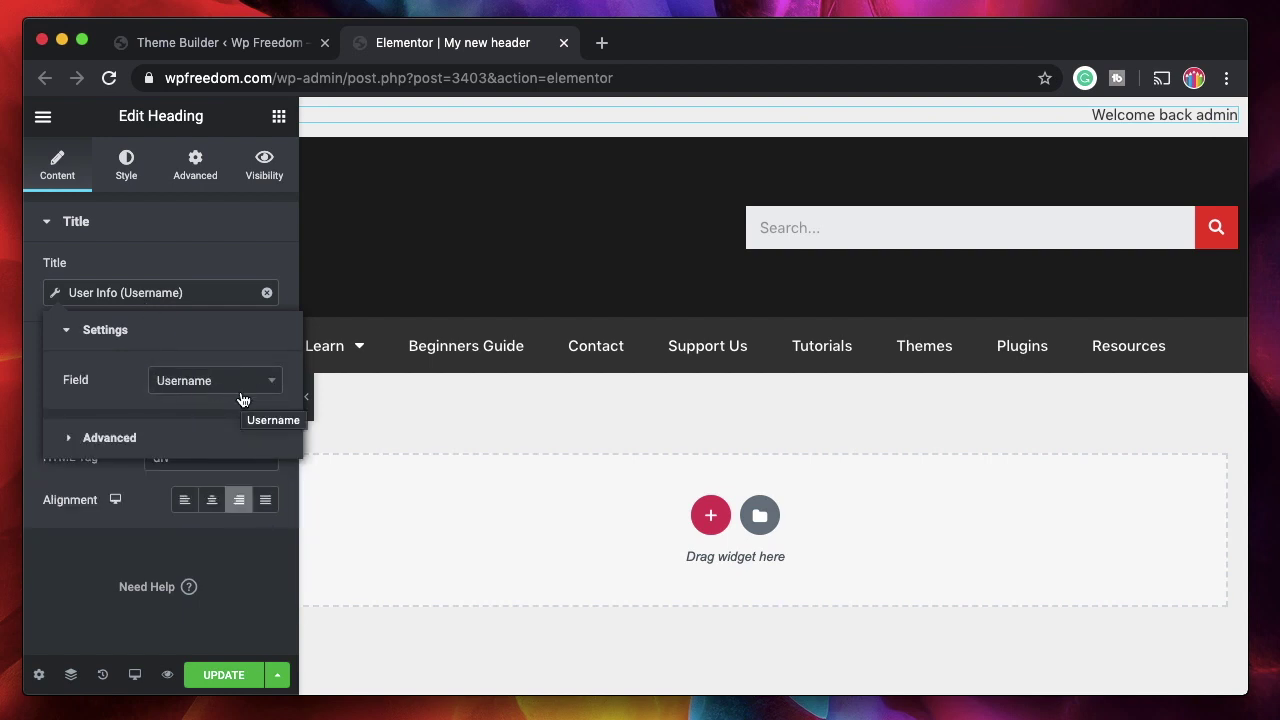
{"action": "left_click", "coordinate": [159, 437]}
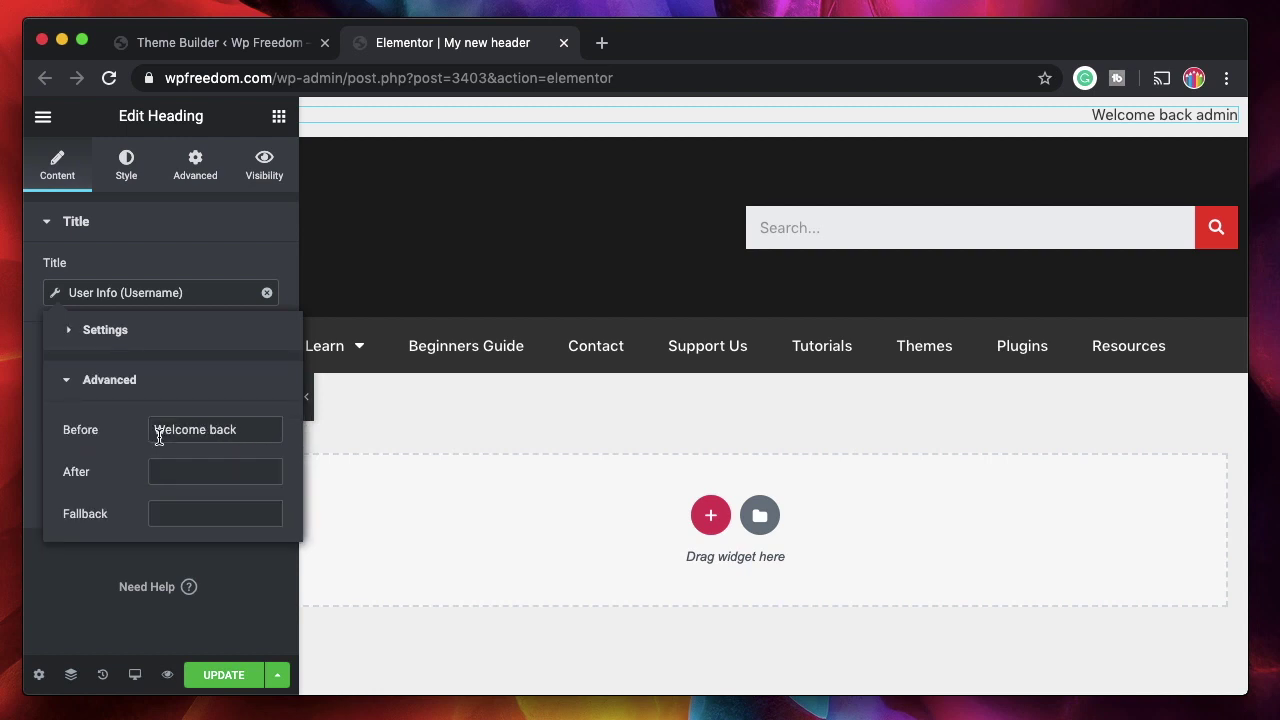
{"action": "left_click", "coordinate": [196, 512]}
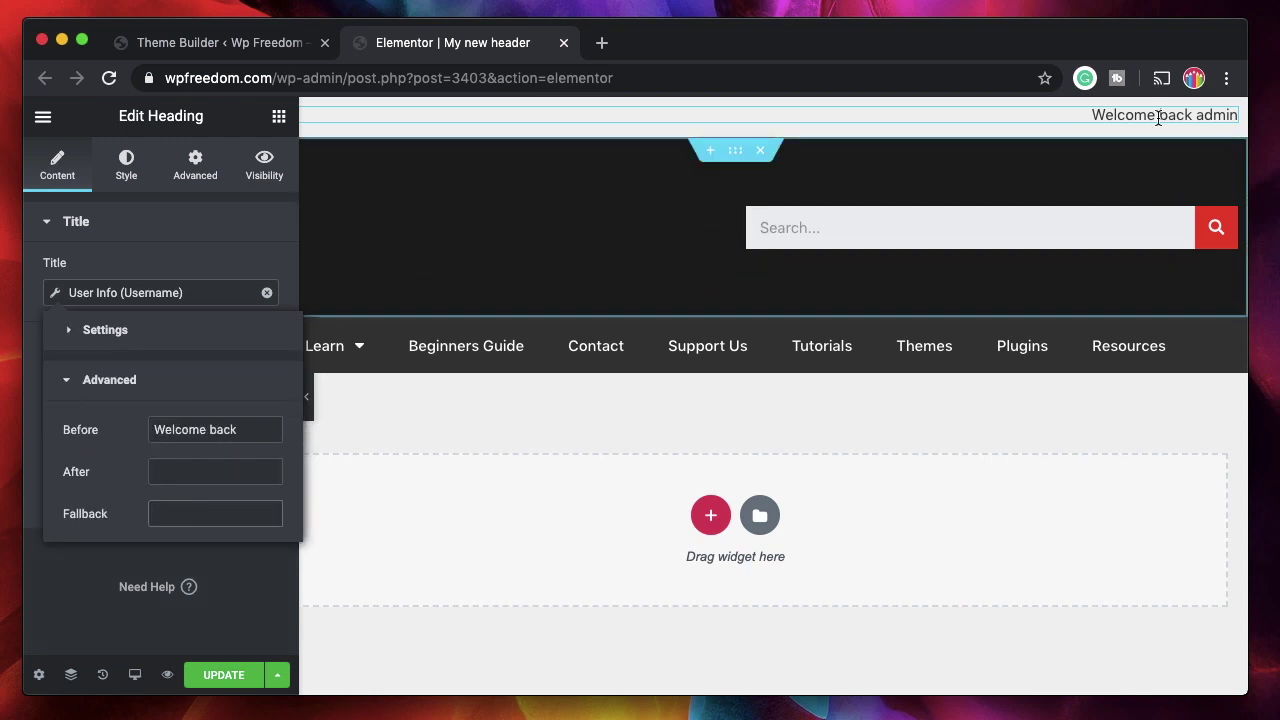
{"action": "mouse_move", "coordinate": [1226, 124]}
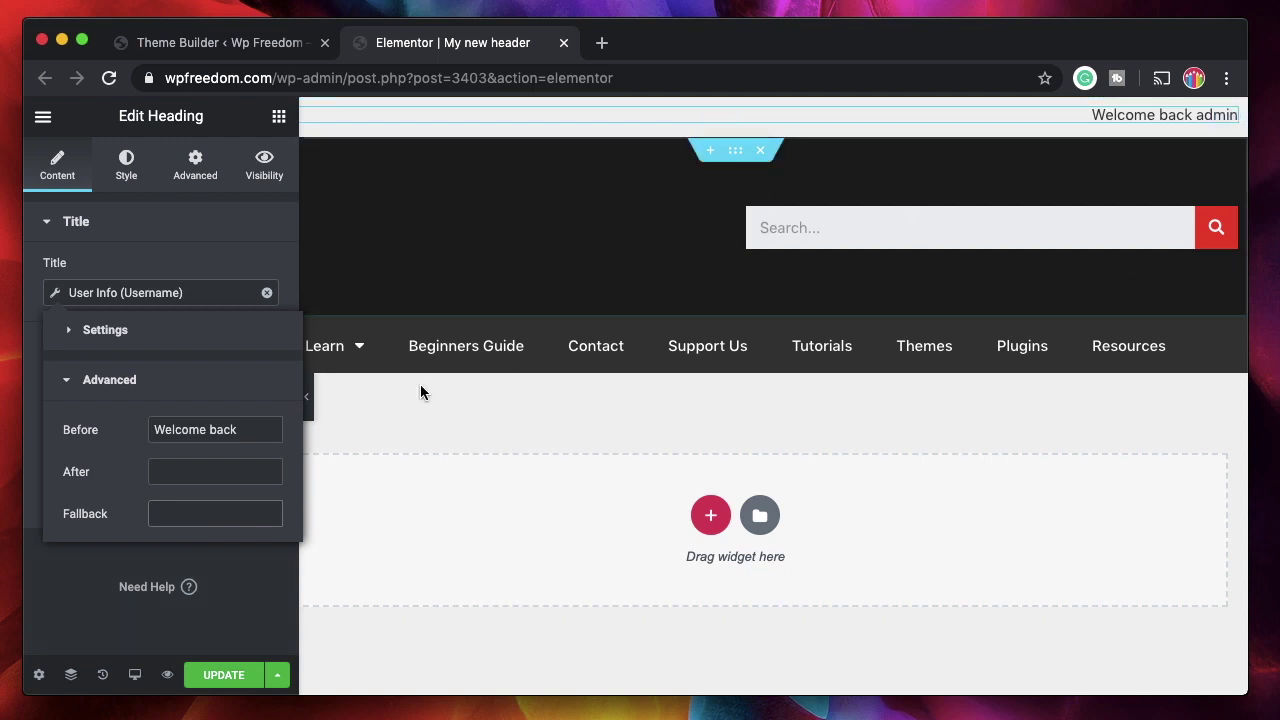
{"action": "type", "text": "guest"}
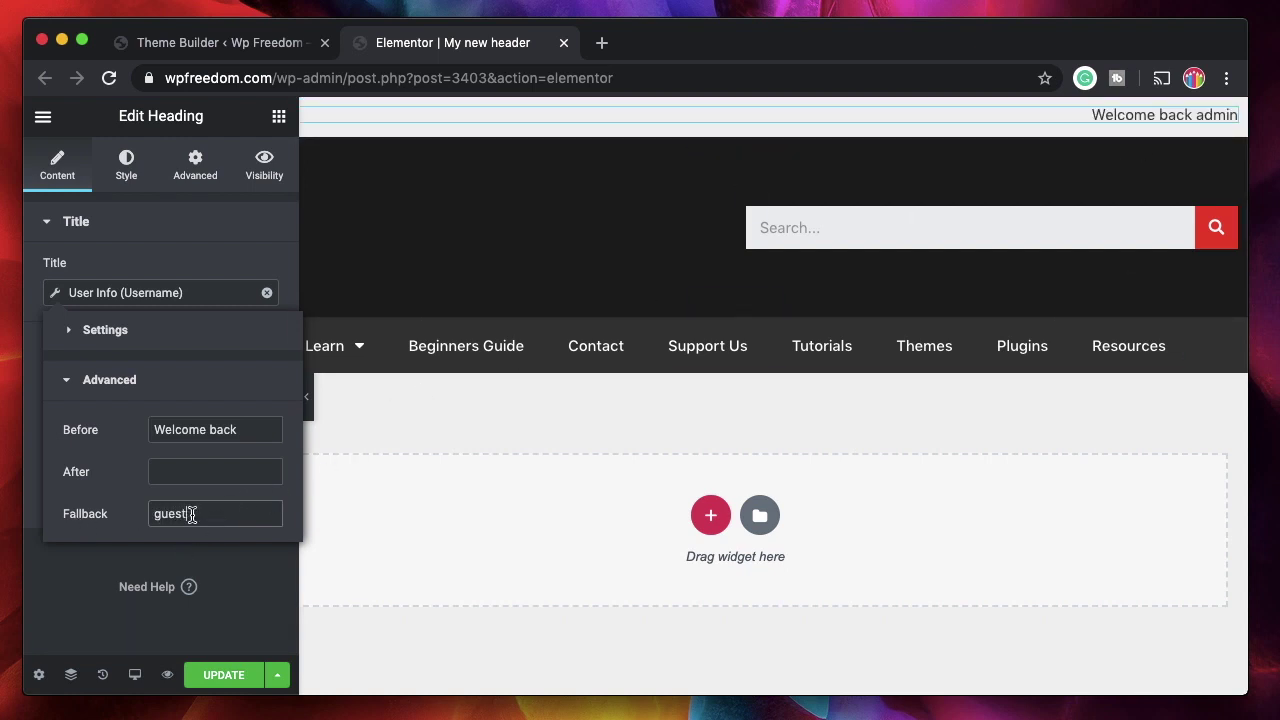
{"action": "left_click", "coordinate": [224, 670]}
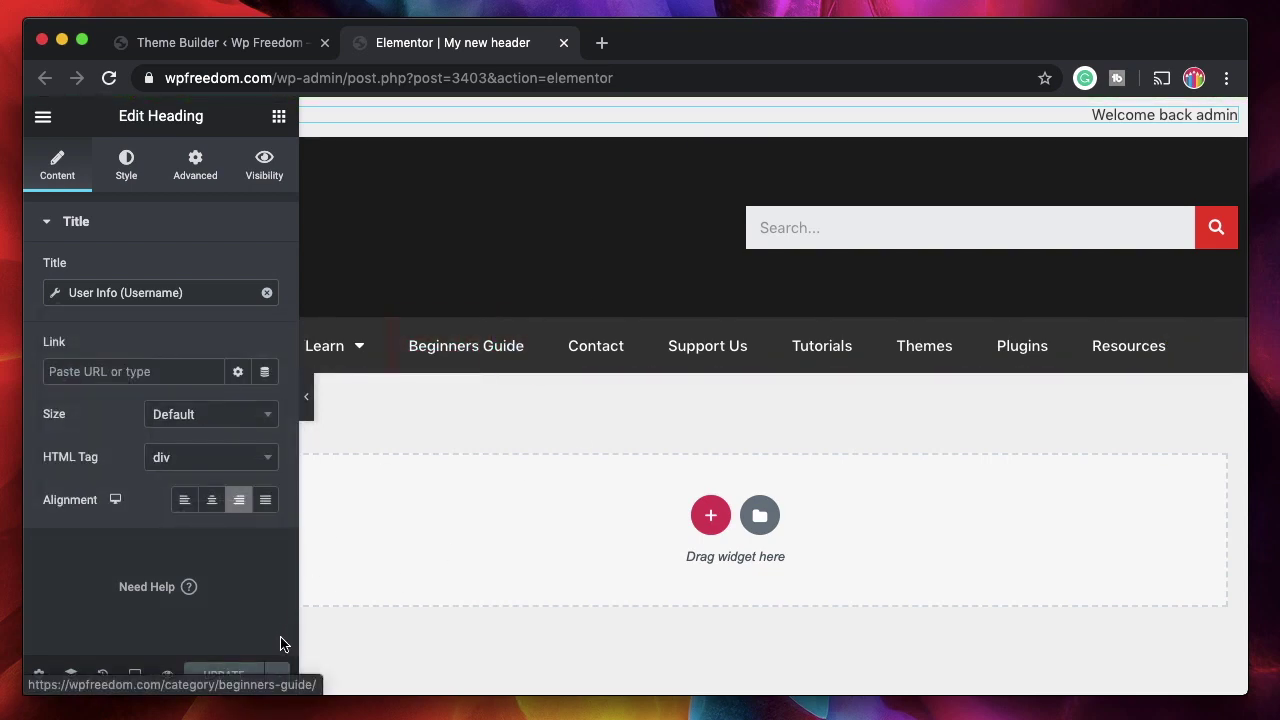
- Delete the Front Page and 404 Page exclusions so the header shows site-wide, and save
{"action": "left_click", "coordinate": [275, 678]}
{"action": "left_click", "coordinate": [195, 589]}
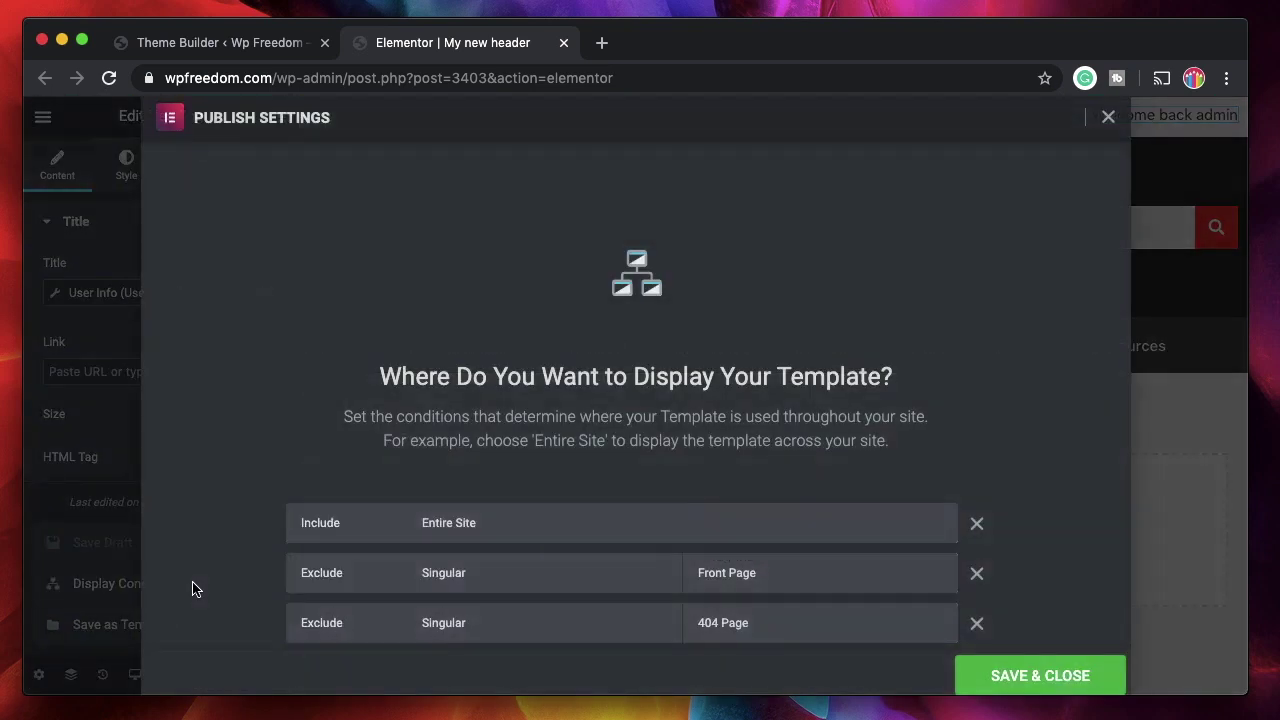
{"action": "left_click", "coordinate": [977, 568]}
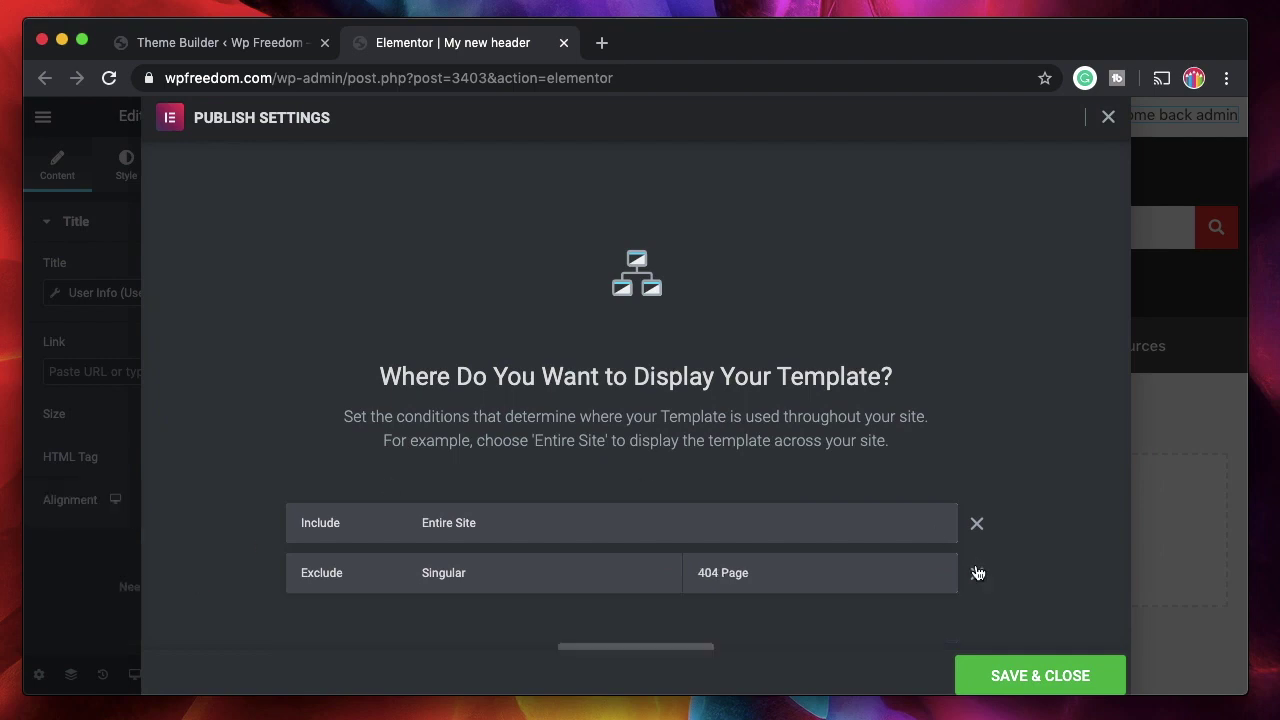
{"action": "left_click", "coordinate": [977, 573]}
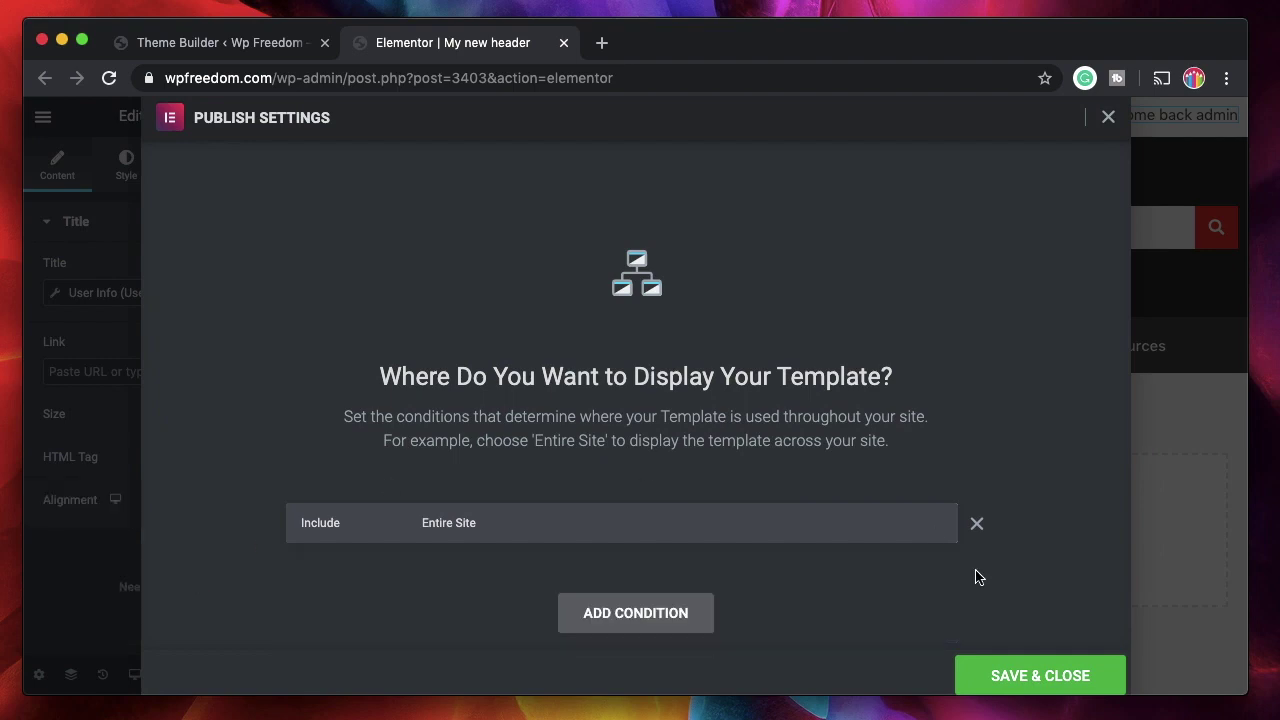
{"action": "left_click", "coordinate": [1006, 674]}
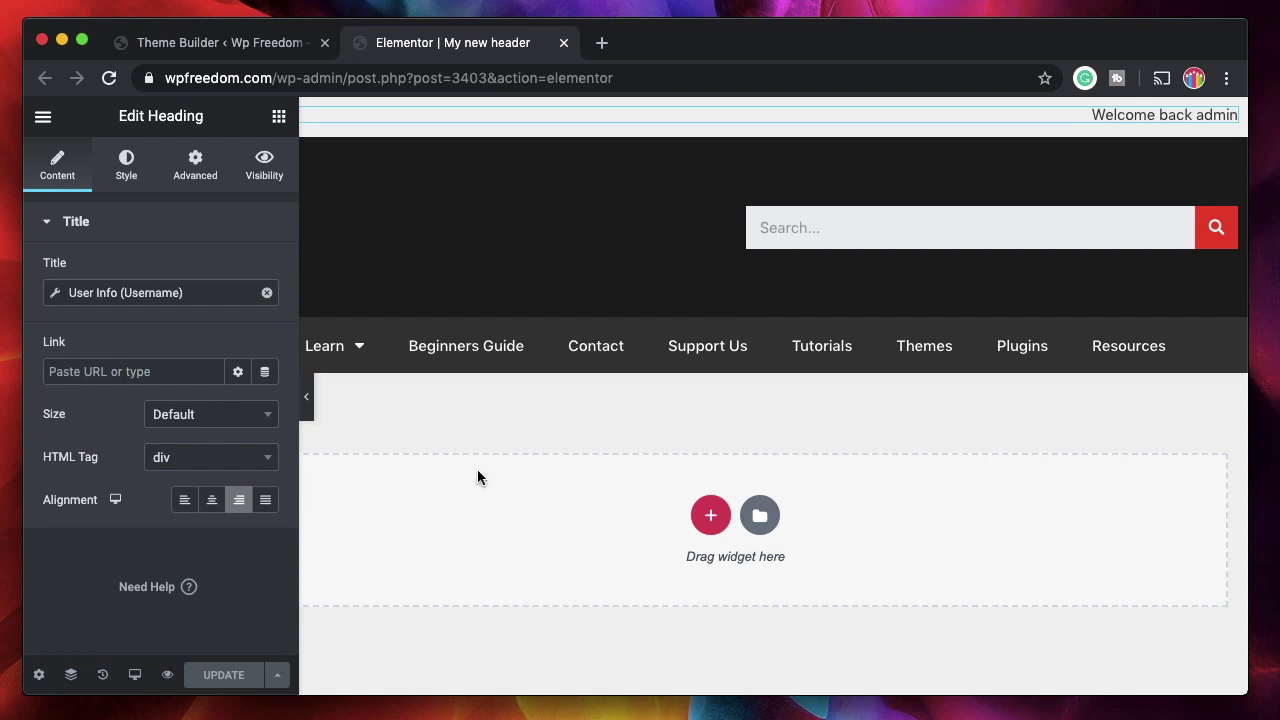
{"action": "left_click", "coordinate": [400, 710]}
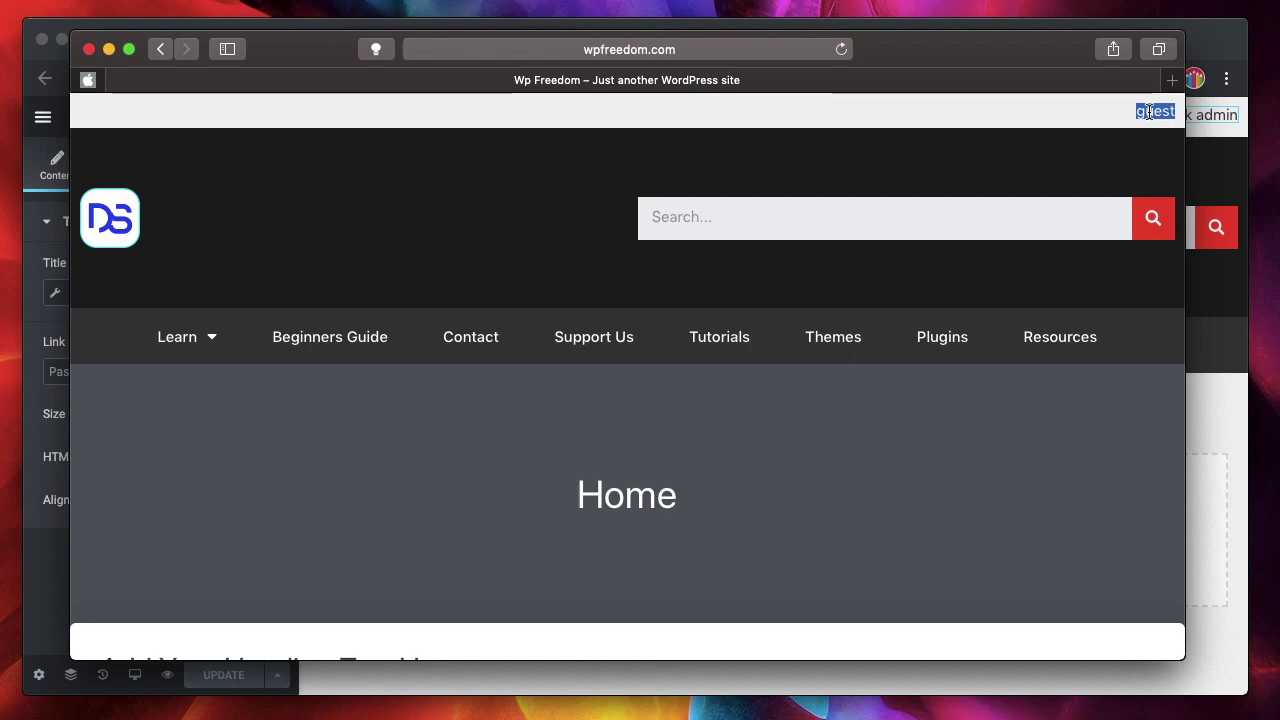
- Change the fallback to 'Welcome back guest', update the header, and reload the live site
{"action": "key", "text": "super+q"}
{"action": "left_click", "coordinate": [203, 514]}
{"action": "type", "text": "back guest"}
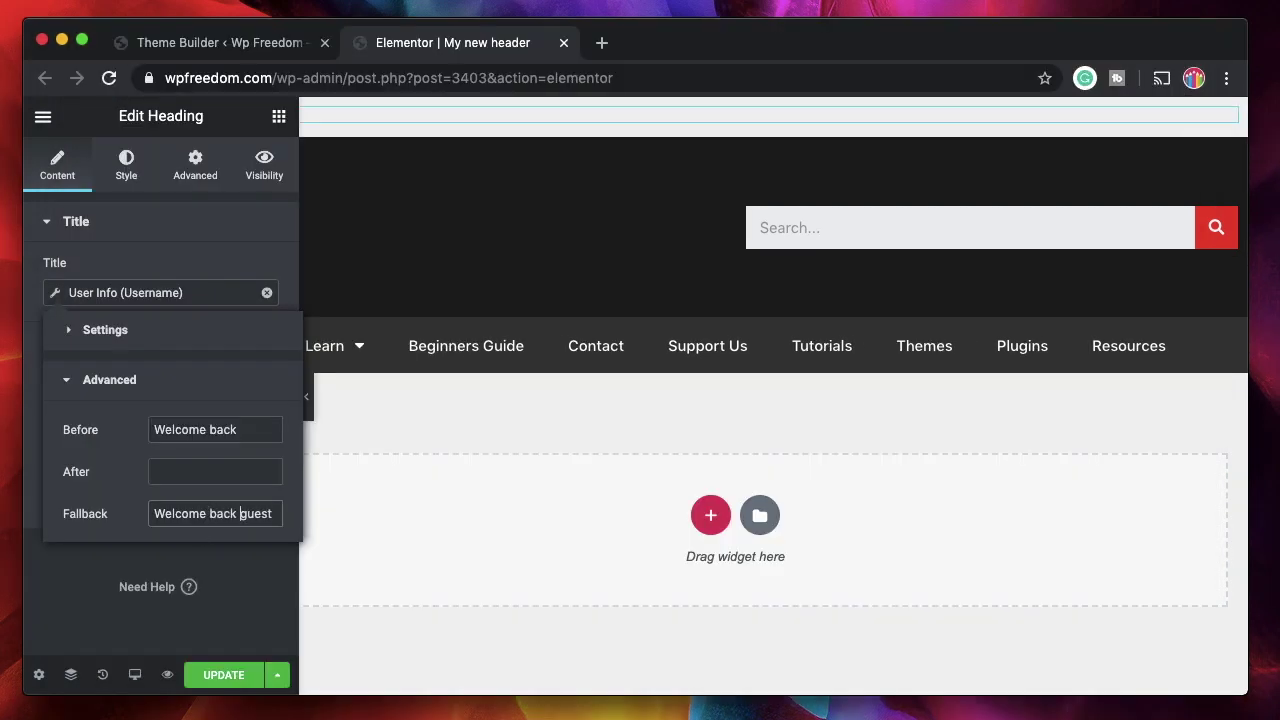
{"action": "left_click", "coordinate": [218, 673]}
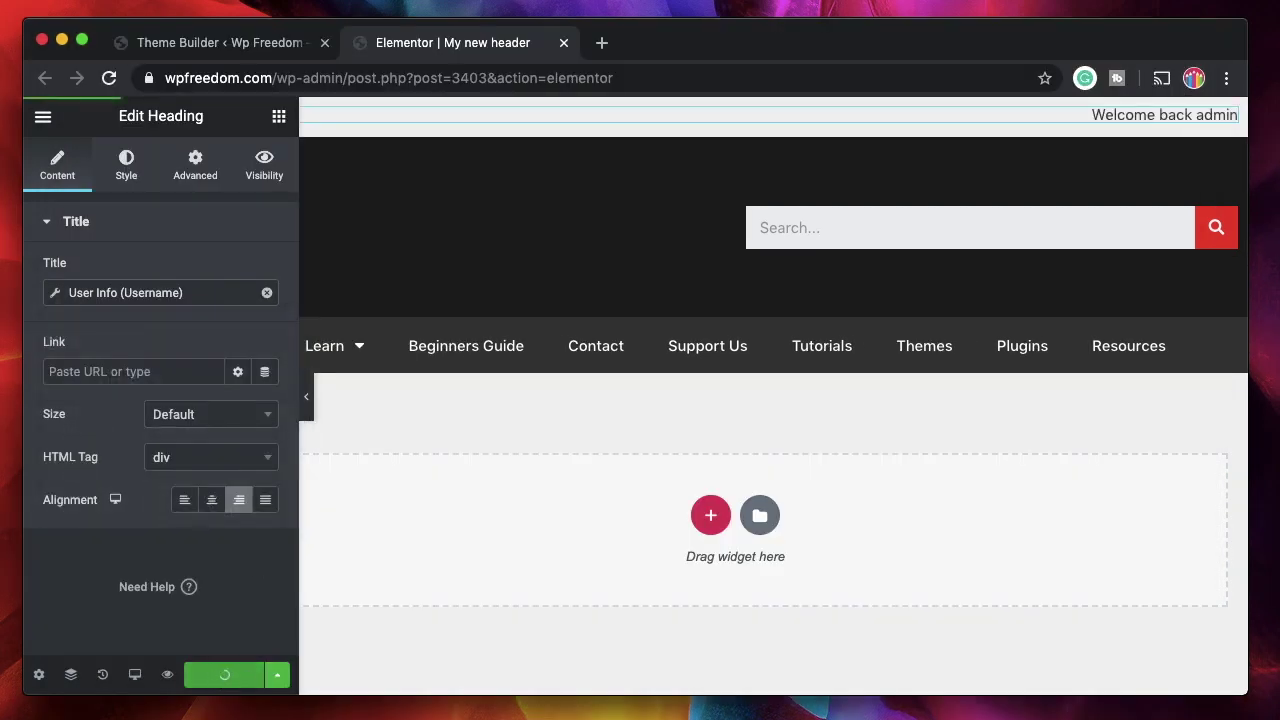
{"action": "left_click", "coordinate": [400, 708]}
{"action": "left_click", "coordinate": [843, 50]}
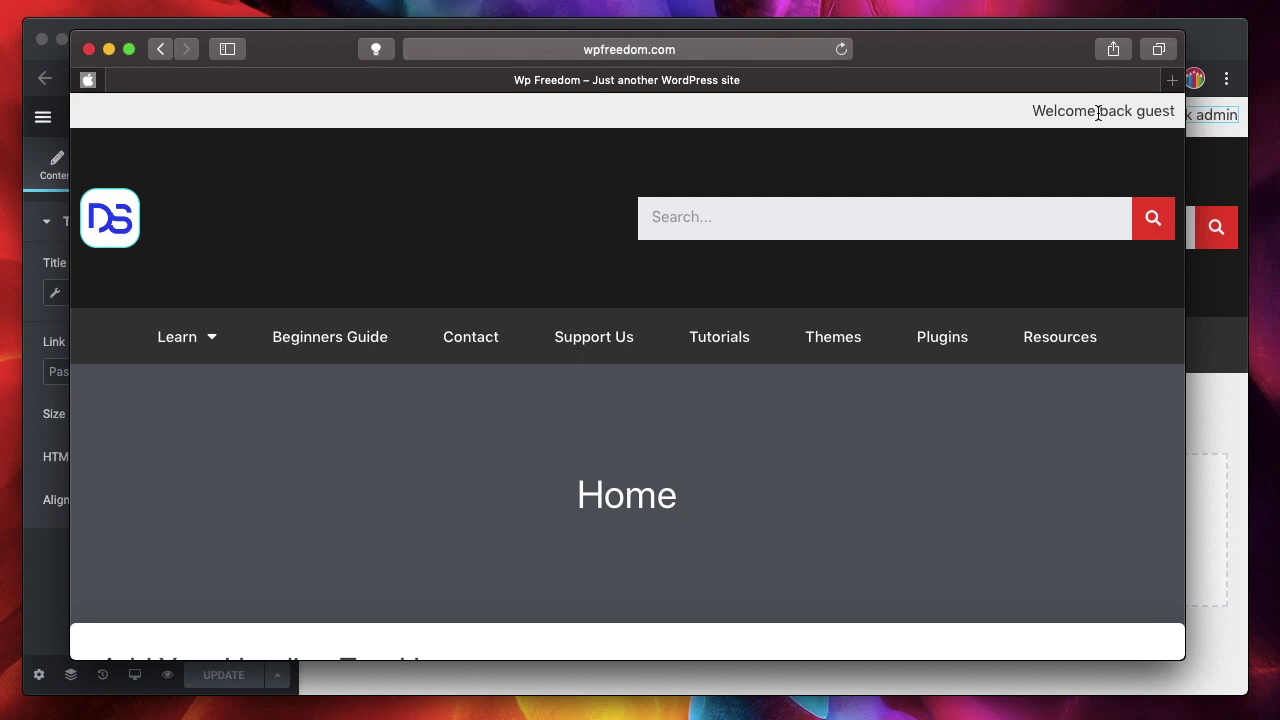
- Check the 'Welcome back guest' greeting on the live site in Safari, then close the window
{"action": "triple_click", "coordinate": [1099, 113]}
{"action": "left_click", "coordinate": [1080, 106]}
{"action": "double_click", "coordinate": [1082, 106]}
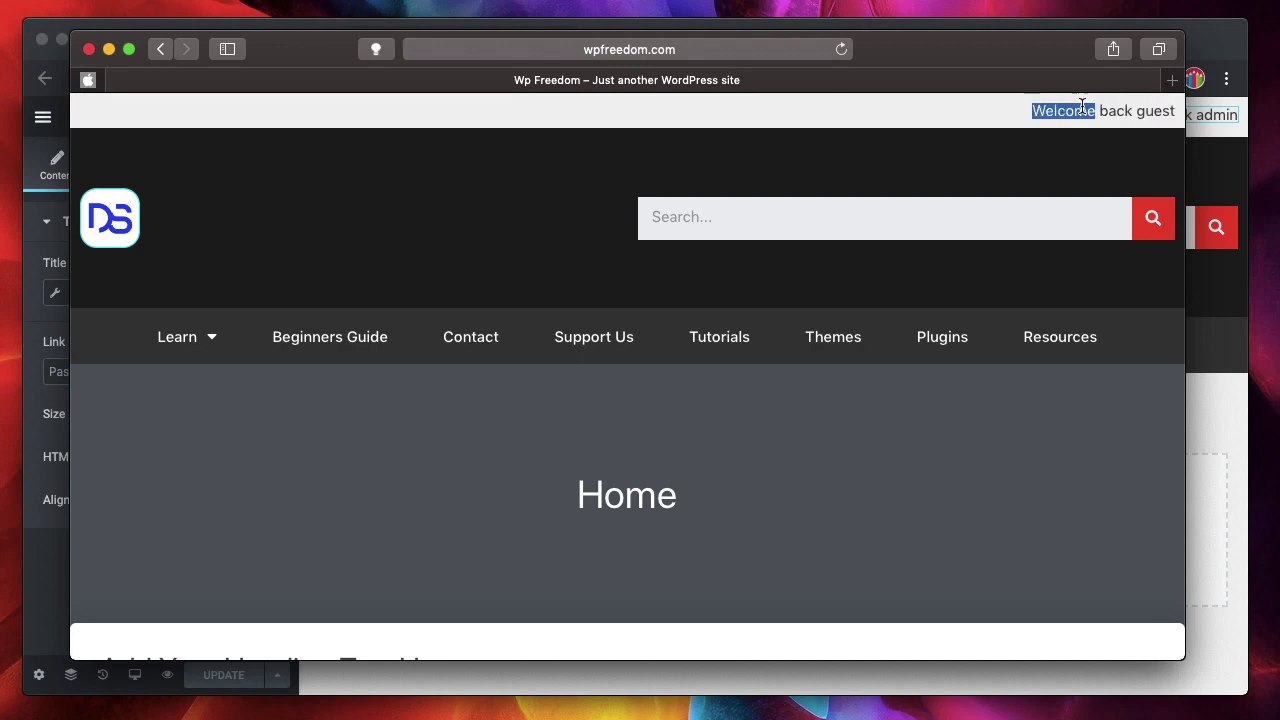
{"action": "double_click", "coordinate": [1114, 110]}
{"action": "double_click", "coordinate": [1152, 112]}
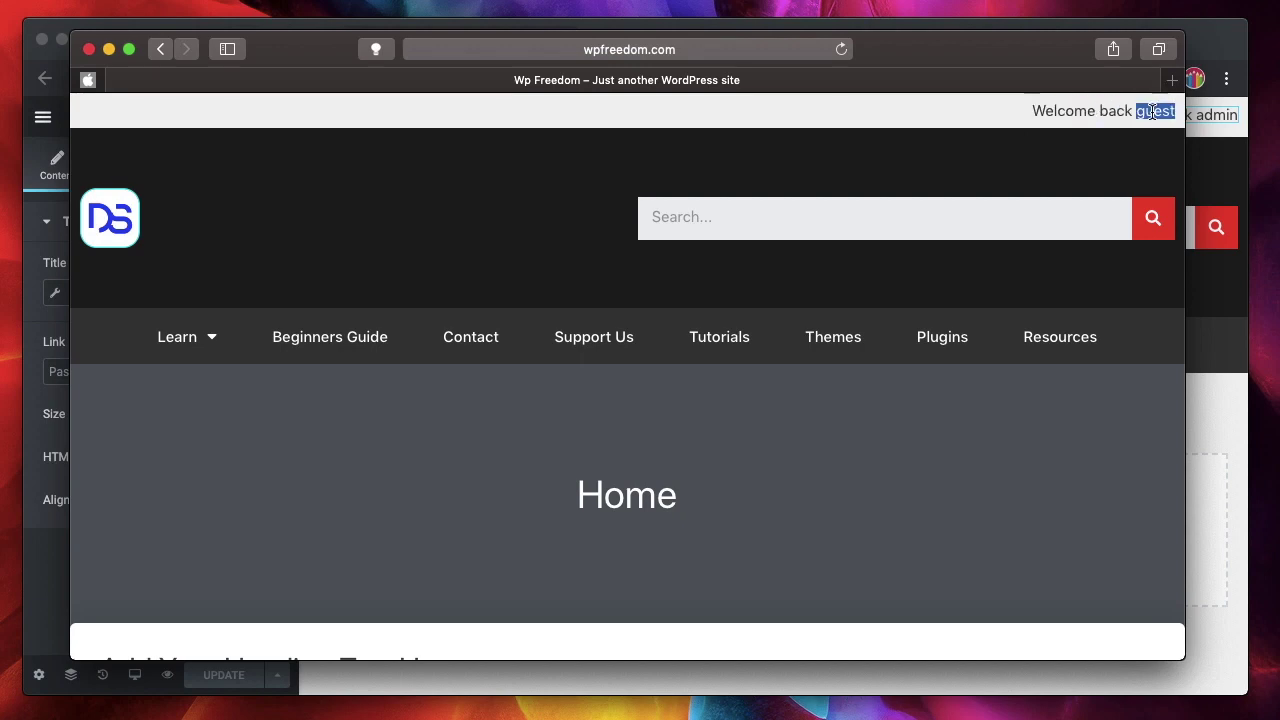
{"action": "double_click", "coordinate": [1118, 110]}
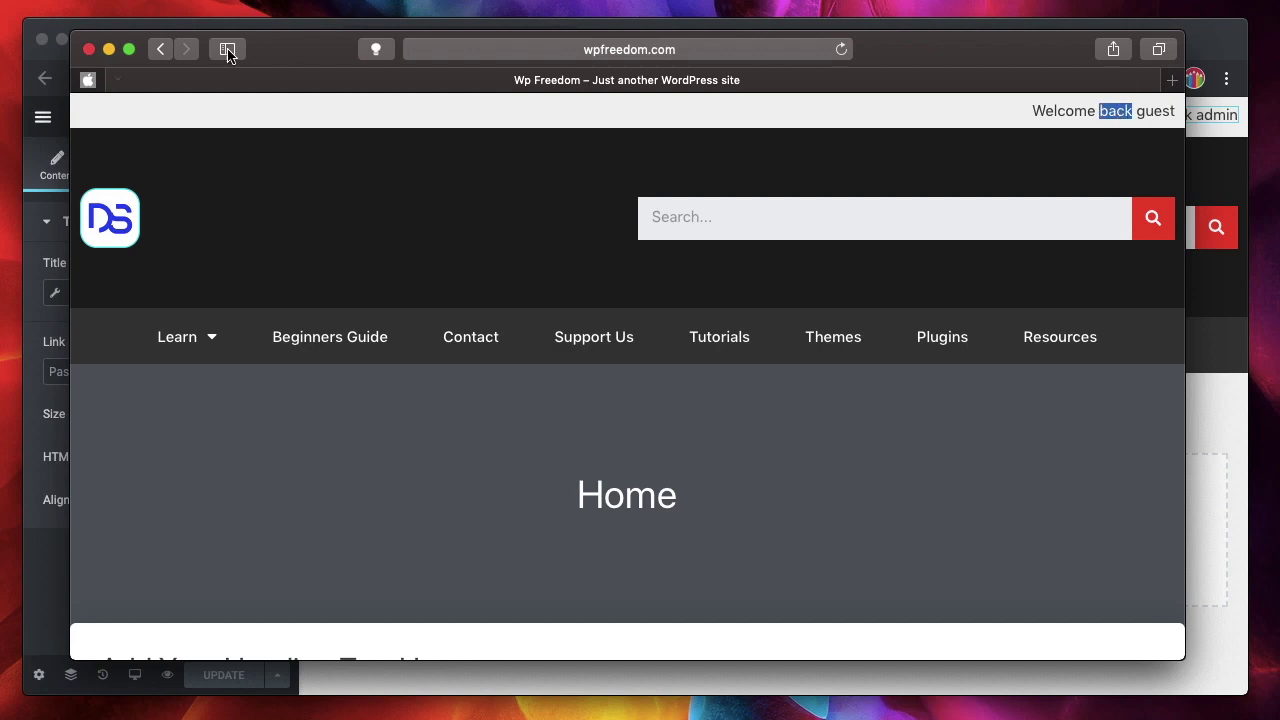
{"action": "left_click", "coordinate": [88, 49]}
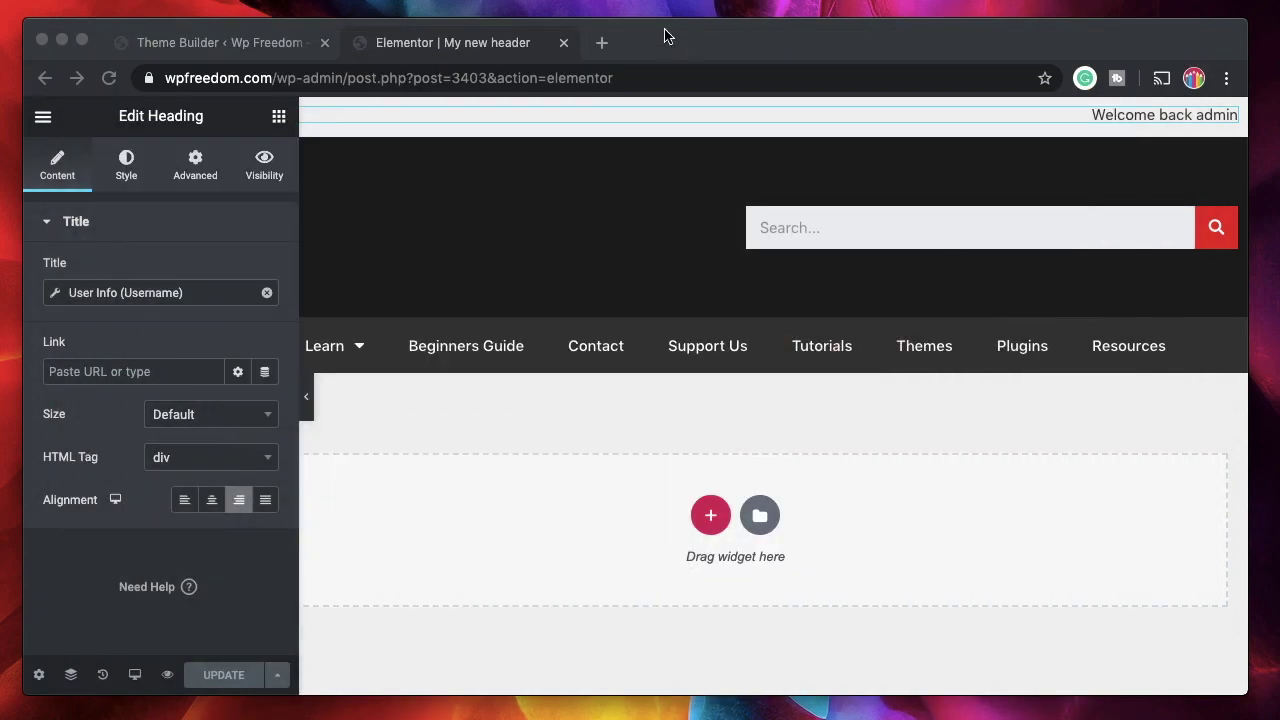
- Load wpfreedom.com in a new Chrome tab and verify the 'Welcome back admin' greeting
{"action": "left_click", "coordinate": [602, 44]}
{"action": "type", "text": "w"}
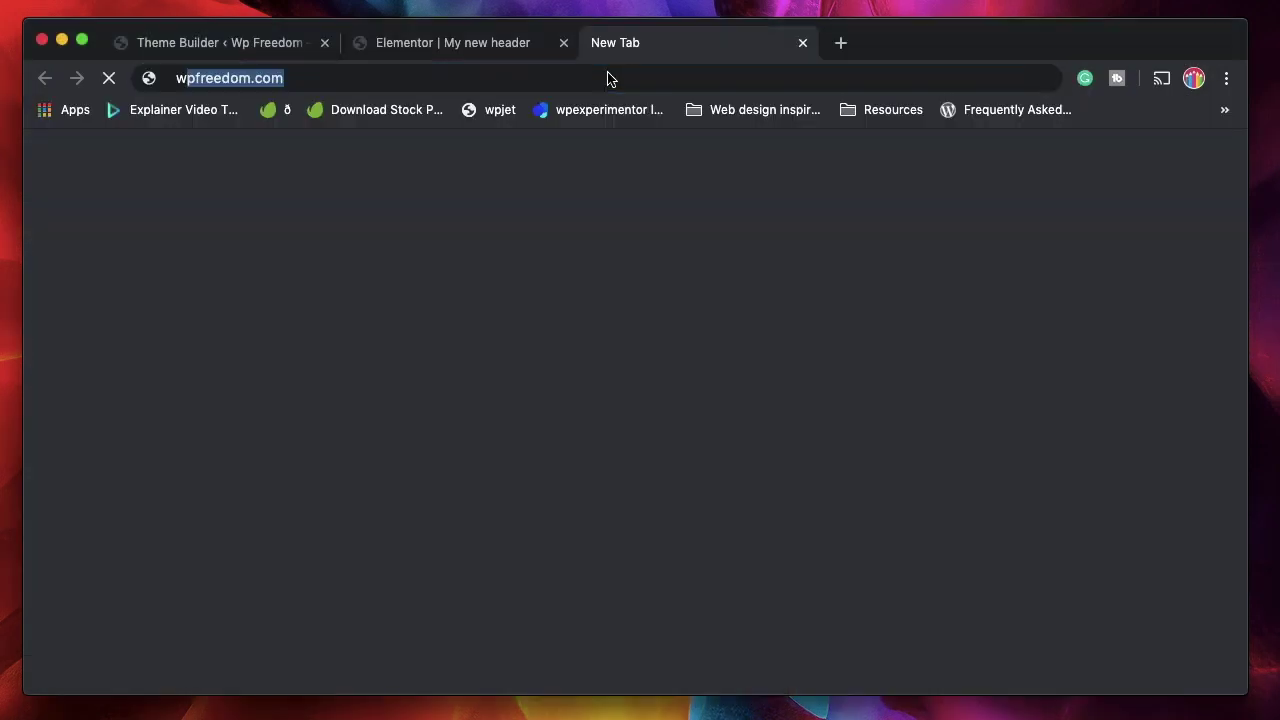
{"action": "key", "text": "Return"}
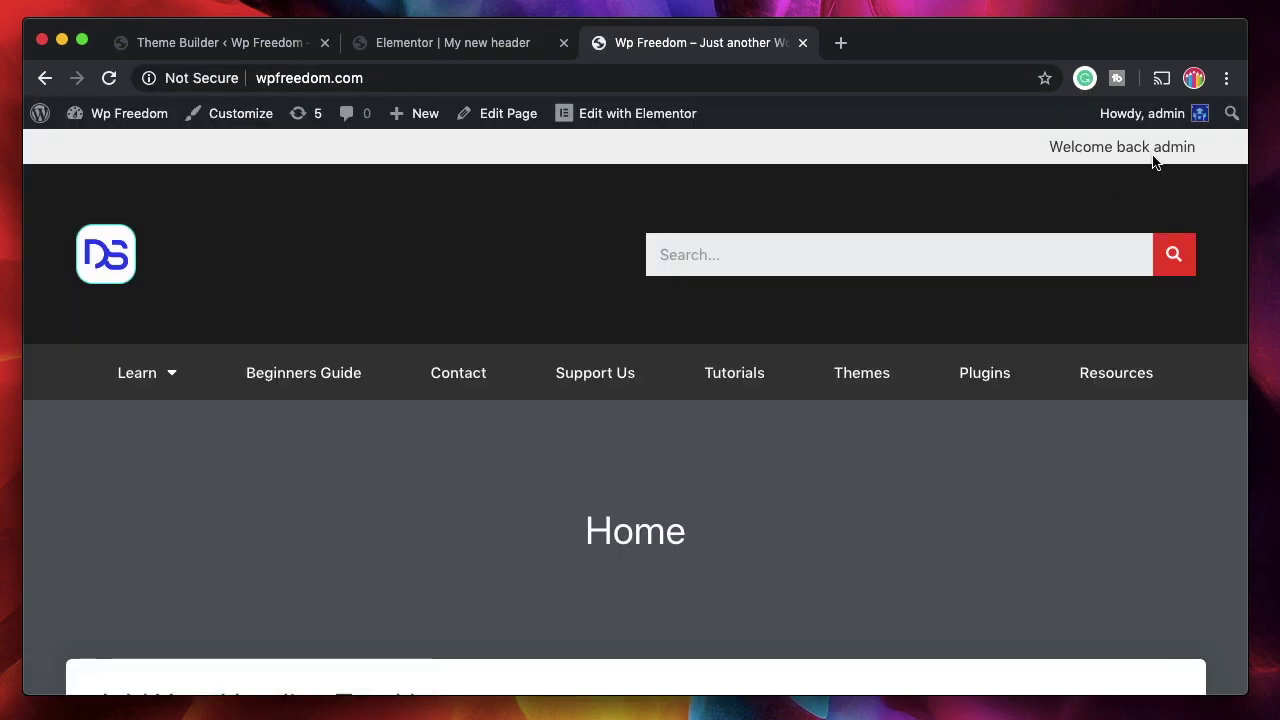
{"action": "triple_click", "coordinate": [1162, 150]}
{"action": "triple_click", "coordinate": [1156, 151]}
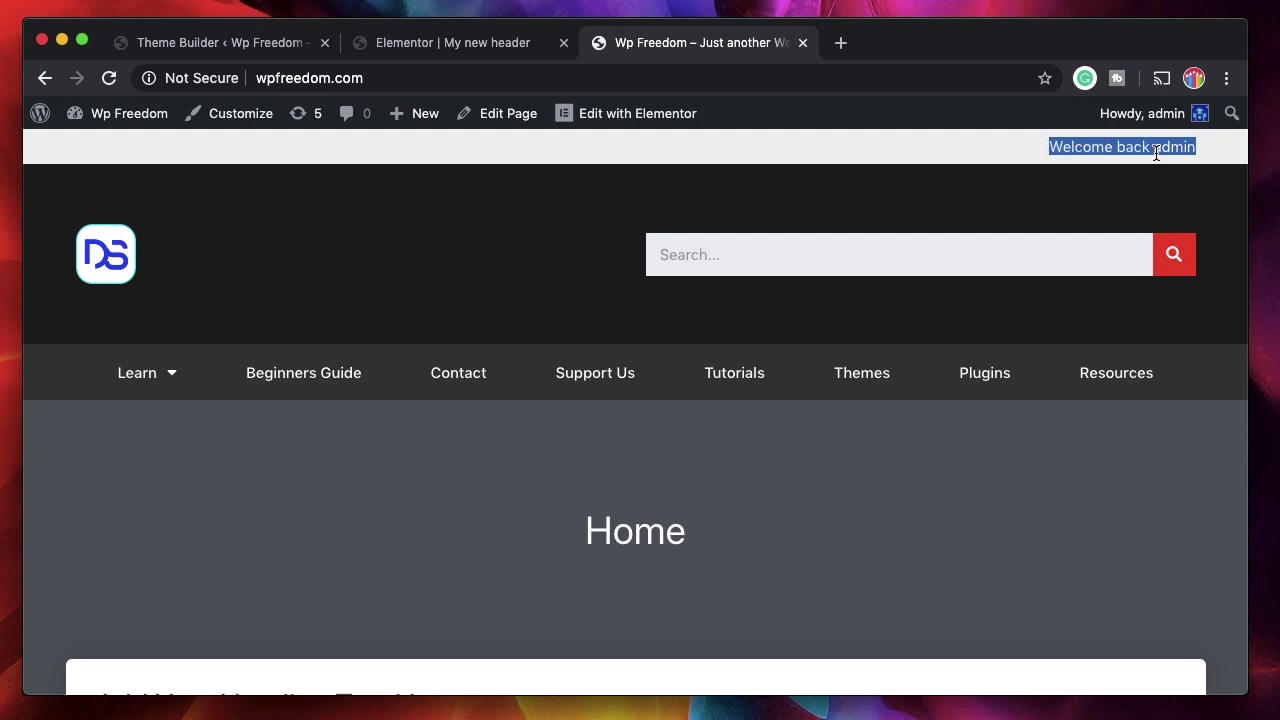
{"action": "left_click", "coordinate": [408, 44]}
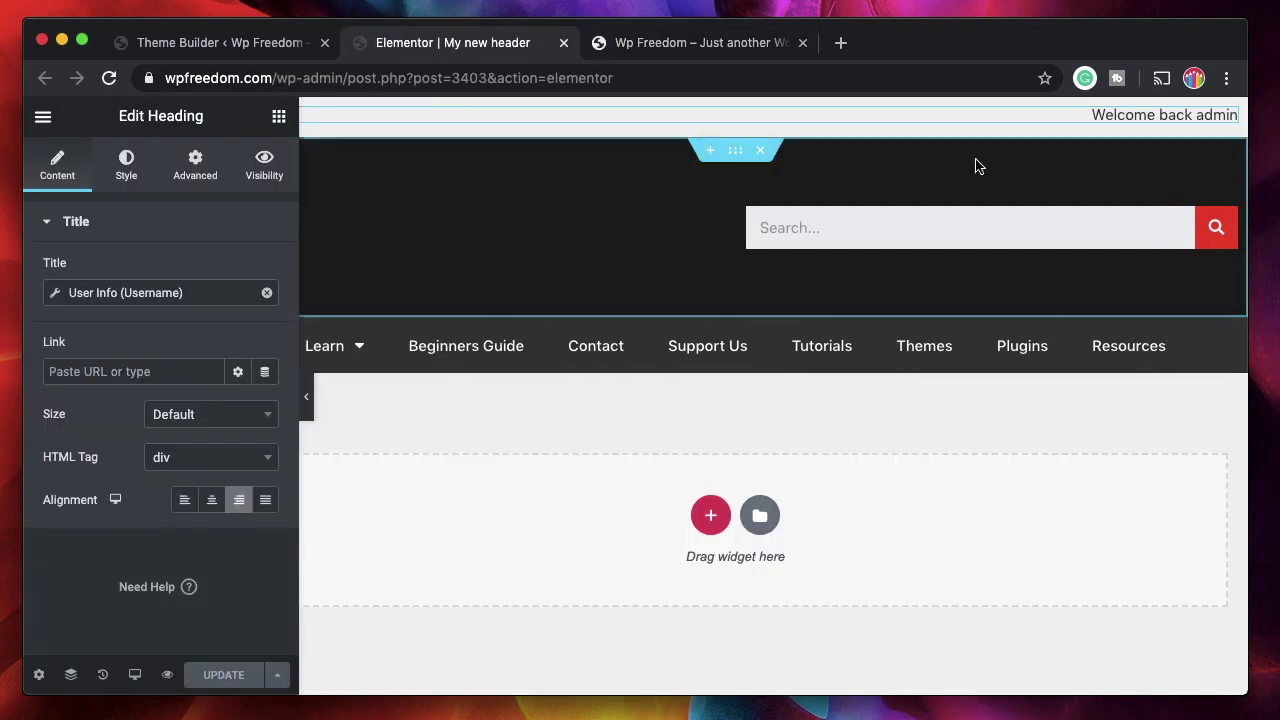
- Adjust the greeting's font size in its Typography settings
{"action": "left_click", "coordinate": [127, 177]}
{"action": "left_click", "coordinate": [262, 314]}
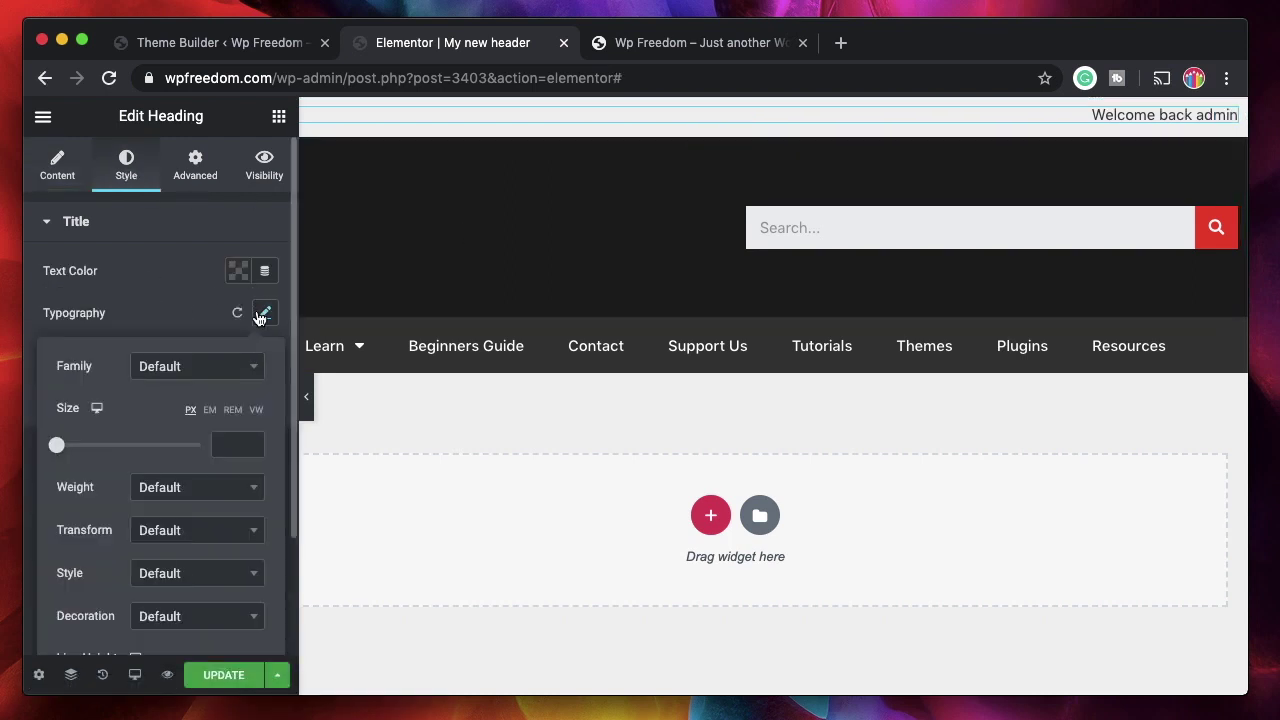
{"action": "left_click_drag", "start_coordinate": [58, 446], "coordinate": [71, 453]}
{"action": "left_click", "coordinate": [237, 285]}
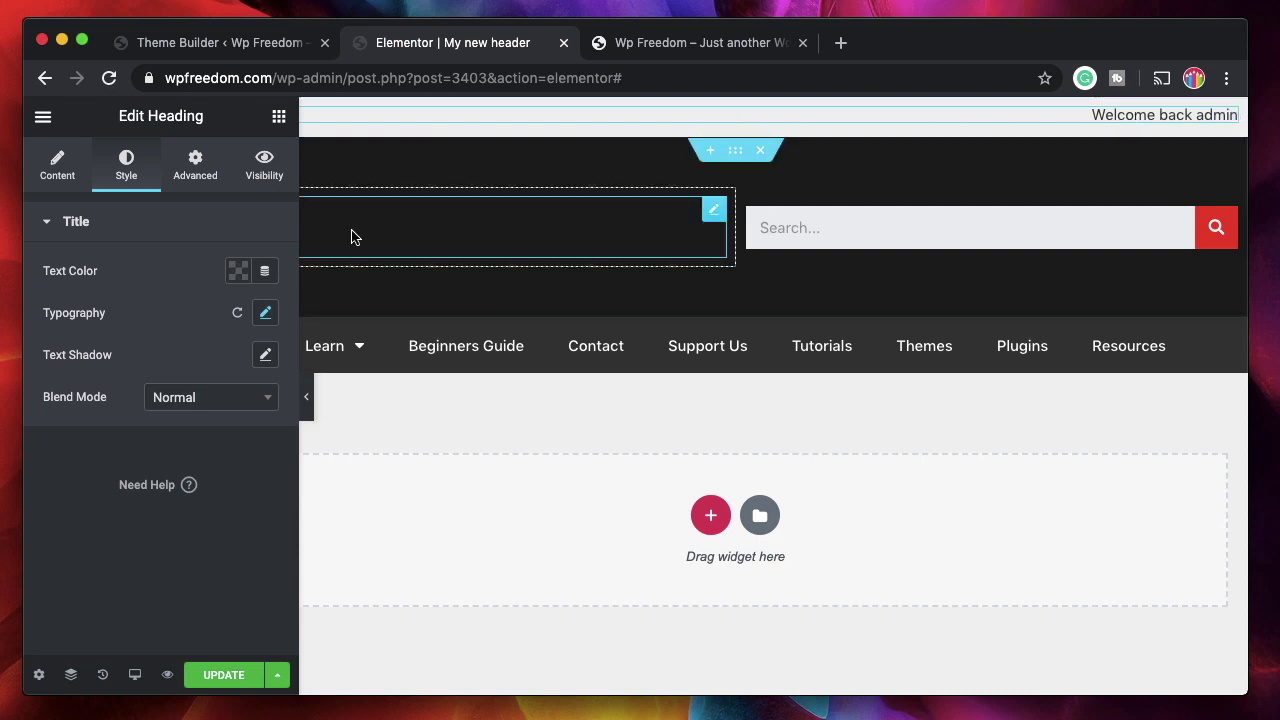
- Set the greeting's text colour to the blue preset swatch
{"action": "left_click", "coordinate": [237, 270]}
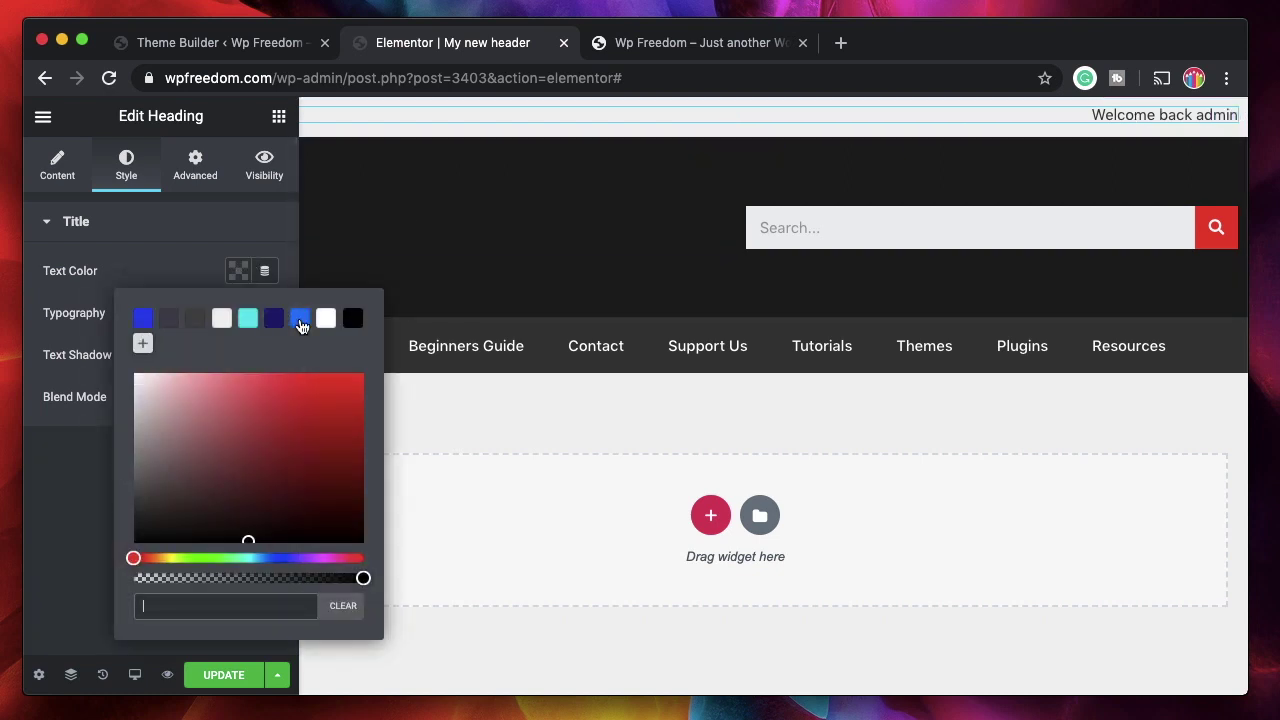
{"action": "left_click", "coordinate": [300, 318]}
{"action": "left_click", "coordinate": [168, 238]}
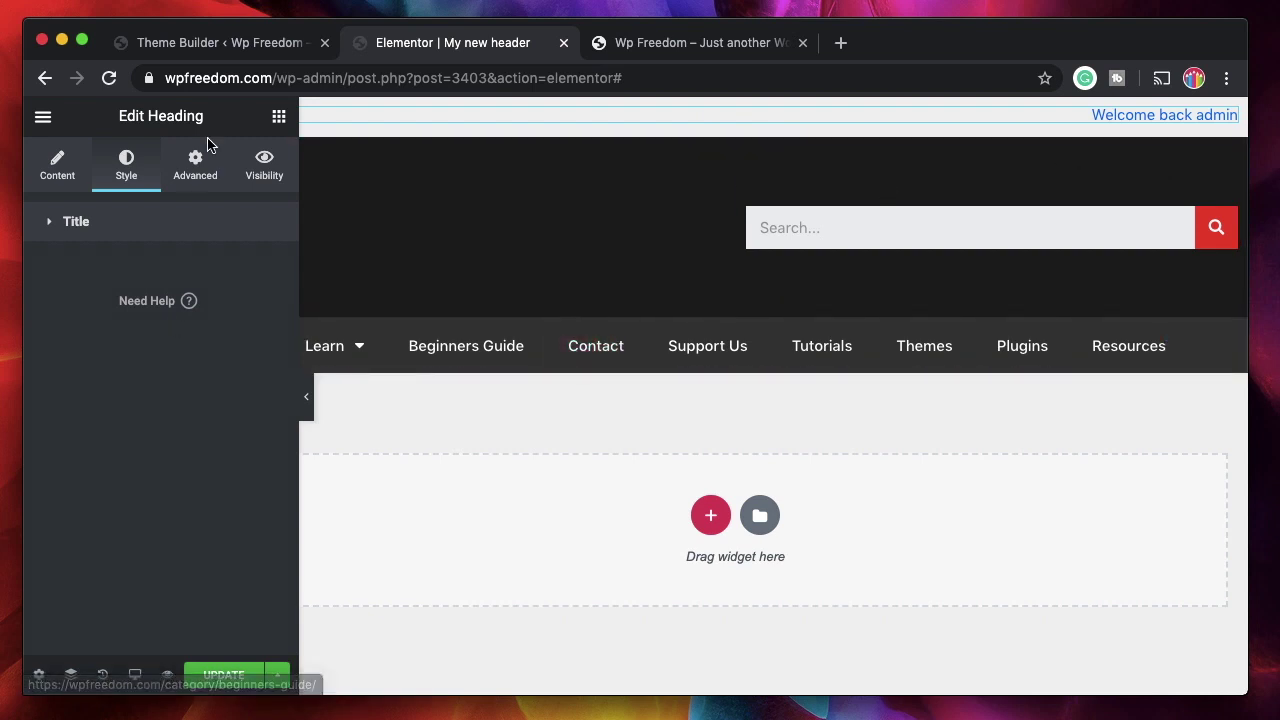
{"action": "left_click", "coordinate": [279, 117]}
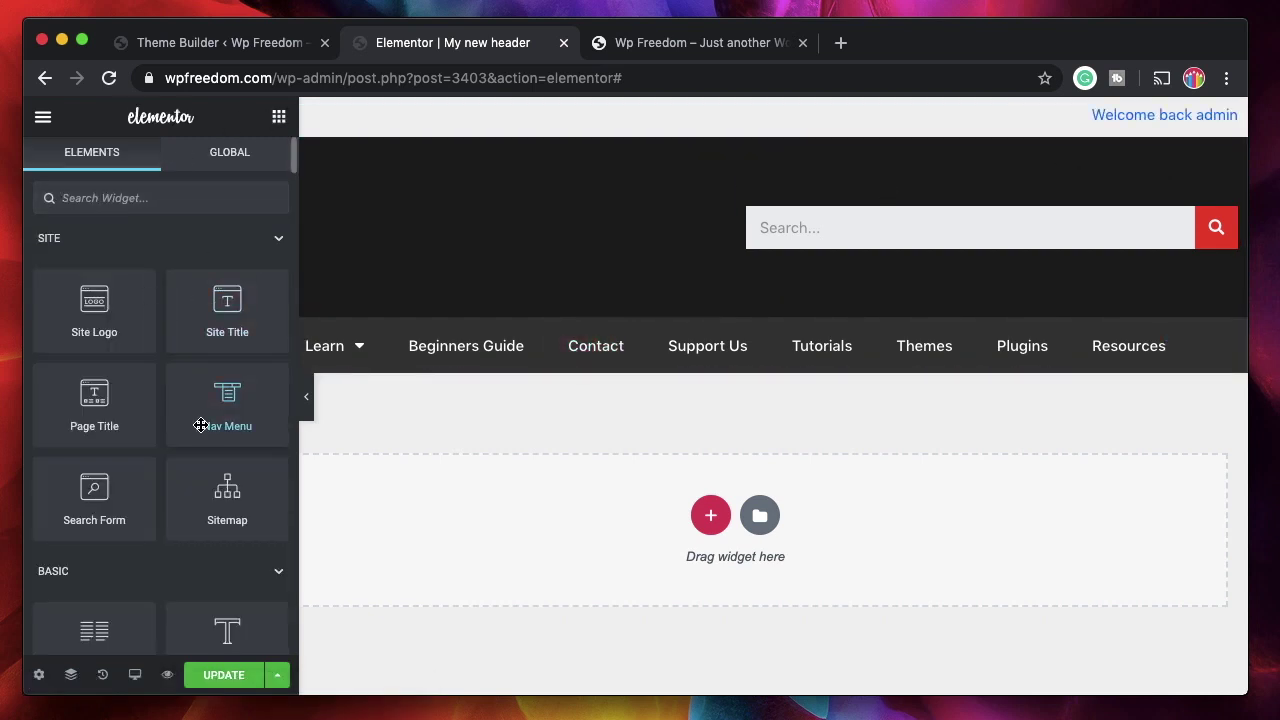
- Delete the duplicate greeting heading, leaving the right column empty
{"action": "scroll", "coordinate": [203, 423], "scroll_direction": "down", "scroll_amount": 5}
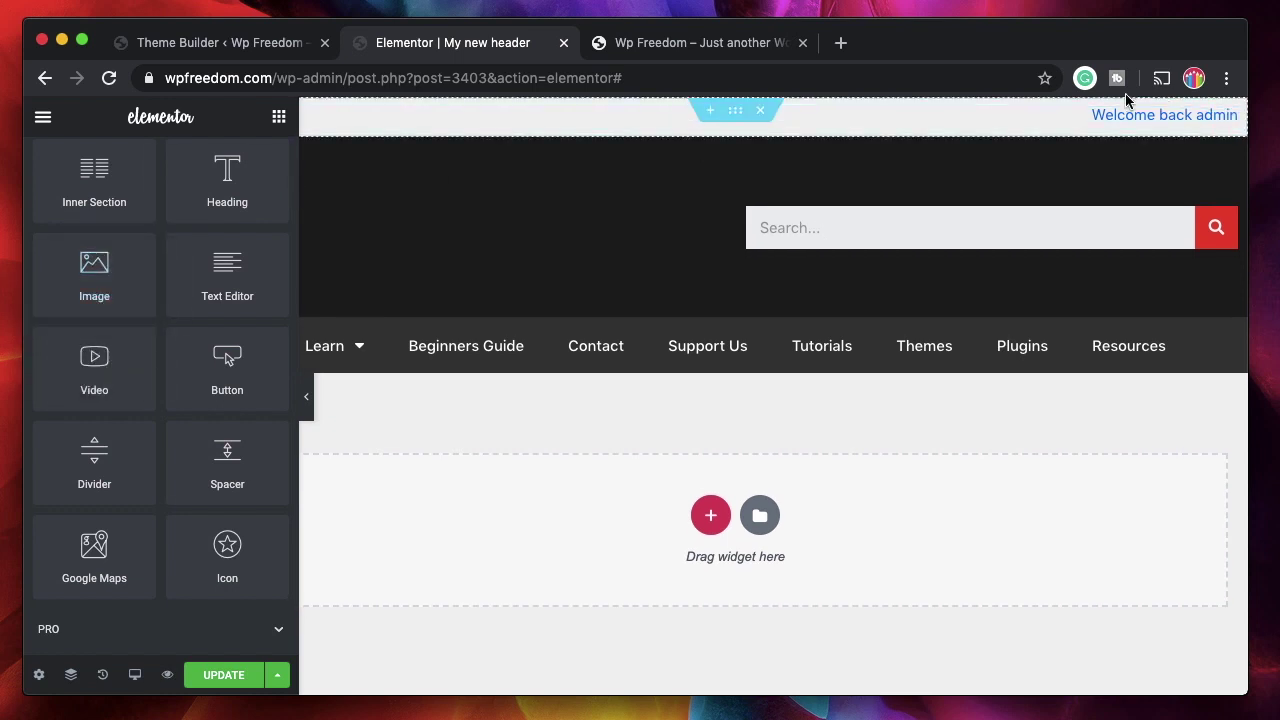
{"action": "left_click", "coordinate": [314, 109]}
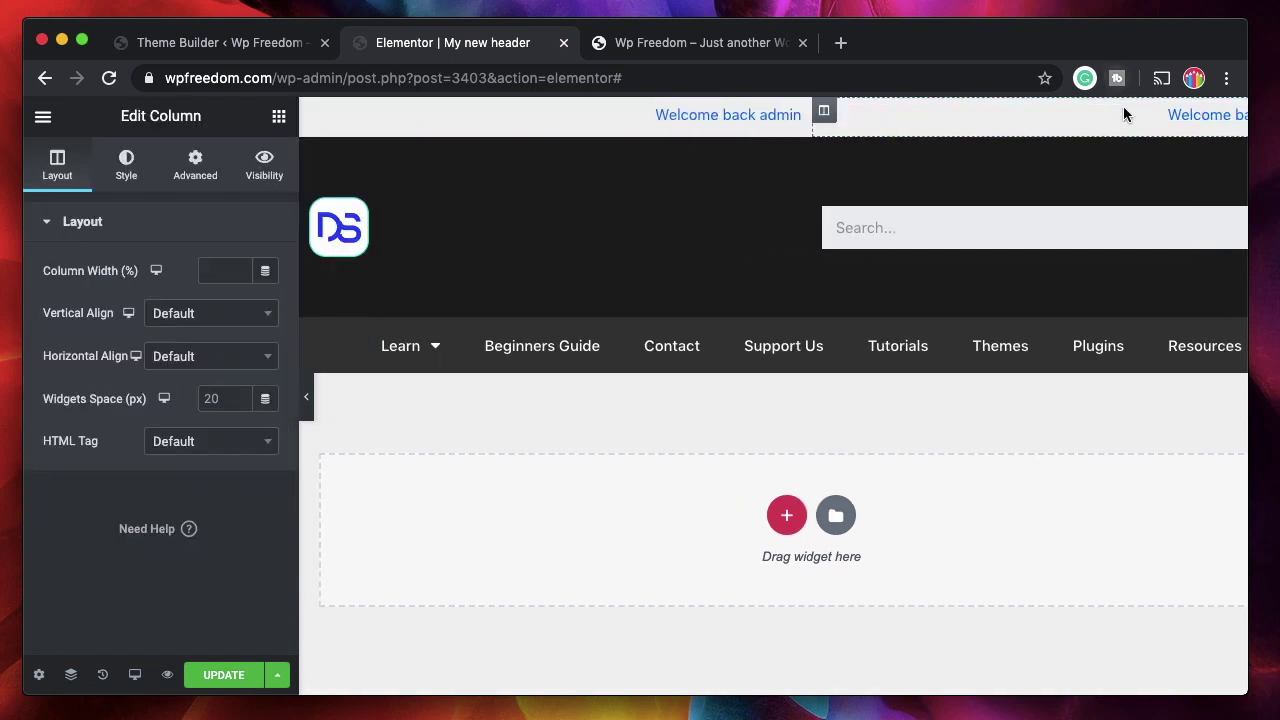
{"action": "left_click", "coordinate": [1188, 114]}
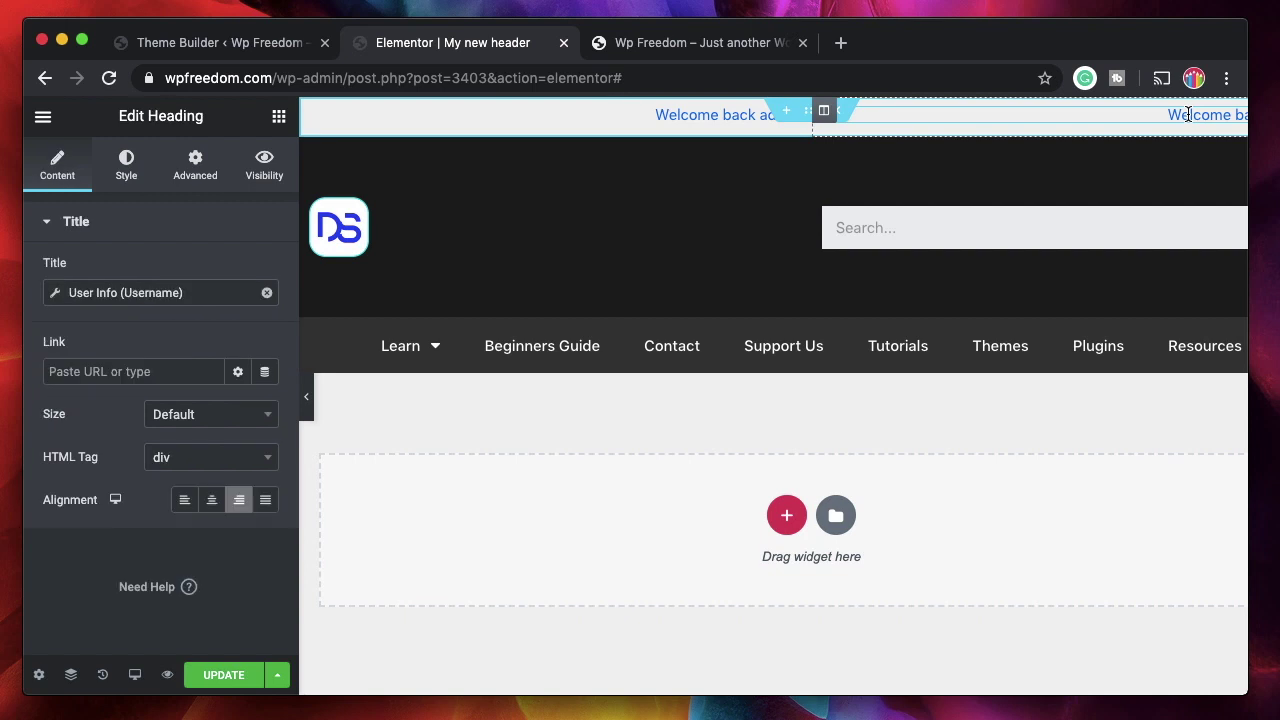
{"action": "right_click", "coordinate": [1188, 114]}
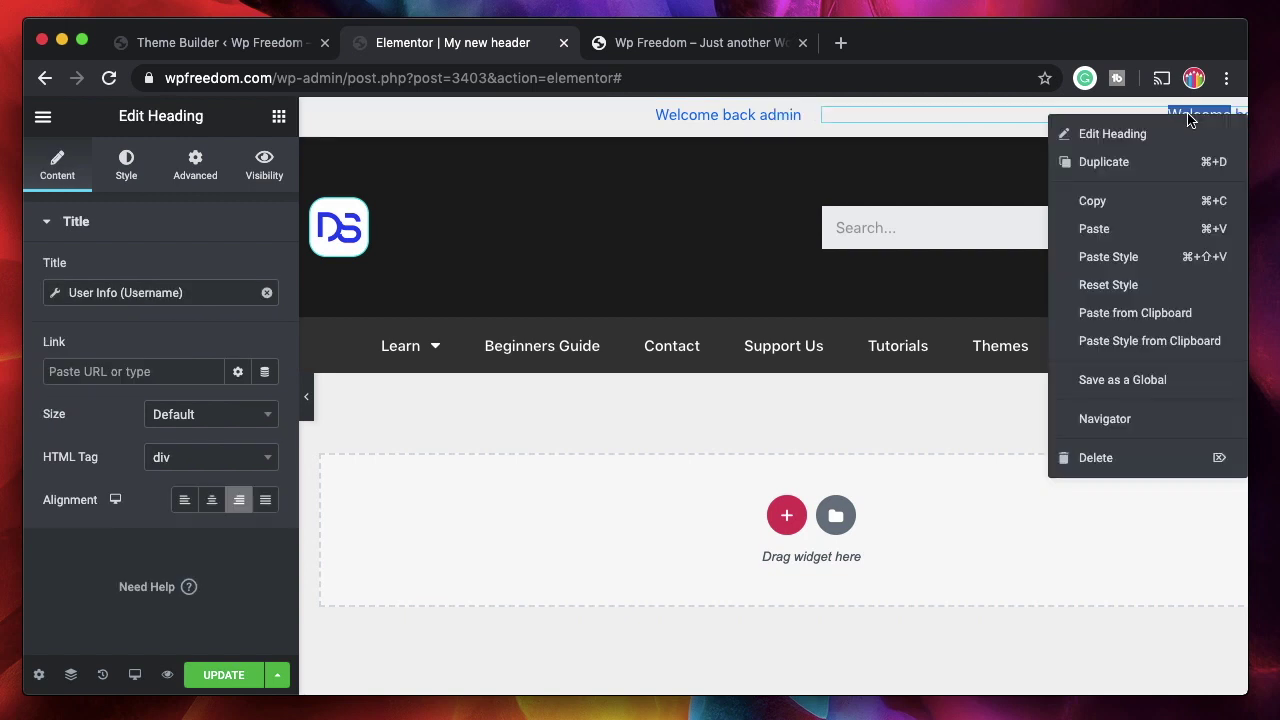
{"action": "left_click", "coordinate": [1109, 457]}
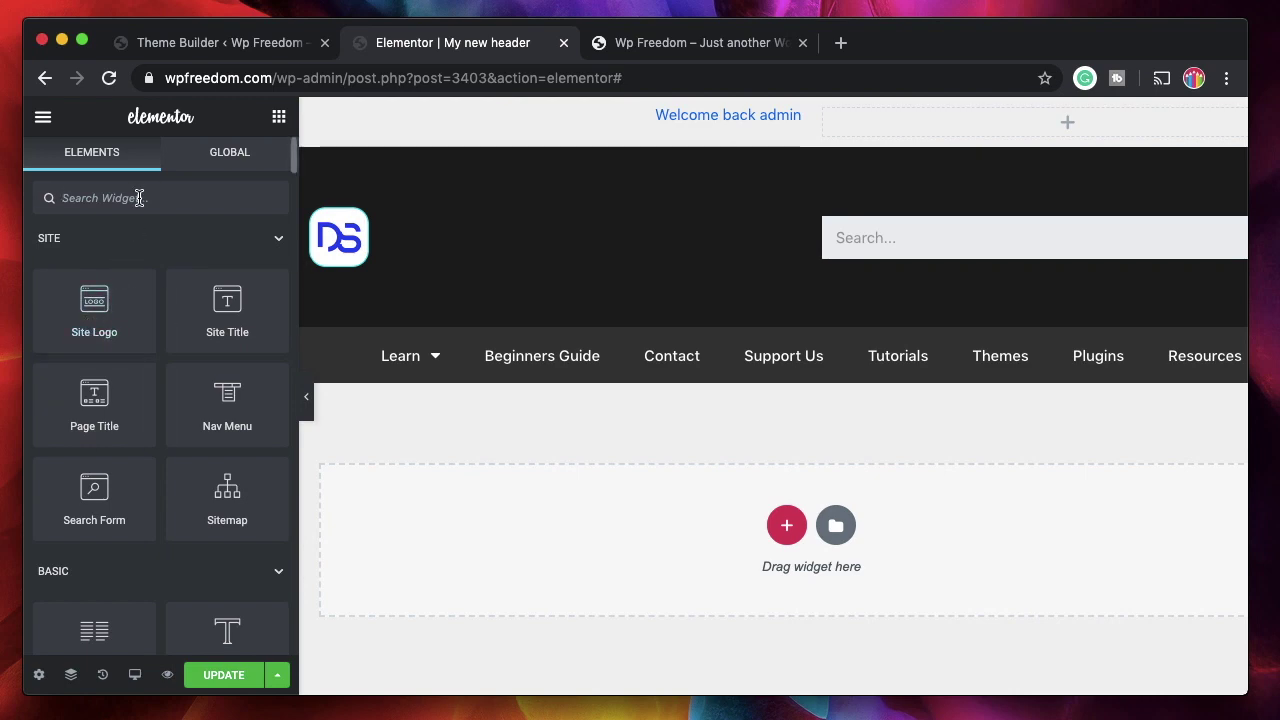
- Add a small Image widget showing the User Profile Picture to the right column and update
{"action": "type", "text": "image"}
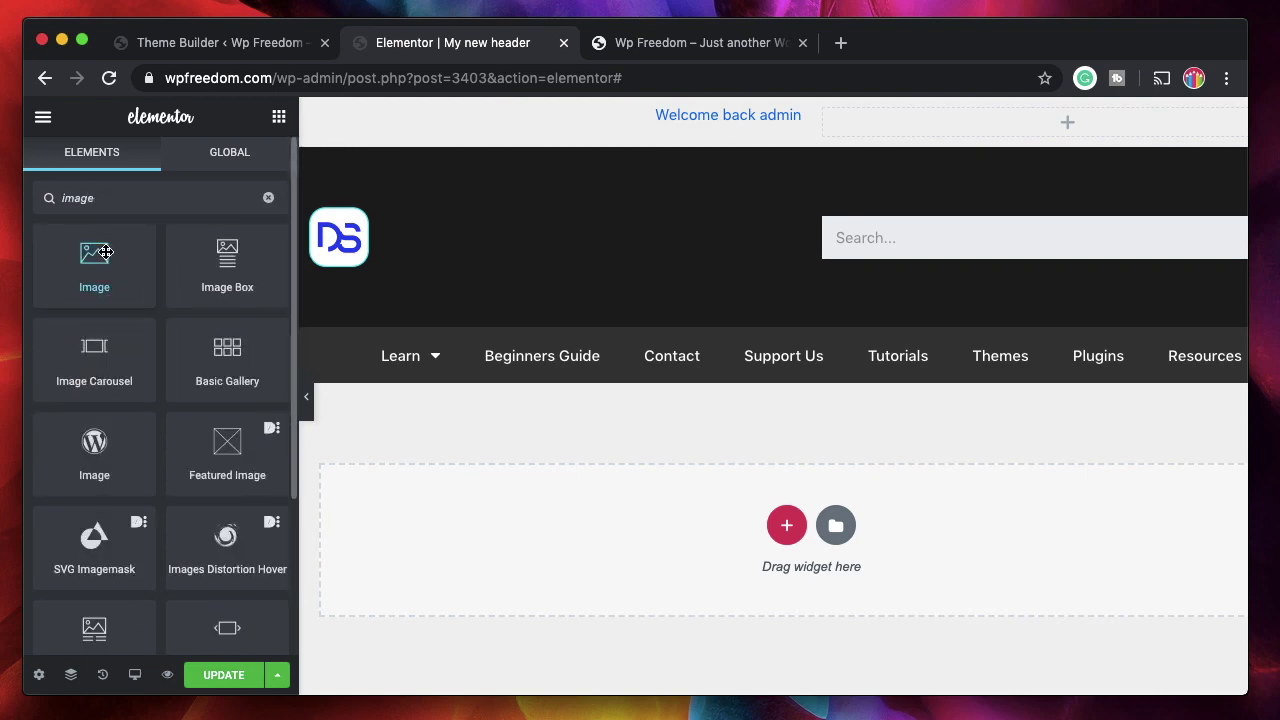
{"action": "left_click_drag", "start_coordinate": [107, 257], "coordinate": [645, 191]}
{"action": "left_click_drag", "start_coordinate": [945, 121], "coordinate": [955, 109]}
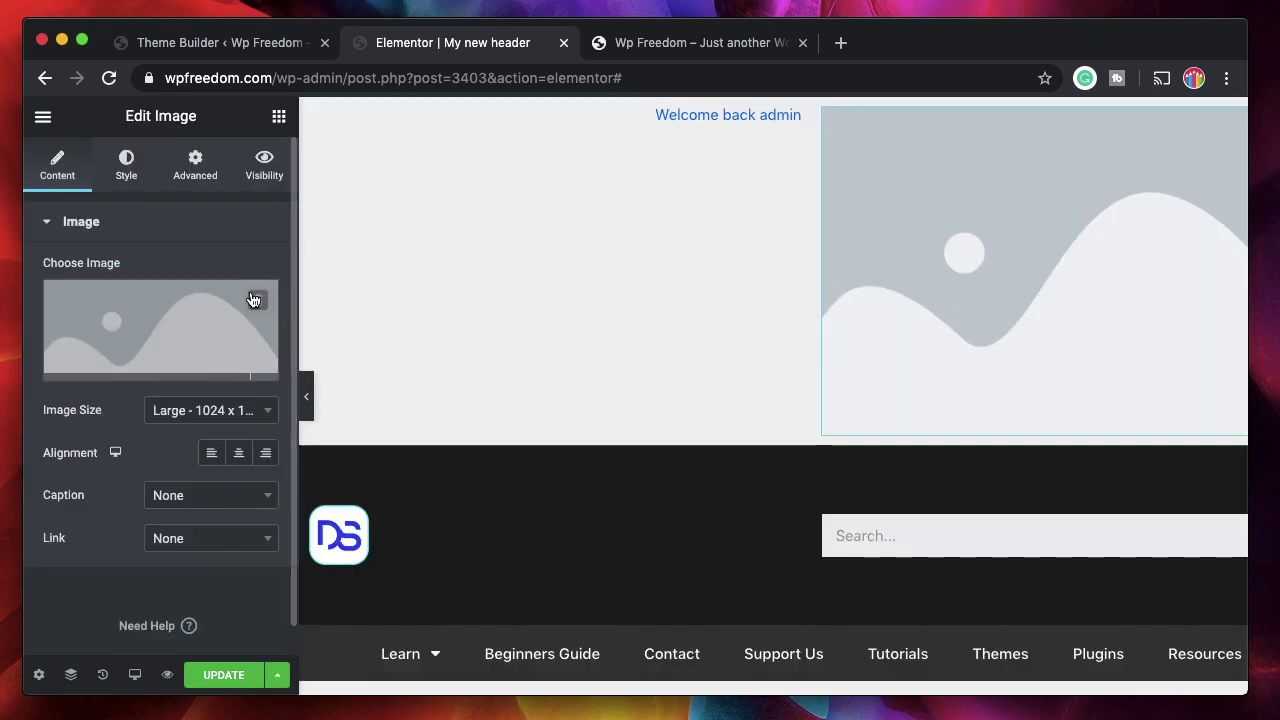
{"action": "left_click", "coordinate": [264, 378]}
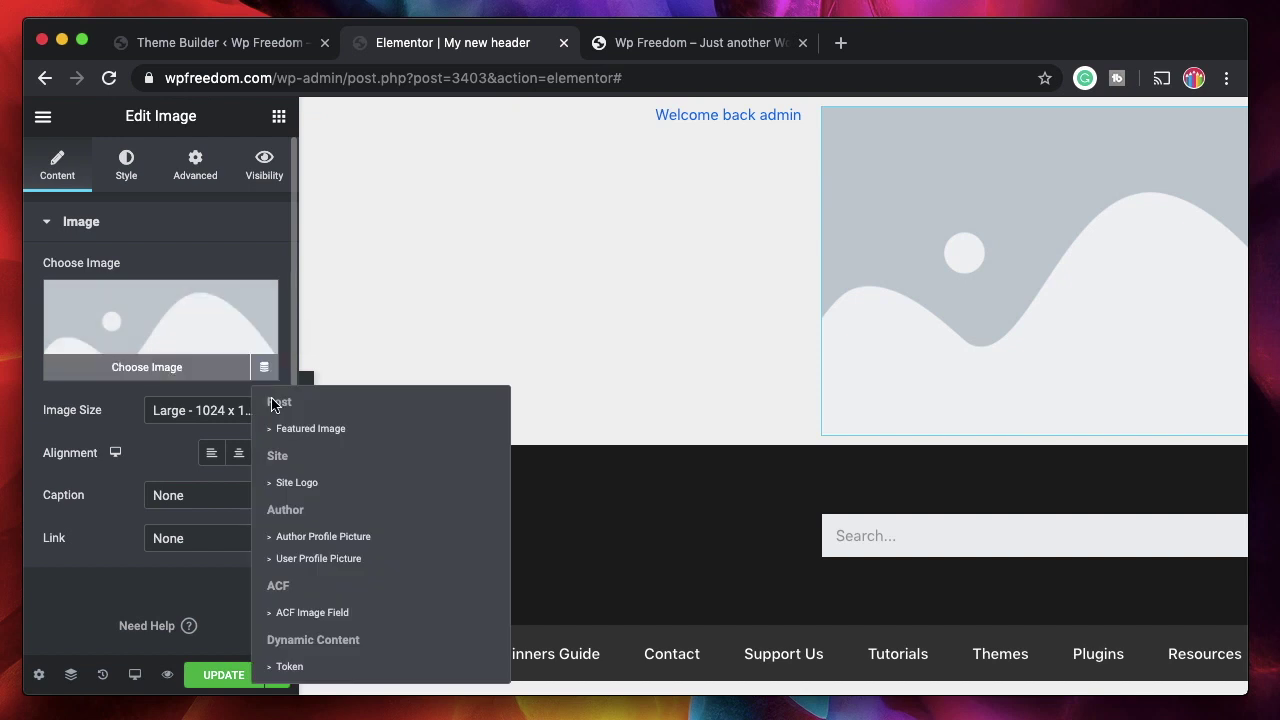
{"action": "left_click", "coordinate": [318, 558]}
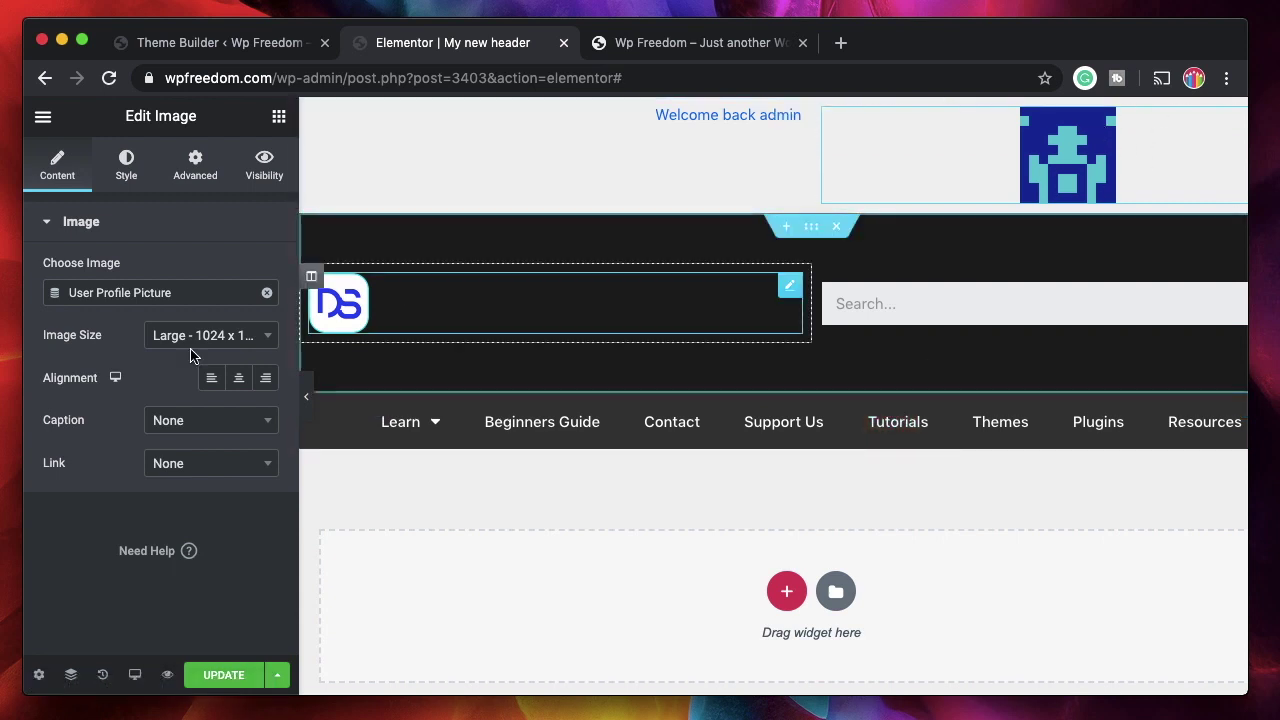
{"action": "left_click", "coordinate": [127, 166]}
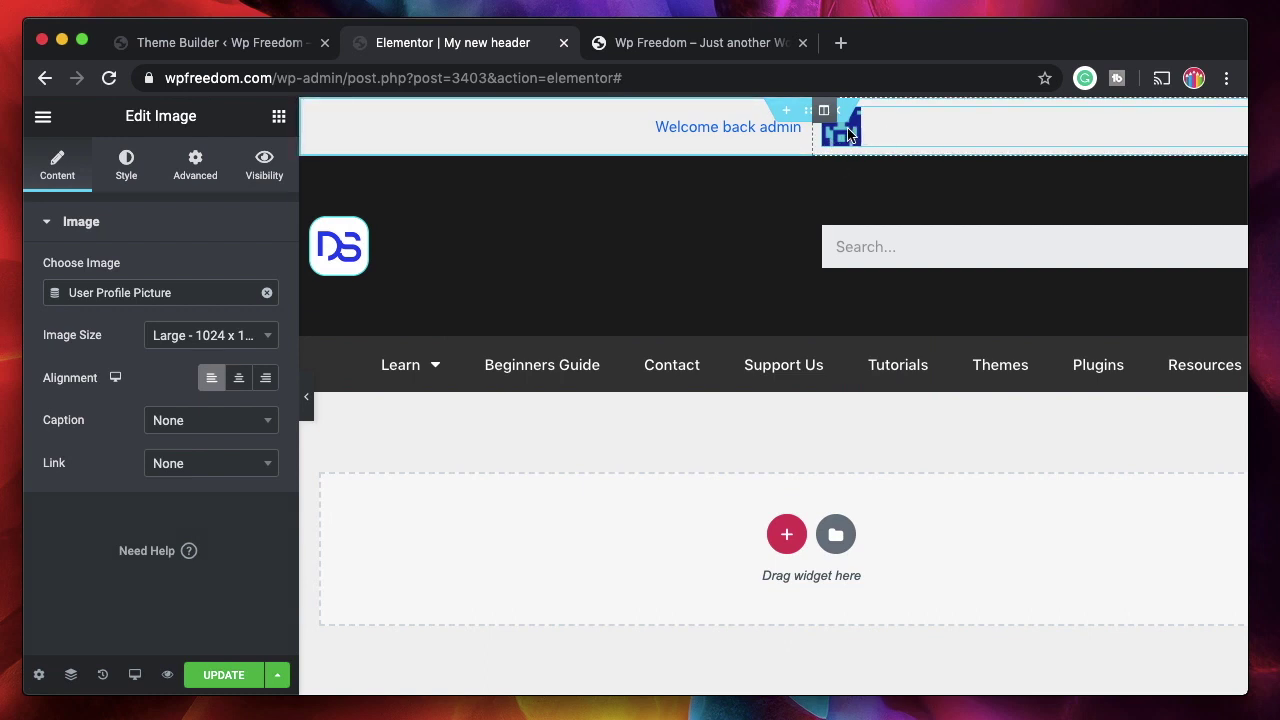
{"action": "left_click", "coordinate": [222, 675]}
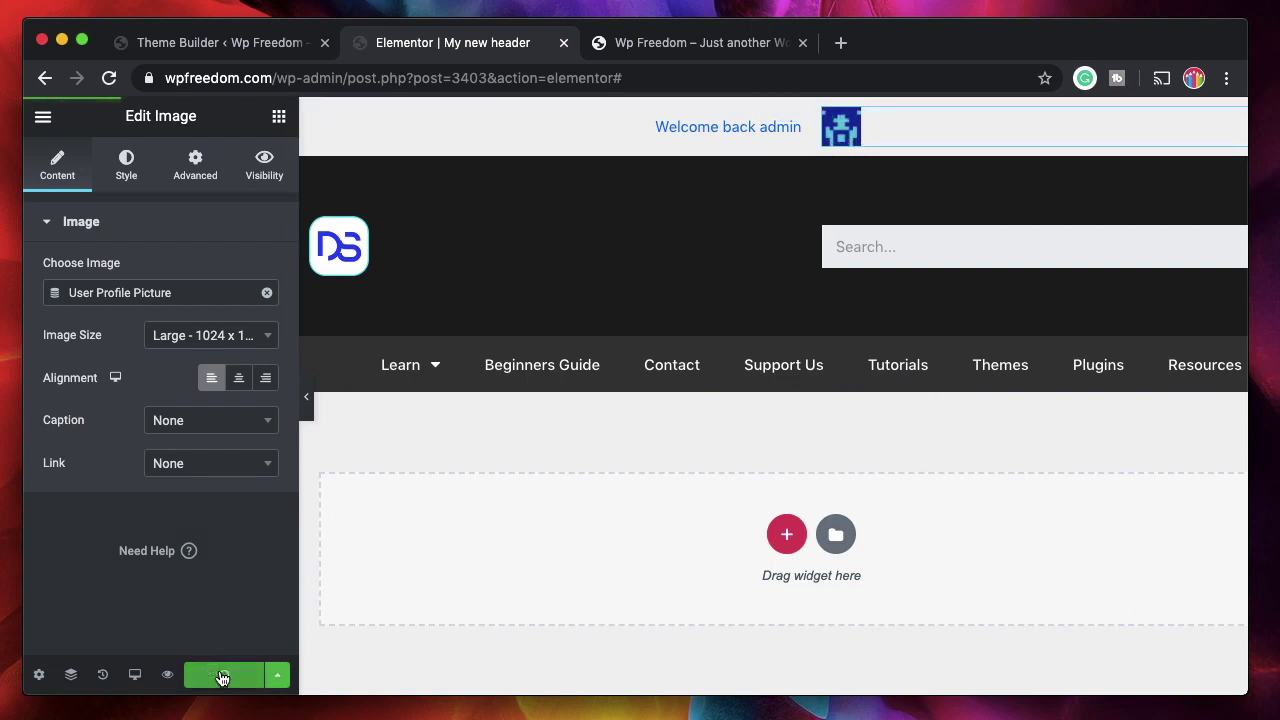
- Switch to the Wp Freedom tab and reload the live homepage to confirm the blue greeting
{"action": "left_click", "coordinate": [700, 43]}
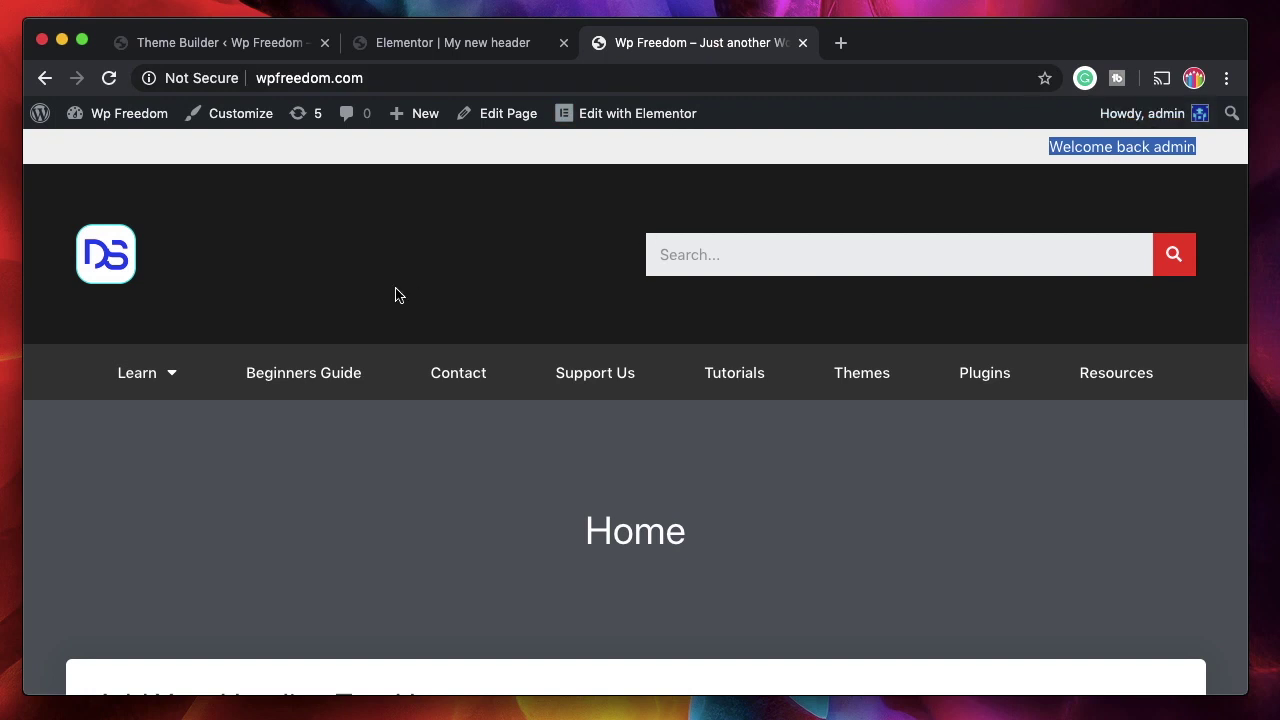
{"action": "left_click", "coordinate": [108, 78]}
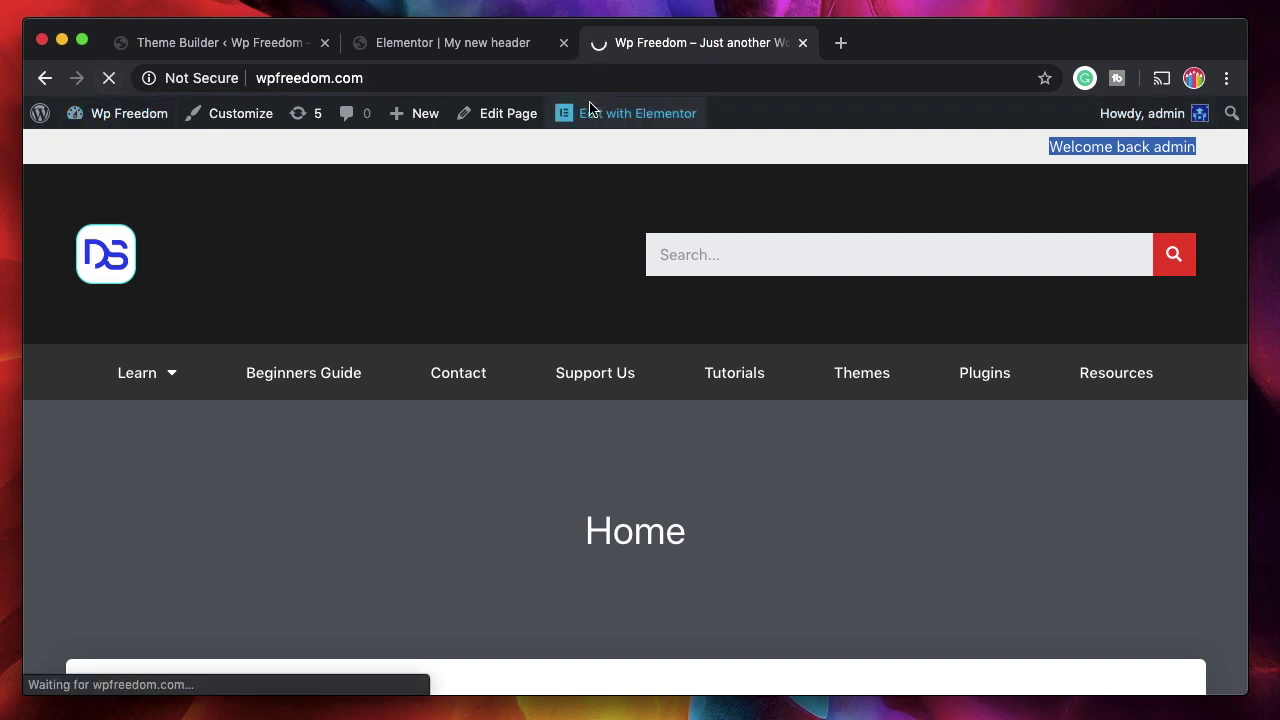
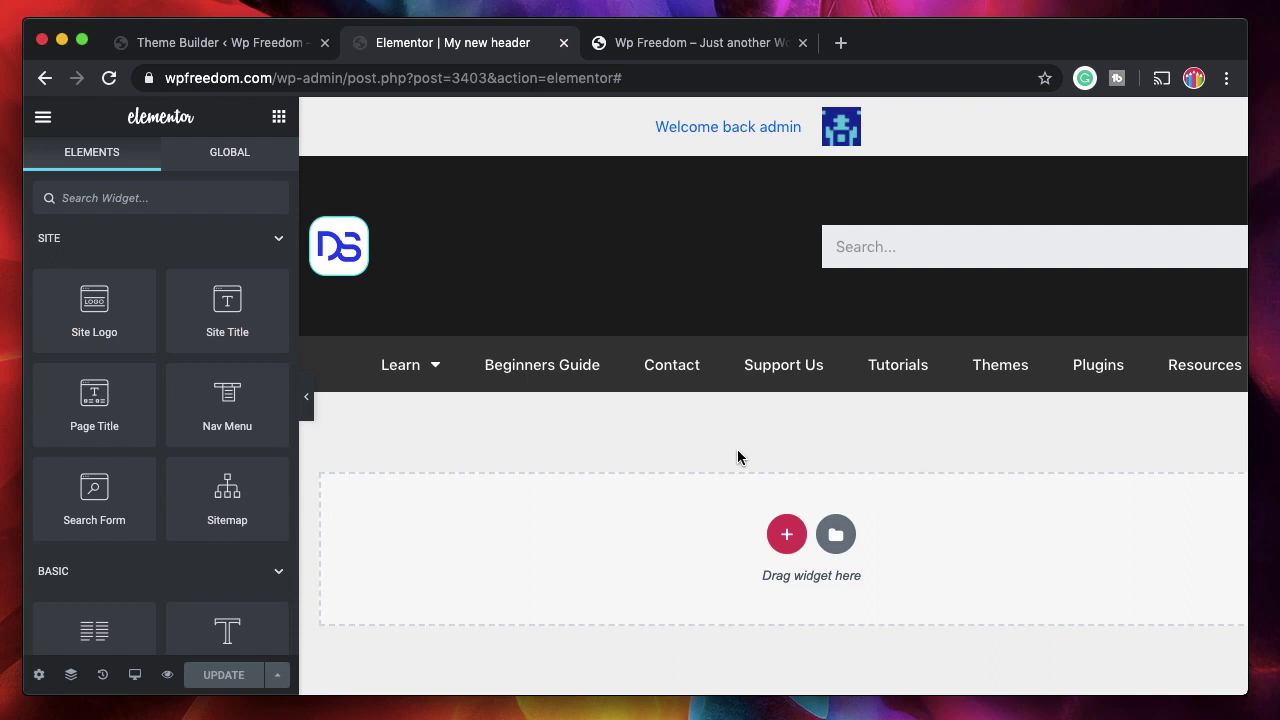
- Add a new one-column section and move it below the nav menu
{"action": "mouse_move", "coordinate": [737, 337]}
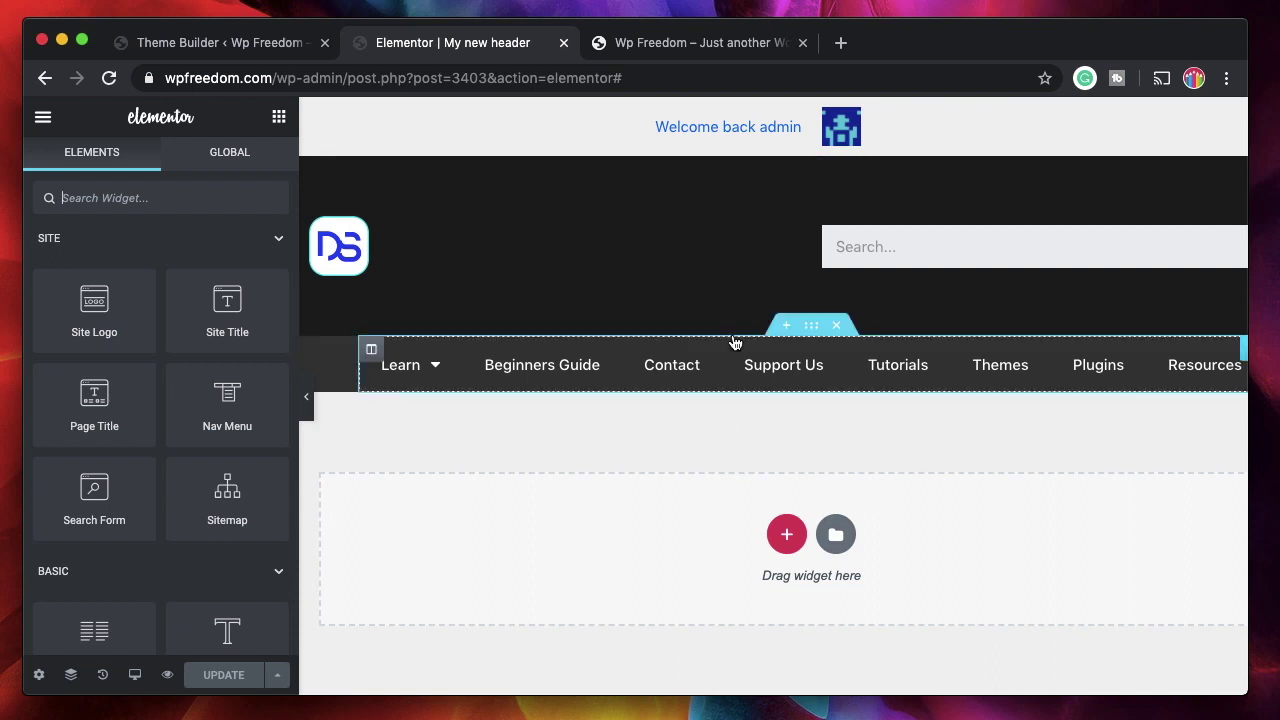
{"action": "left_click", "coordinate": [786, 328]}
{"action": "left_click", "coordinate": [786, 423]}
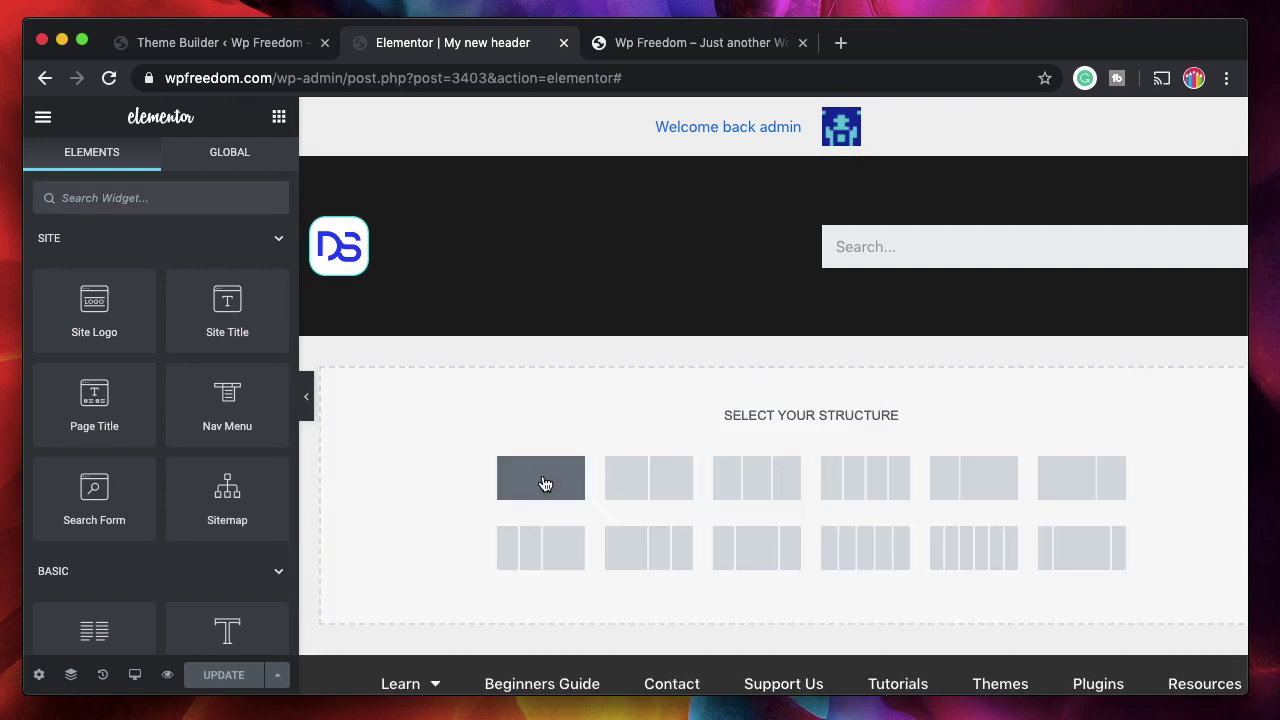
{"action": "left_click", "coordinate": [543, 480]}
{"action": "left_click_drag", "start_coordinate": [811, 328], "coordinate": [805, 432]}
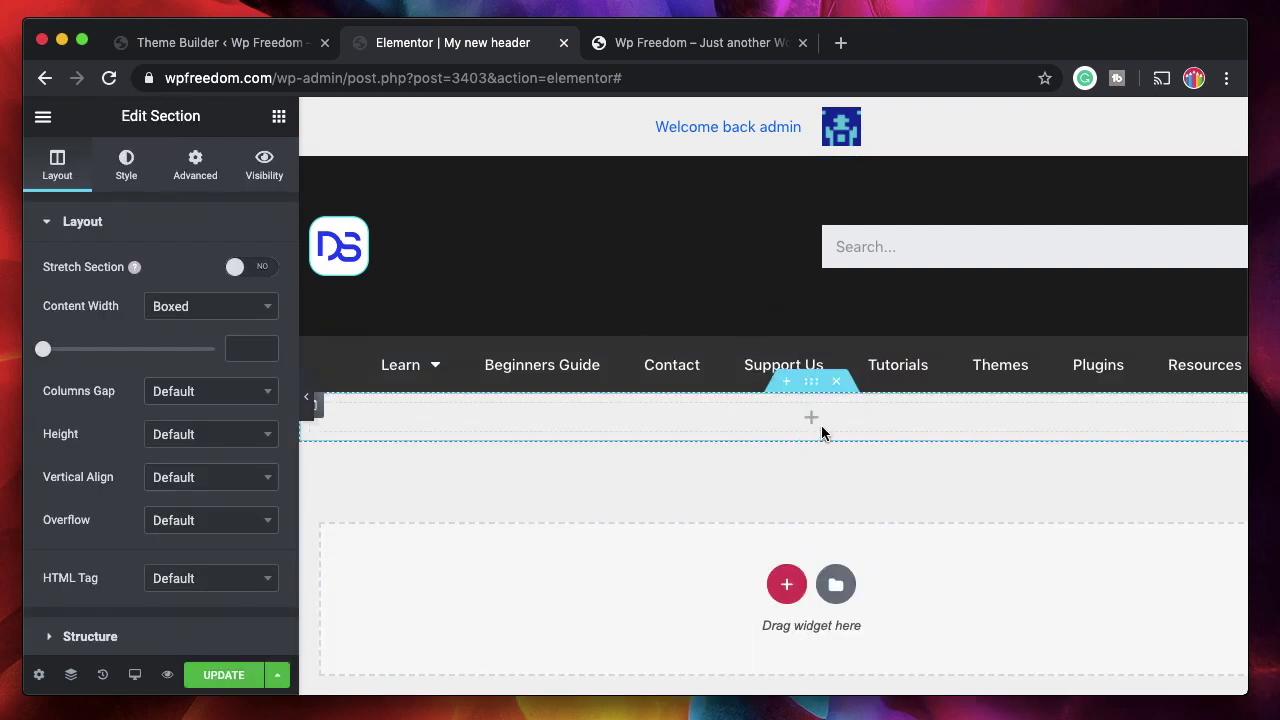
- Drop an Icon List widget into it, delete items #2 and #3, and select List Item #1's text
{"action": "left_click", "coordinate": [814, 418]}
{"action": "type", "text": "icon"}
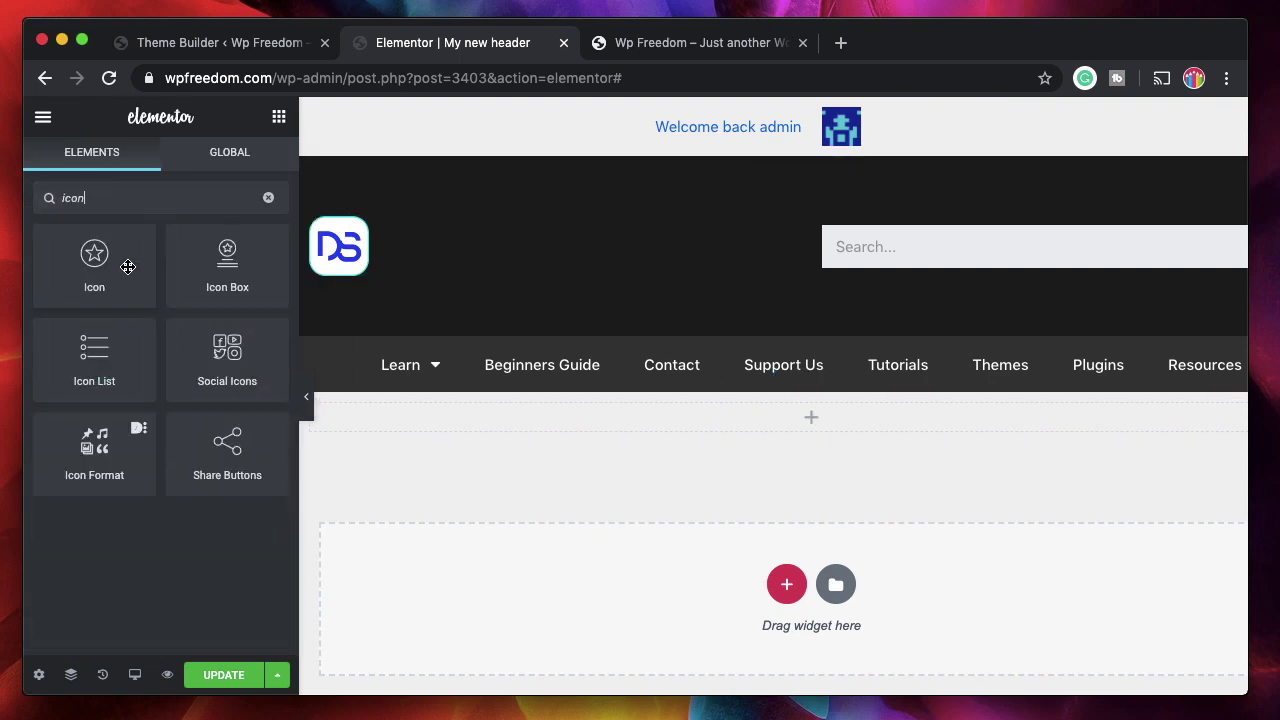
{"action": "left_click_drag", "start_coordinate": [95, 355], "coordinate": [505, 418]}
{"action": "left_click", "coordinate": [258, 391]}
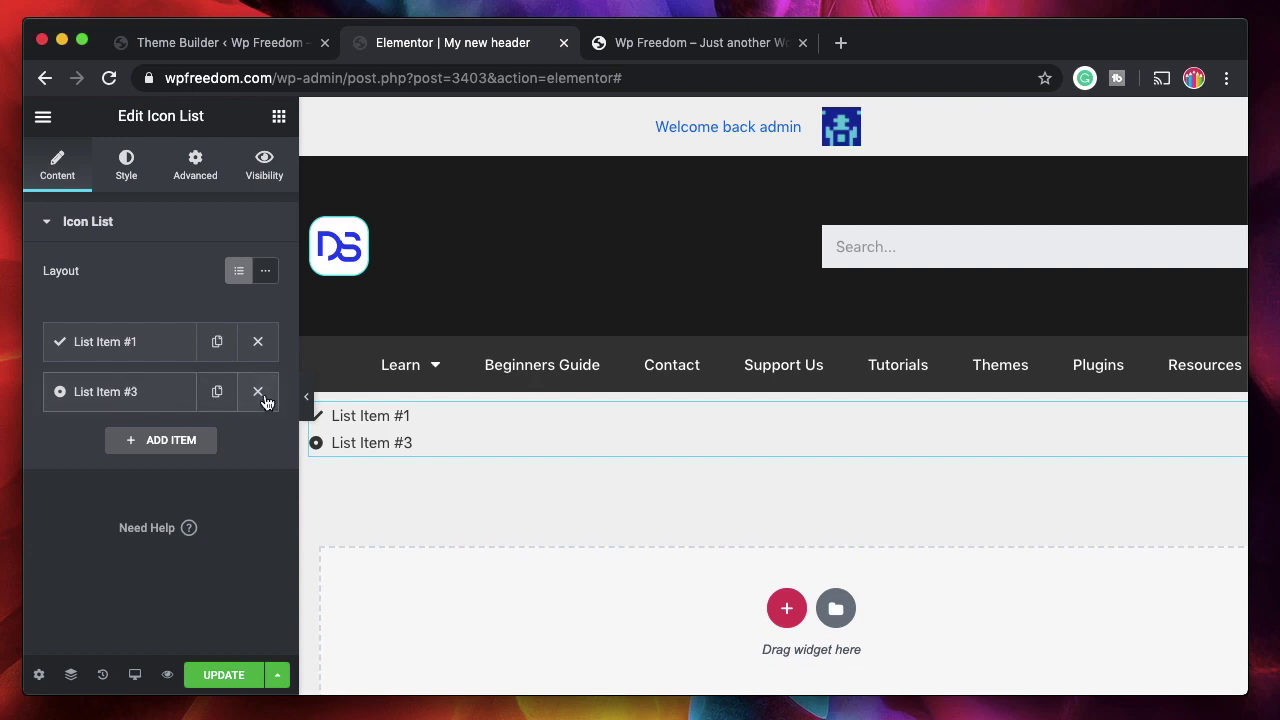
{"action": "left_click", "coordinate": [258, 391]}
{"action": "triple_click", "coordinate": [166, 414]}
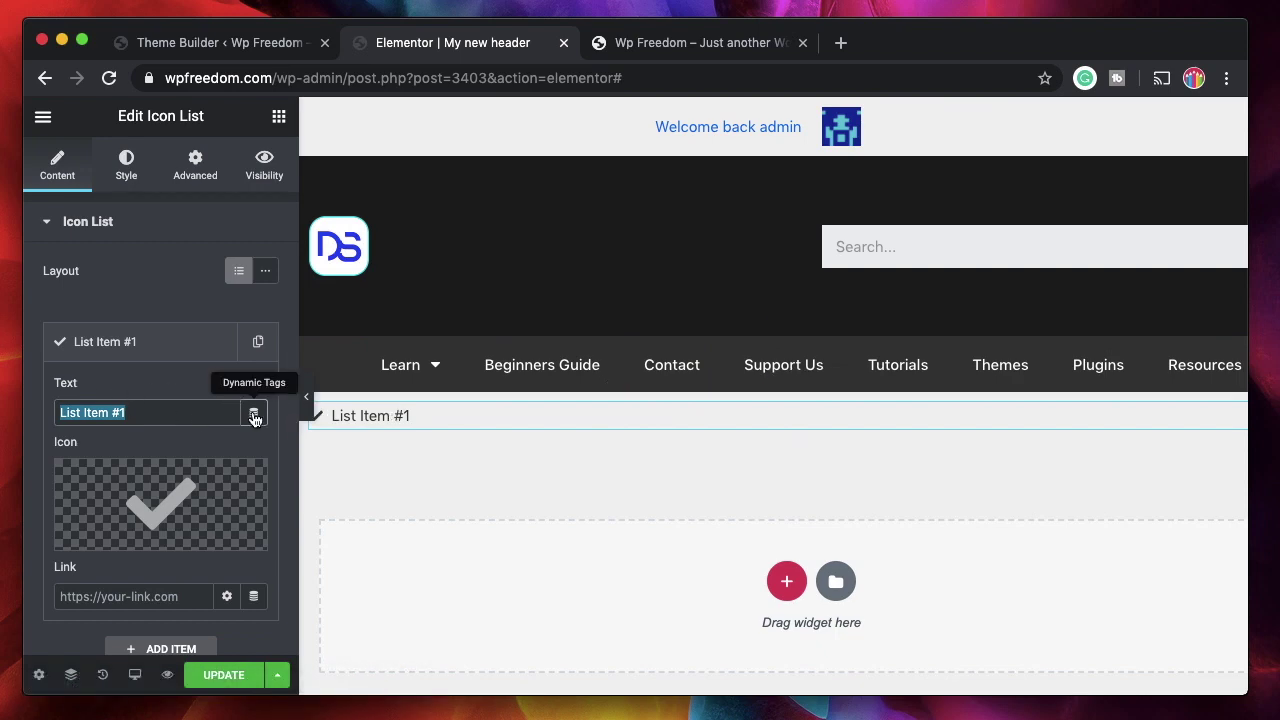
- Set the list item text to the dynamic Post Title tag
{"action": "left_click", "coordinate": [254, 414]}
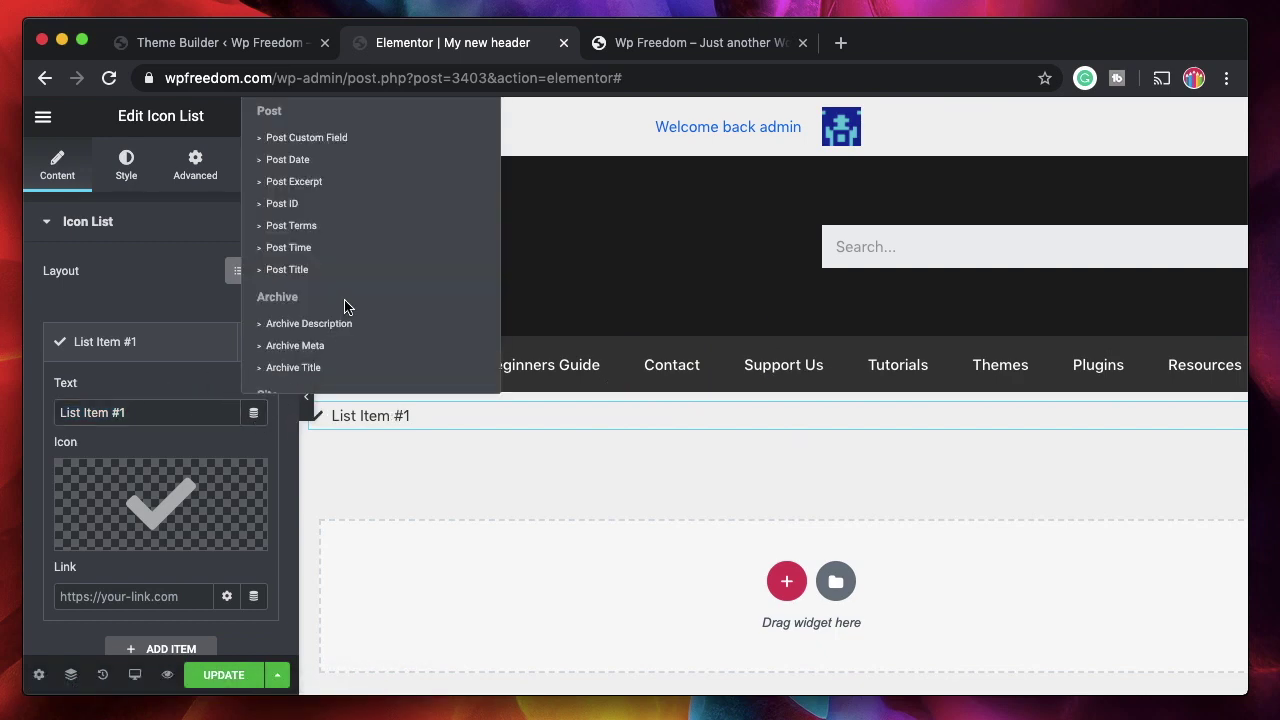
{"action": "scroll", "coordinate": [345, 306], "scroll_direction": "down", "scroll_amount": 1}
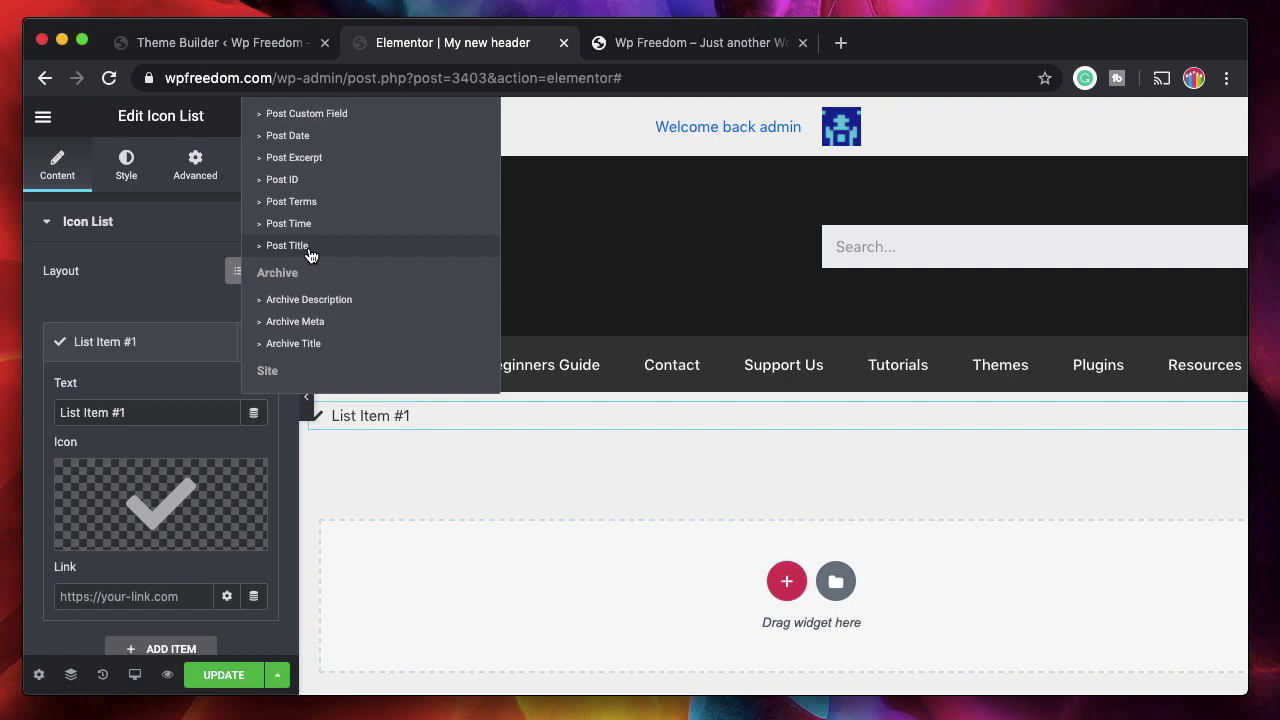
{"action": "left_click", "coordinate": [310, 246]}
- Replace the item's icon with check-square from the Icon Library
{"action": "scroll", "coordinate": [124, 478], "scroll_direction": "down", "scroll_amount": 1}
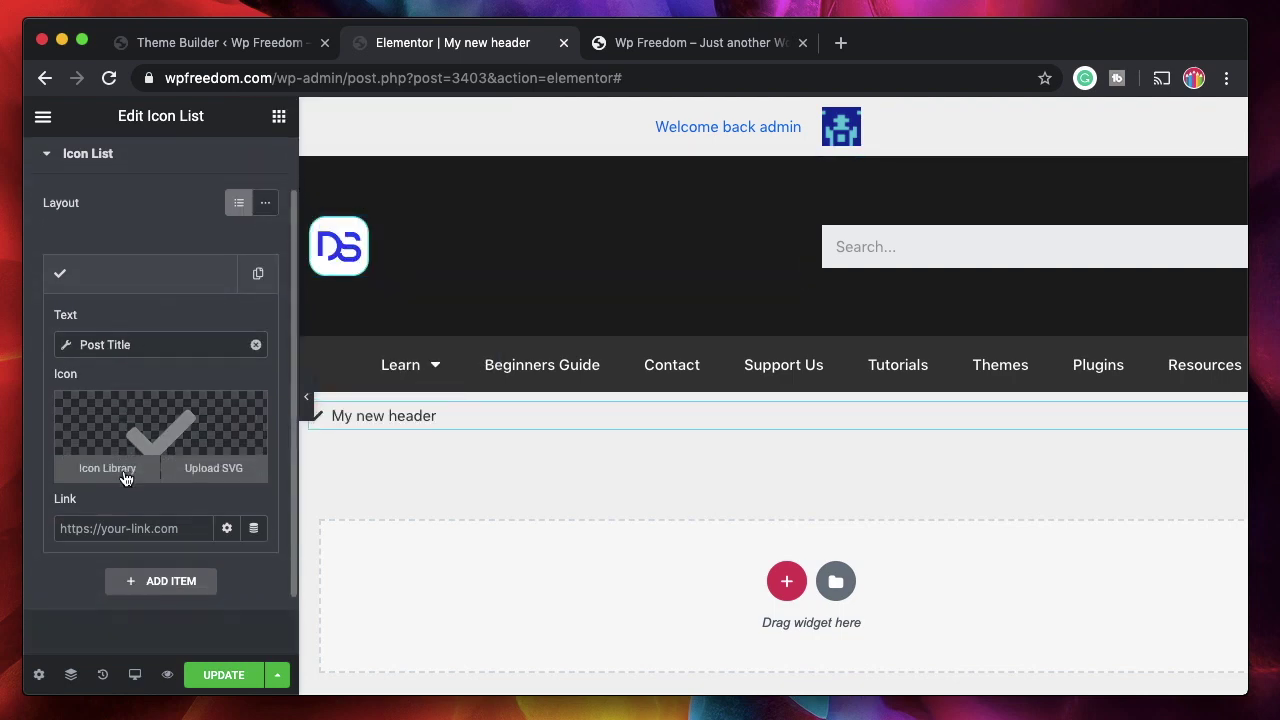
{"action": "left_click", "coordinate": [138, 430]}
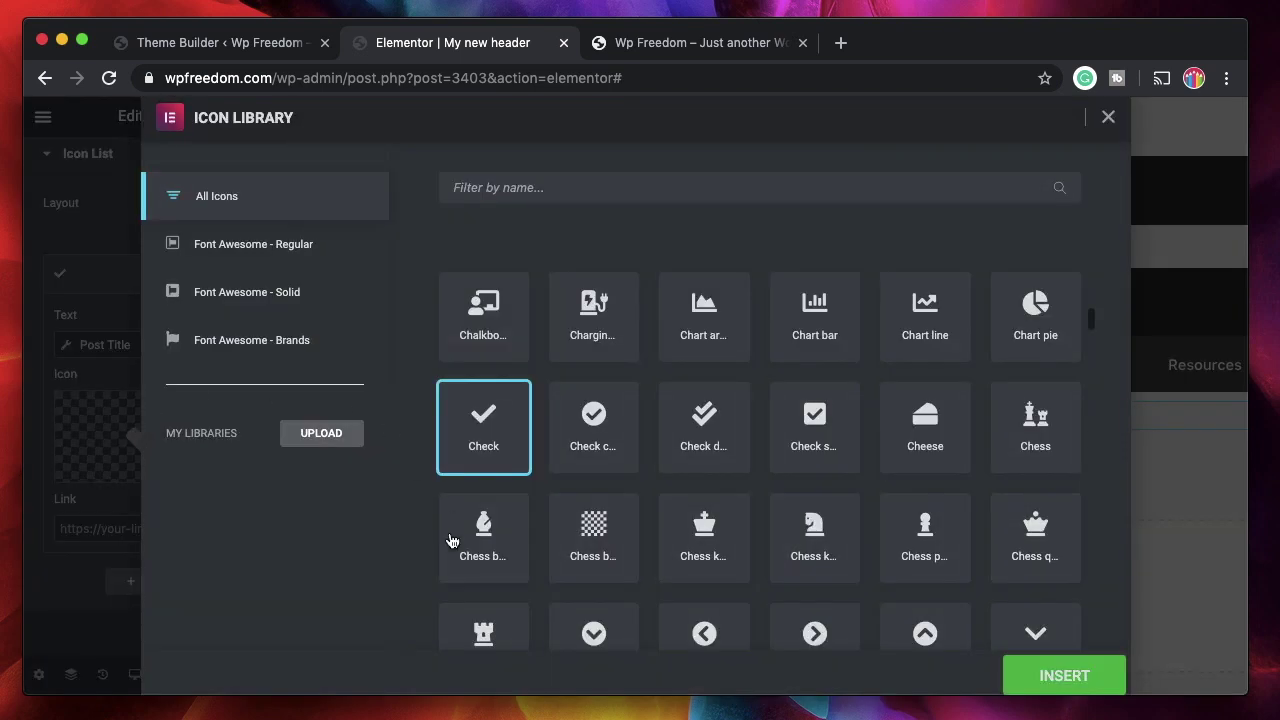
{"action": "scroll", "coordinate": [593, 446], "scroll_direction": "down", "scroll_amount": 2}
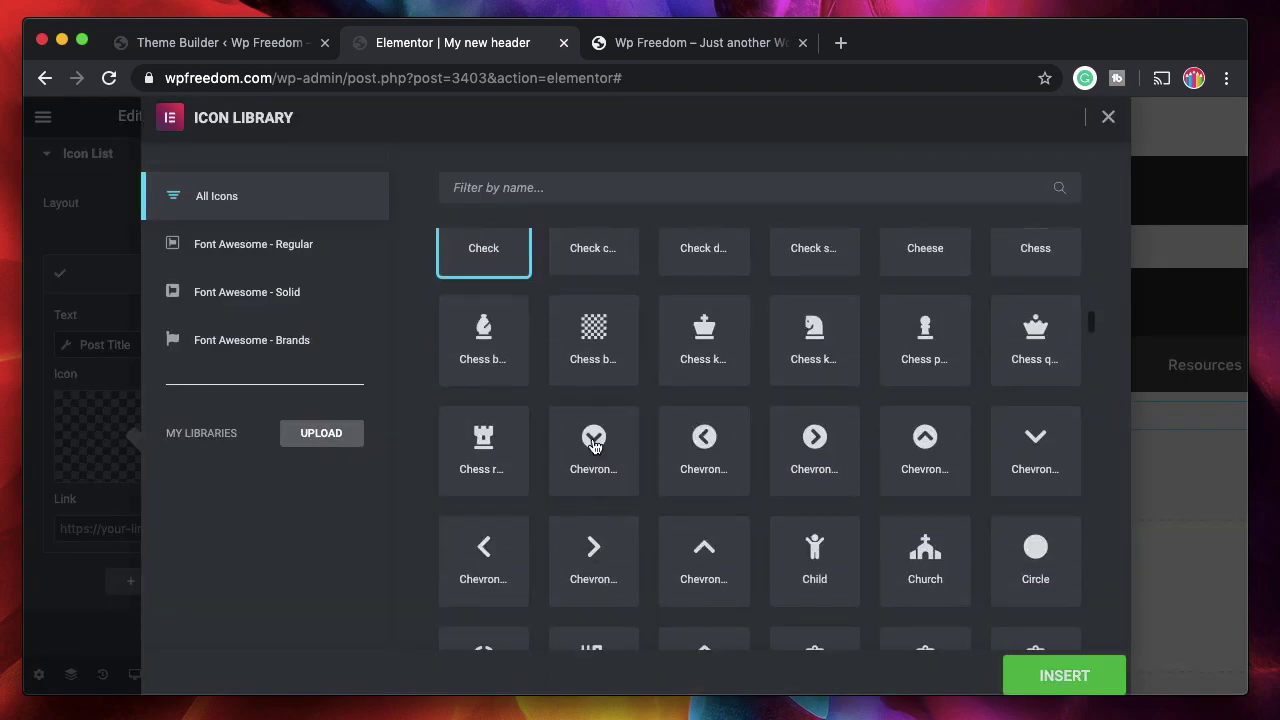
{"action": "scroll", "coordinate": [593, 446], "scroll_direction": "up", "scroll_amount": 1}
{"action": "left_click", "coordinate": [814, 366]}
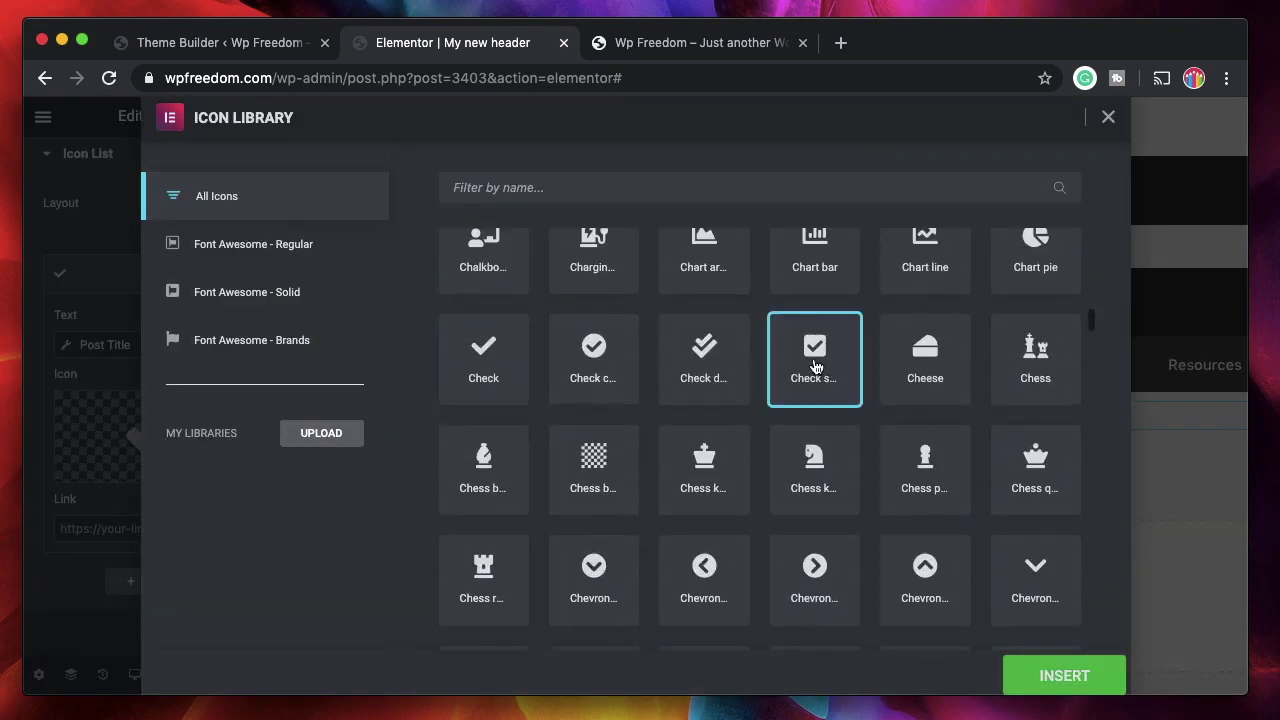
{"action": "left_click", "coordinate": [1048, 680]}
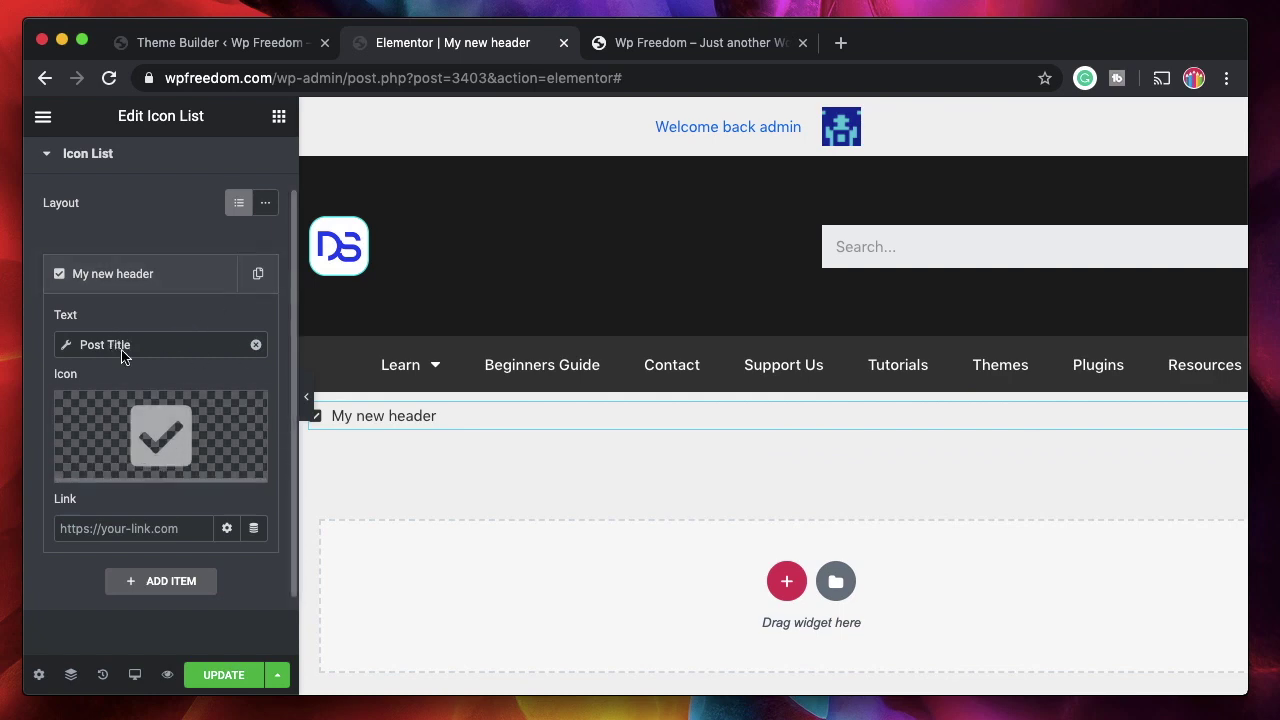
{"action": "mouse_move", "coordinate": [184, 461]}
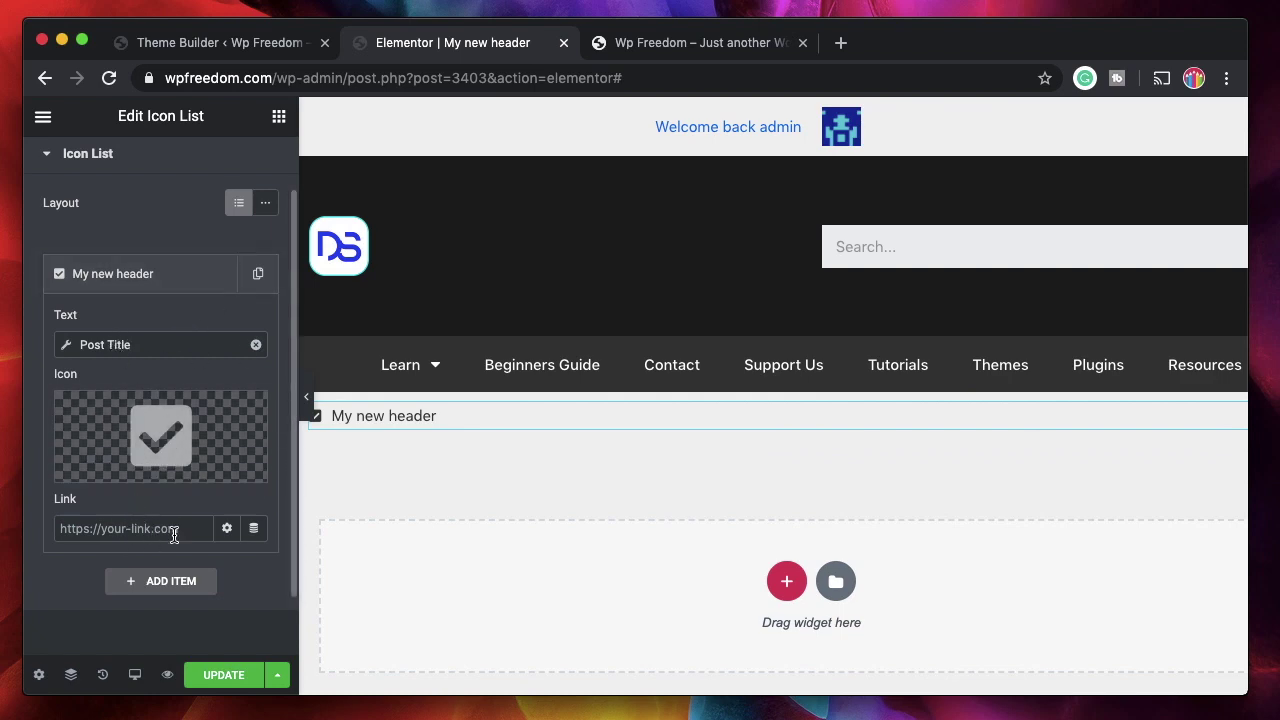
- Try Post URL as the item link, clear it again, and collapse the My new header item
{"action": "left_click", "coordinate": [254, 530]}
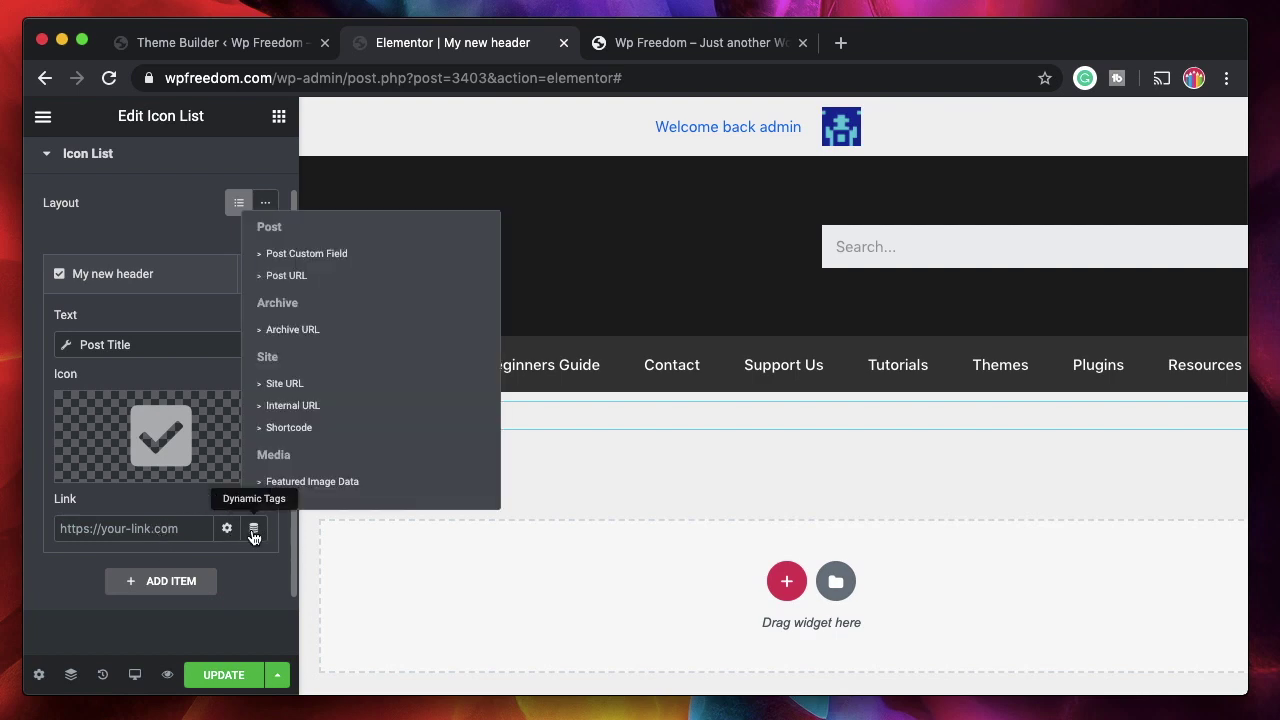
{"action": "left_click", "coordinate": [312, 276]}
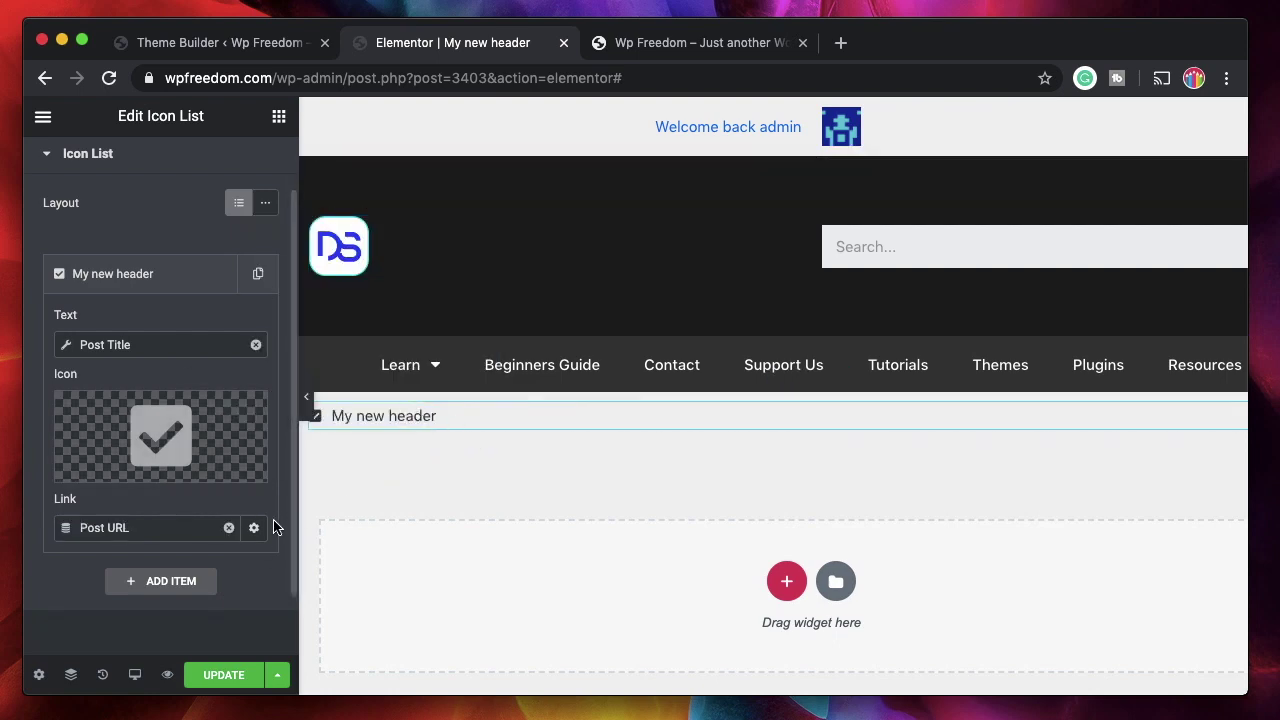
{"action": "left_click", "coordinate": [229, 530]}
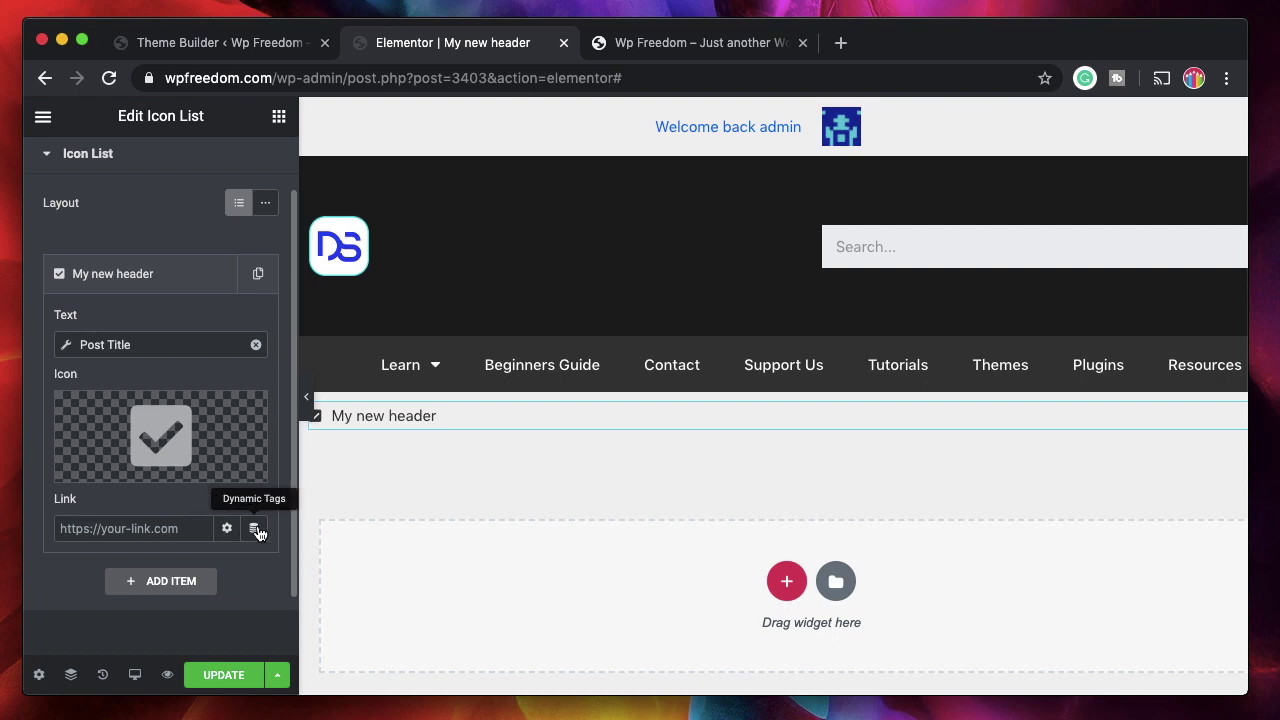
{"action": "left_click", "coordinate": [254, 529]}
{"action": "scroll", "coordinate": [377, 336], "scroll_direction": "down", "scroll_amount": 1}
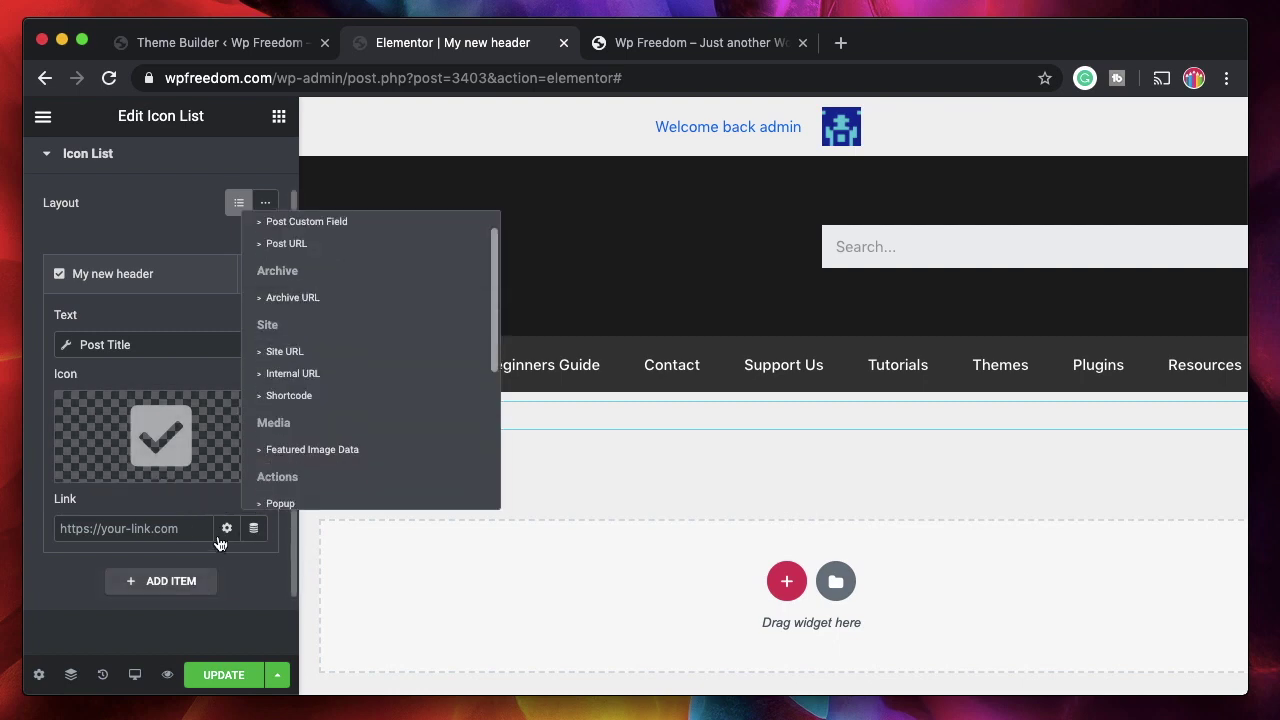
{"action": "left_click", "coordinate": [61, 602]}
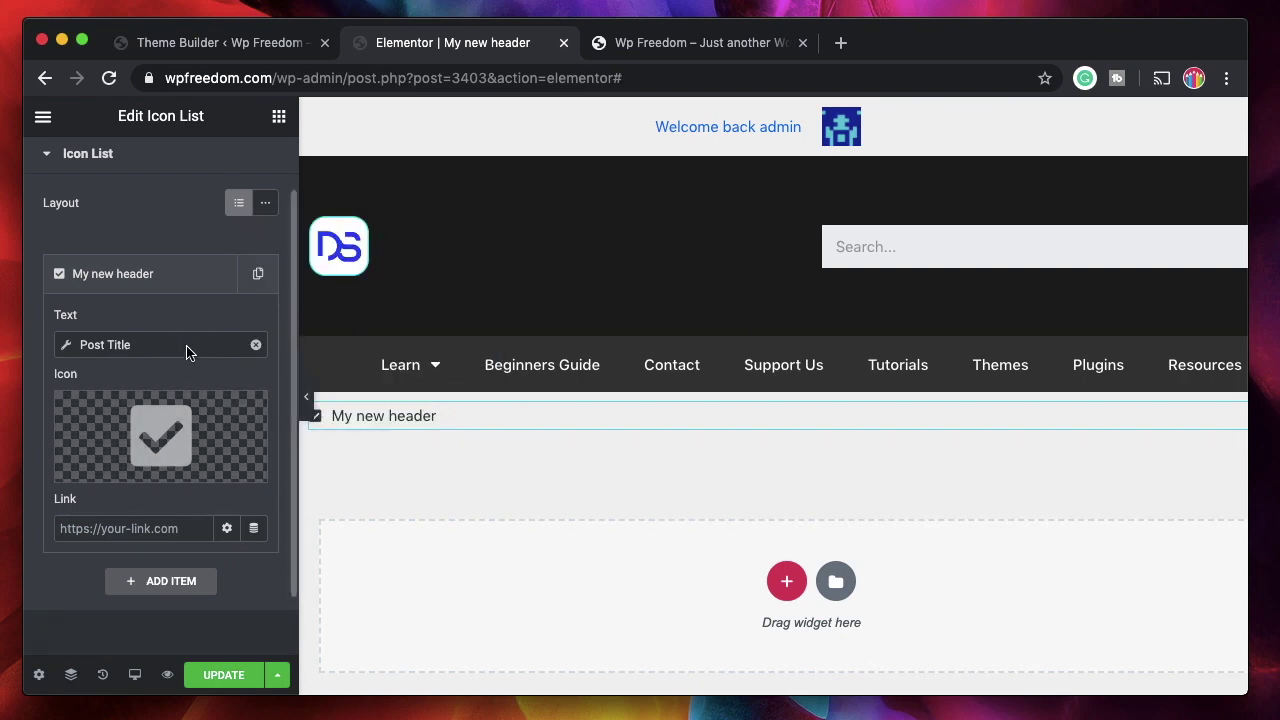
{"action": "scroll", "coordinate": [188, 350], "scroll_direction": "up", "scroll_amount": 1}
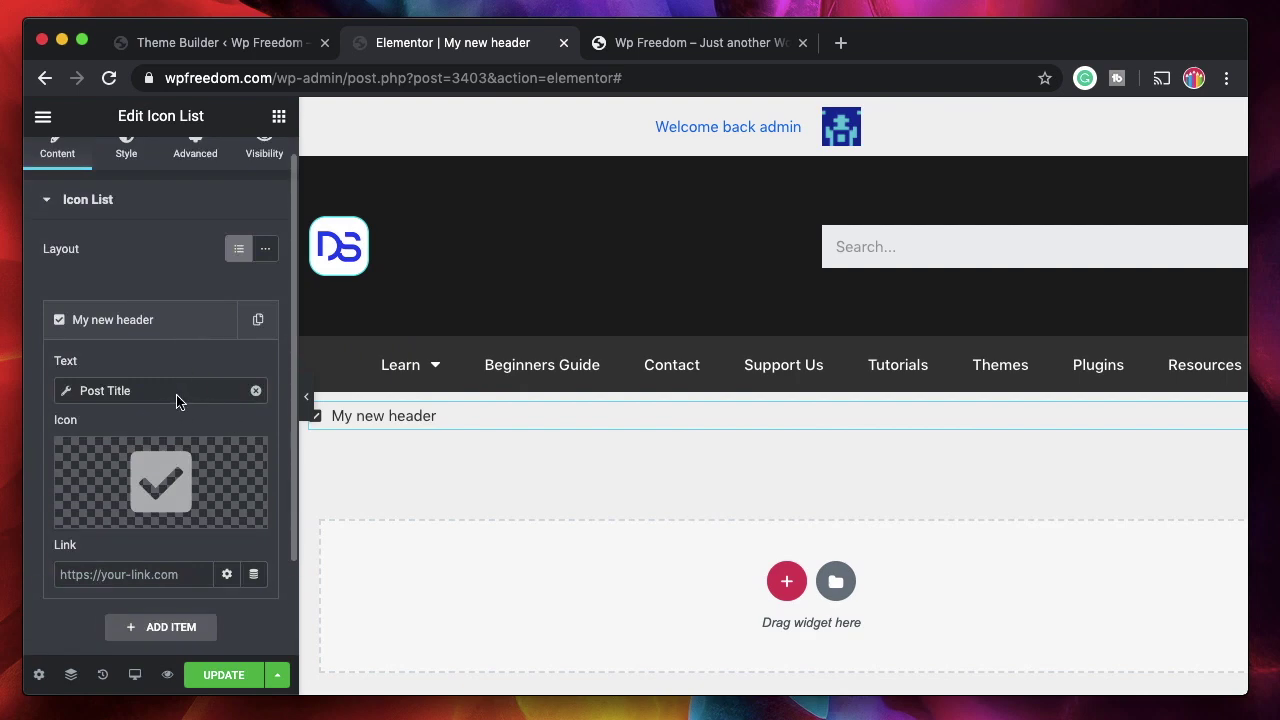
{"action": "mouse_move", "coordinate": [141, 483]}
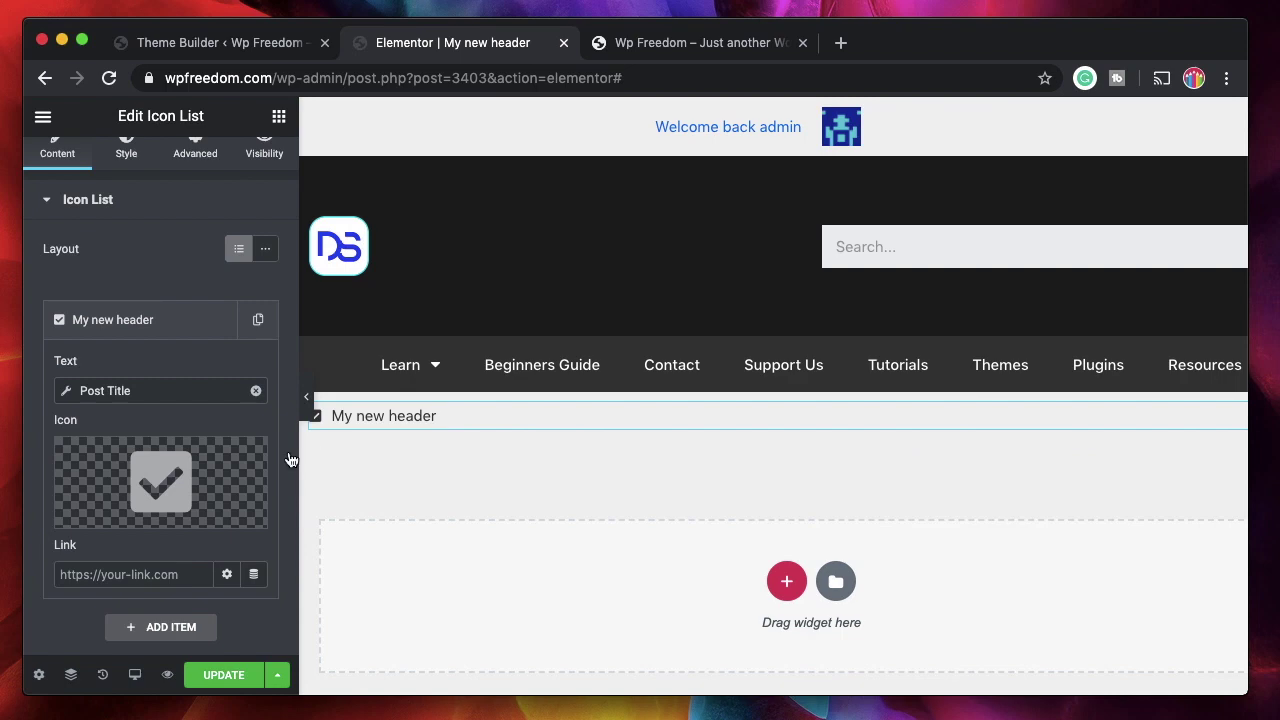
{"action": "left_click", "coordinate": [150, 322]}
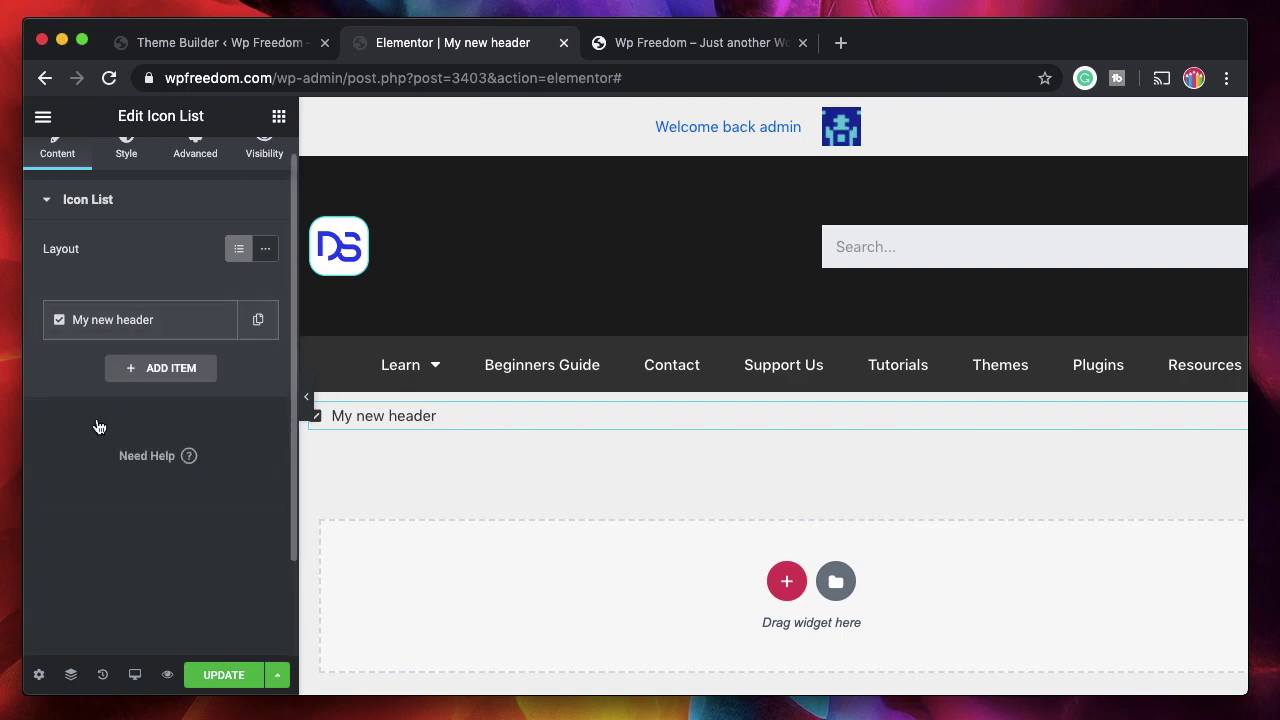
- Style the list with 11 item spacing and centred alignment, and a size 35 blue icon
{"action": "left_click", "coordinate": [126, 158]}
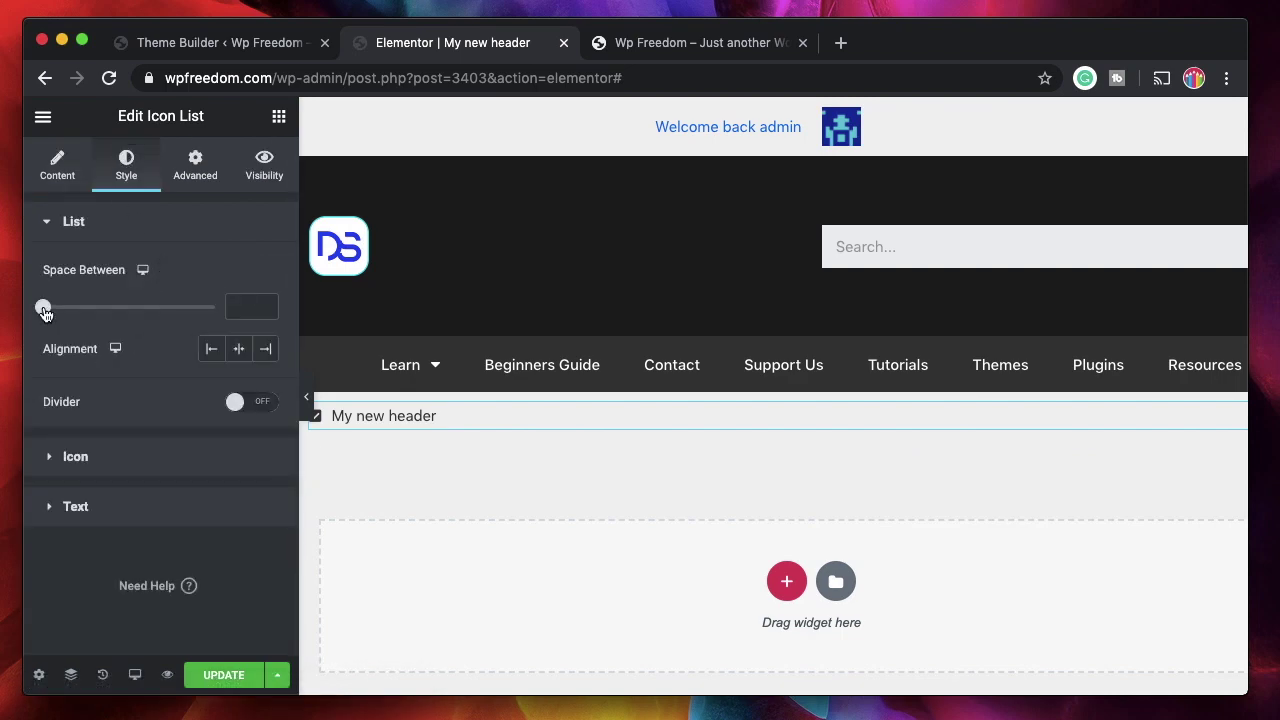
{"action": "left_click_drag", "start_coordinate": [46, 312], "coordinate": [83, 316]}
{"action": "left_click", "coordinate": [240, 350]}
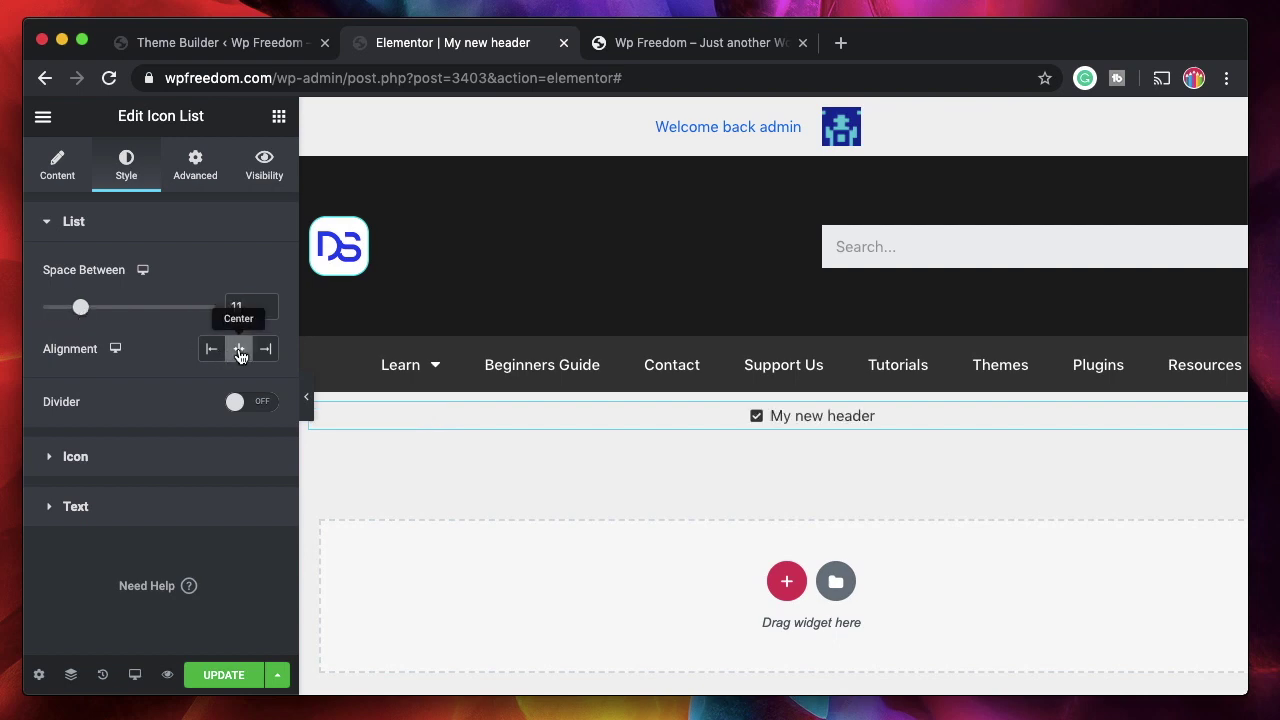
{"action": "left_click", "coordinate": [127, 458]}
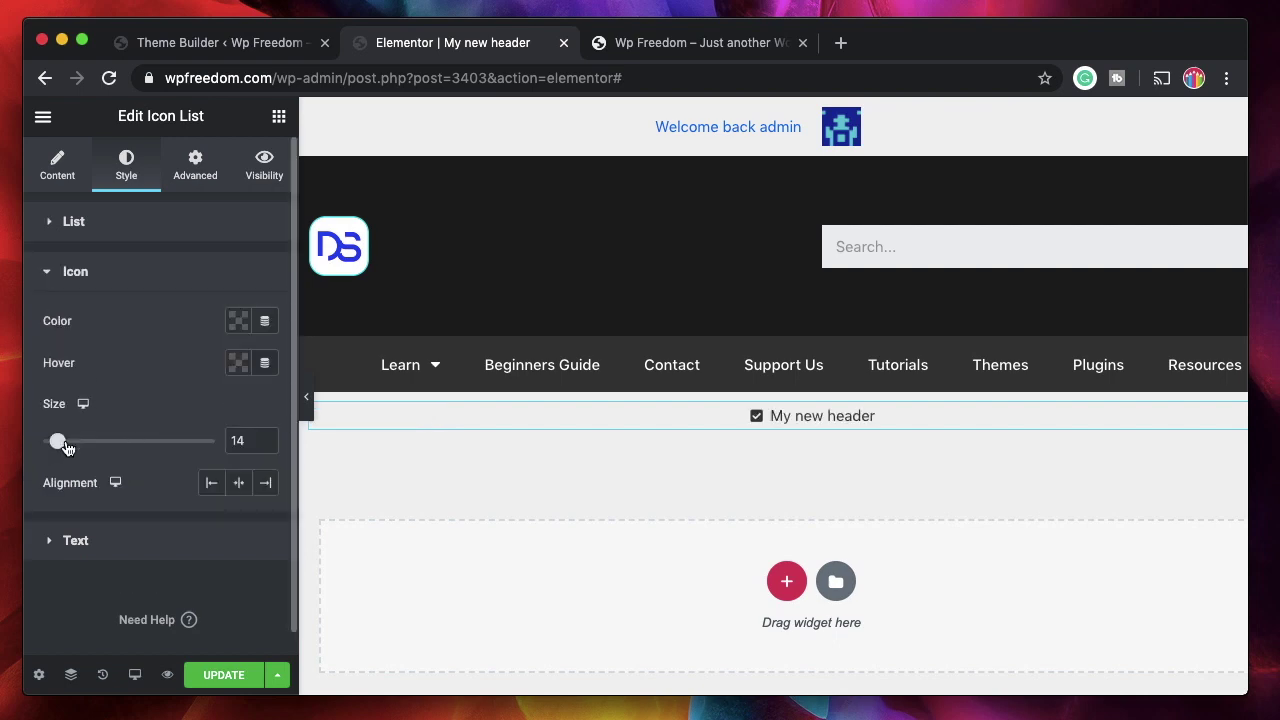
{"action": "left_click_drag", "start_coordinate": [60, 447], "coordinate": [92, 451]}
{"action": "left_click", "coordinate": [236, 324]}
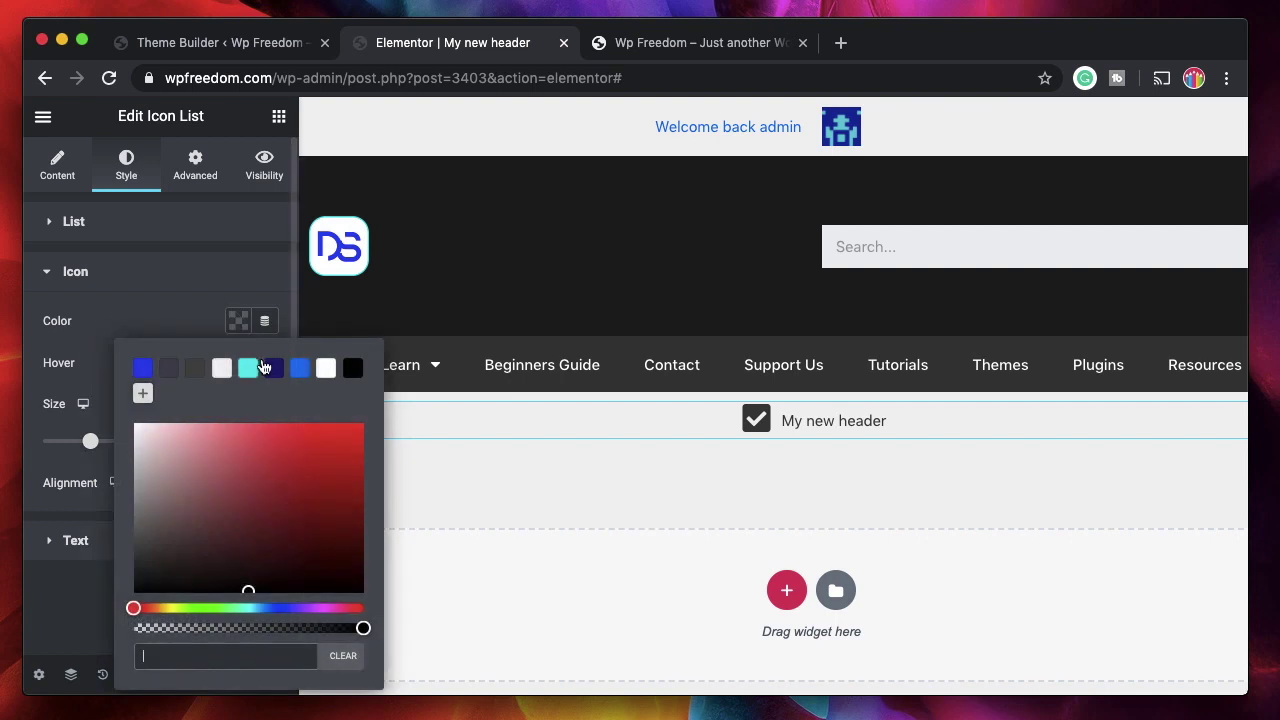
{"action": "left_click", "coordinate": [300, 368]}
{"action": "left_click", "coordinate": [194, 298]}
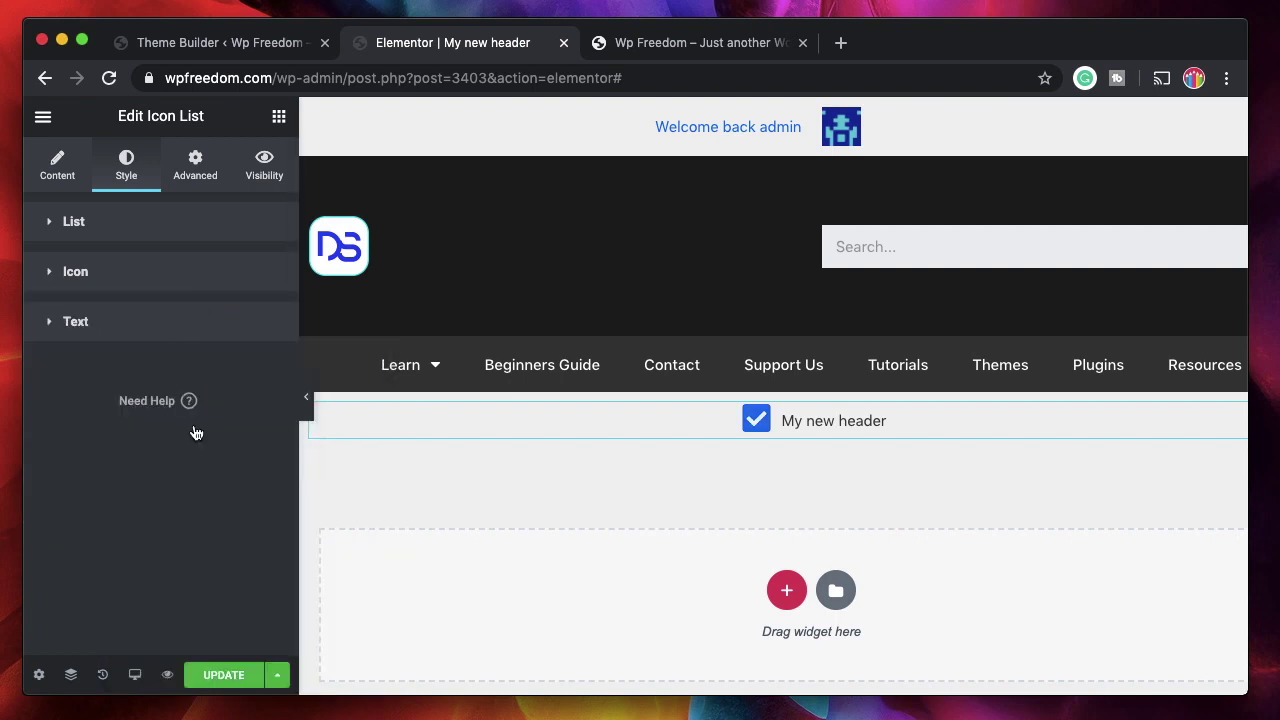
- Make the header text black with a 13 indent and a blue #0D73EF hover colour
{"action": "left_click", "coordinate": [157, 328]}
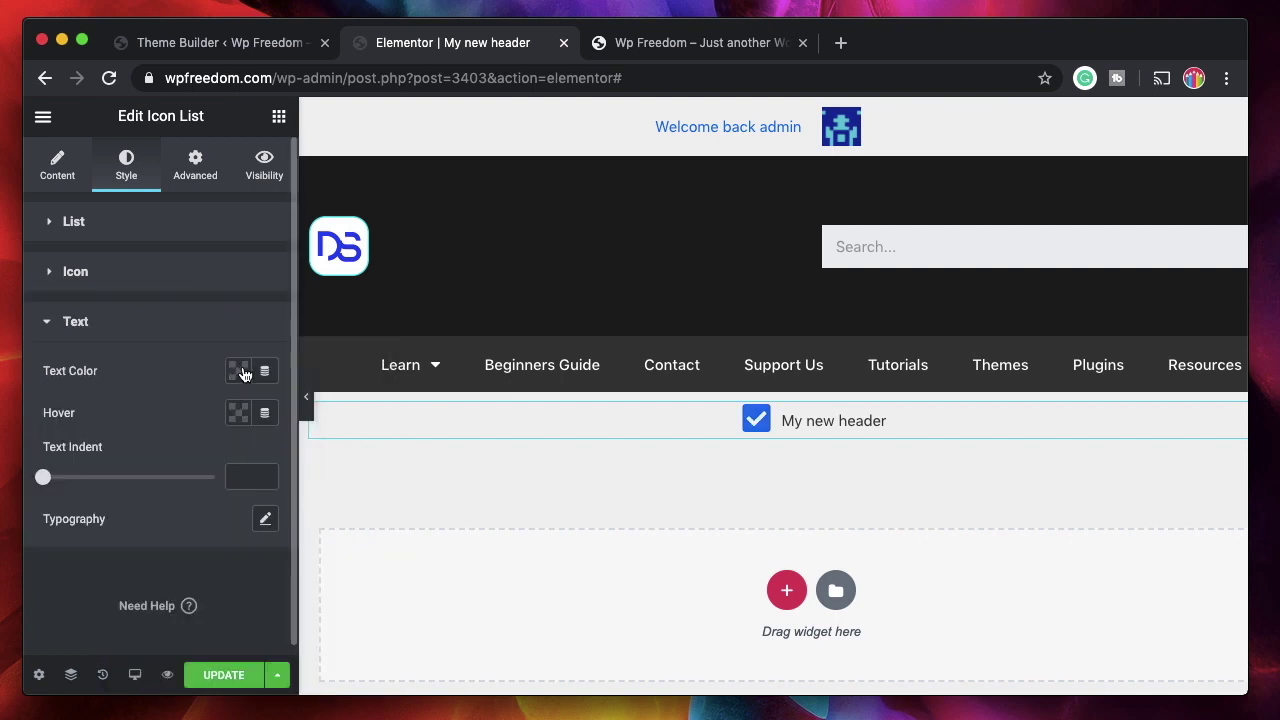
{"action": "left_click", "coordinate": [239, 371]}
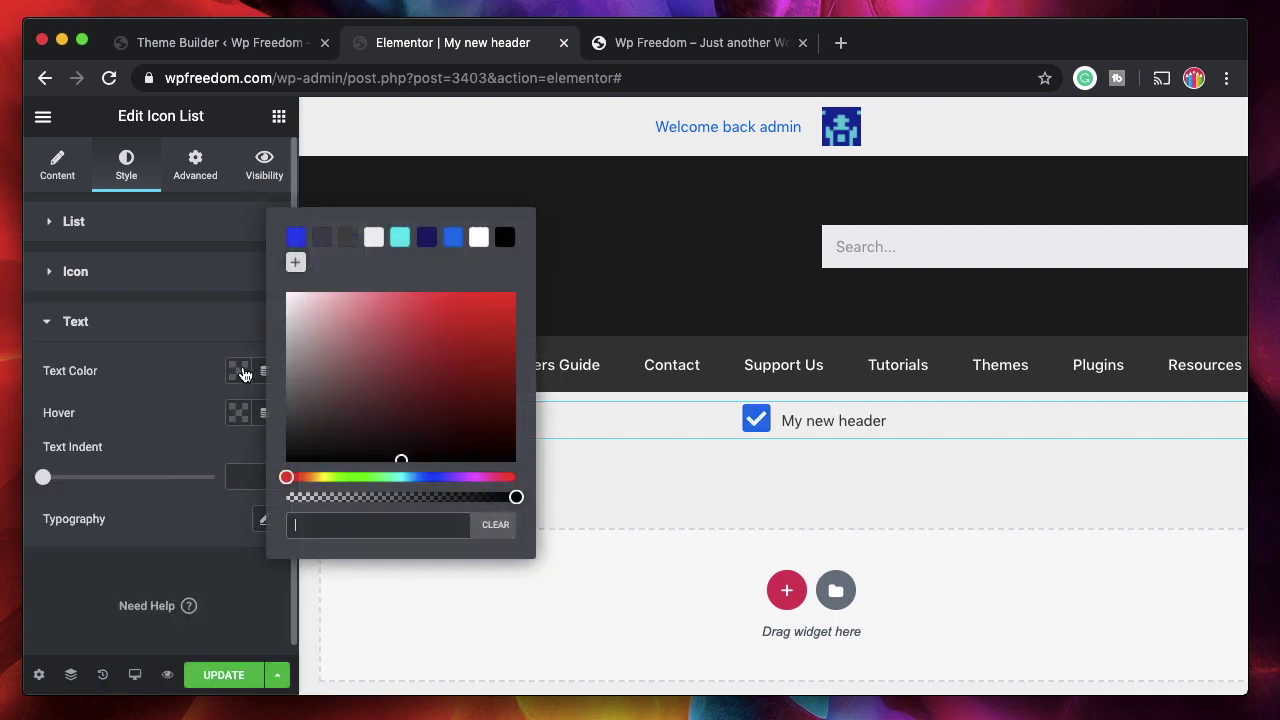
{"action": "left_click", "coordinate": [505, 238]}
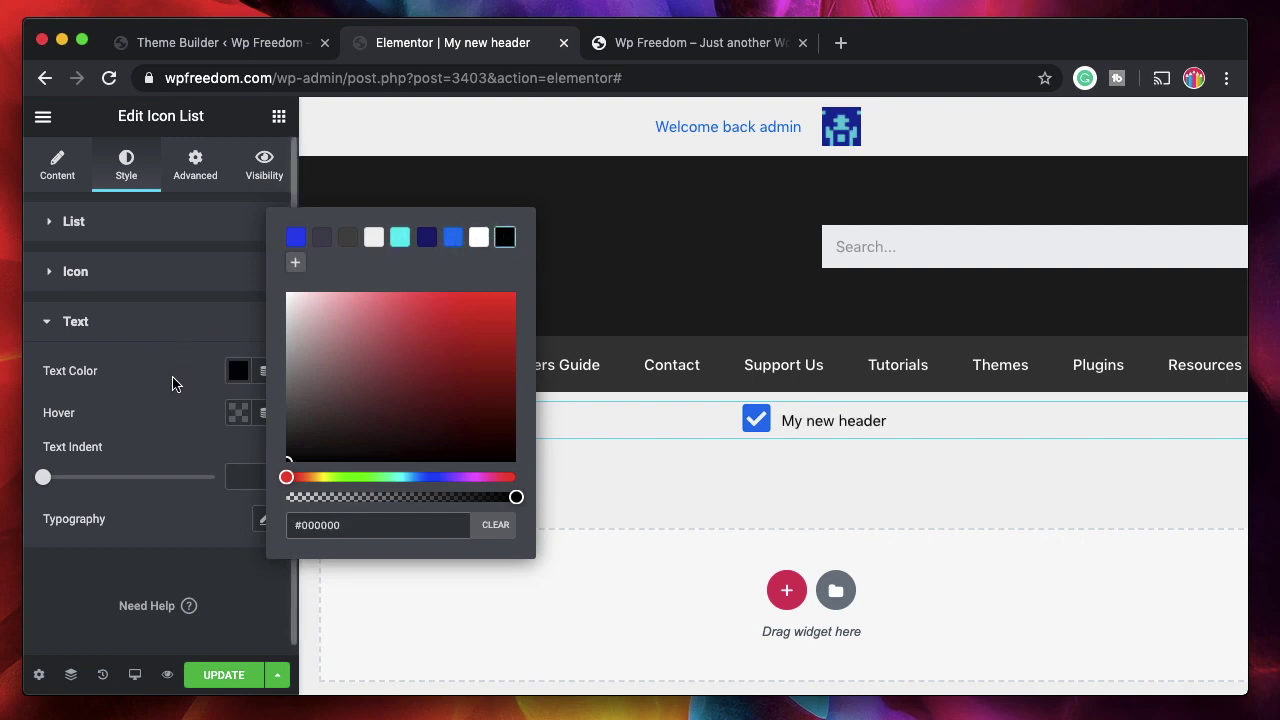
{"action": "left_click", "coordinate": [172, 384]}
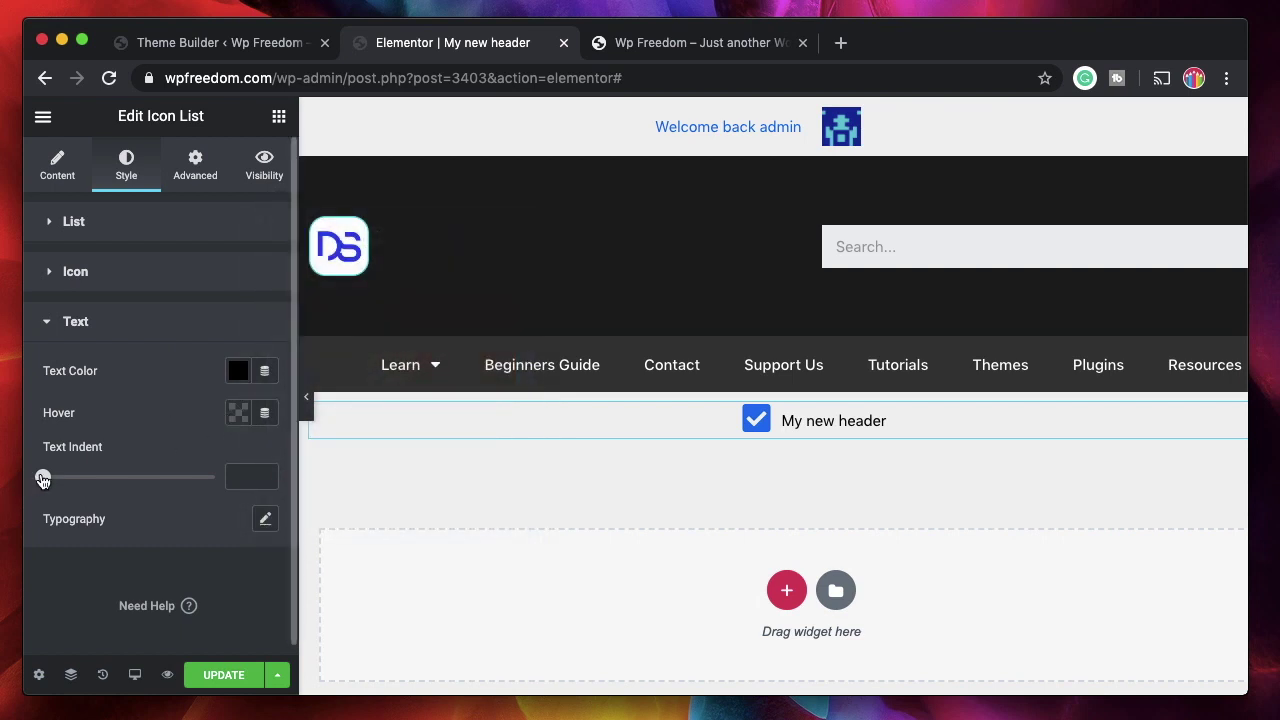
{"action": "left_click_drag", "start_coordinate": [43, 477], "coordinate": [90, 479]}
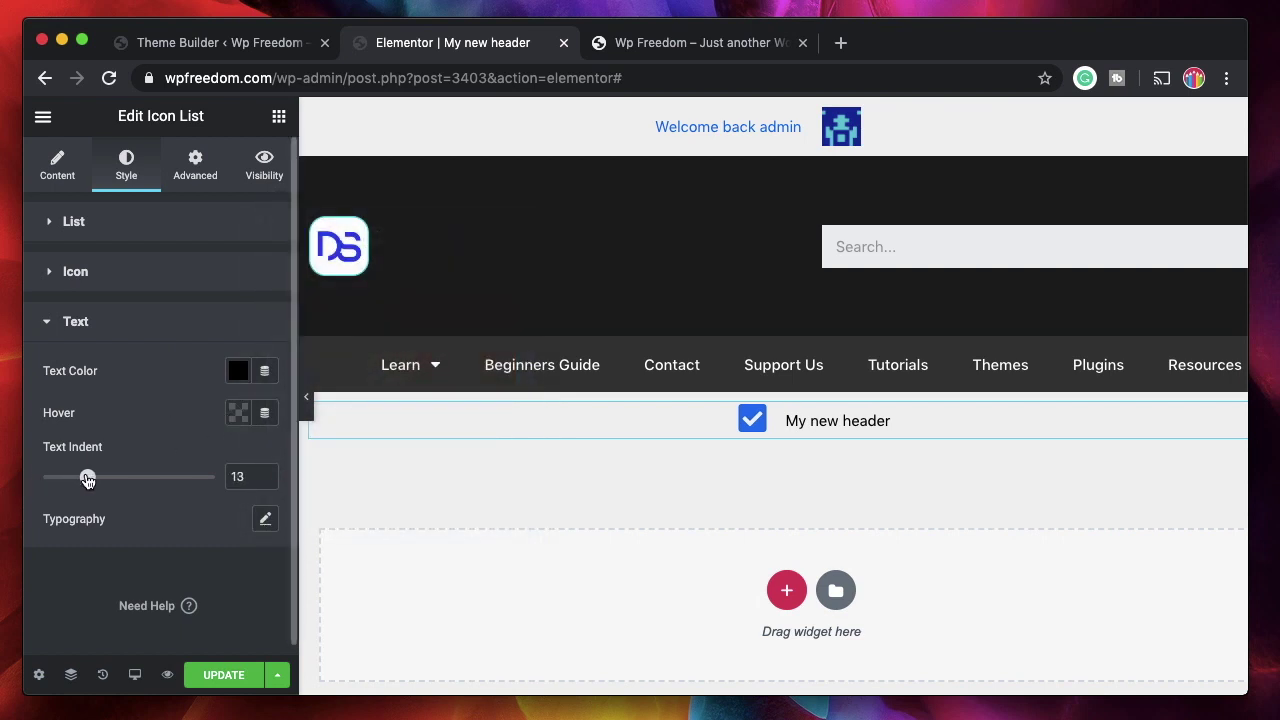
{"action": "left_click", "coordinate": [238, 414]}
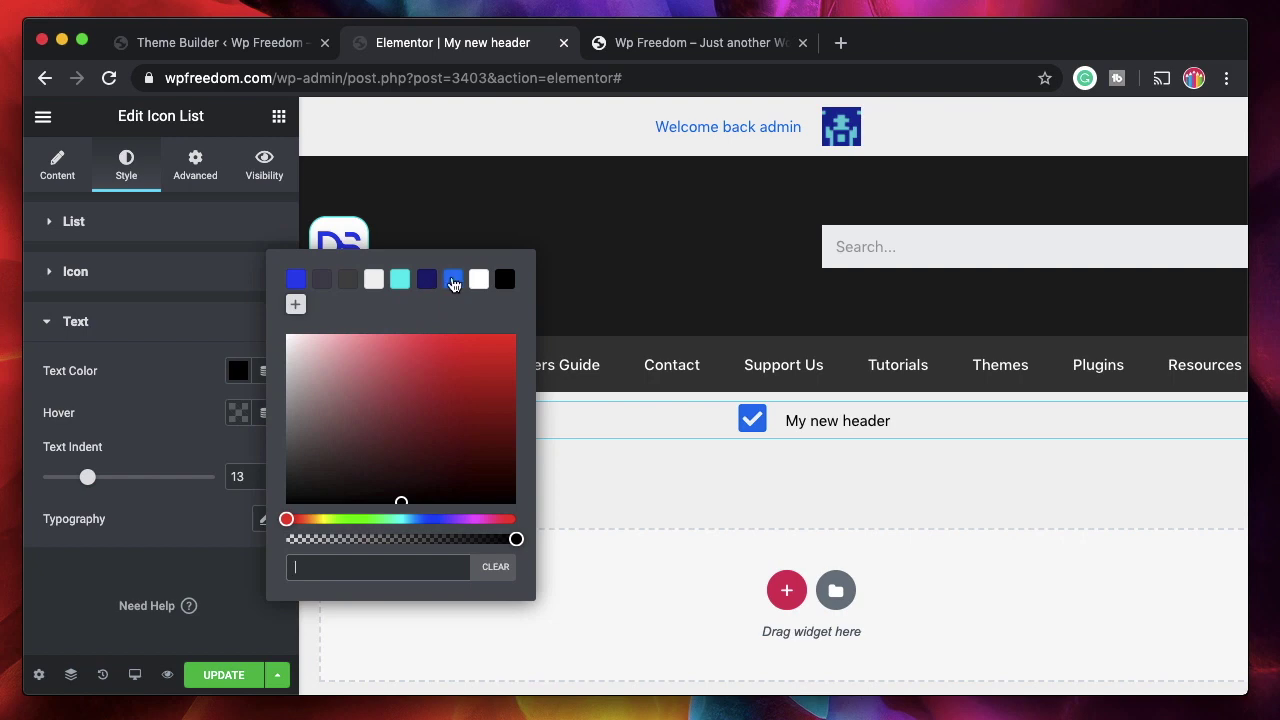
{"action": "left_click", "coordinate": [453, 279]}
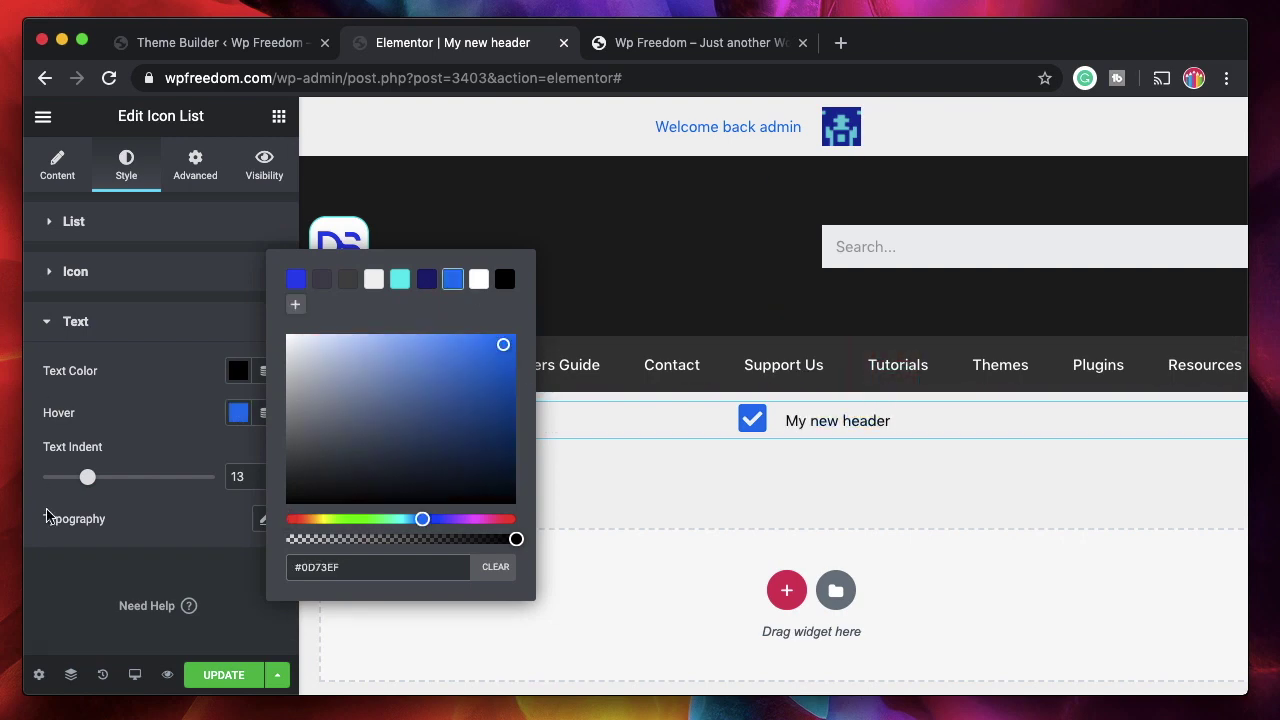
{"action": "left_click", "coordinate": [155, 460]}
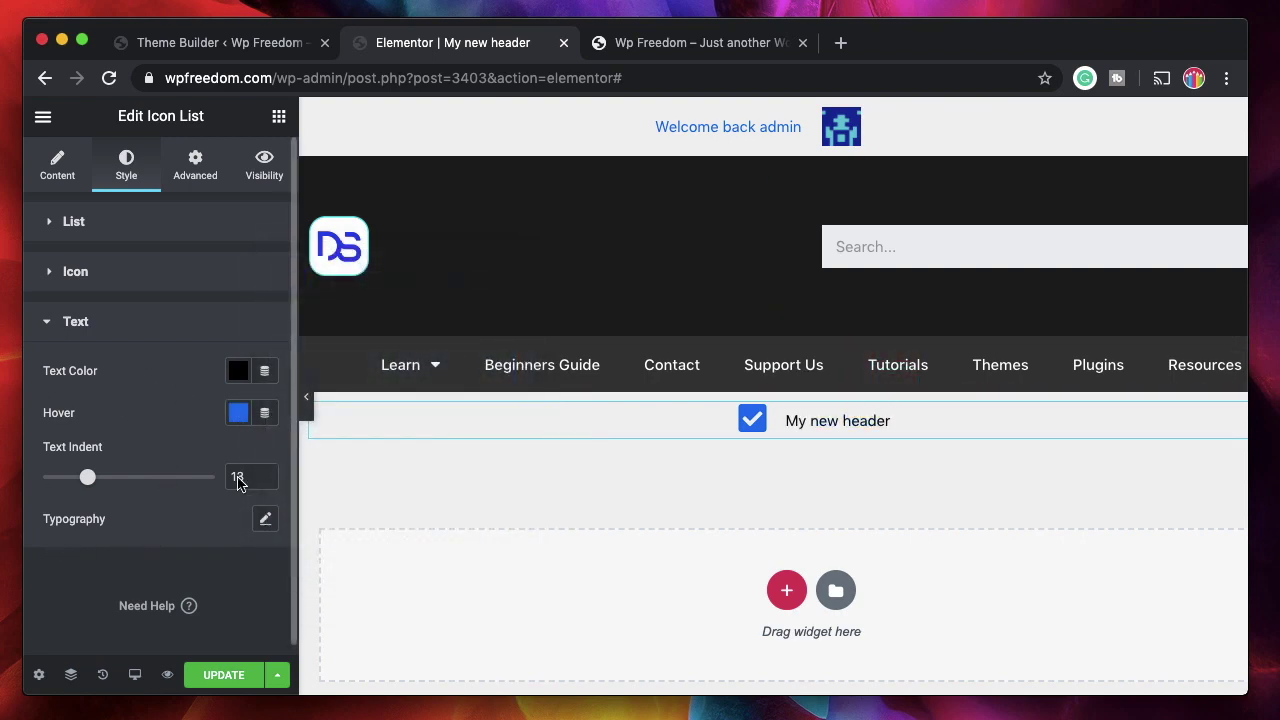
- Set the text typography size to 31 and save the template with UPDATE
{"action": "left_click", "coordinate": [265, 518]}
{"action": "scroll", "coordinate": [170, 509], "scroll_direction": "down", "scroll_amount": 3}
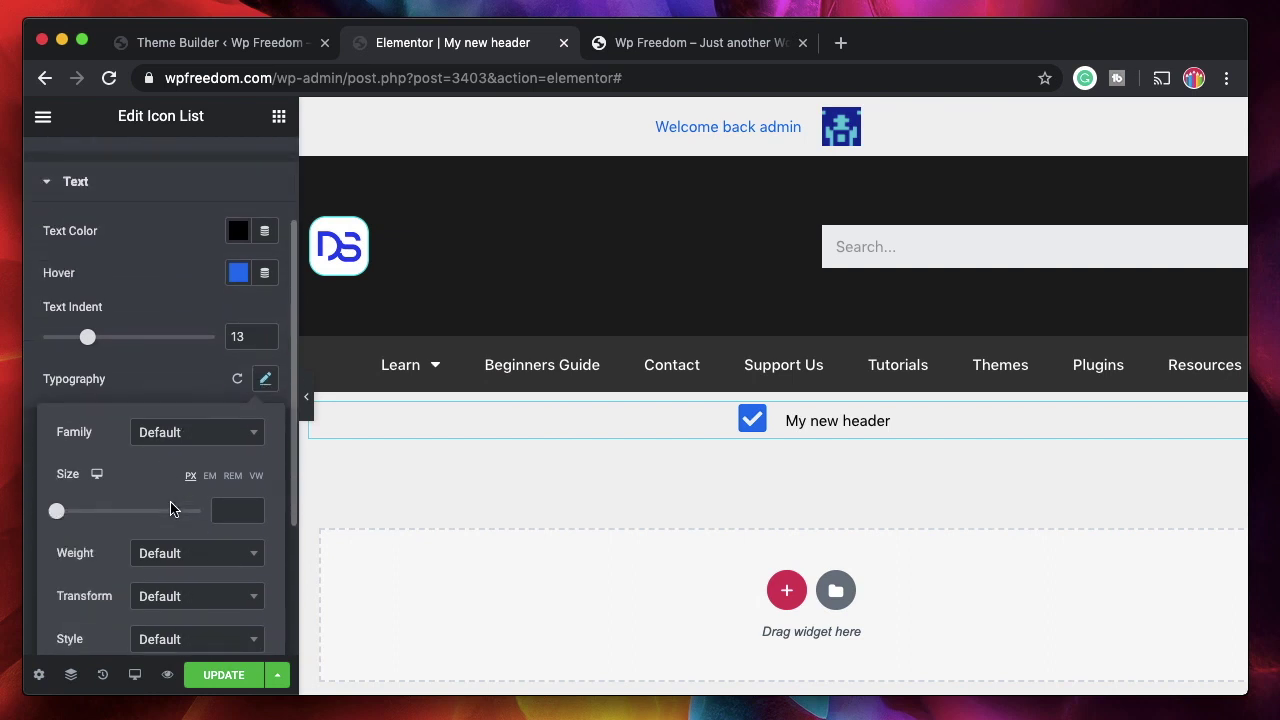
{"action": "left_click_drag", "start_coordinate": [58, 514], "coordinate": [78, 517]}
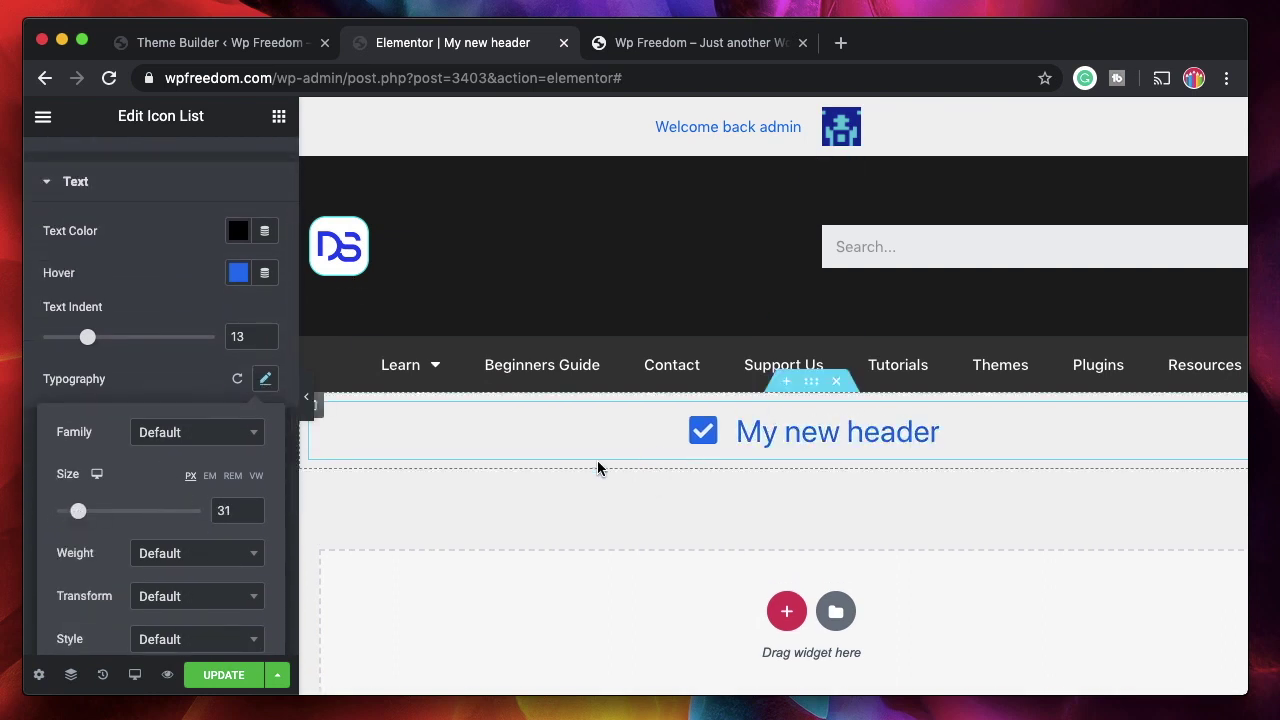
{"action": "left_click", "coordinate": [207, 383]}
{"action": "left_click", "coordinate": [223, 675]}
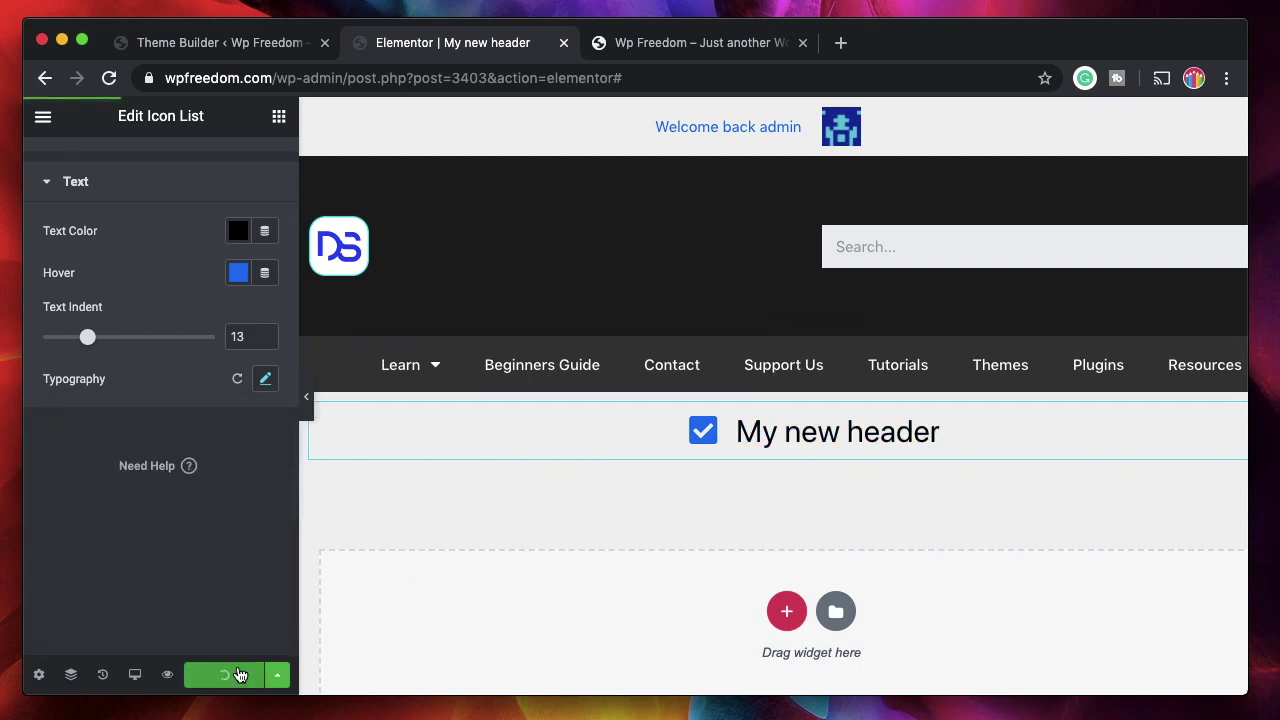
- Make the My new header section sticky to the top with effects offset 50
{"action": "left_click", "coordinate": [812, 391]}
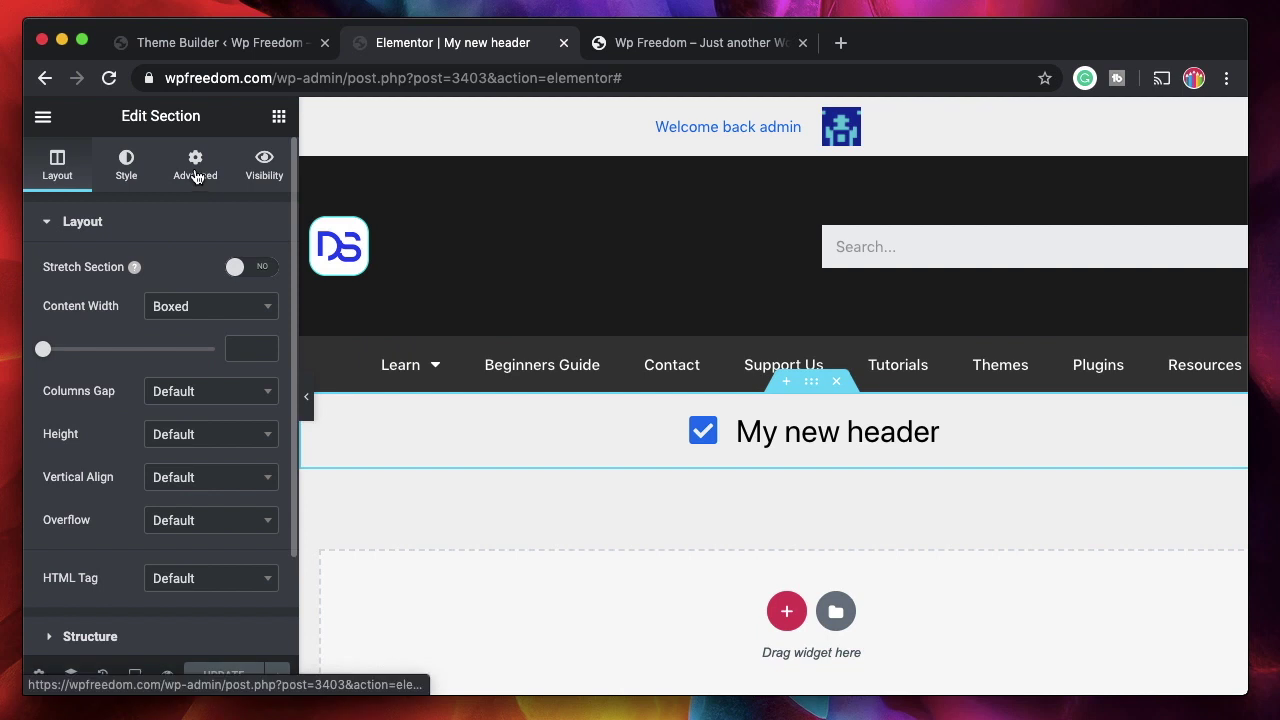
{"action": "left_click", "coordinate": [195, 168]}
{"action": "scroll", "coordinate": [135, 423], "scroll_direction": "down", "scroll_amount": 5}
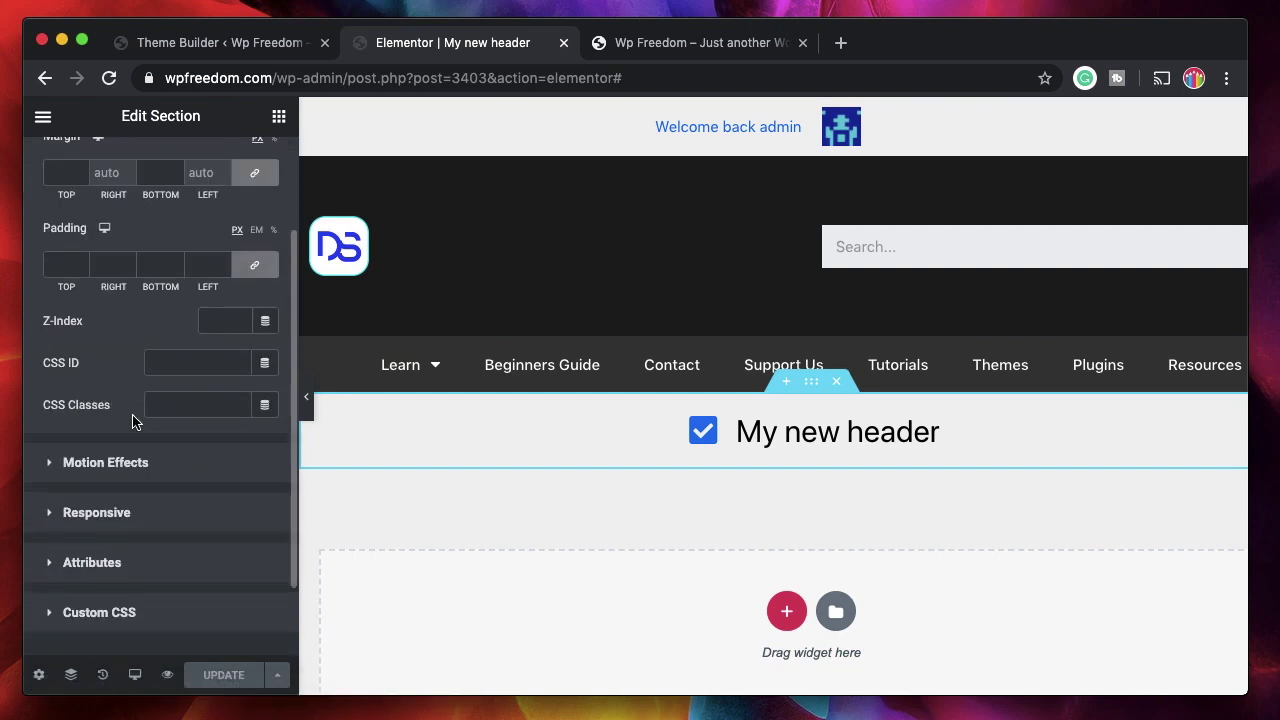
{"action": "left_click", "coordinate": [143, 368]}
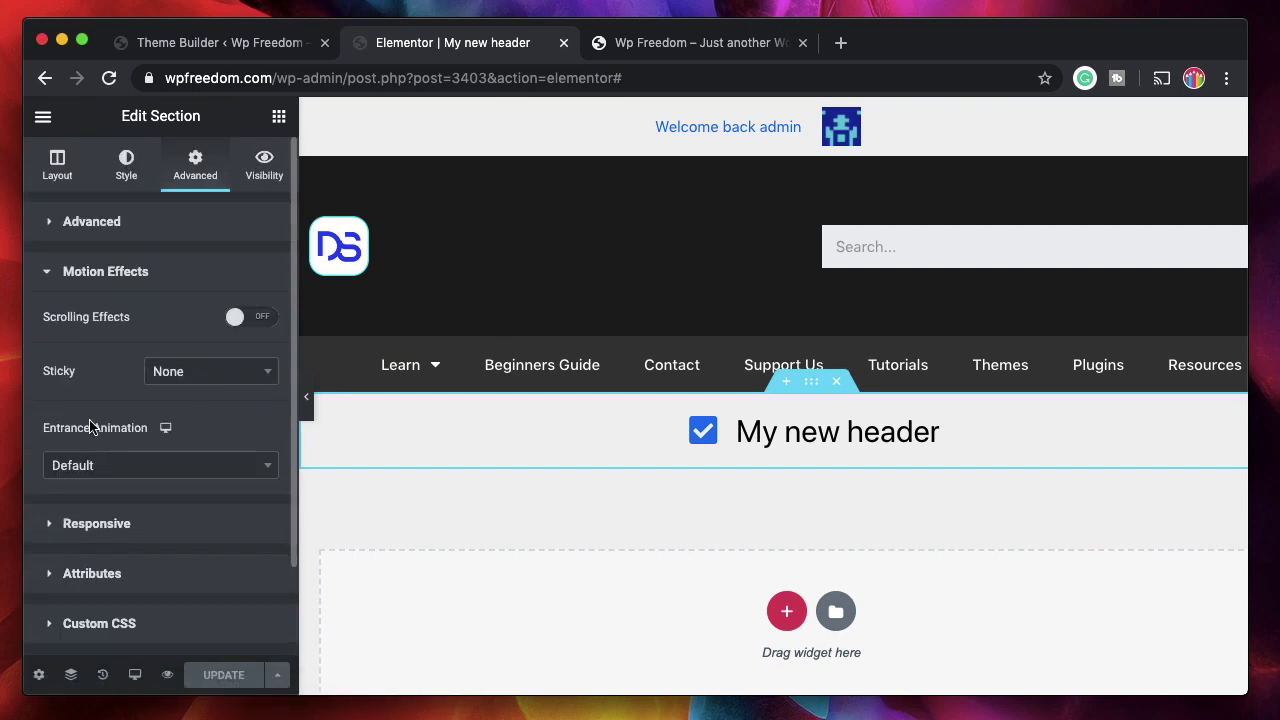
{"action": "left_click", "coordinate": [201, 374]}
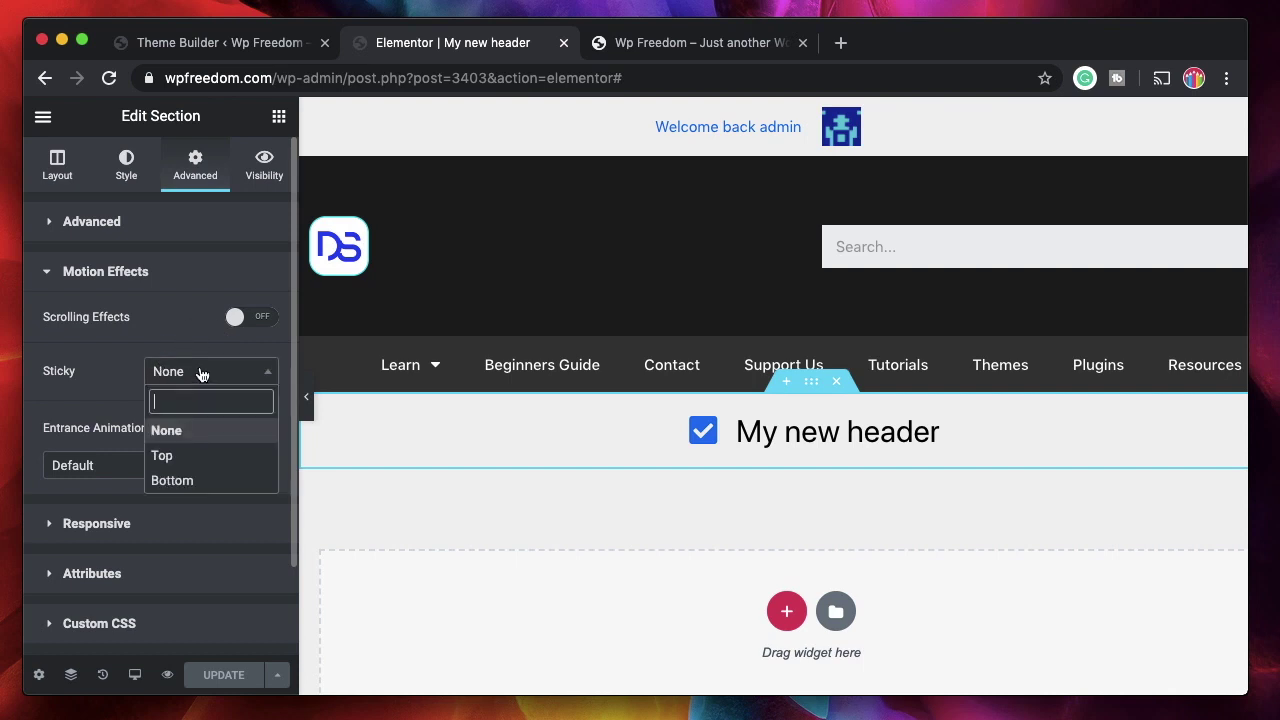
{"action": "left_click", "coordinate": [174, 455]}
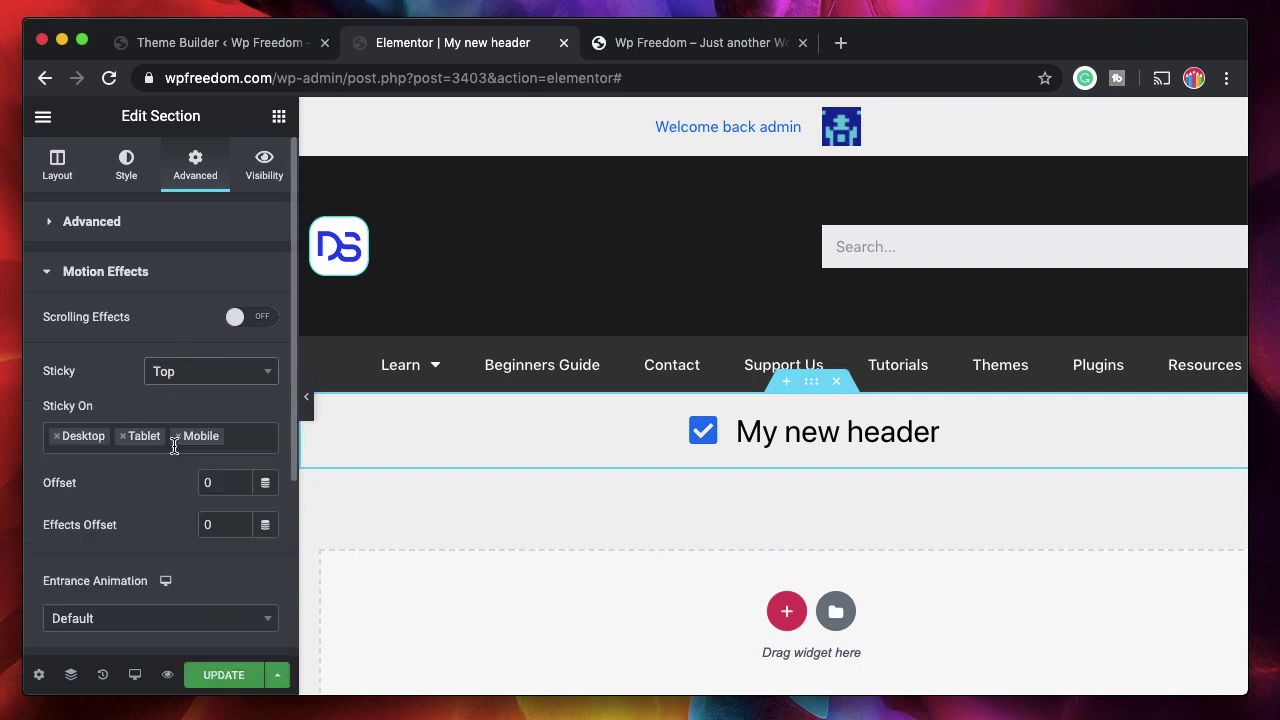
{"action": "left_click", "coordinate": [215, 524]}
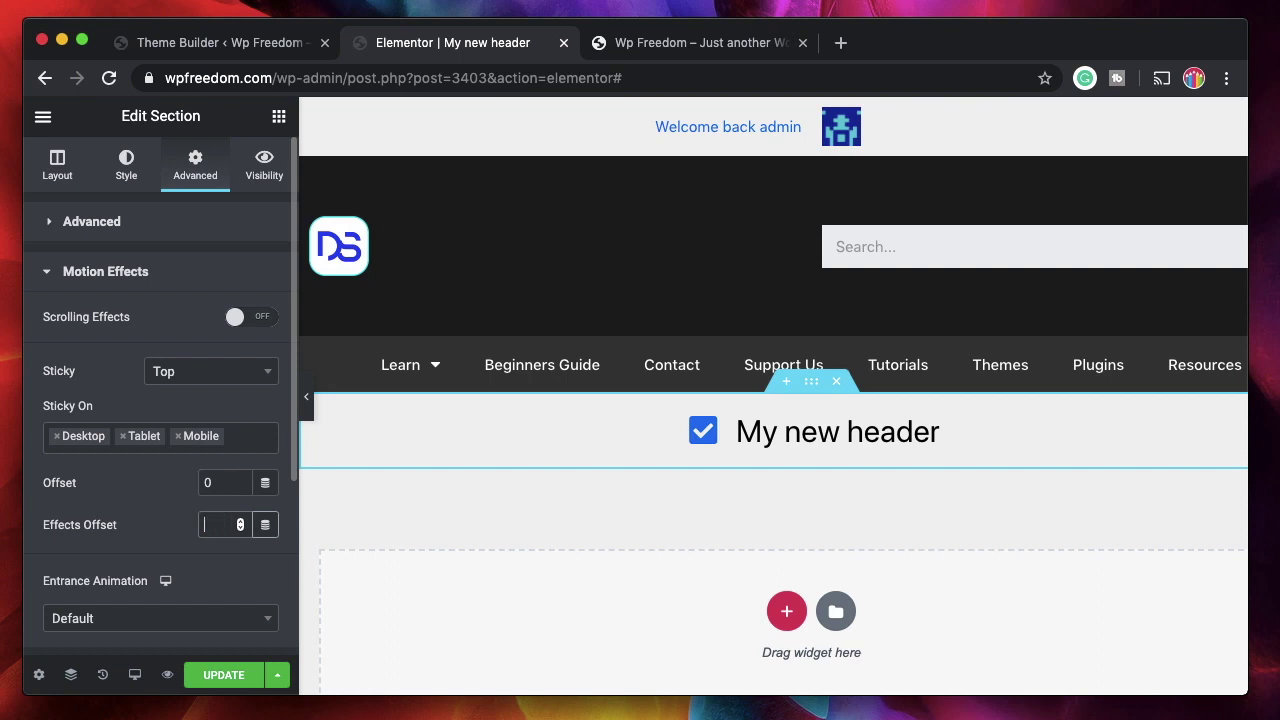
{"action": "type", "text": "50"}
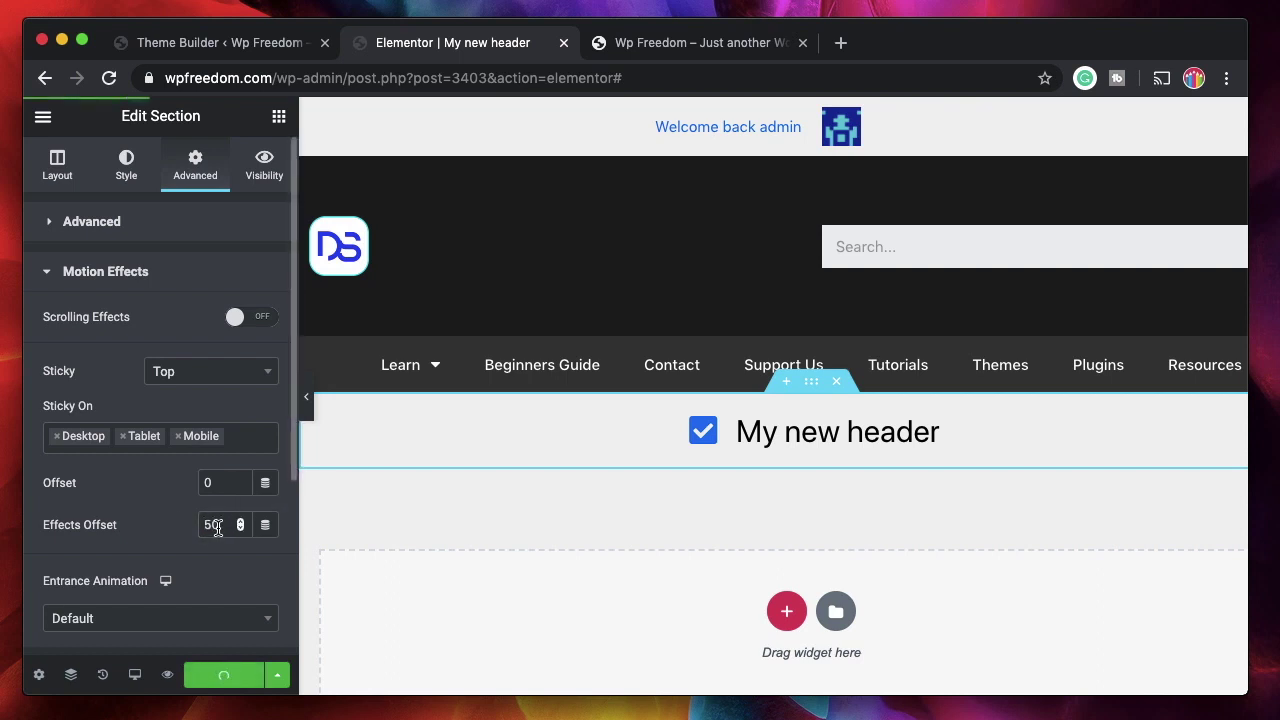
{"action": "scroll", "coordinate": [810, 305], "scroll_direction": "down", "scroll_amount": 1}
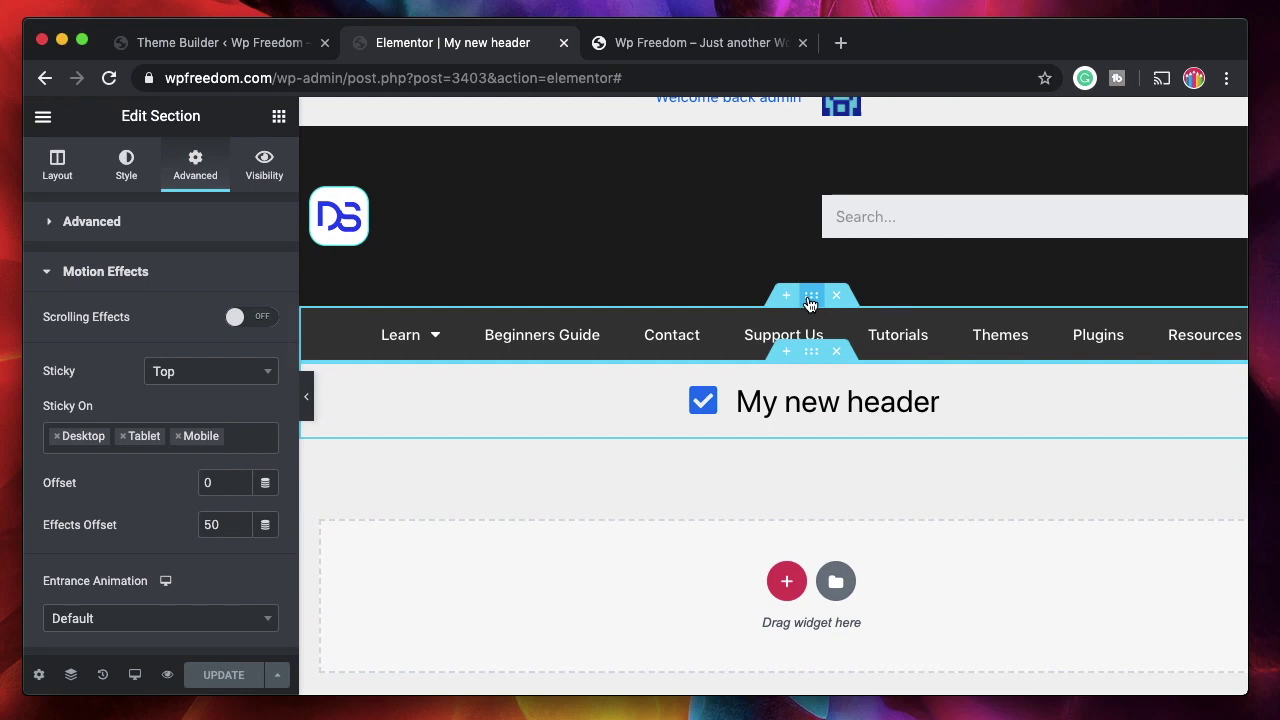
- Set the navigation menu section's Sticky to None and save with UPDATE
{"action": "left_click", "coordinate": [810, 300]}
{"action": "left_click", "coordinate": [185, 170]}
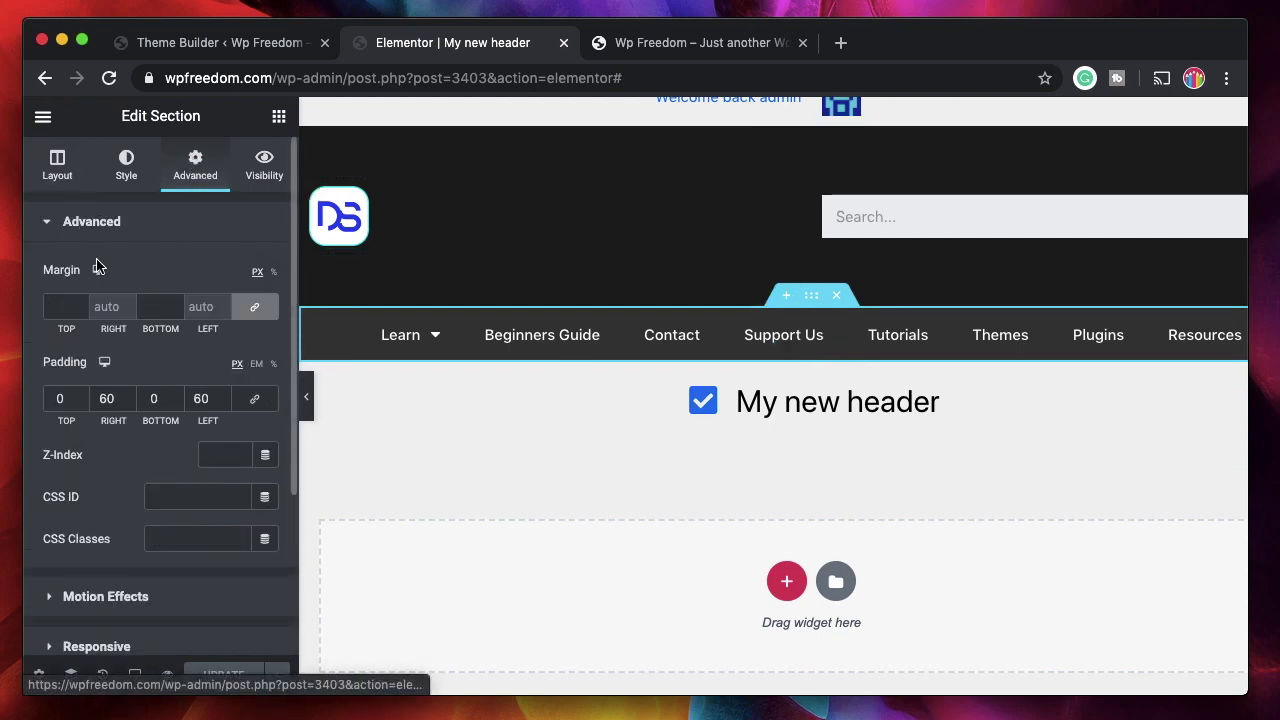
{"action": "left_click", "coordinate": [105, 596]}
{"action": "left_click", "coordinate": [225, 376]}
{"action": "left_click", "coordinate": [183, 431]}
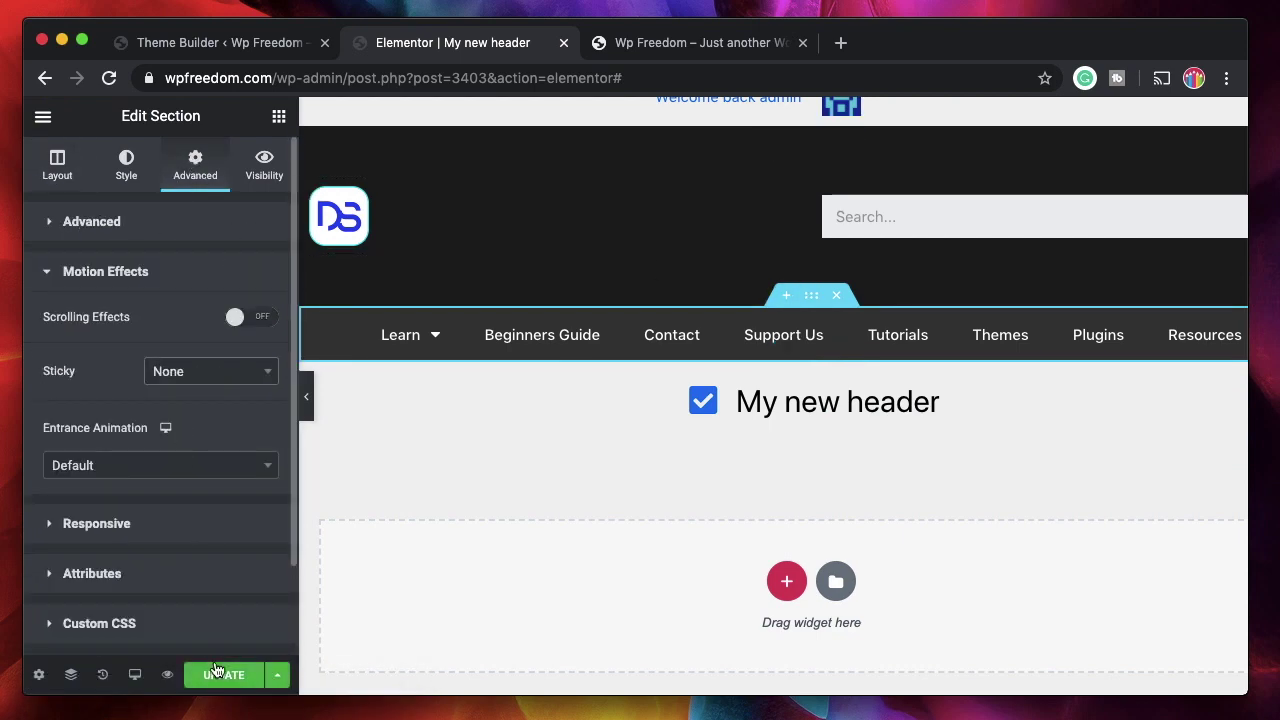
{"action": "left_click", "coordinate": [215, 674]}
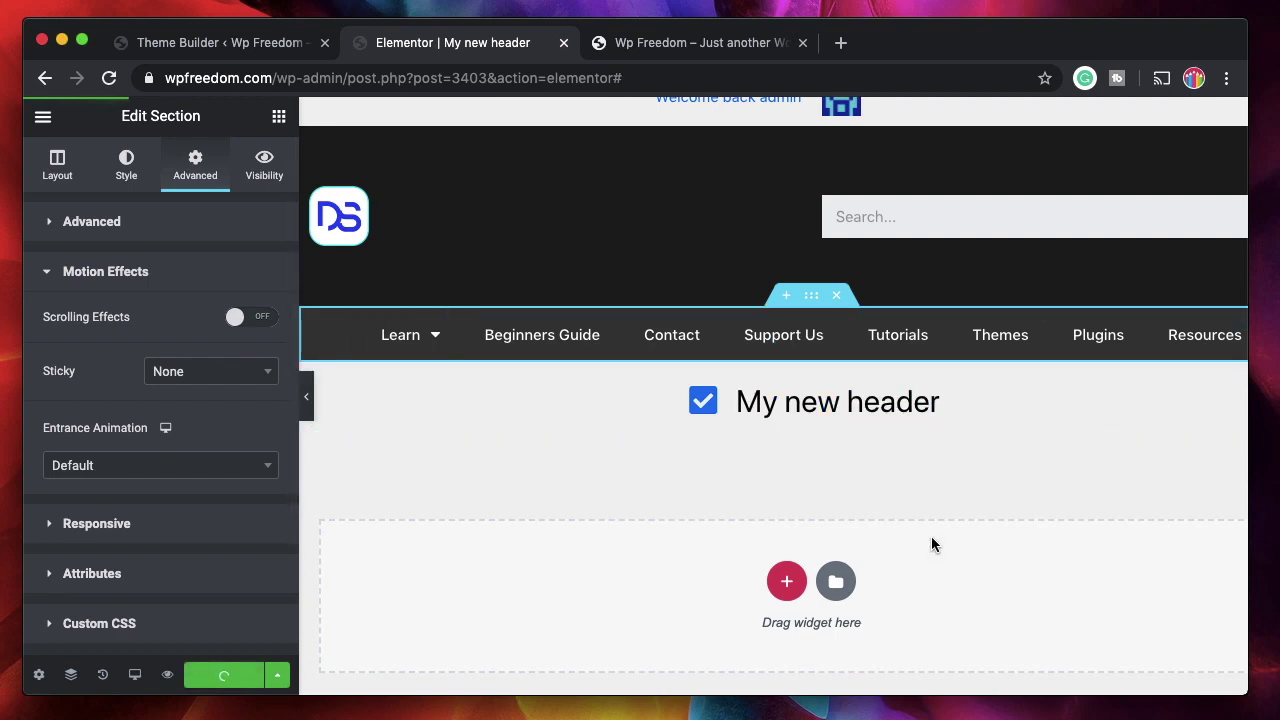
{"action": "scroll", "coordinate": [847, 460], "scroll_direction": "down", "scroll_amount": 5}
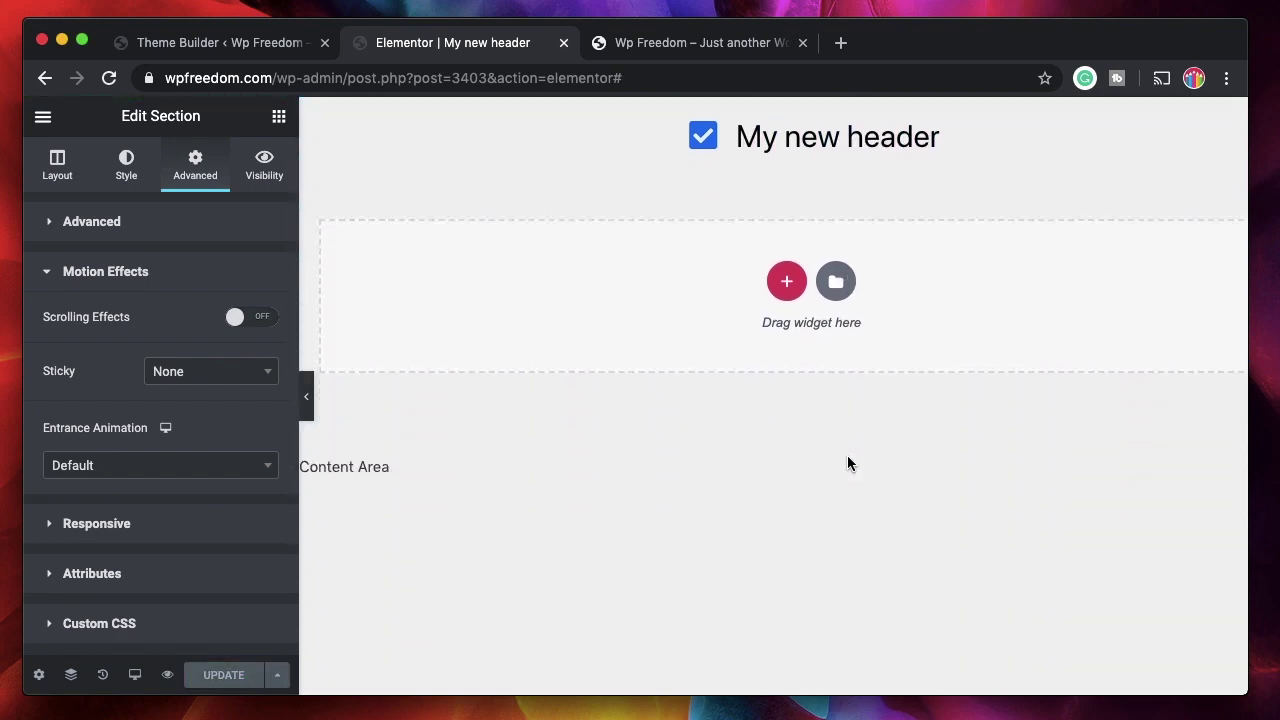
{"action": "scroll", "coordinate": [847, 460], "scroll_direction": "up", "scroll_amount": 6}
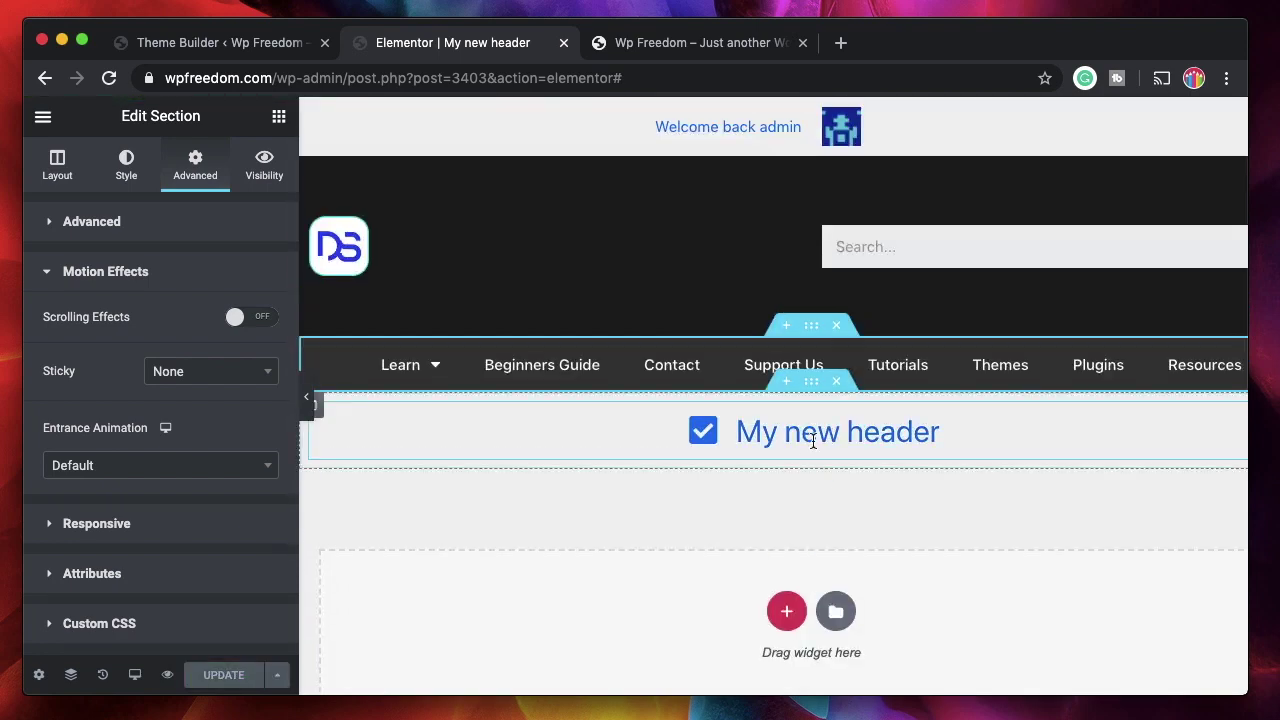
{"action": "scroll", "coordinate": [826, 522], "scroll_direction": "down", "scroll_amount": 5}
{"action": "scroll", "coordinate": [826, 522], "scroll_direction": "up", "scroll_amount": 4}
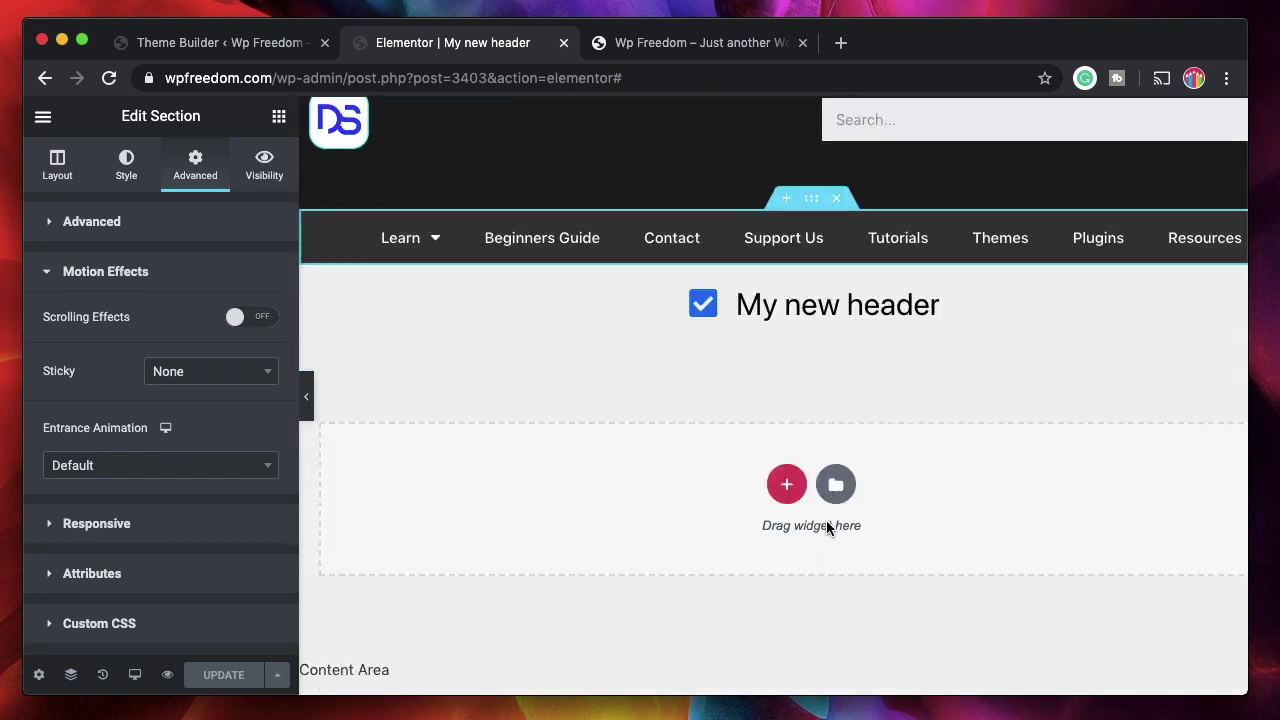
{"action": "scroll", "coordinate": [826, 527], "scroll_direction": "down", "scroll_amount": 3}
{"action": "scroll", "coordinate": [686, 352], "scroll_direction": "up", "scroll_amount": 5}
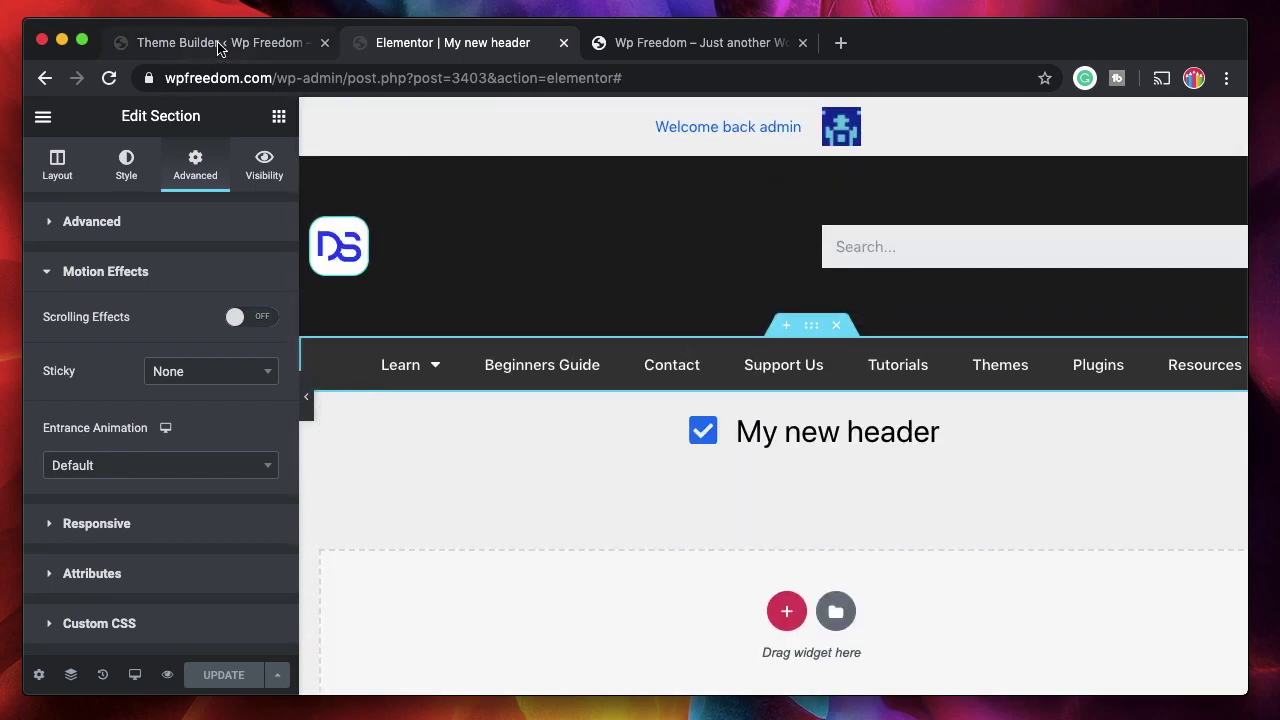
- Open the All Posts list in a new browser tab from the Theme Builder page
{"action": "left_click", "coordinate": [220, 44]}
{"action": "mouse_move", "coordinate": [93, 206]}
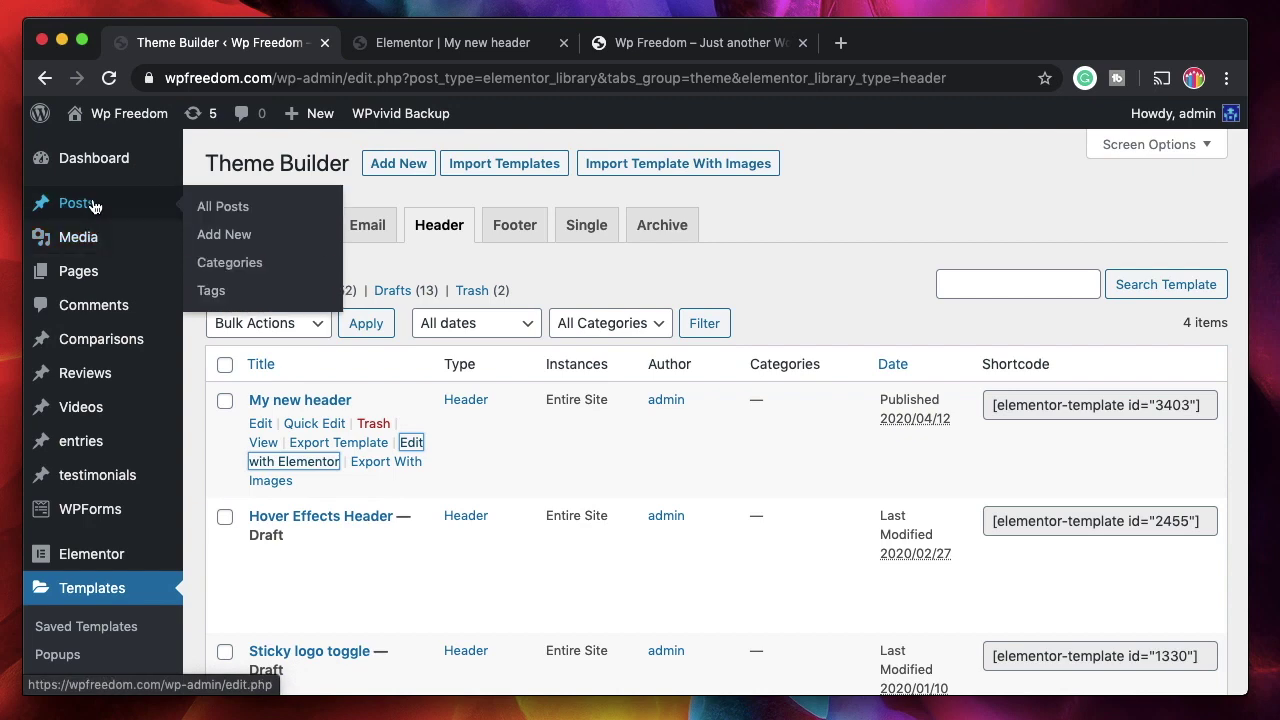
{"action": "left_click", "coordinate": [223, 206], "text": "super"}
{"action": "left_click", "coordinate": [466, 45]}
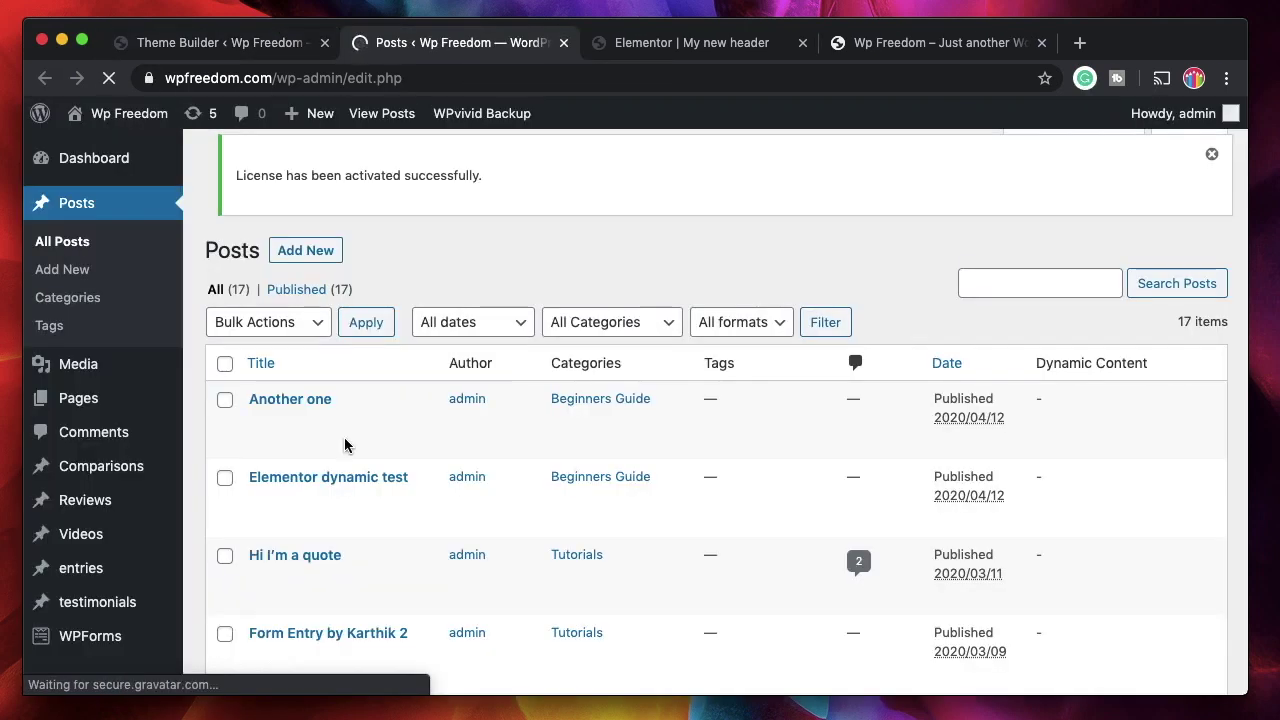
{"action": "scroll", "coordinate": [572, 265], "scroll_direction": "down", "scroll_amount": 2}
- View the live 'Another one' post and its sticky header, then return to the posts list
{"action": "left_click", "coordinate": [263, 349], "text": "super"}
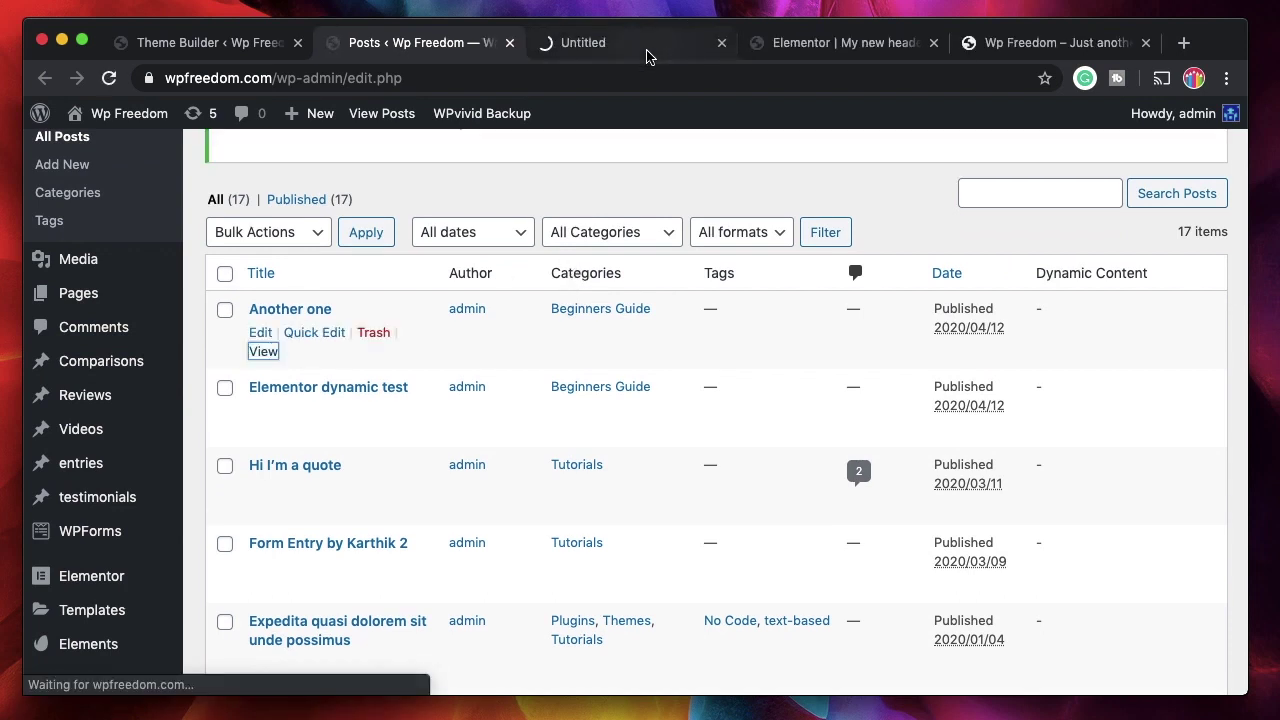
{"action": "key", "text": "ctrl+Tab"}
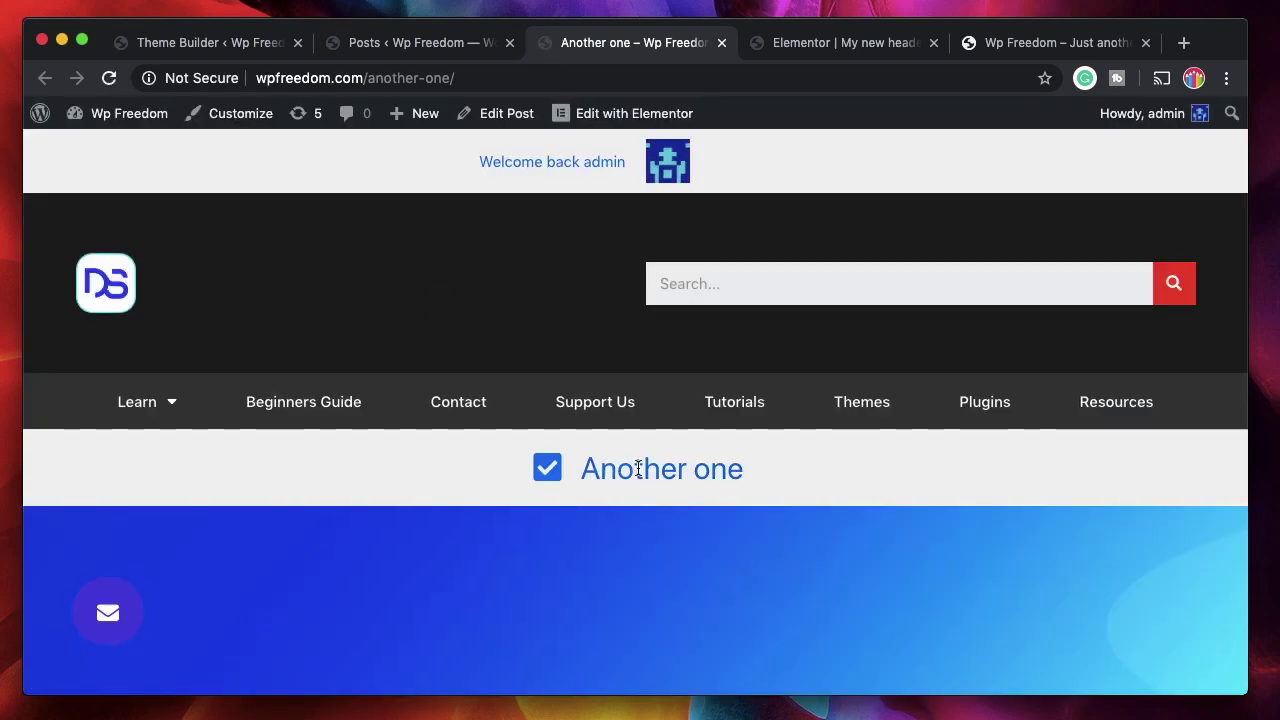
{"action": "scroll", "coordinate": [660, 580], "scroll_direction": "down", "scroll_amount": 5}
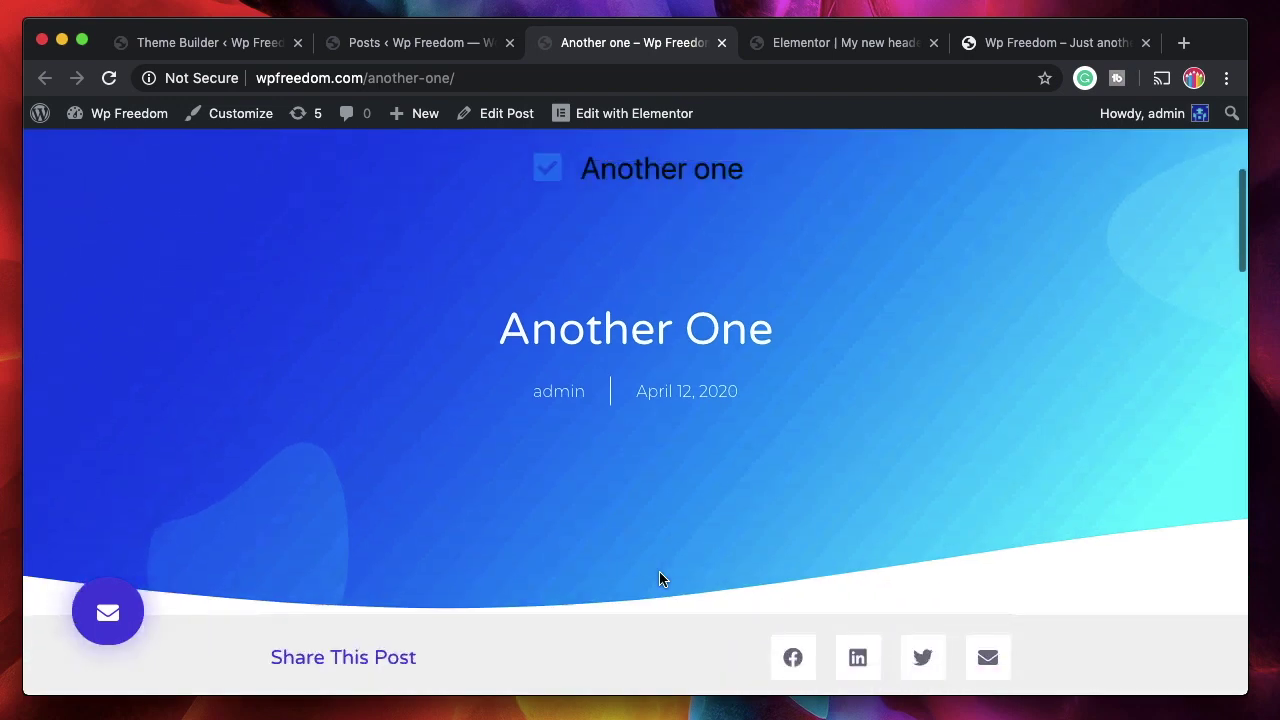
{"action": "scroll", "coordinate": [660, 580], "scroll_direction": "down", "scroll_amount": 4}
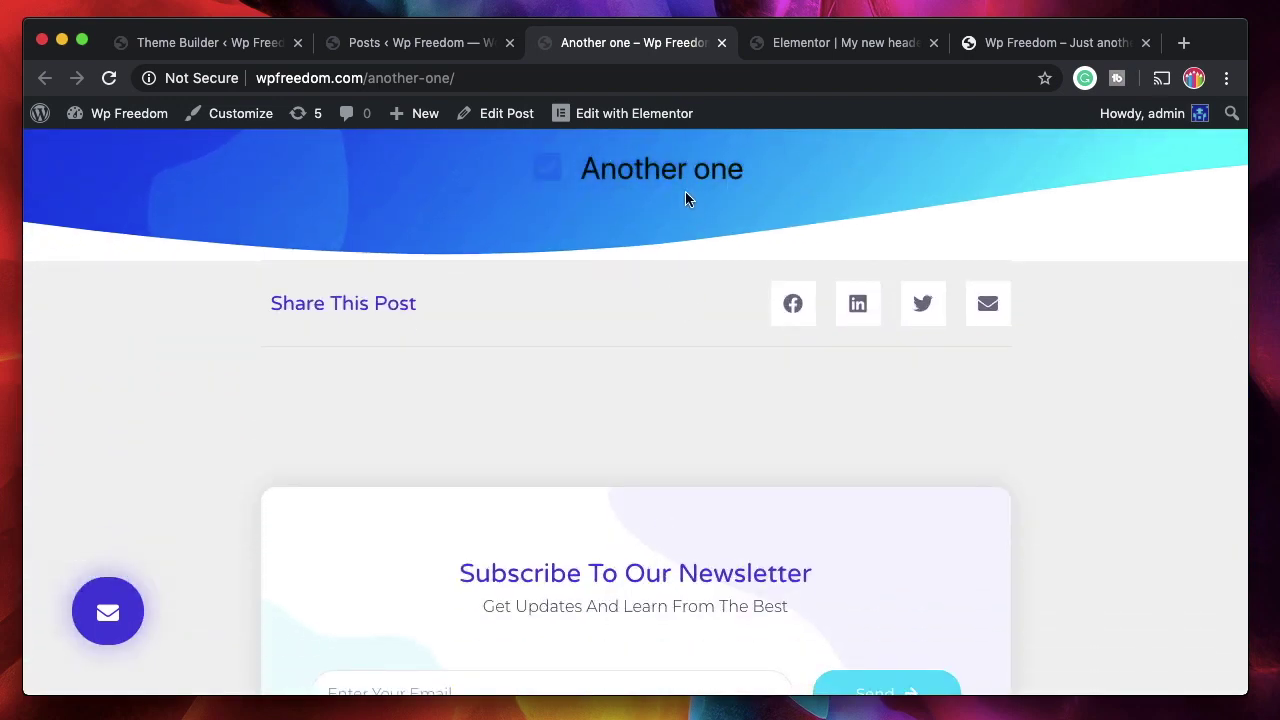
{"action": "scroll", "coordinate": [714, 283], "scroll_direction": "up", "scroll_amount": 10}
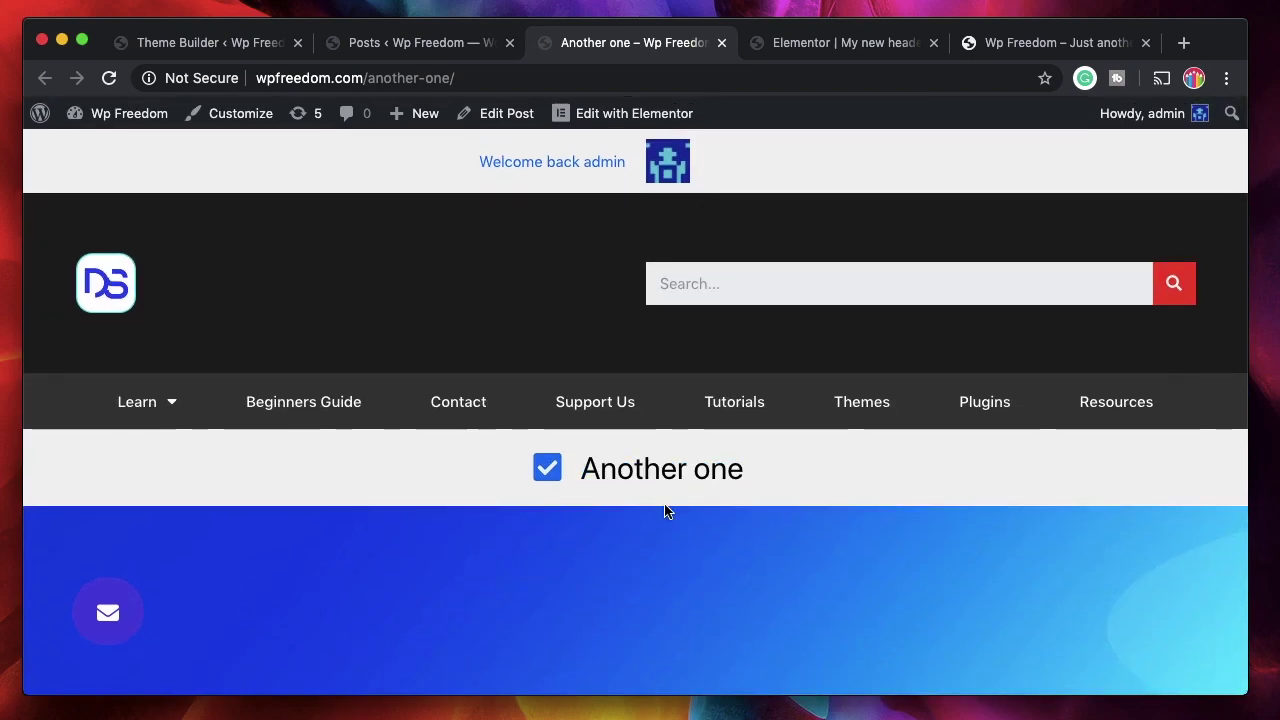
{"action": "scroll", "coordinate": [665, 511], "scroll_direction": "down", "scroll_amount": 5}
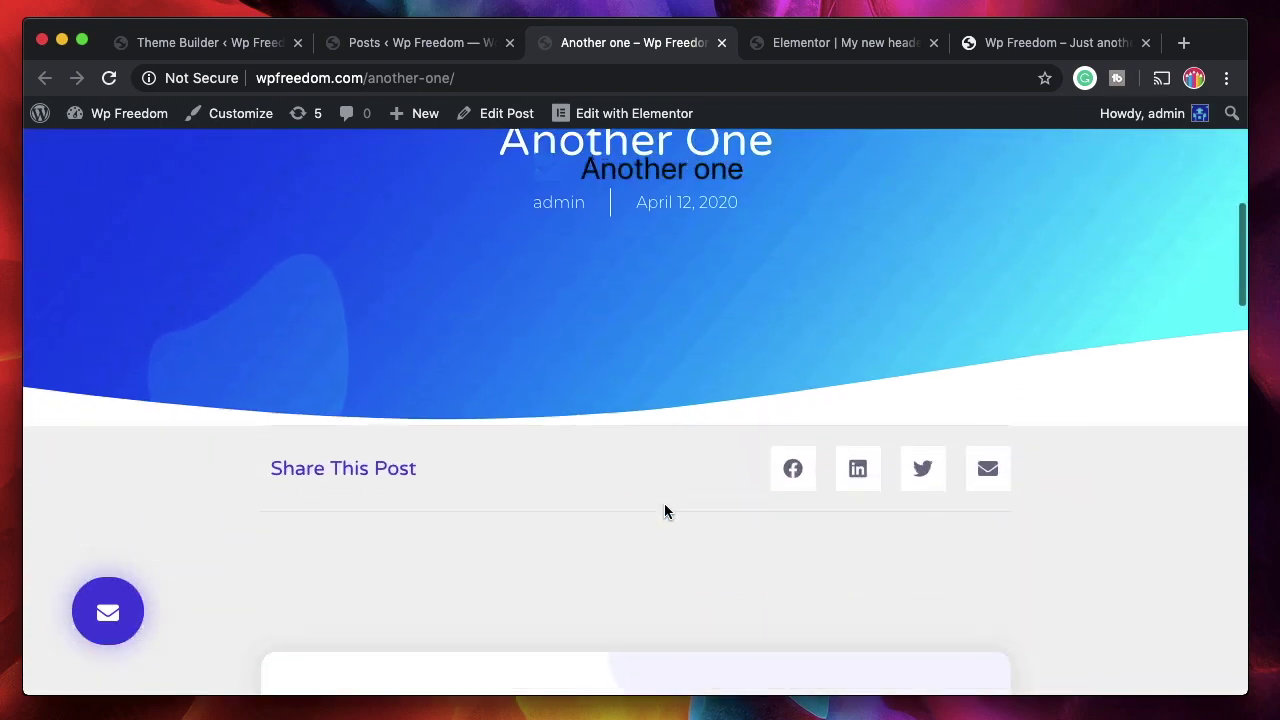
{"action": "scroll", "coordinate": [664, 504], "scroll_direction": "up", "scroll_amount": 4}
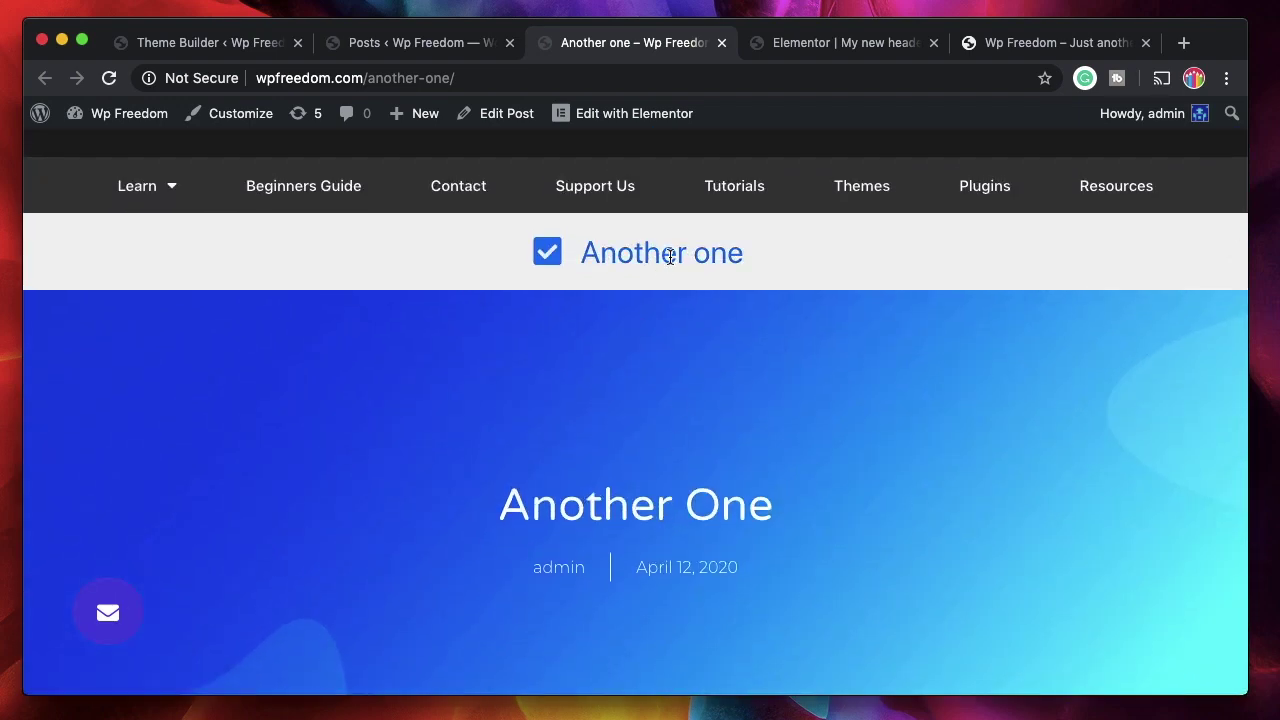
{"action": "scroll", "coordinate": [707, 378], "scroll_direction": "down", "scroll_amount": 1}
{"action": "scroll", "coordinate": [707, 378], "scroll_direction": "down", "scroll_amount": 3}
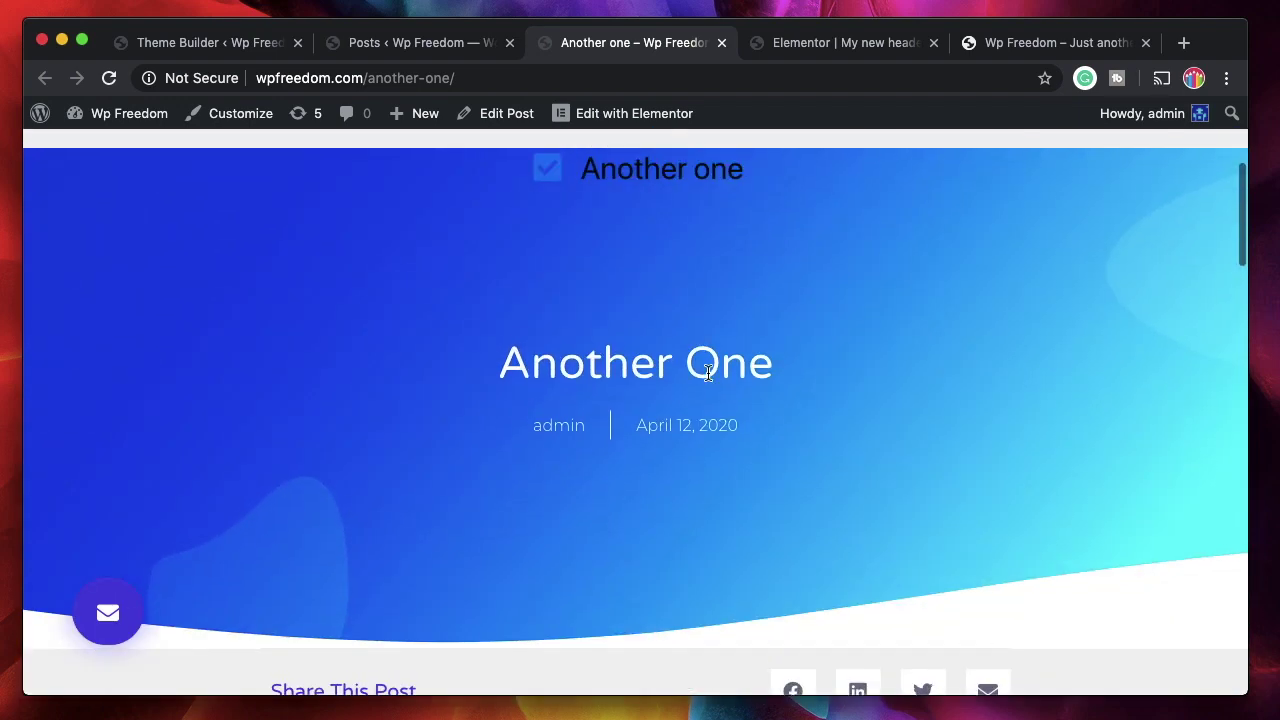
{"action": "left_click", "coordinate": [418, 52]}
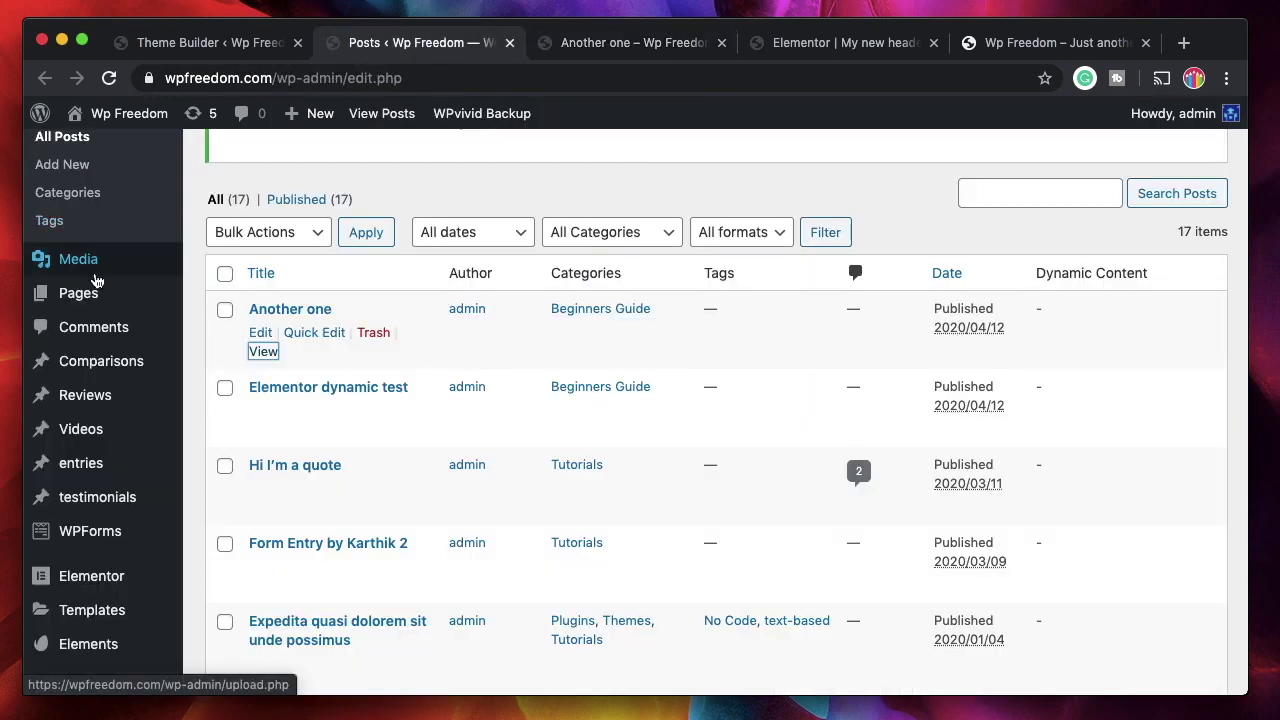
- Open All Pages, view the live Home page's new header bar, then close it
{"action": "mouse_move", "coordinate": [86, 295]}
{"action": "left_click", "coordinate": [227, 307]}
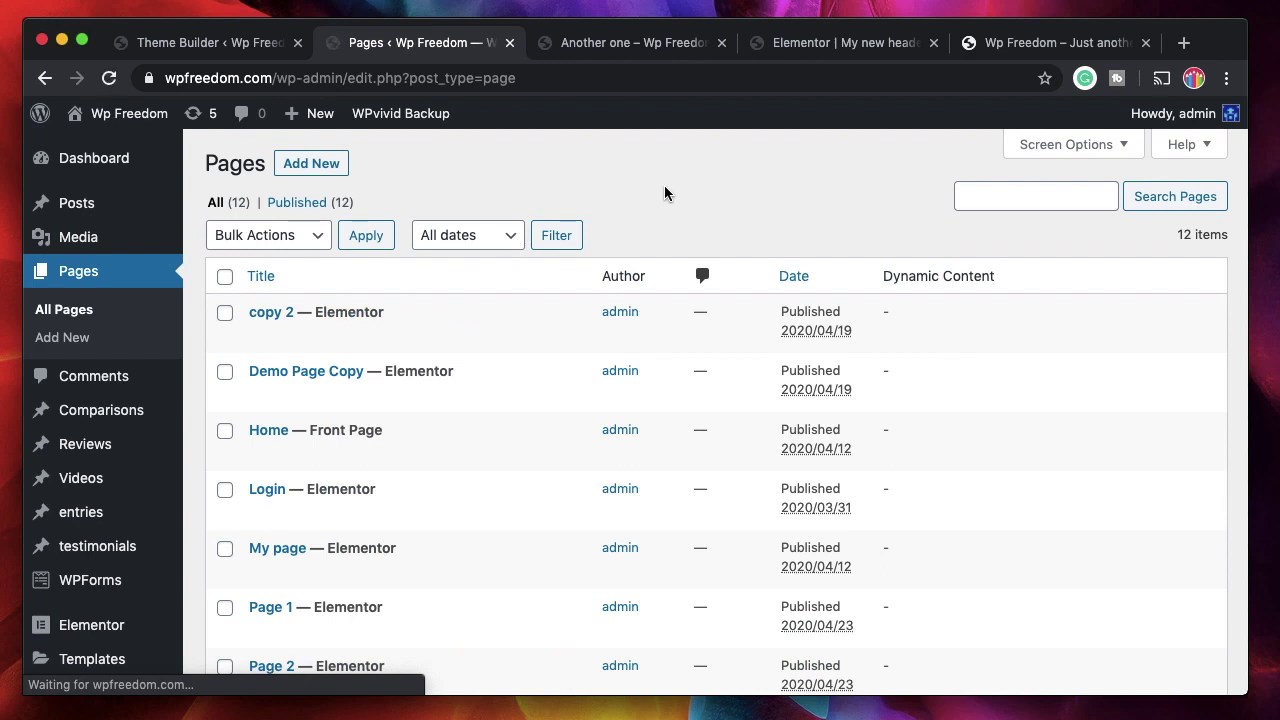
{"action": "left_click", "coordinate": [416, 335]}
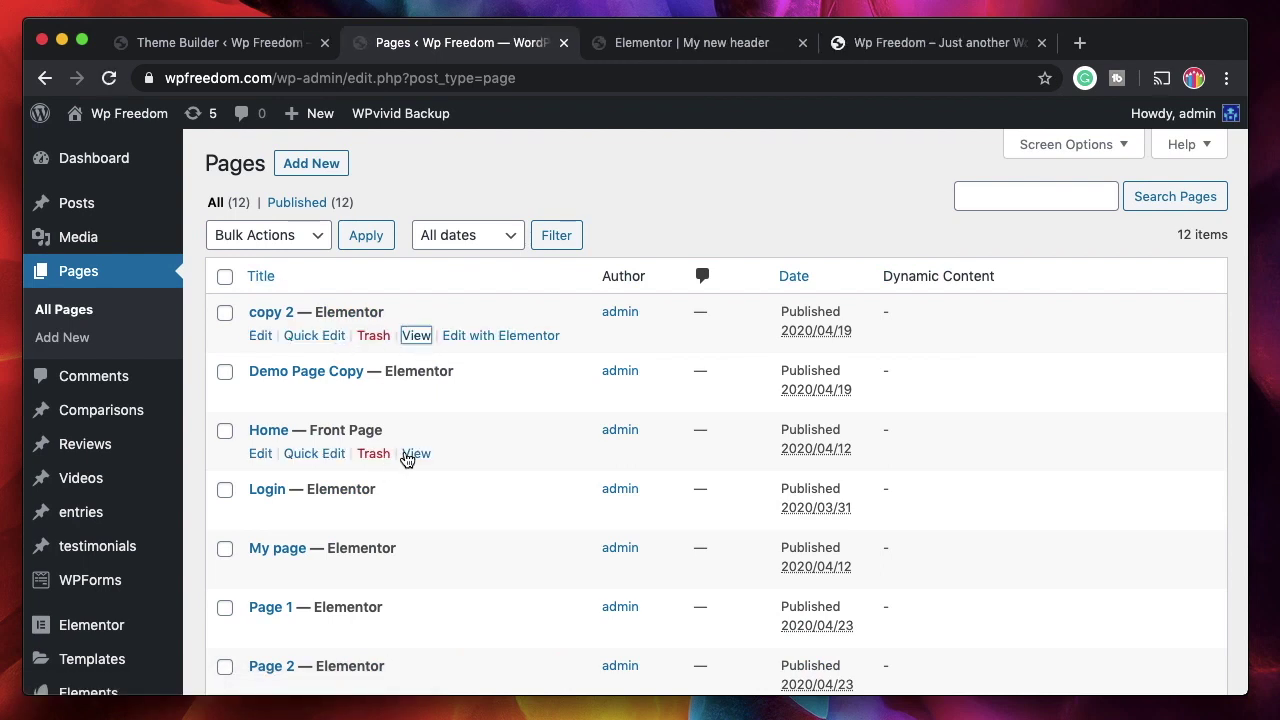
{"action": "left_click", "coordinate": [410, 456]}
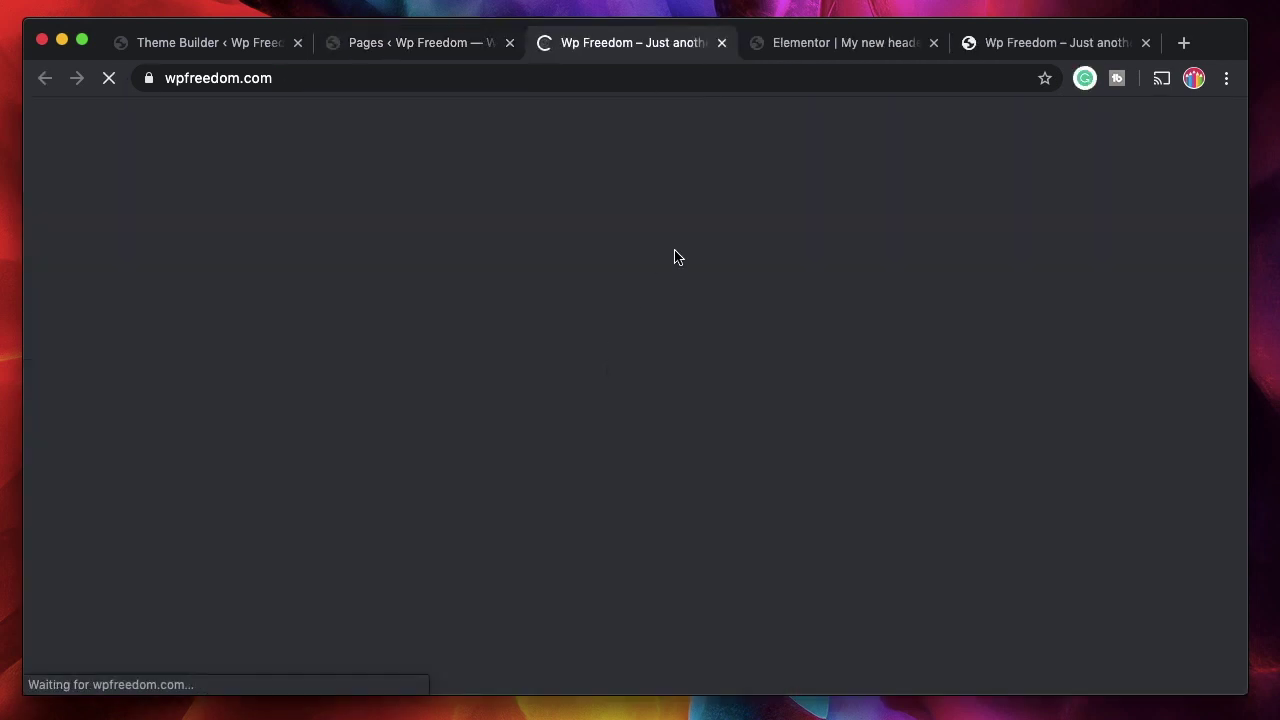
{"action": "scroll", "coordinate": [823, 480], "scroll_direction": "down", "scroll_amount": 3}
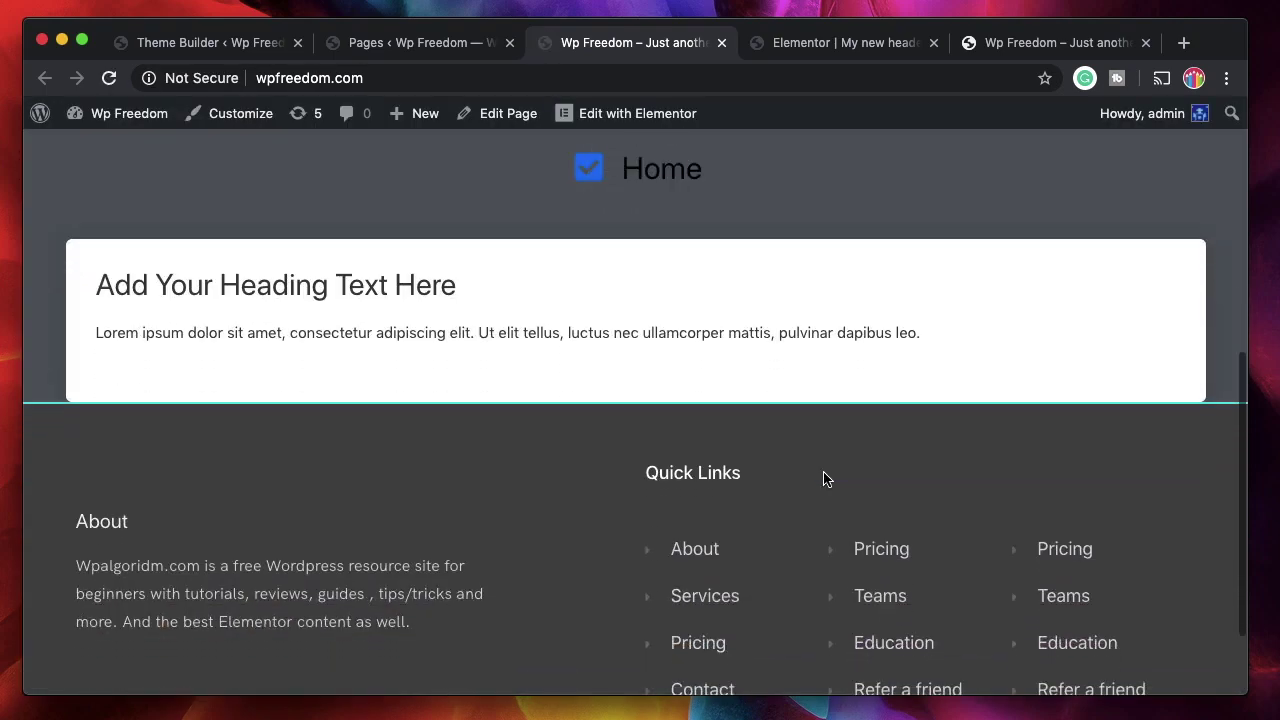
{"action": "scroll", "coordinate": [674, 254], "scroll_direction": "up", "scroll_amount": 5}
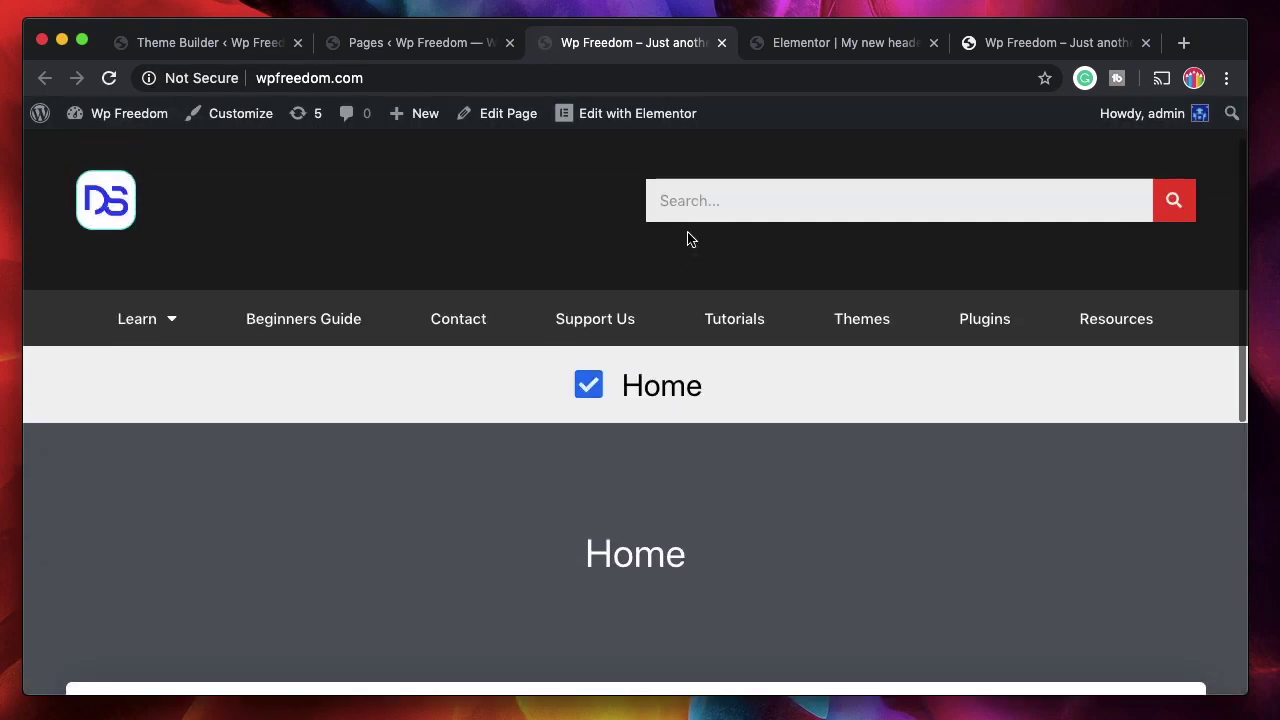
{"action": "left_click", "coordinate": [721, 43]}
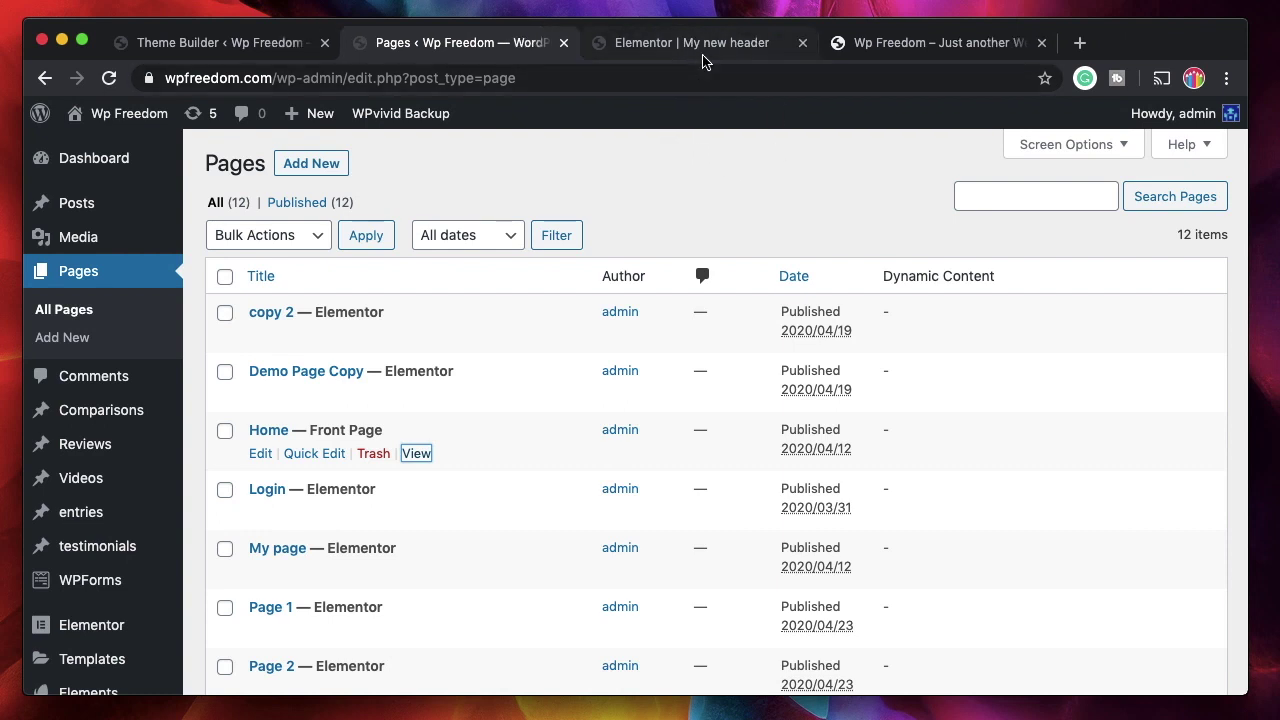
- Check the Icon styling in 'My new header', then switch to the 'My page layout' template
{"action": "left_click", "coordinate": [703, 55]}
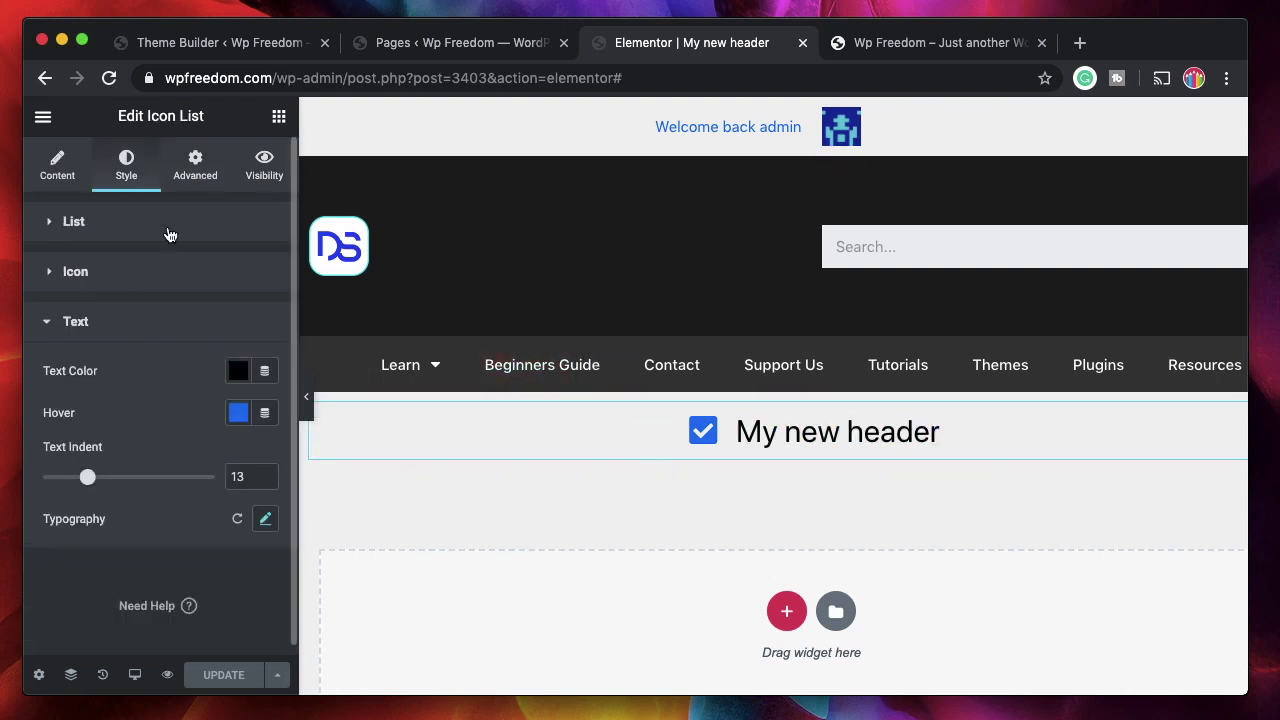
{"action": "left_click", "coordinate": [162, 280]}
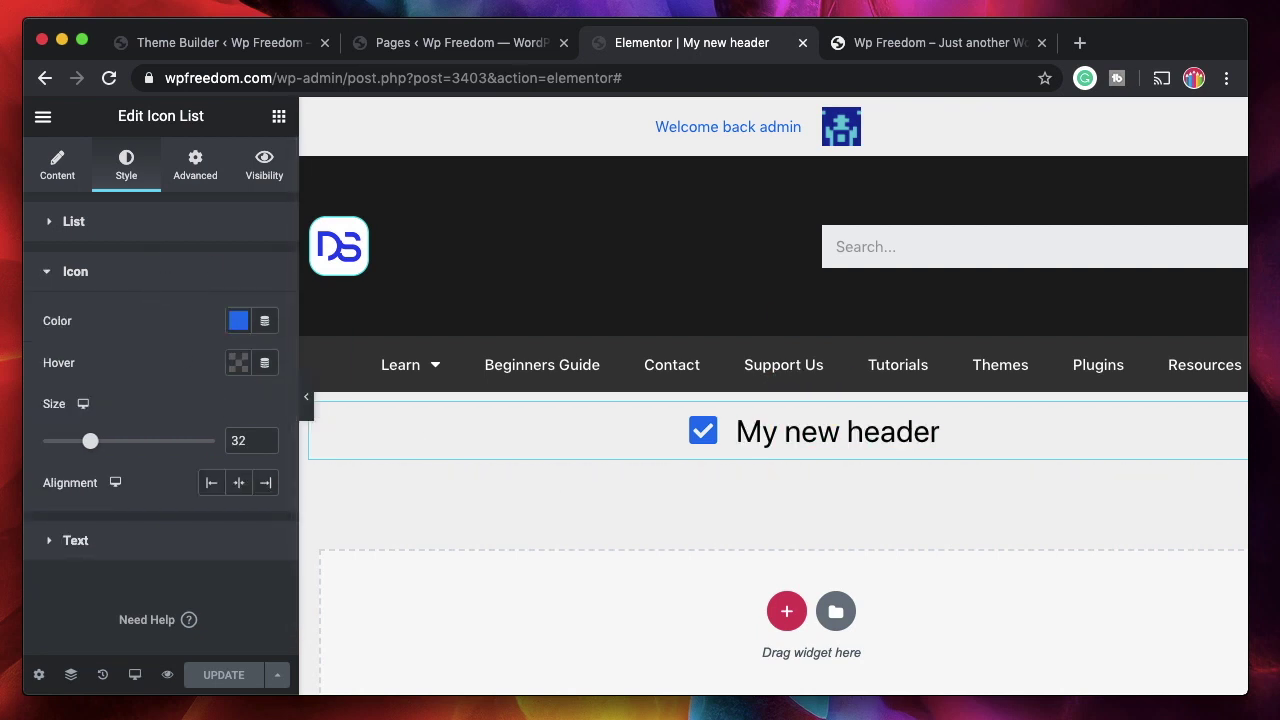
{"action": "left_click", "coordinate": [450, 42]}
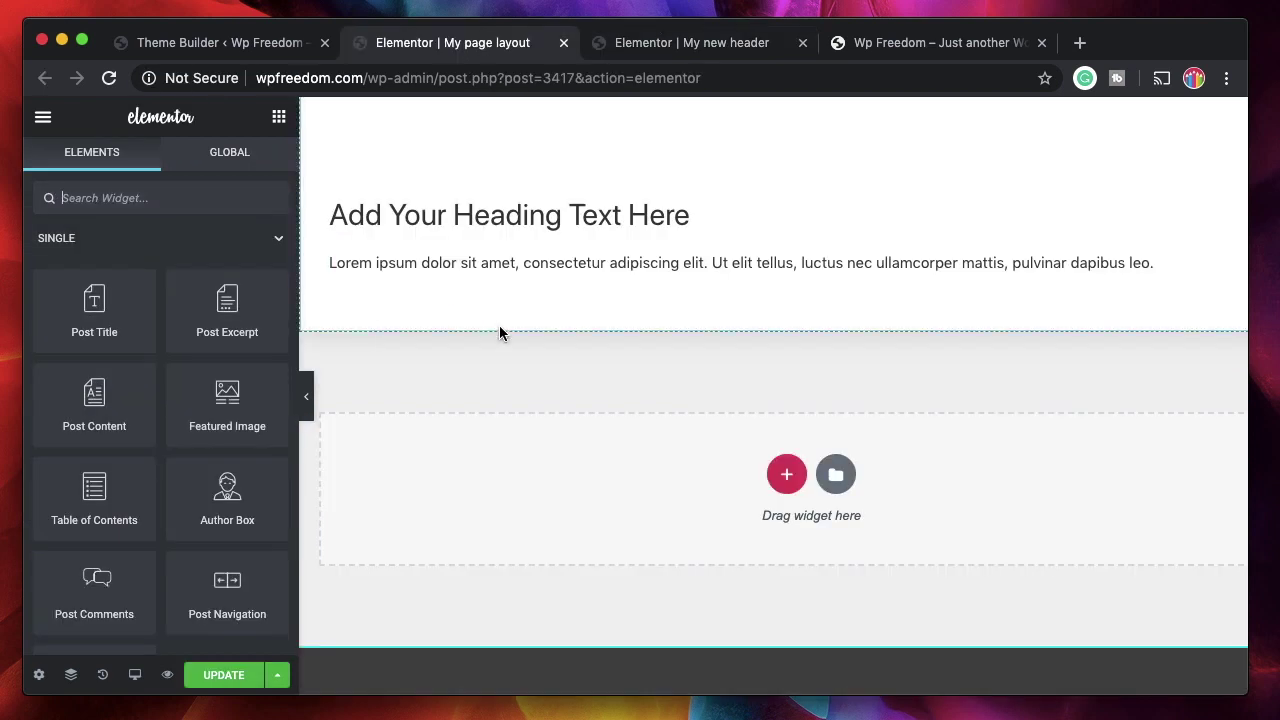
- Add a Button widget below the paragraph text using the 'bu' search
{"action": "type", "text": "button"}
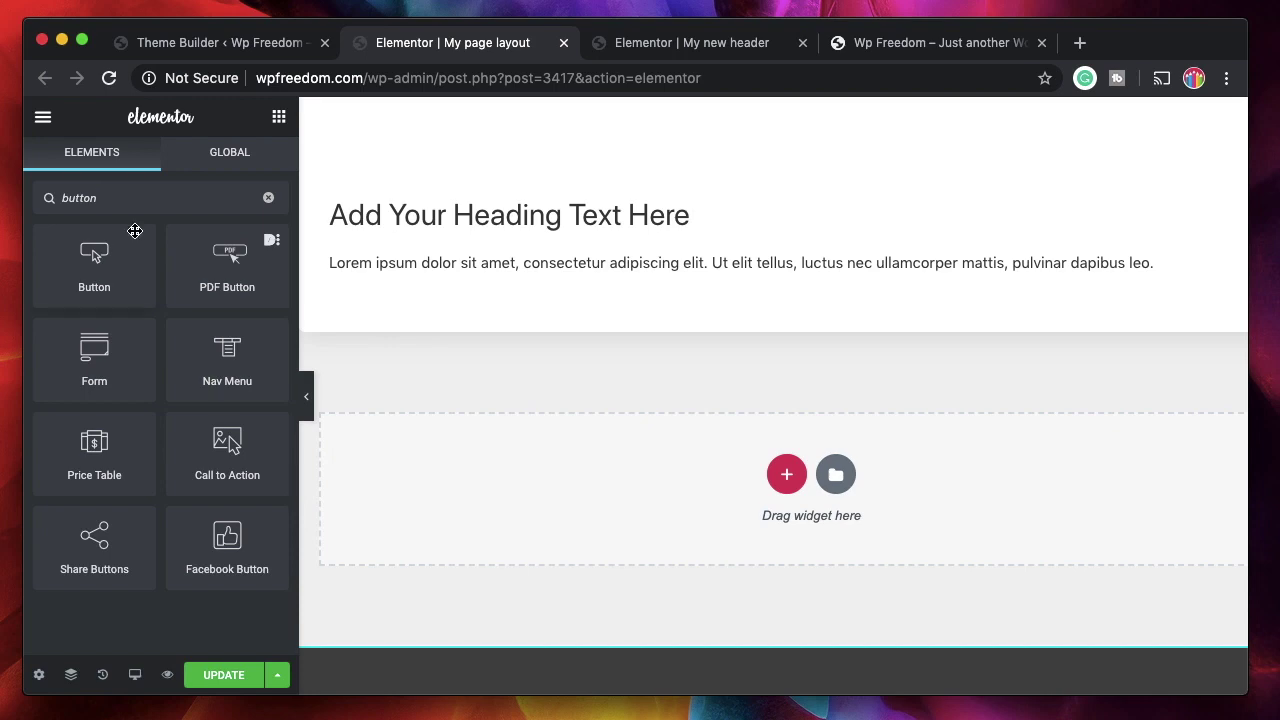
{"action": "left_click_drag", "start_coordinate": [96, 274], "coordinate": [585, 282]}
{"action": "scroll", "coordinate": [490, 395], "scroll_direction": "up", "scroll_amount": 10}
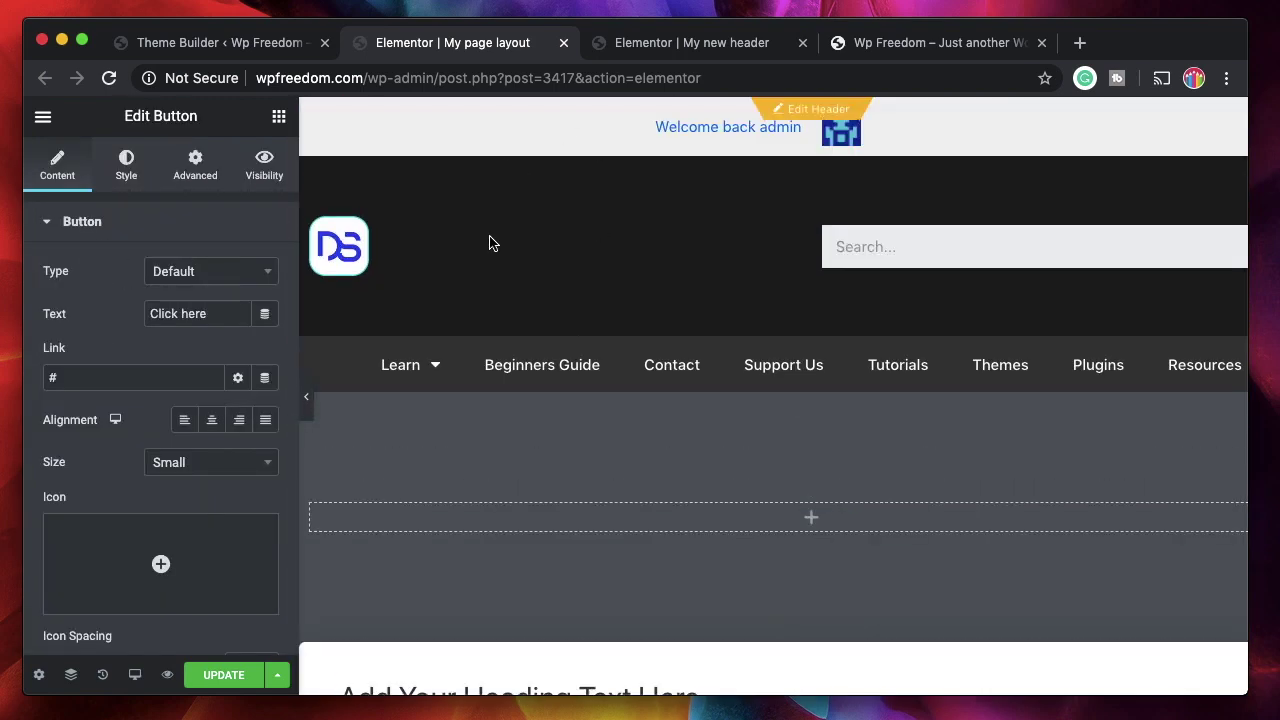
{"action": "scroll", "coordinate": [569, 343], "scroll_direction": "down", "scroll_amount": 5}
{"action": "scroll", "coordinate": [579, 325], "scroll_direction": "down", "scroll_amount": 10}
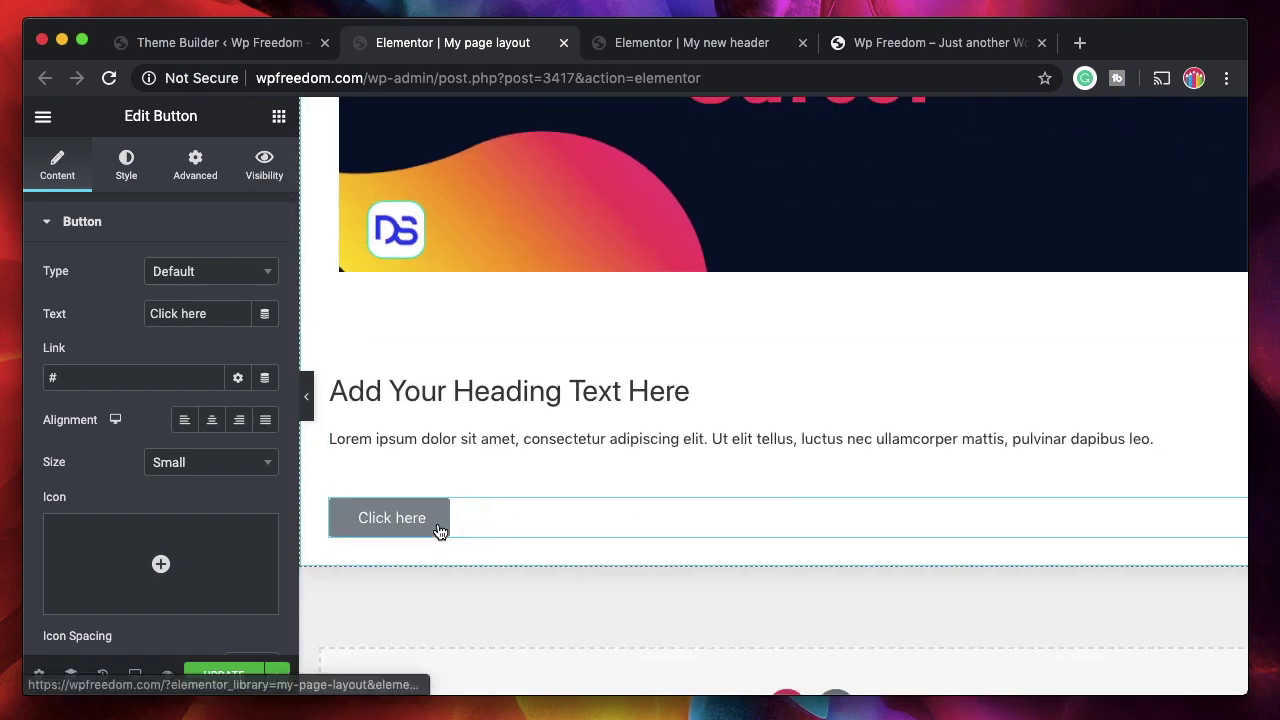
- Relabel the button 'Contact me' and show the Link field's dynamic tags
{"action": "triple_click", "coordinate": [203, 316]}
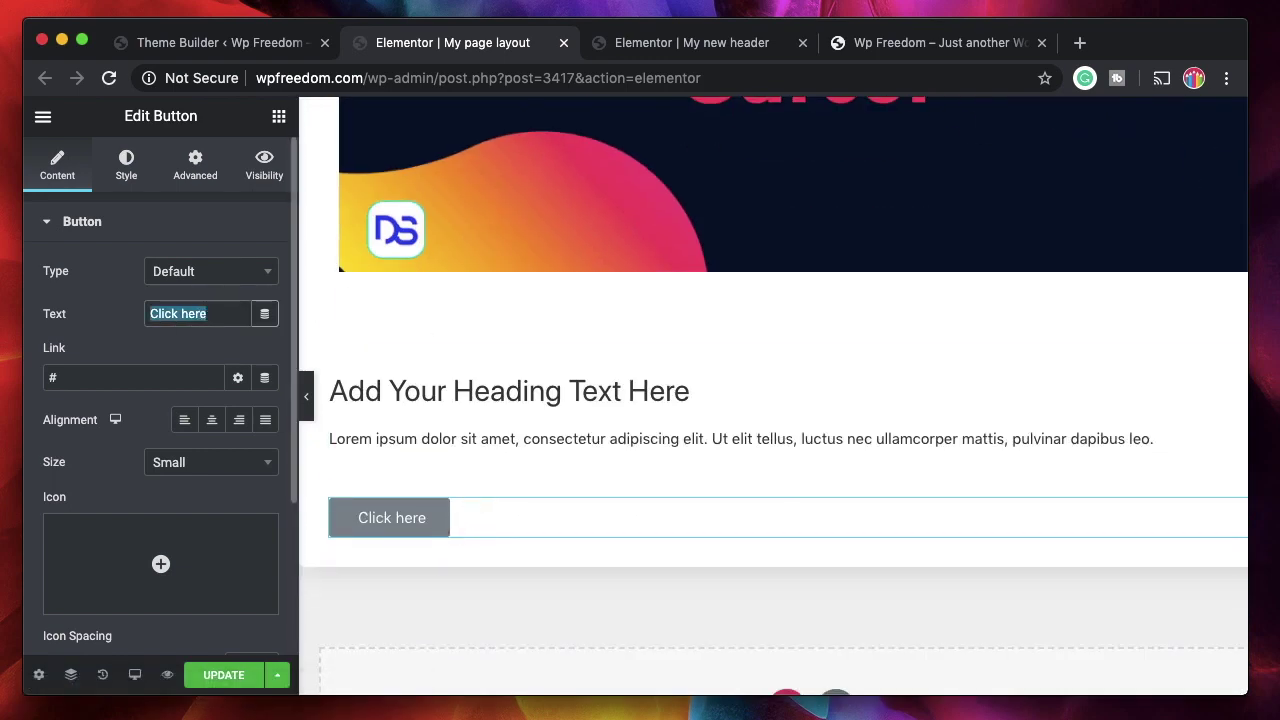
{"action": "type", "text": "Vi"}
{"action": "key", "text": "BackSpace"}
{"action": "key", "text": "BackSpace"}
{"action": "type", "text": "Con"}
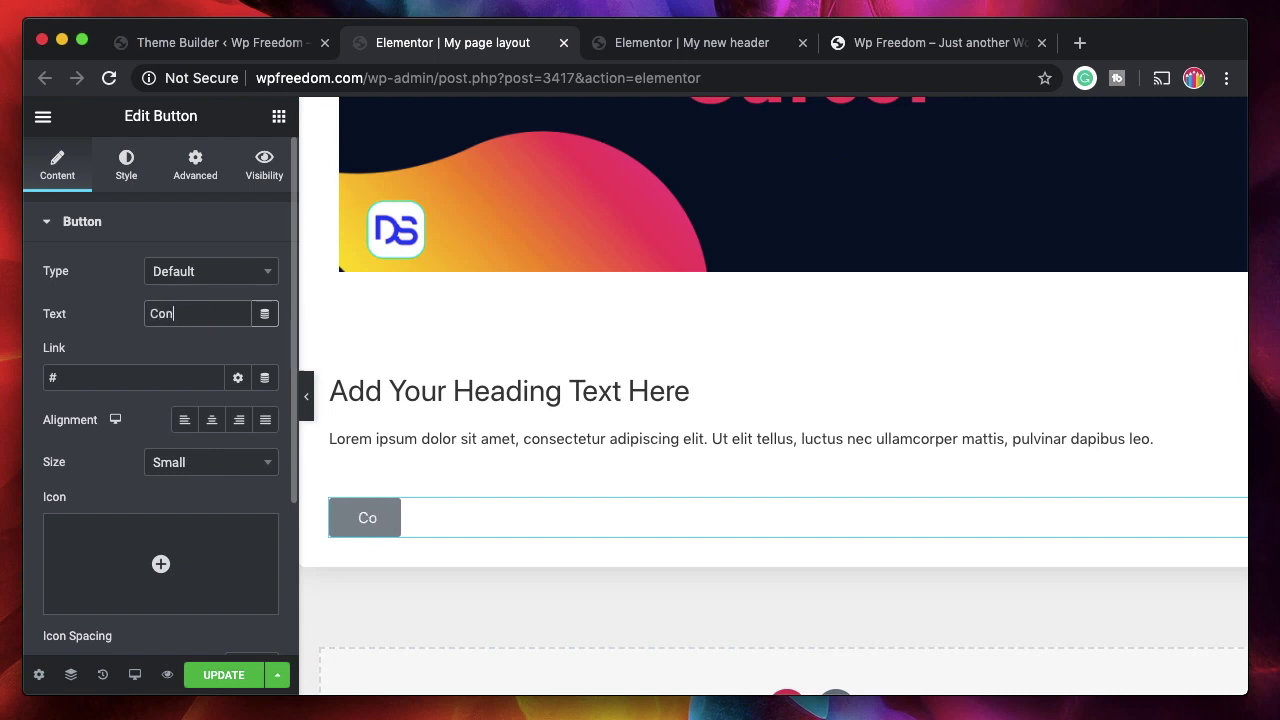
{"action": "type", "text": "tact "}
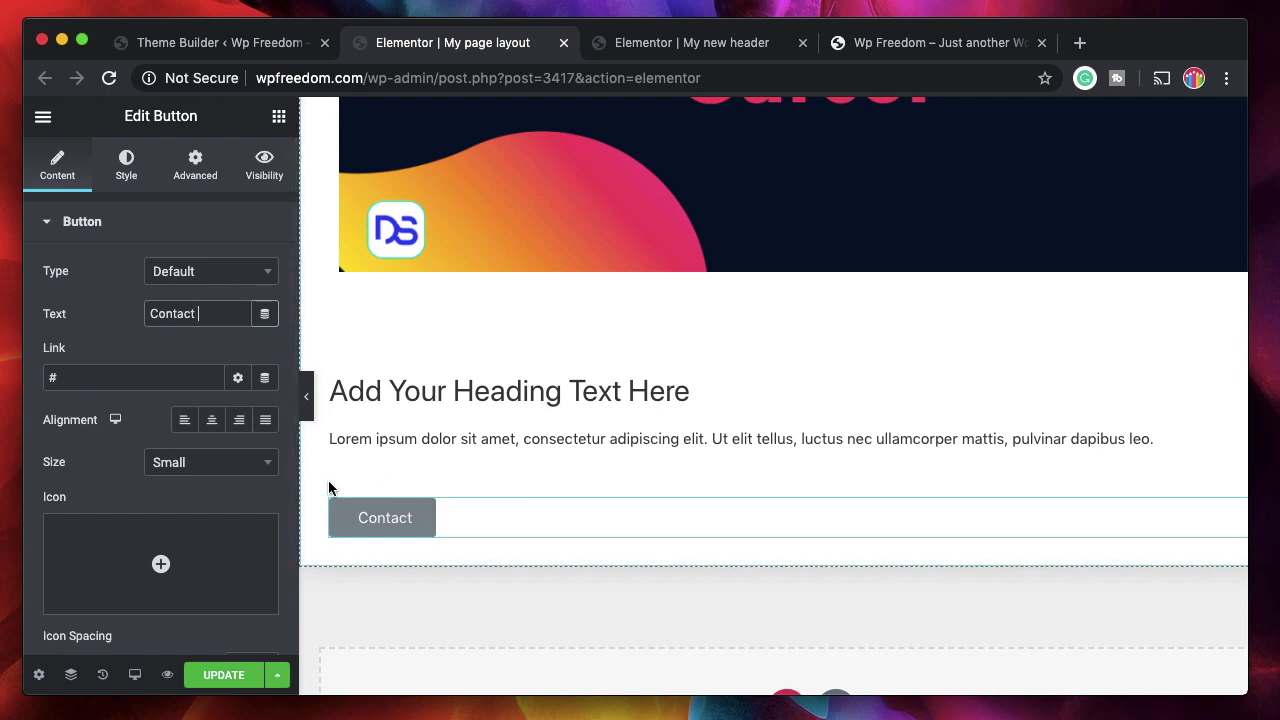
{"action": "type", "text": "me"}
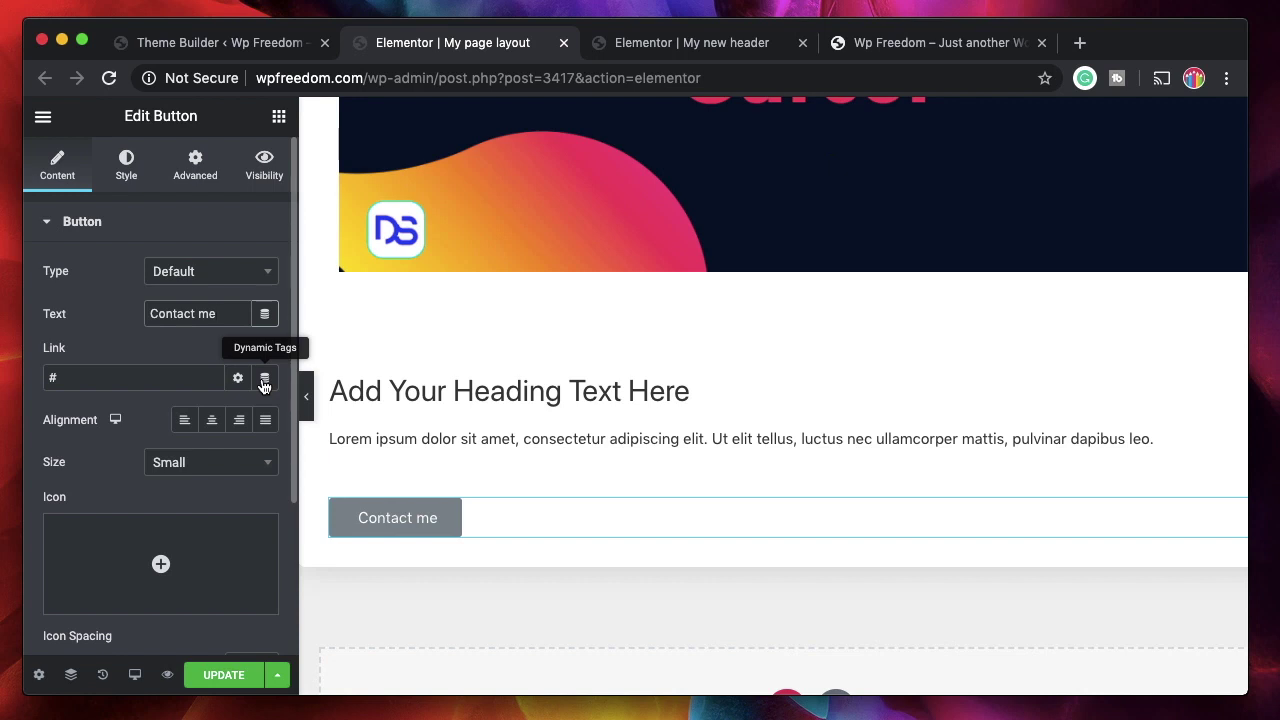
{"action": "left_click", "coordinate": [264, 381]}
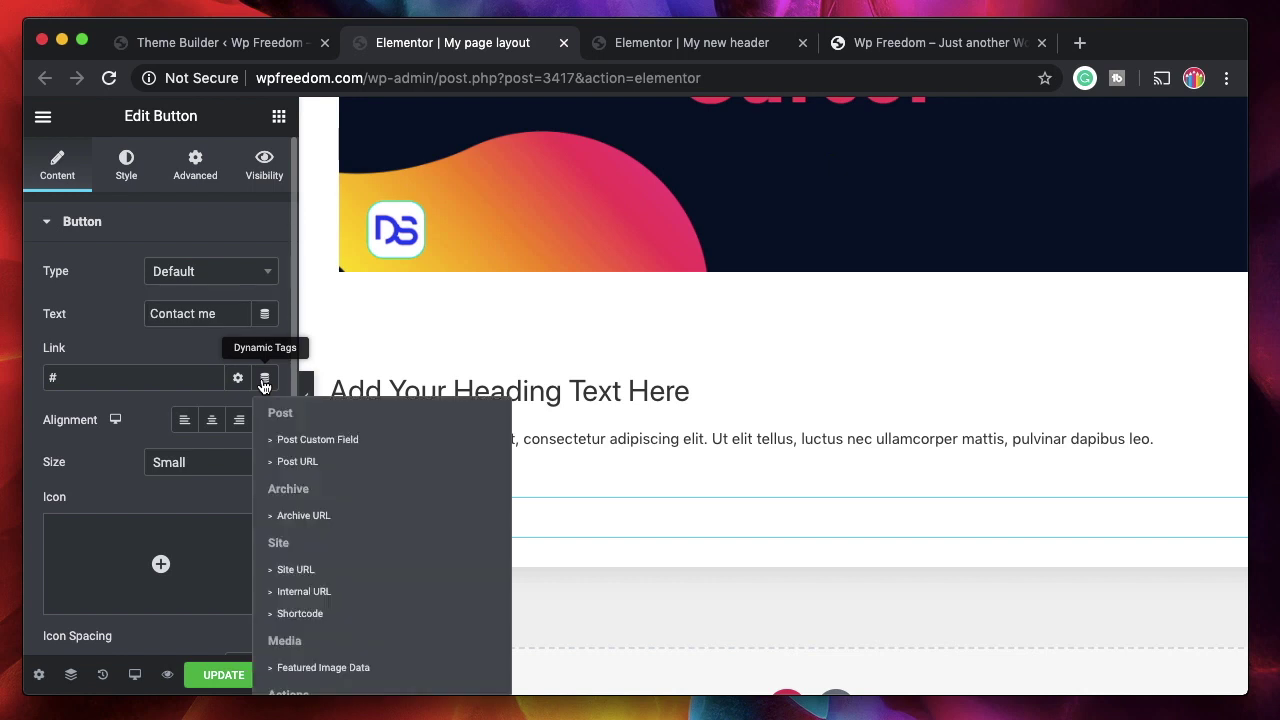
{"action": "scroll", "coordinate": [418, 448], "scroll_direction": "down", "scroll_amount": 1}
- Browse the dynamic tags available for the button link and text, then close the list
{"action": "scroll", "coordinate": [420, 450], "scroll_direction": "up", "scroll_amount": 1}
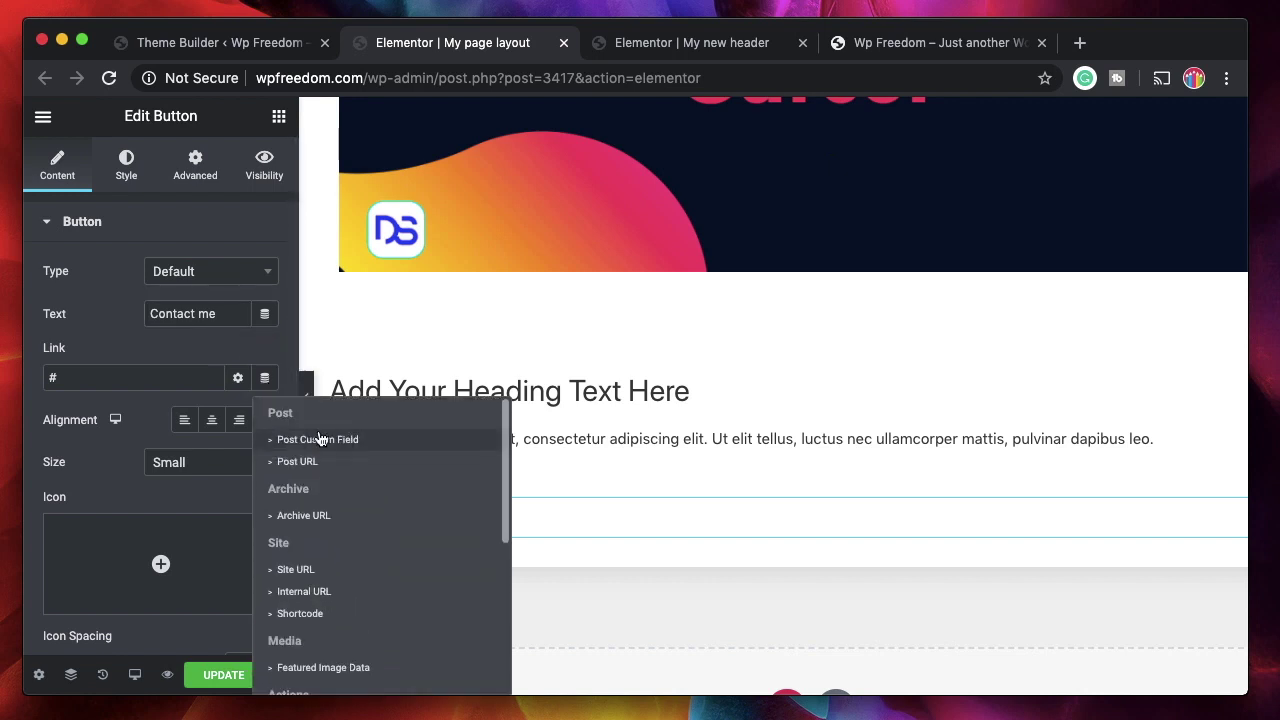
{"action": "scroll", "coordinate": [331, 474], "scroll_direction": "down", "scroll_amount": 1}
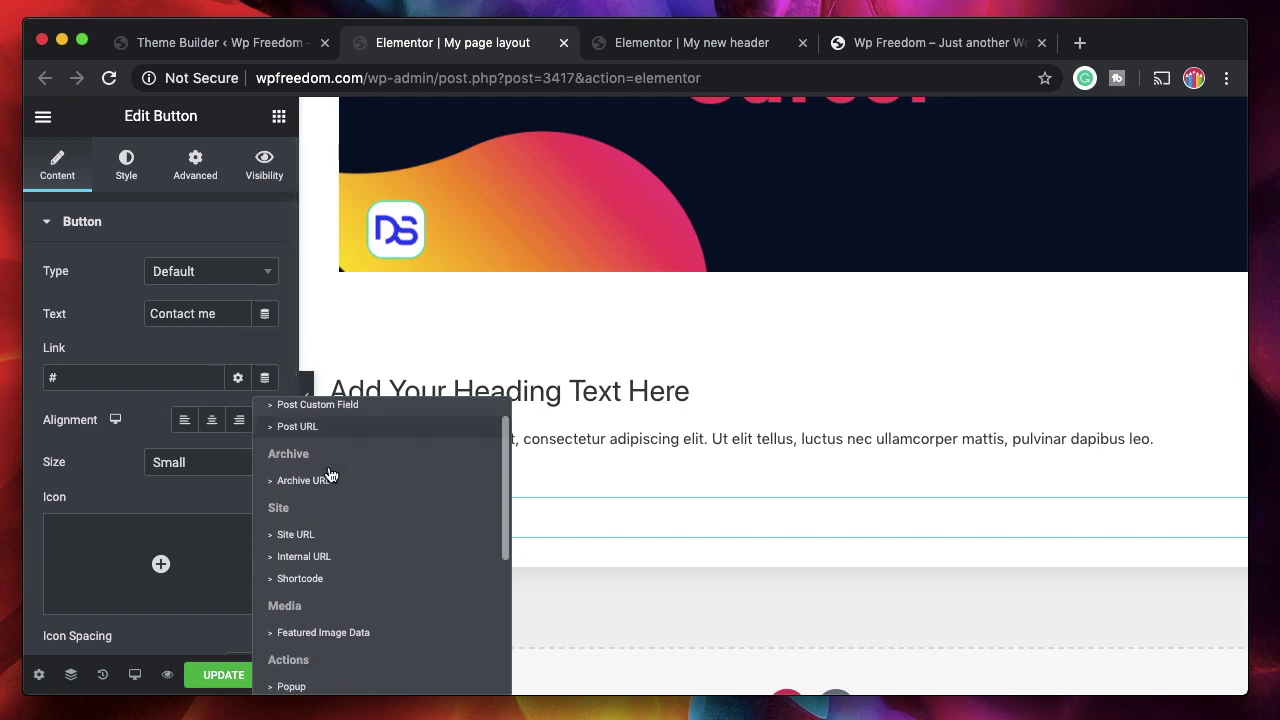
{"action": "scroll", "coordinate": [330, 455], "scroll_direction": "down", "scroll_amount": 4}
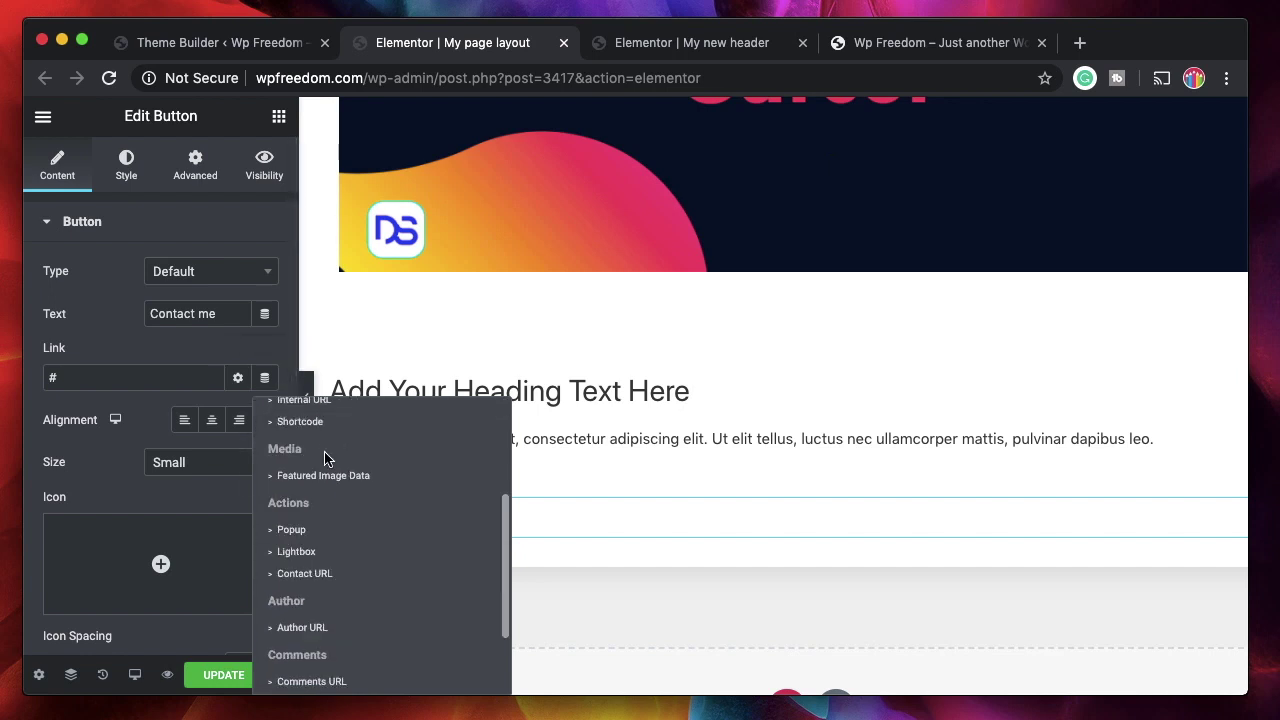
{"action": "scroll", "coordinate": [333, 598], "scroll_direction": "down", "scroll_amount": 2}
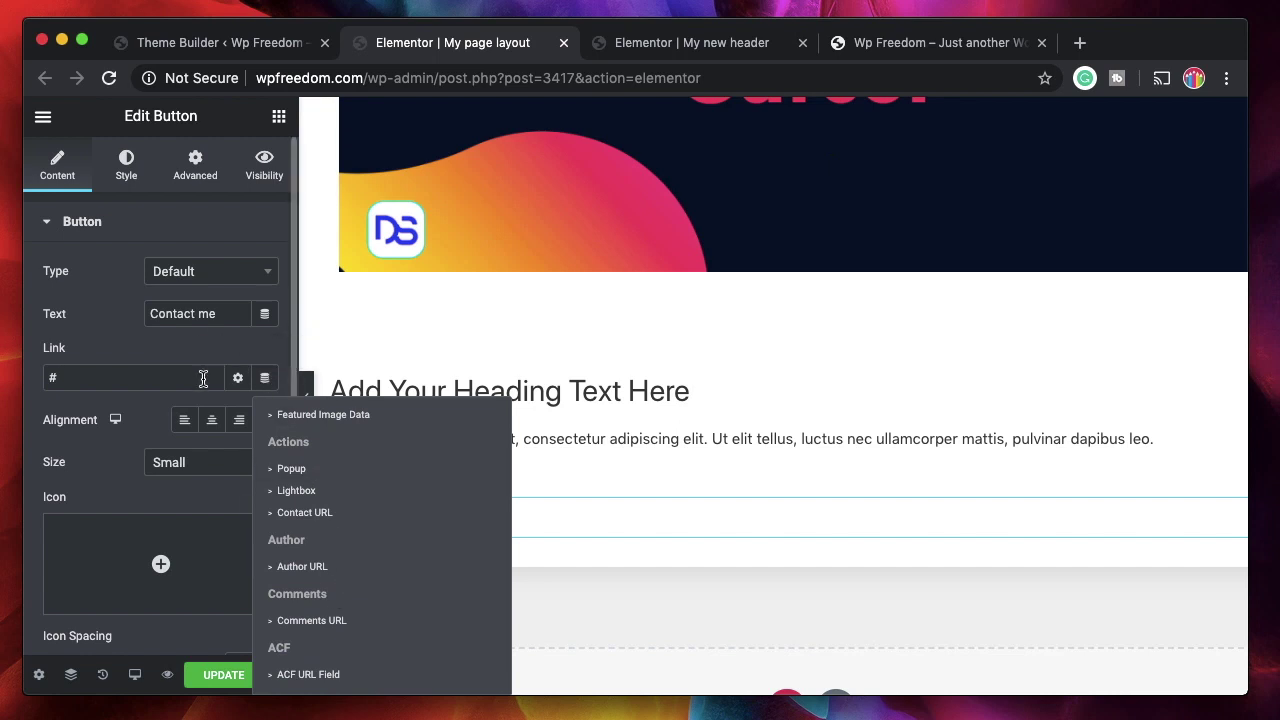
{"action": "scroll", "coordinate": [409, 500], "scroll_direction": "up", "scroll_amount": 6}
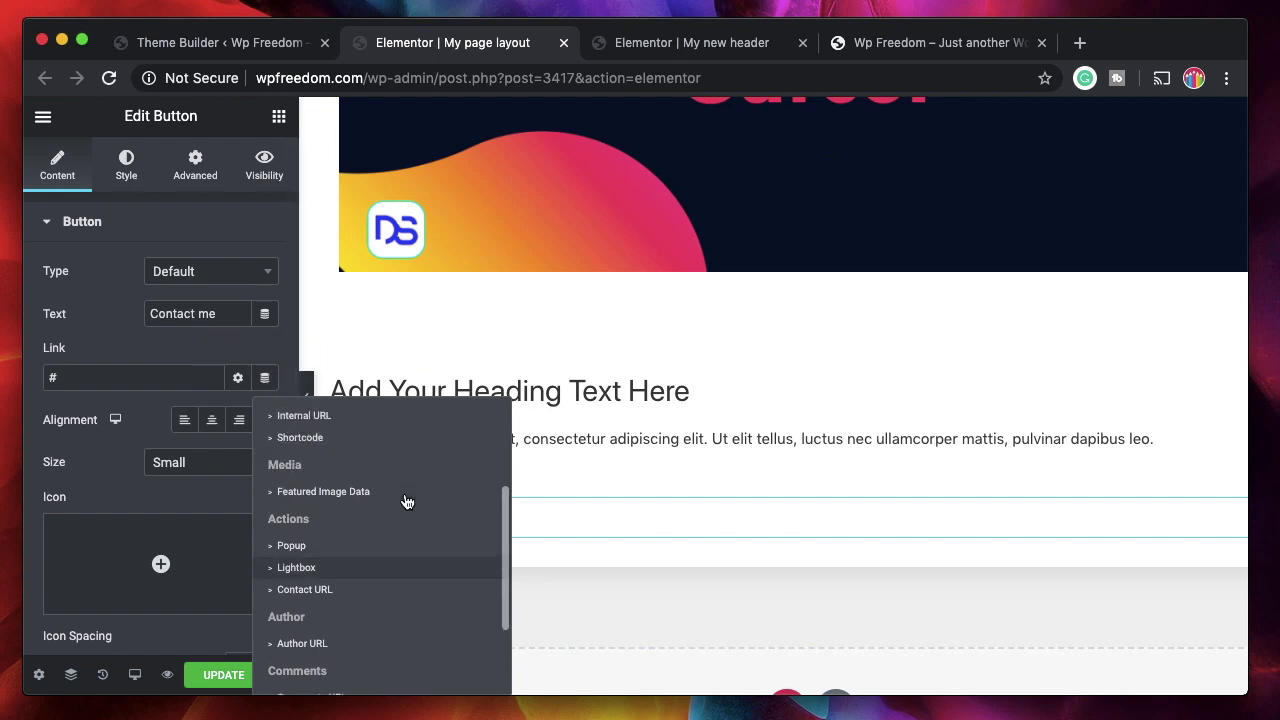
{"action": "left_click", "coordinate": [265, 313]}
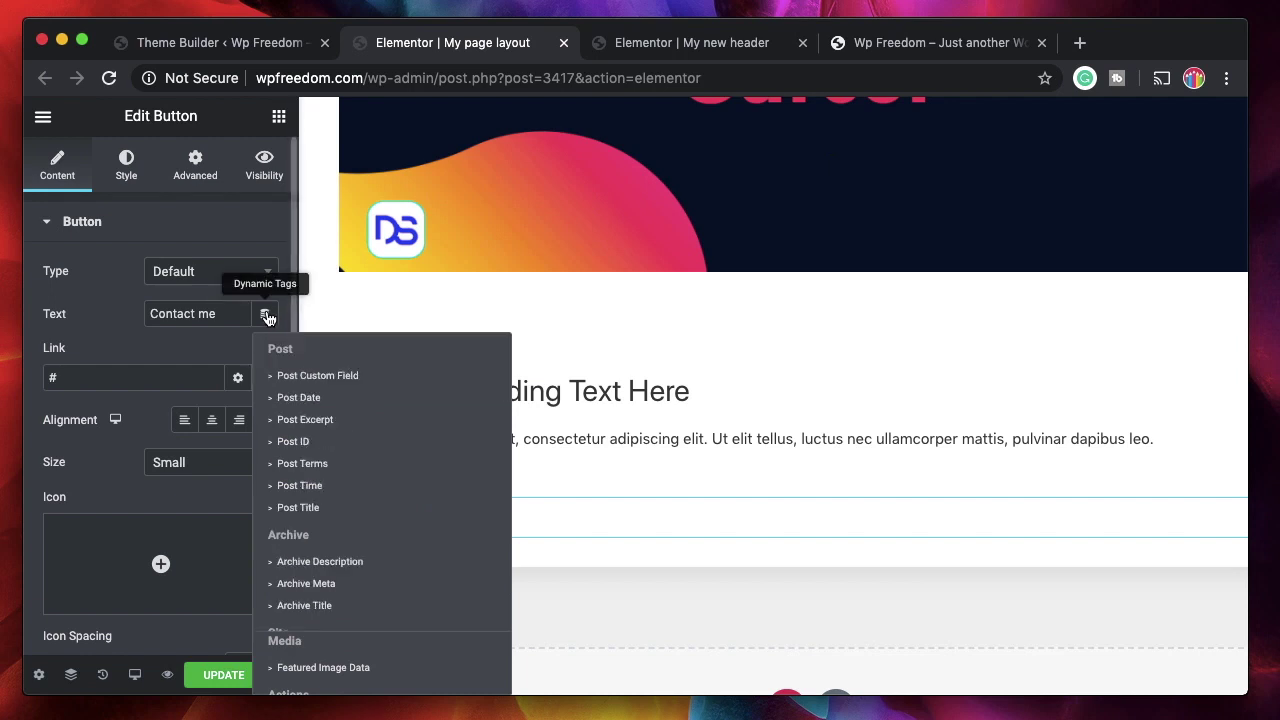
{"action": "scroll", "coordinate": [340, 491], "scroll_direction": "down", "scroll_amount": 3}
{"action": "scroll", "coordinate": [340, 491], "scroll_direction": "down", "scroll_amount": 10}
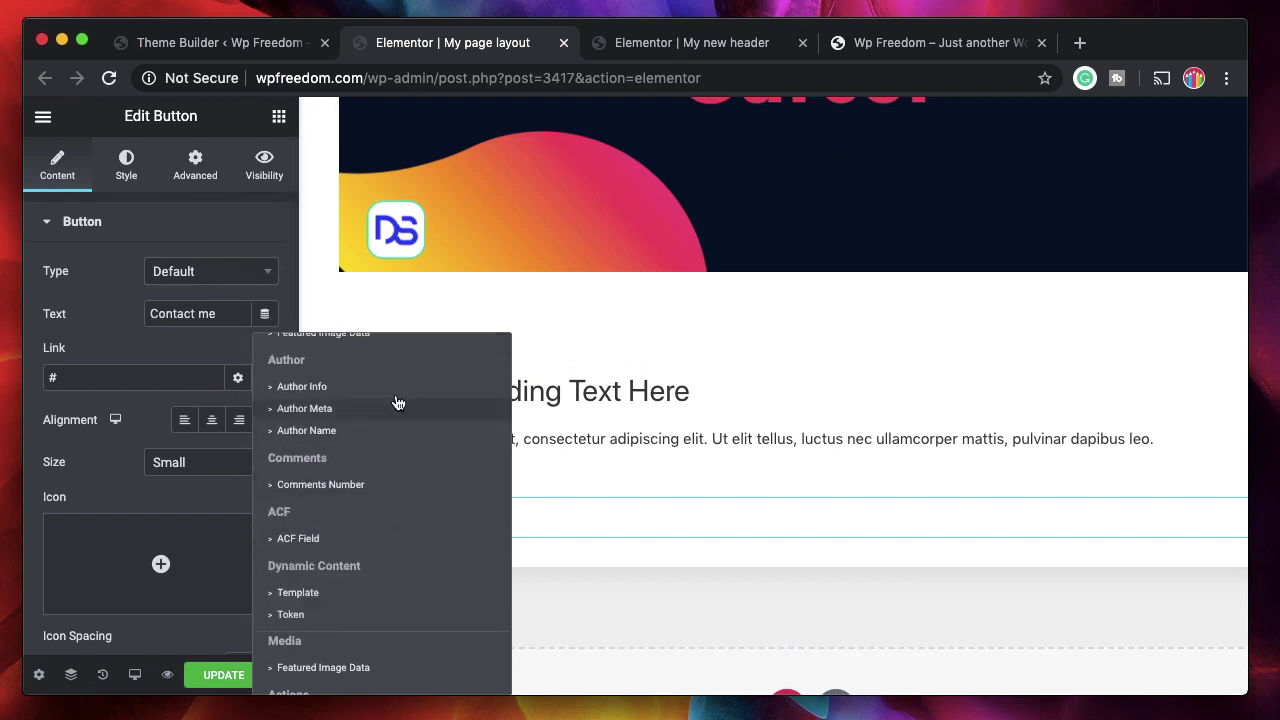
{"action": "scroll", "coordinate": [406, 520], "scroll_direction": "up", "scroll_amount": 10}
{"action": "scroll", "coordinate": [406, 520], "scroll_direction": "down", "scroll_amount": 10}
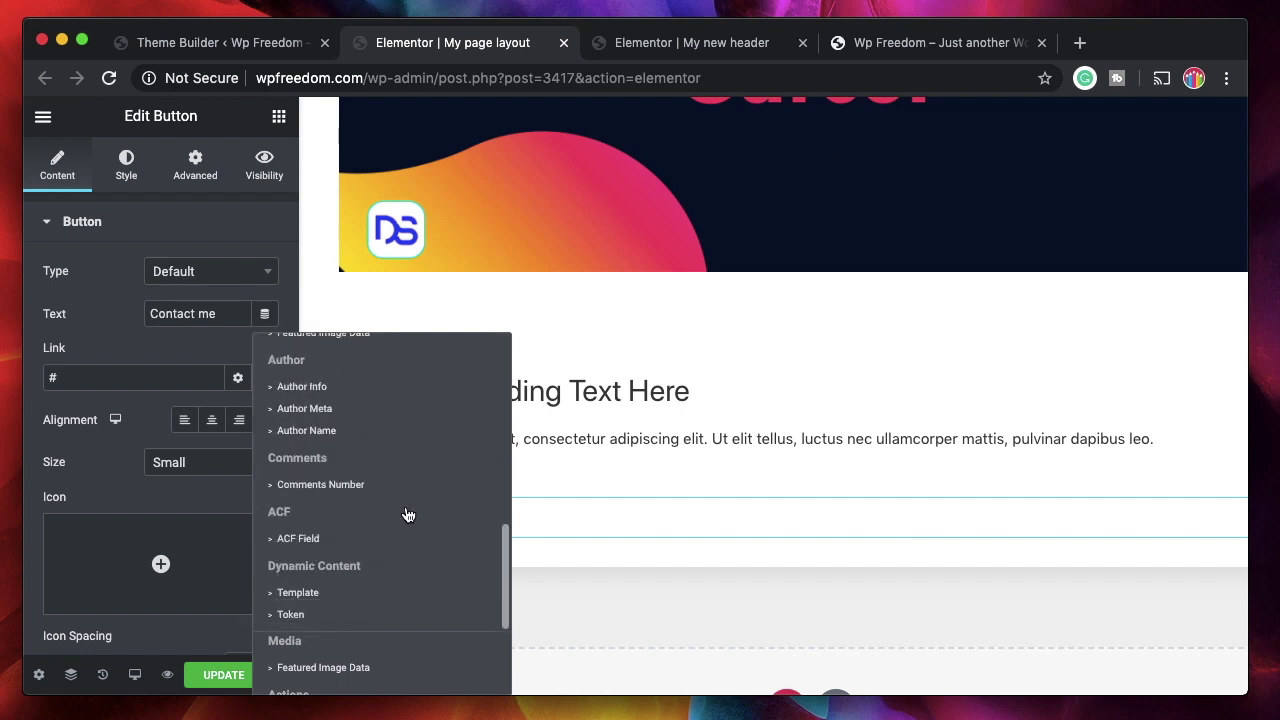
{"action": "scroll", "coordinate": [406, 513], "scroll_direction": "up", "scroll_amount": 10}
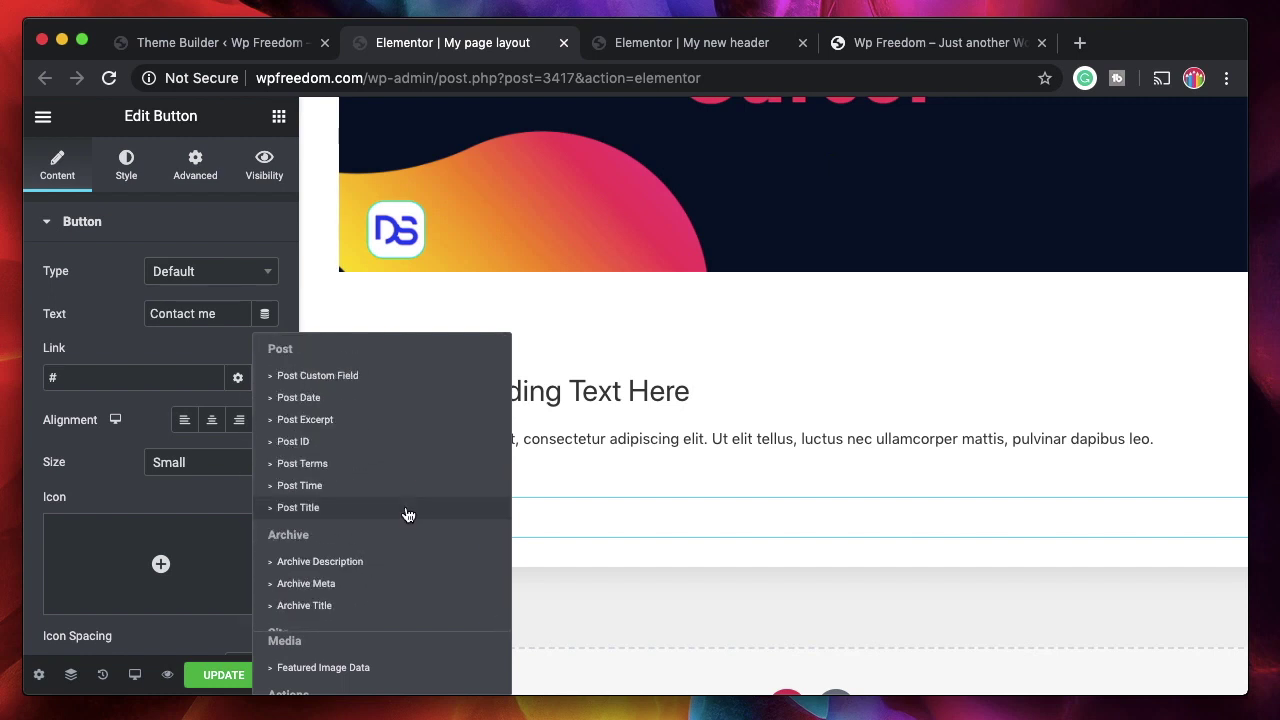
{"action": "left_click", "coordinate": [147, 347]}
- Bind the button link to the Contact URL tag under Actions
{"action": "left_click", "coordinate": [265, 377]}
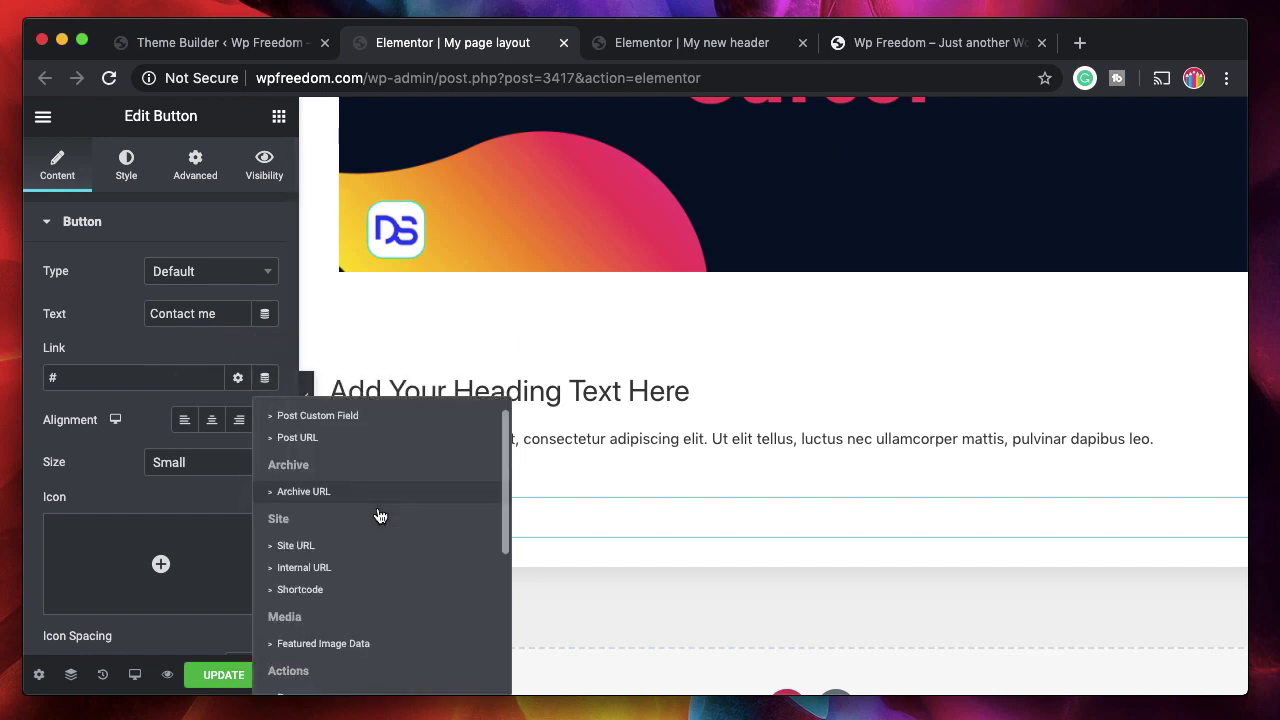
{"action": "scroll", "coordinate": [340, 523], "scroll_direction": "down", "scroll_amount": 3}
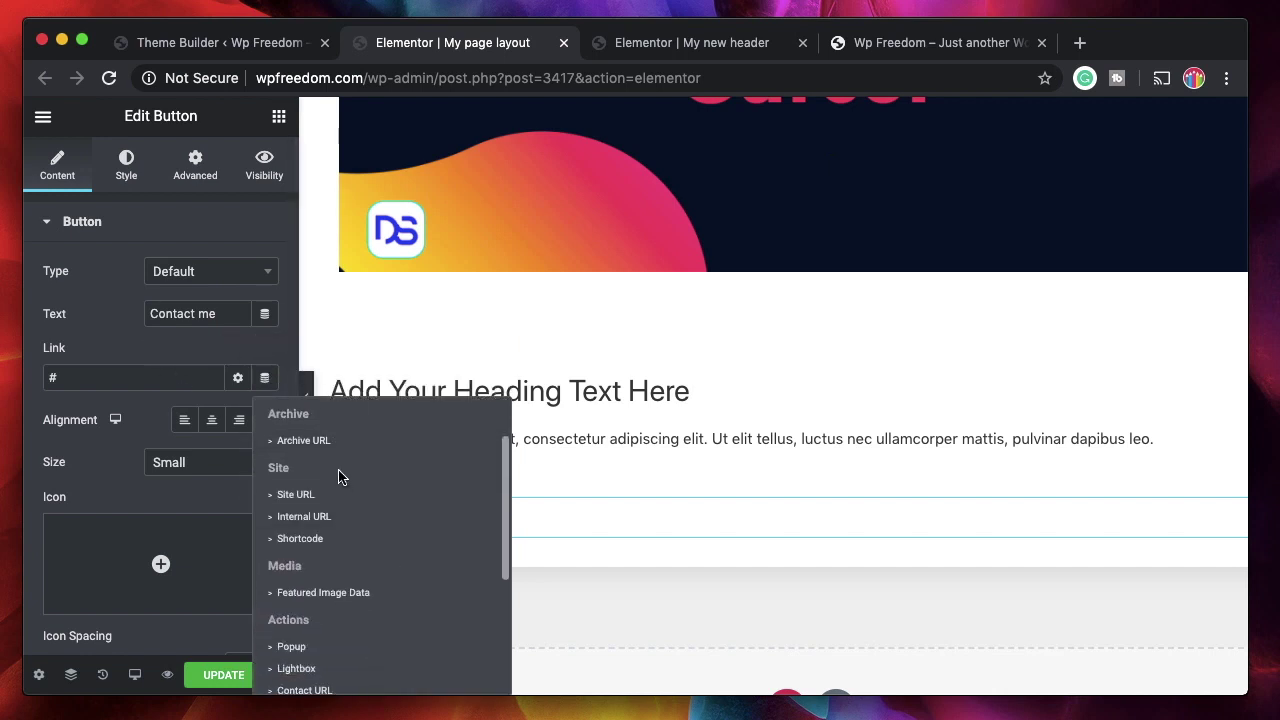
{"action": "scroll", "coordinate": [345, 571], "scroll_direction": "down", "scroll_amount": 3}
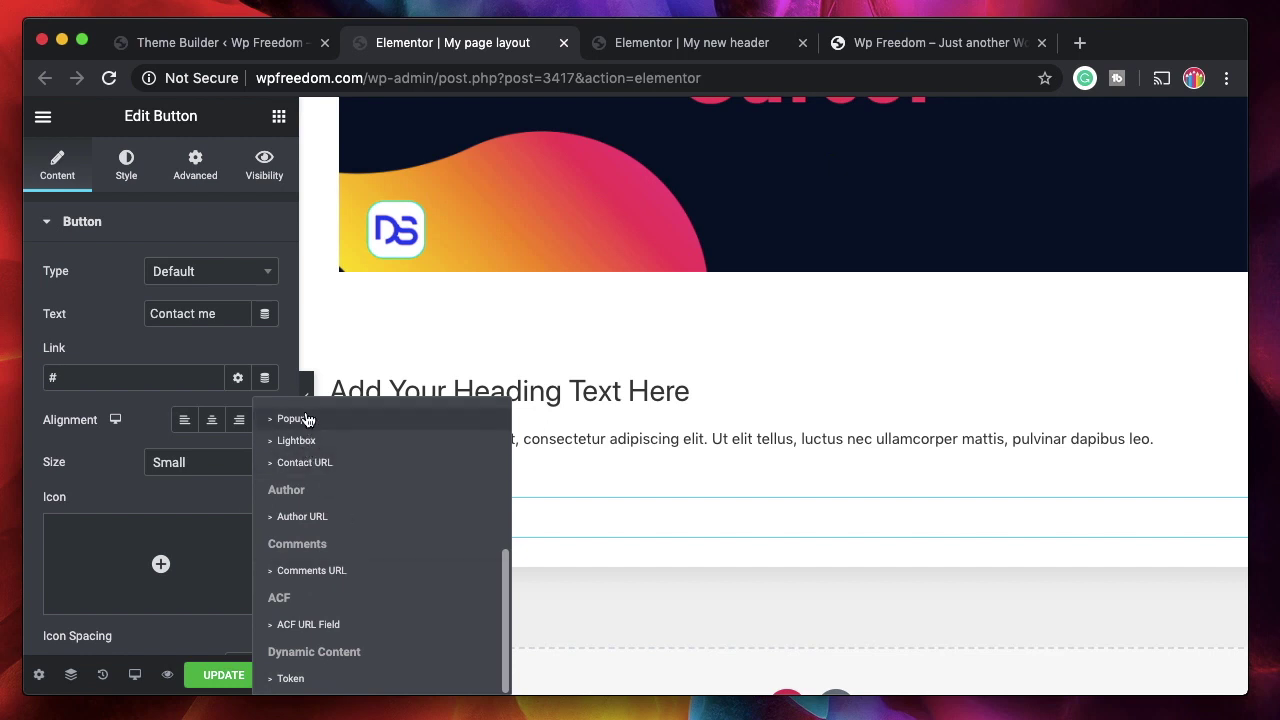
{"action": "left_click", "coordinate": [353, 470]}
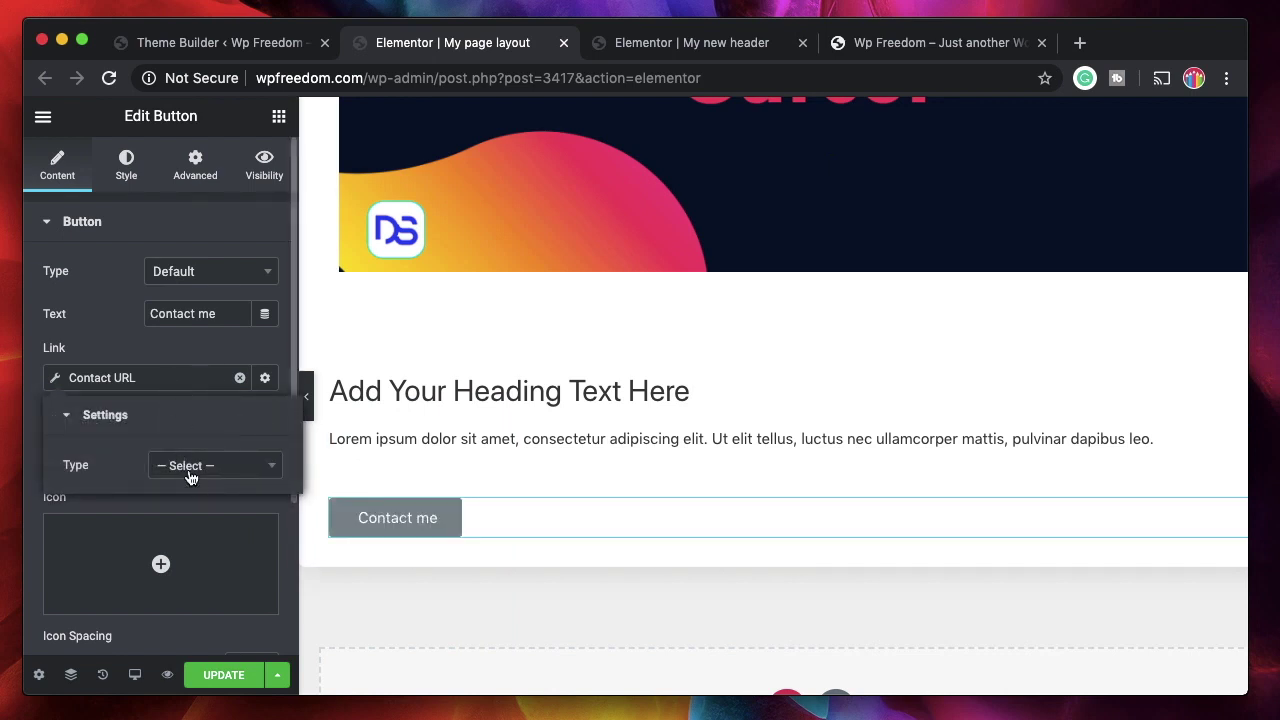
- Set the Contact URL to Email type with the contact address and subject 'Contact query'
{"action": "left_click", "coordinate": [205, 470]}
{"action": "left_click", "coordinate": [194, 288]}
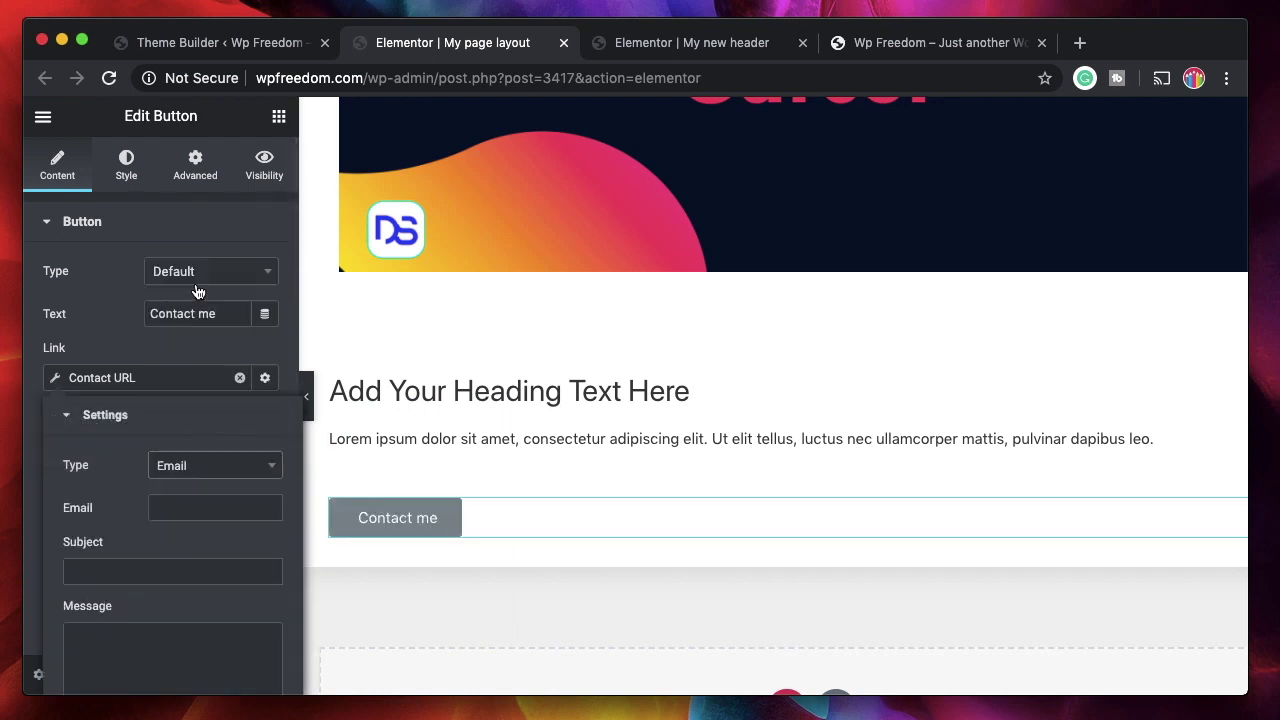
{"action": "left_click", "coordinate": [181, 507]}
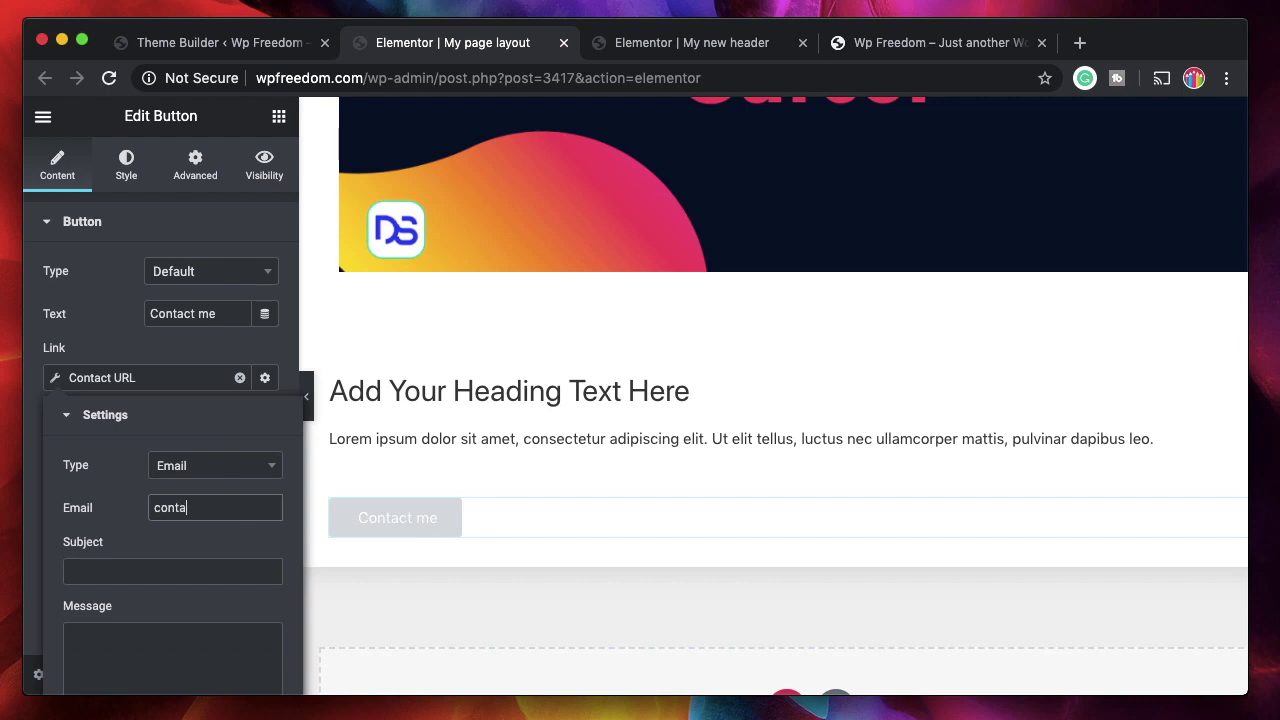
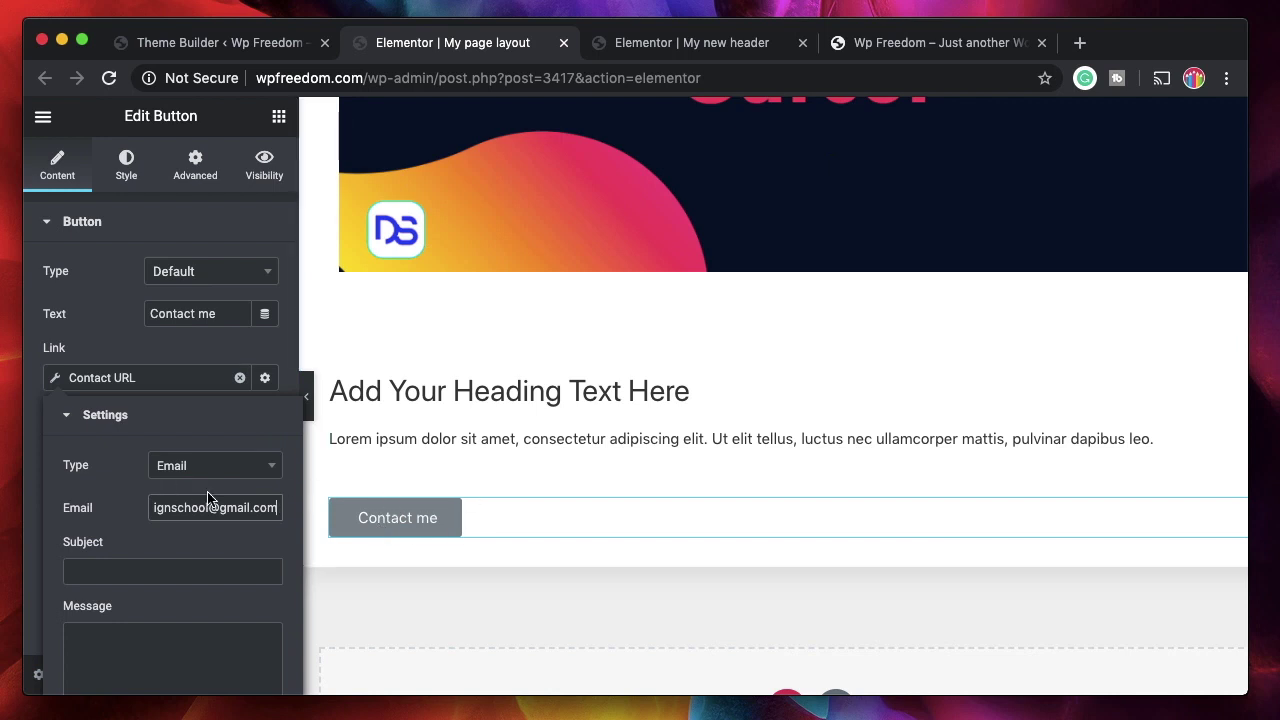
{"action": "key", "text": "Tab"}
{"action": "type", "text": "Contact query"}
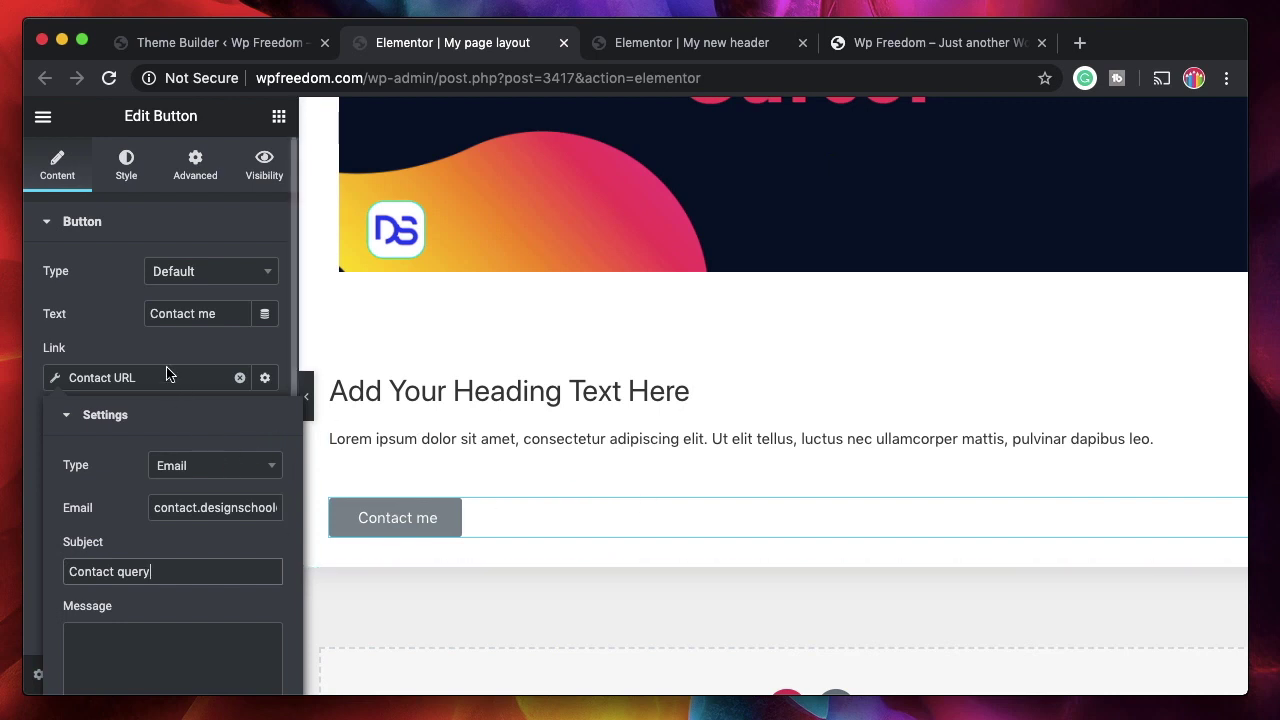
{"action": "scroll", "coordinate": [168, 372], "scroll_direction": "down", "scroll_amount": 4}
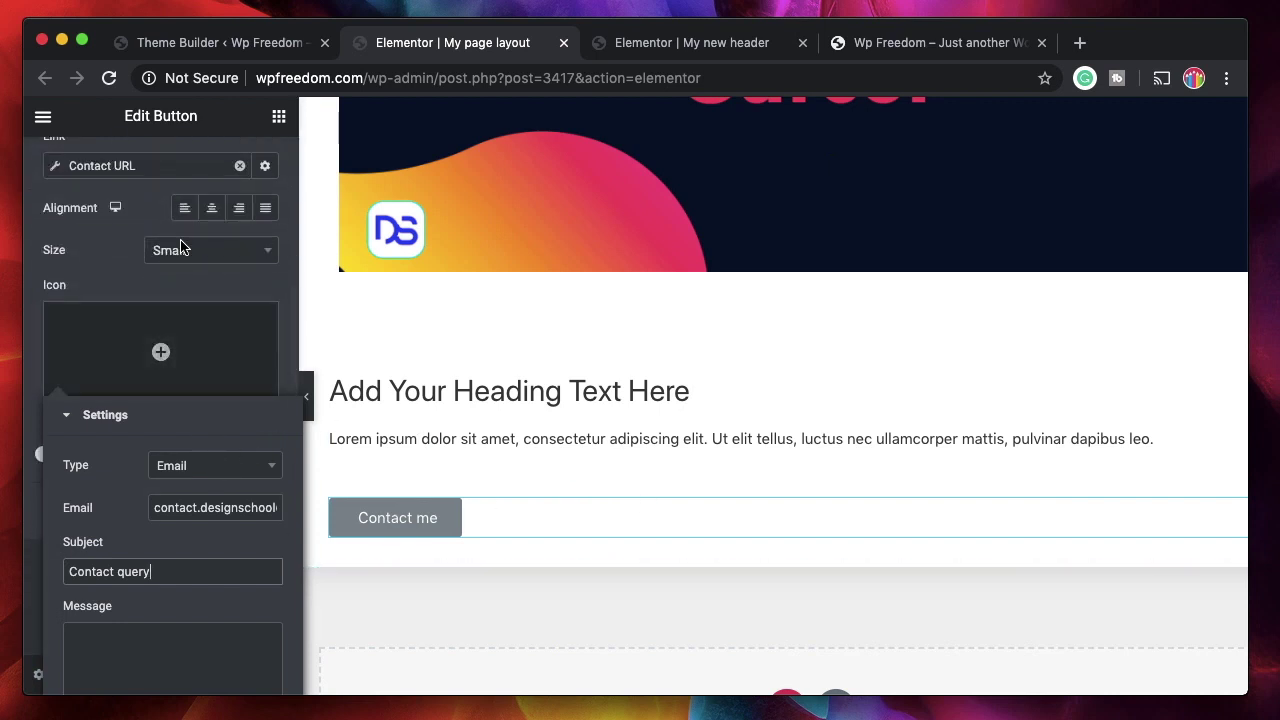
{"action": "left_click", "coordinate": [135, 165]}
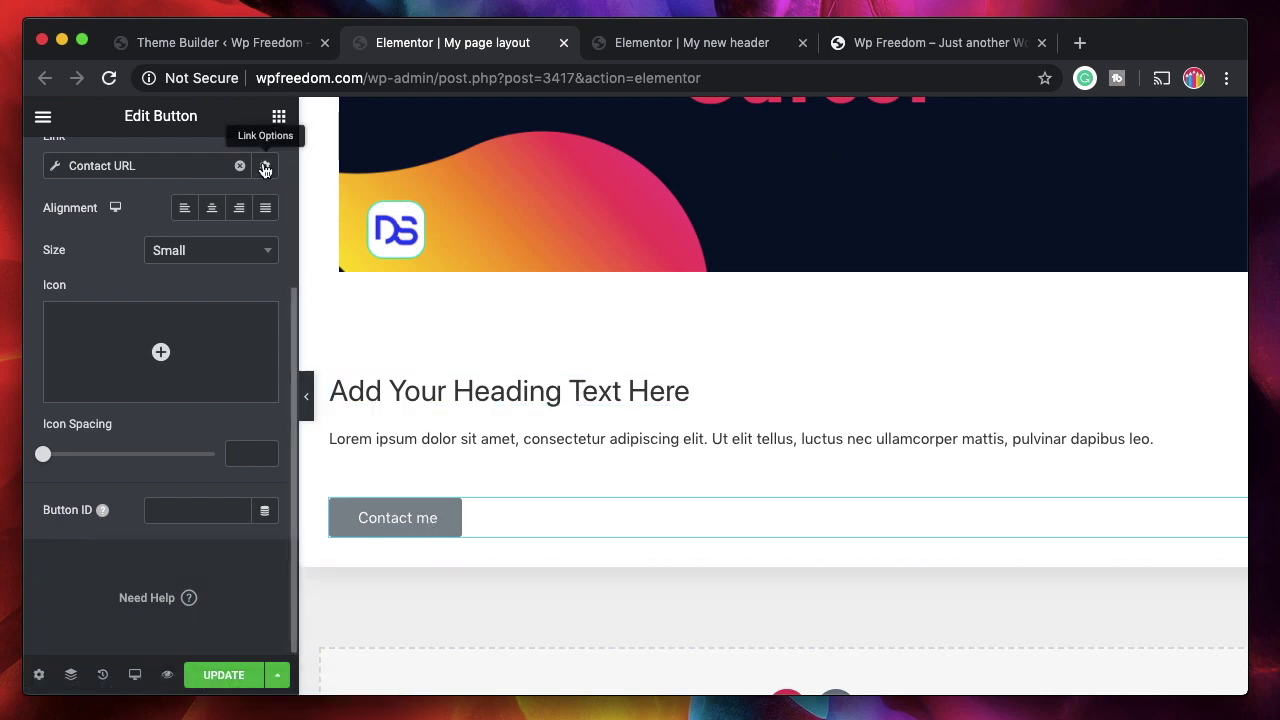
- Reopen the Contact URL settings and check the entered email address
{"action": "left_click", "coordinate": [113, 162]}
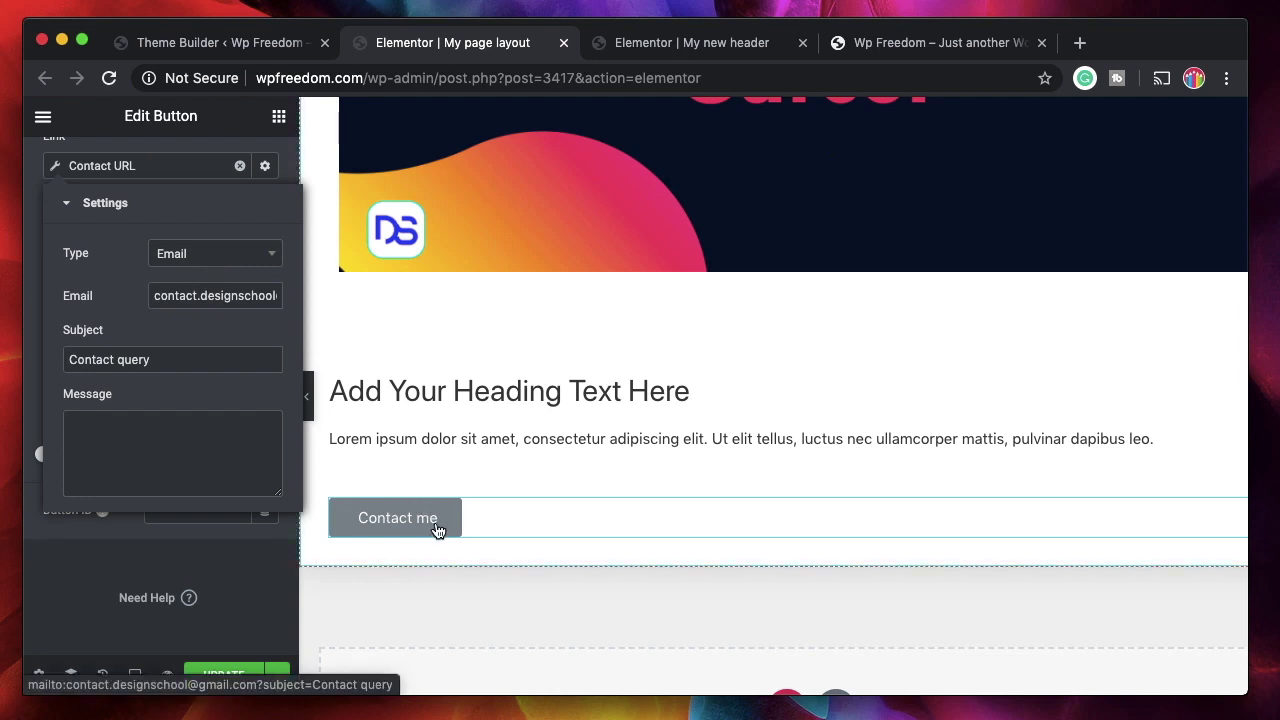
{"action": "triple_click", "coordinate": [200, 297]}
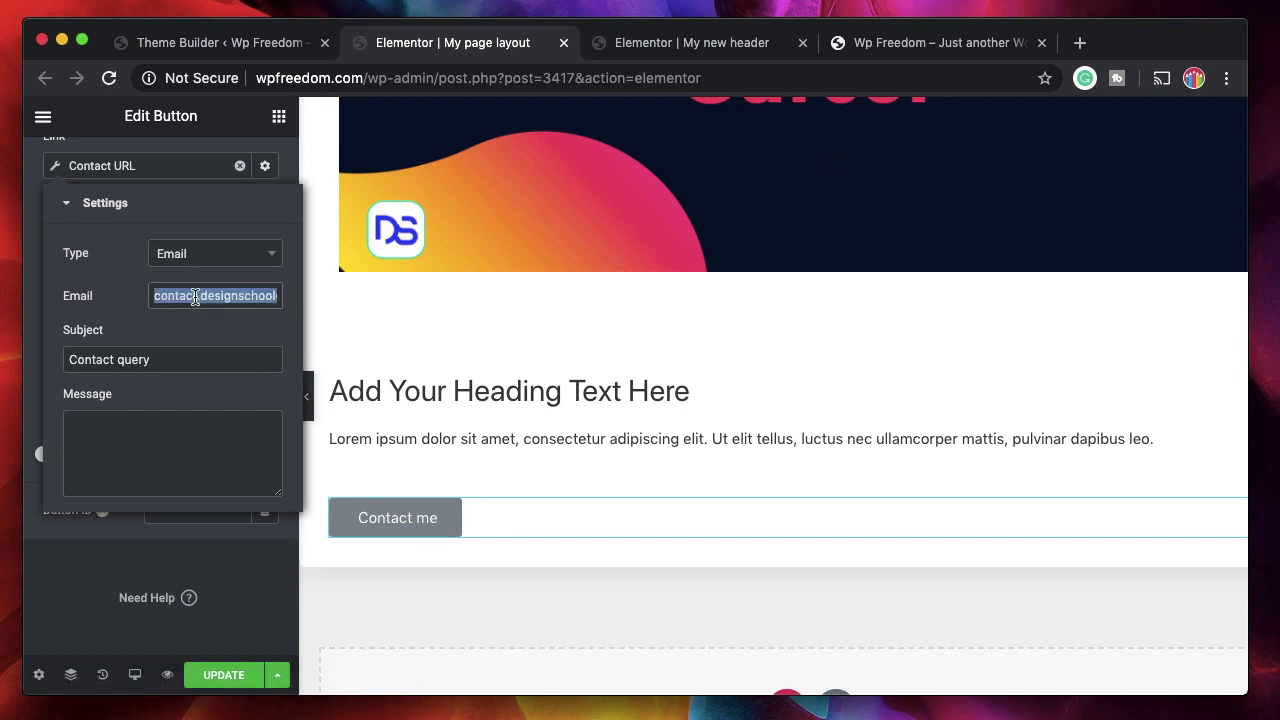
{"action": "triple_click", "coordinate": [196, 298]}
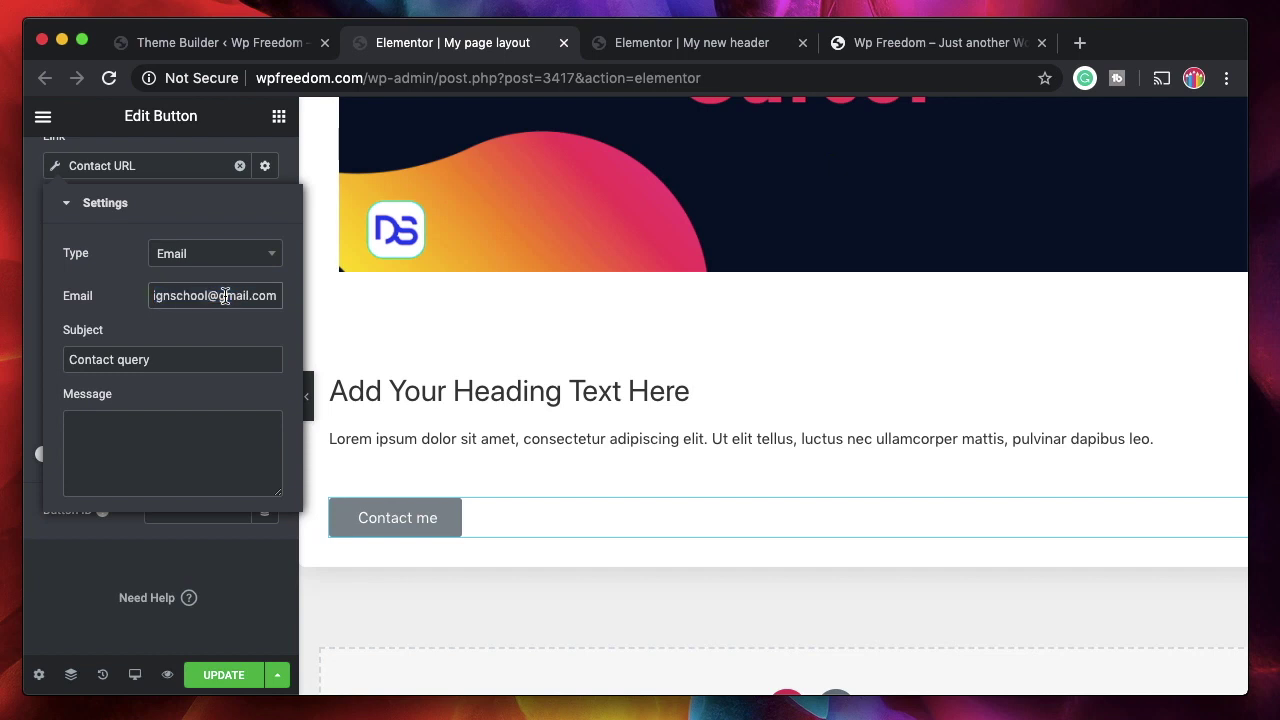
{"action": "triple_click", "coordinate": [224, 297]}
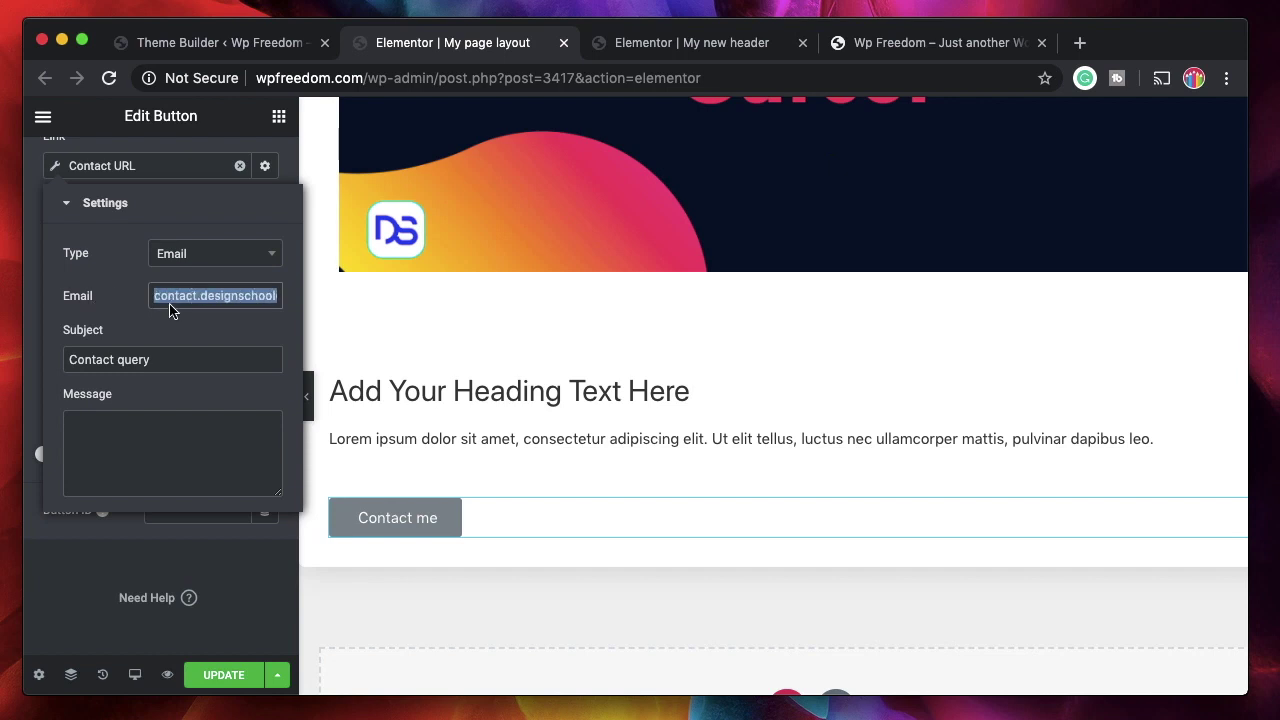
- Save the page layout template and go to the WordPress Pages list
{"action": "left_click", "coordinate": [228, 677]}
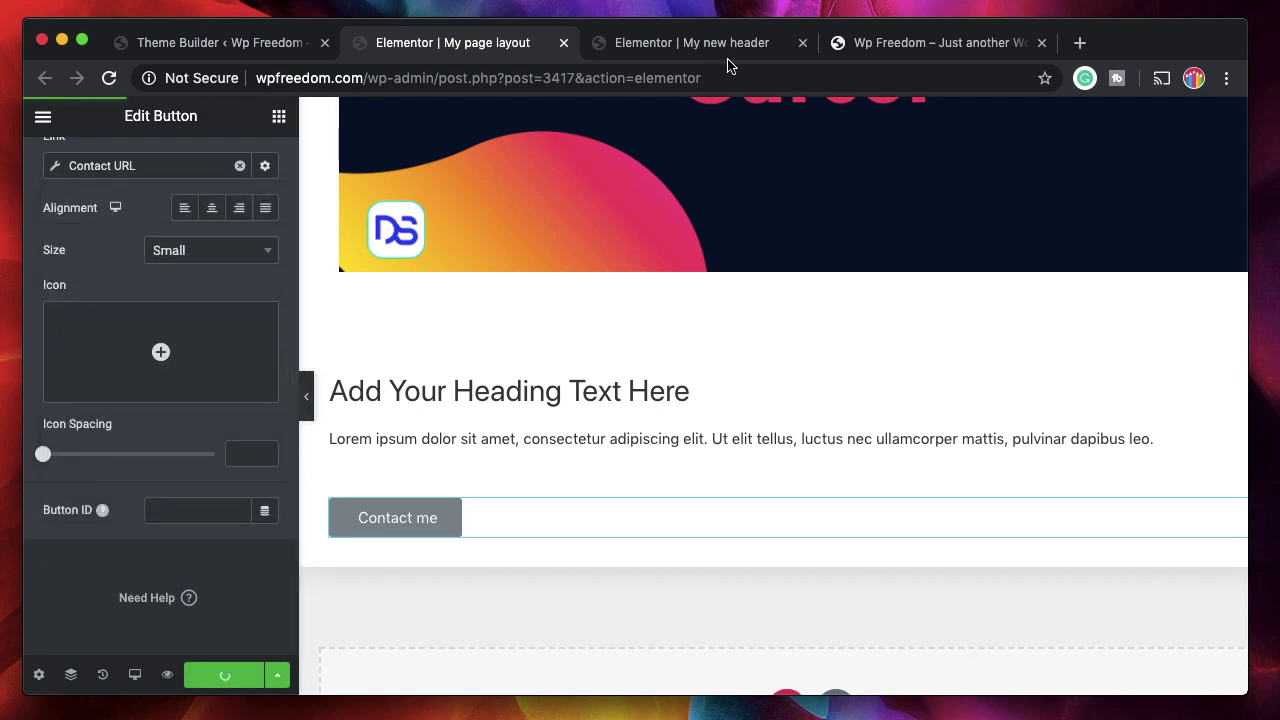
{"action": "left_click", "coordinate": [228, 45]}
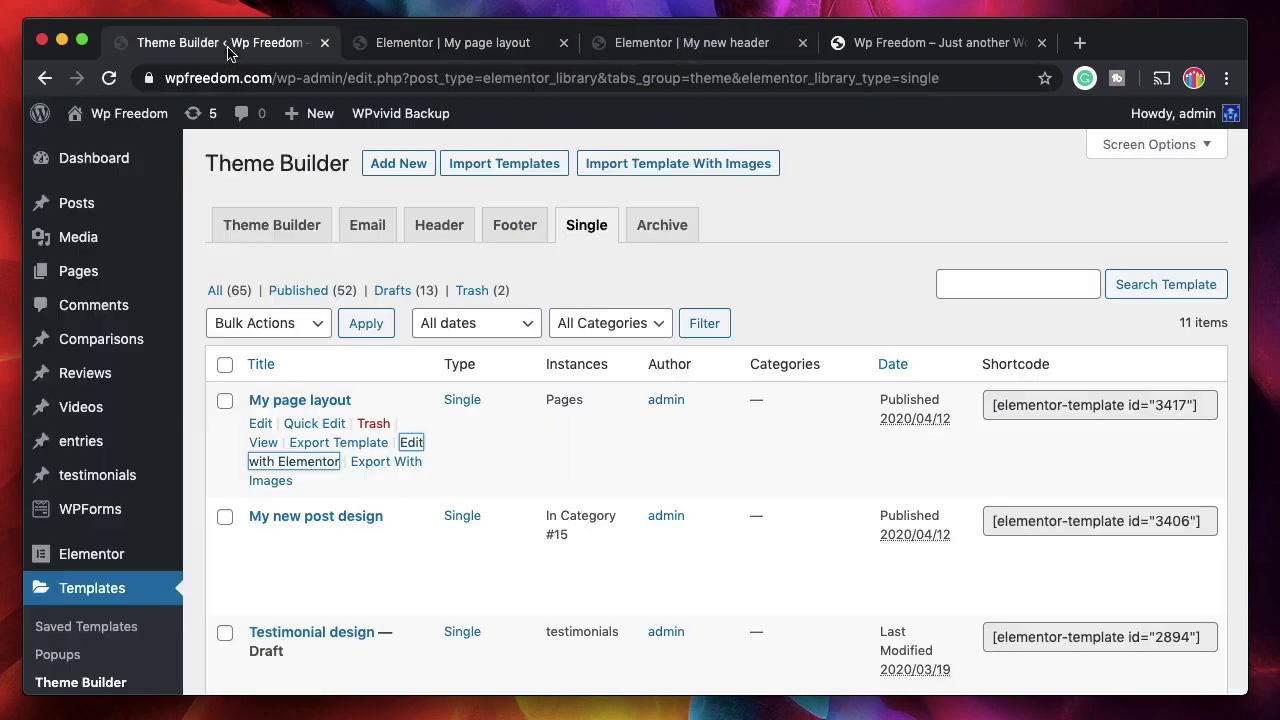
{"action": "mouse_move", "coordinate": [120, 280]}
{"action": "left_click", "coordinate": [210, 280]}
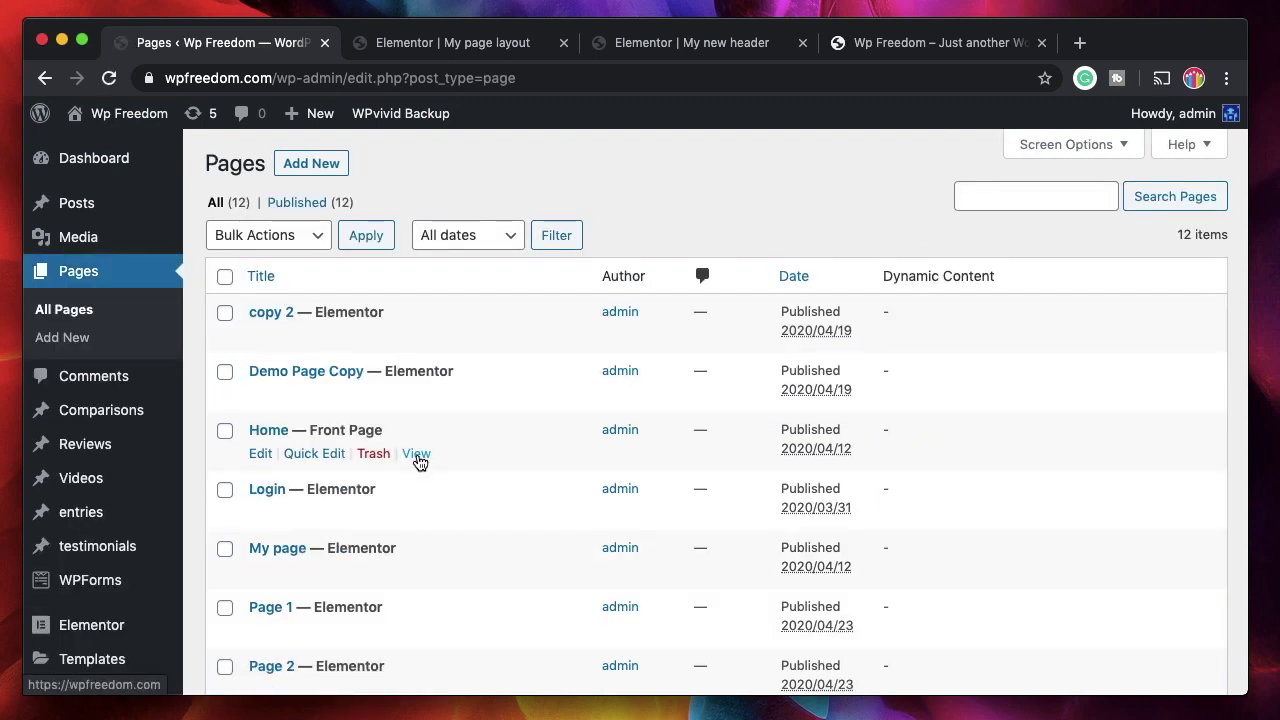
- View the live Home page and test its Contact me email link
{"action": "left_click", "coordinate": [416, 454], "text": "super"}
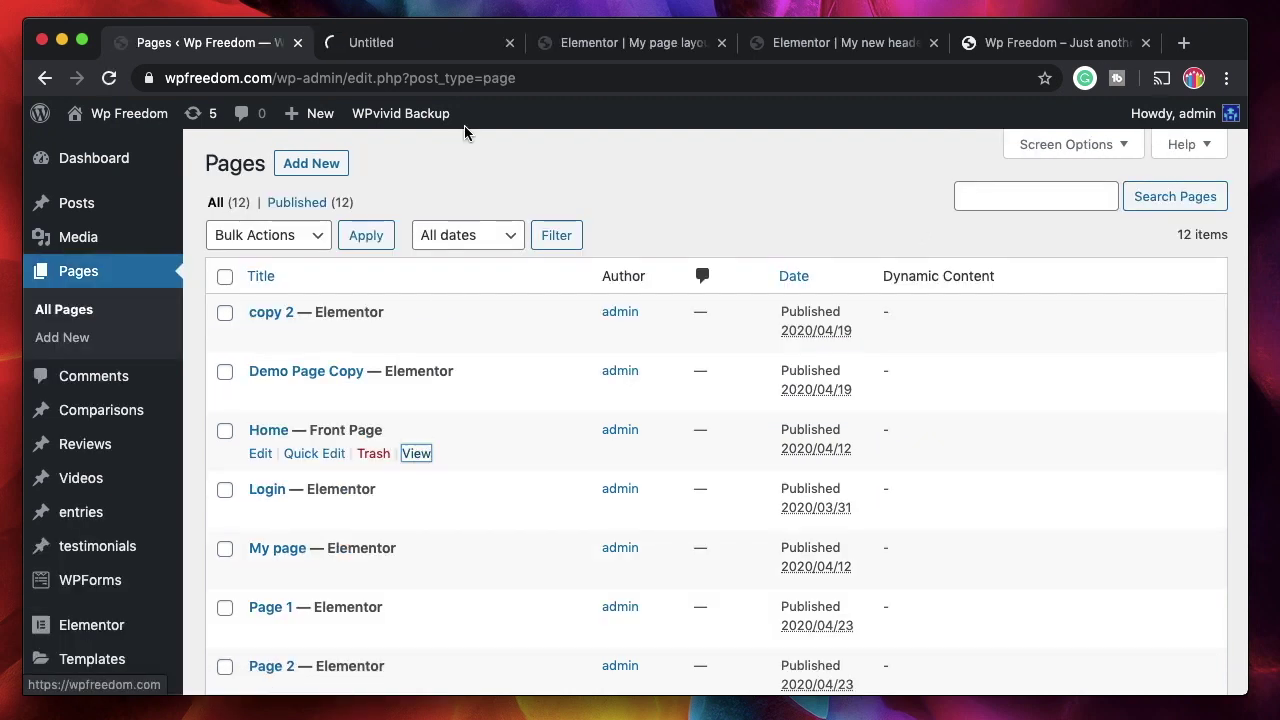
{"action": "left_click", "coordinate": [416, 48]}
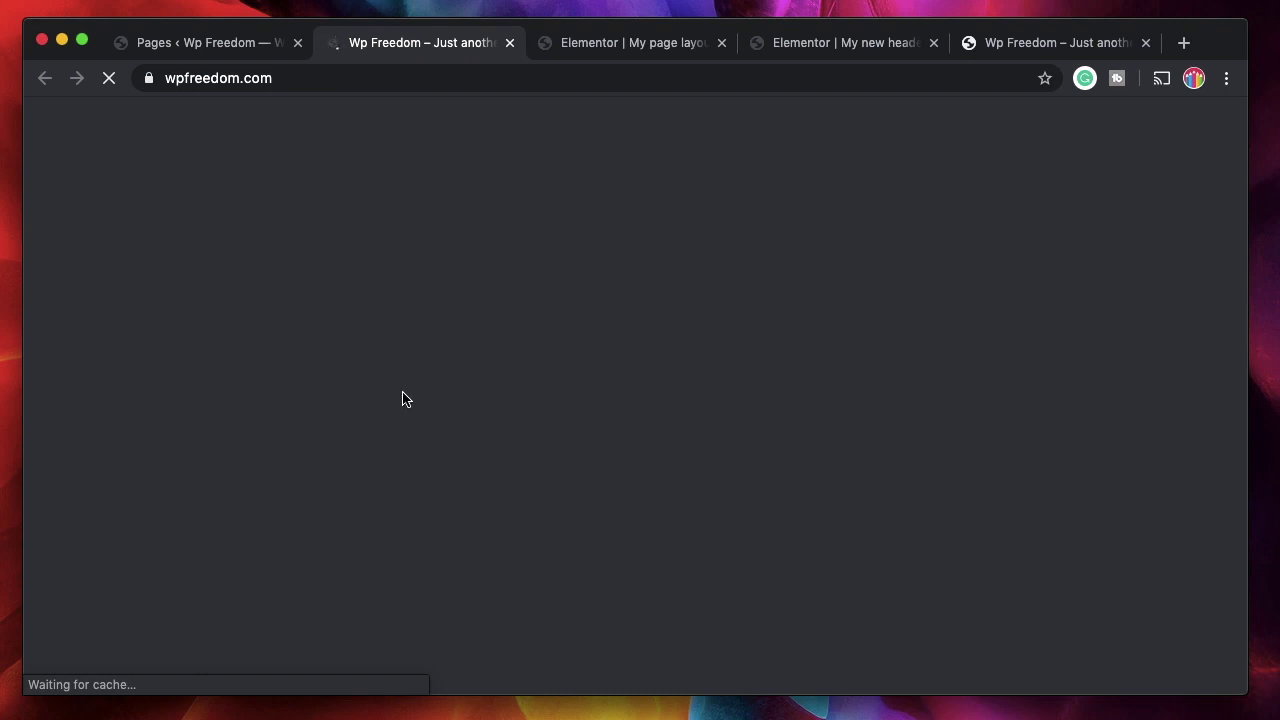
{"action": "scroll", "coordinate": [362, 464], "scroll_direction": "down", "scroll_amount": 10}
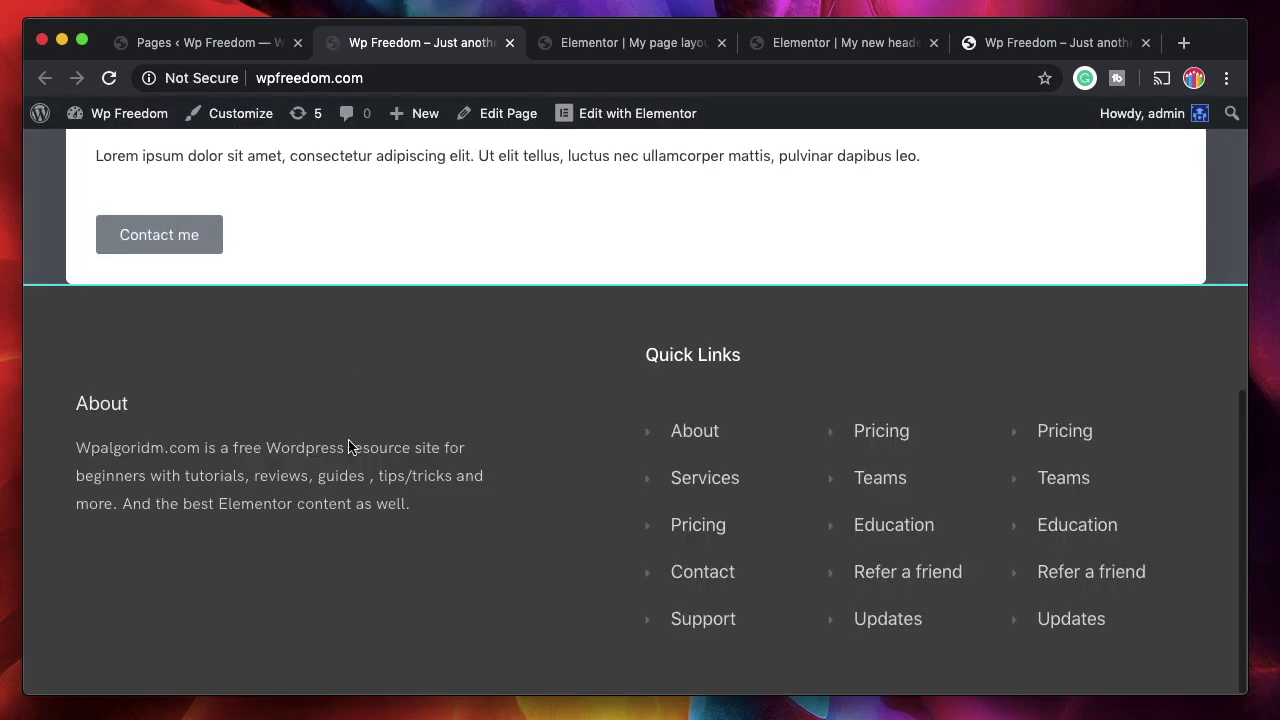
{"action": "left_click", "coordinate": [203, 238]}
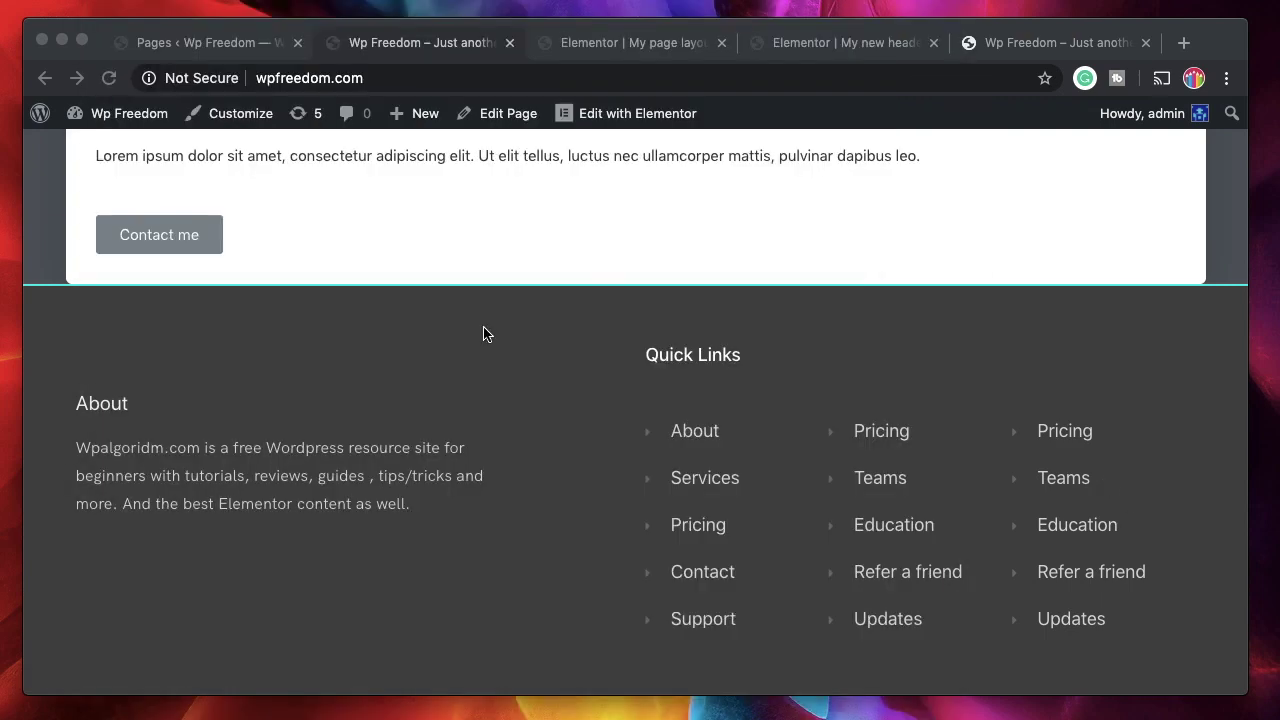
- Return through the browser tabs to the My page layout template in Elementor
{"action": "scroll", "coordinate": [489, 300], "scroll_direction": "up", "scroll_amount": 3}
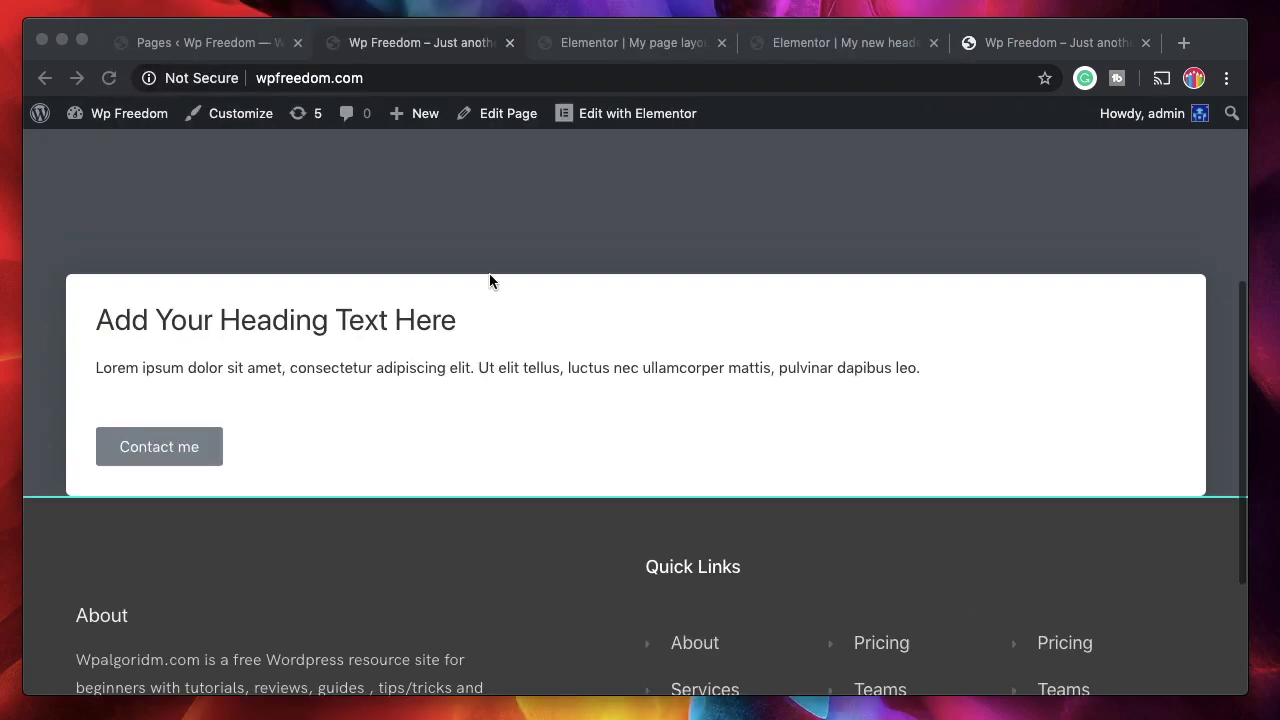
{"action": "left_click", "coordinate": [360, 50]}
{"action": "left_click", "coordinate": [216, 50]}
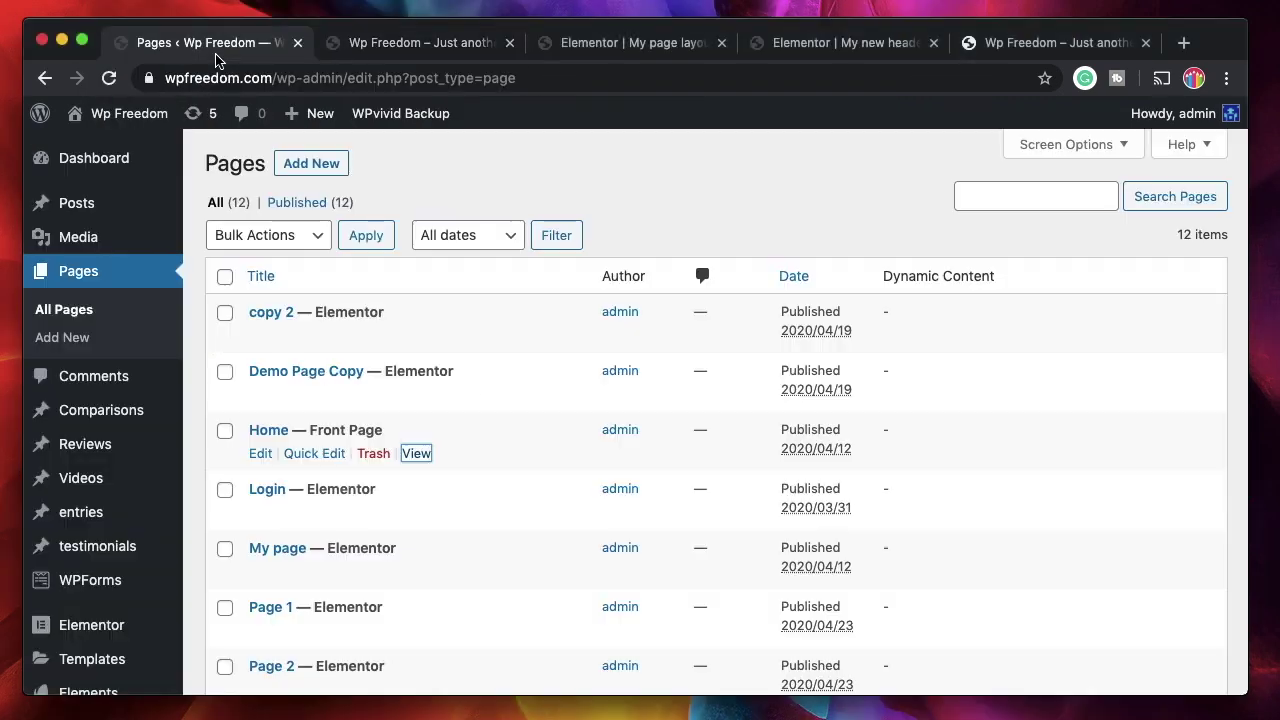
{"action": "left_click", "coordinate": [422, 48]}
{"action": "scroll", "coordinate": [443, 371], "scroll_direction": "up", "scroll_amount": 5}
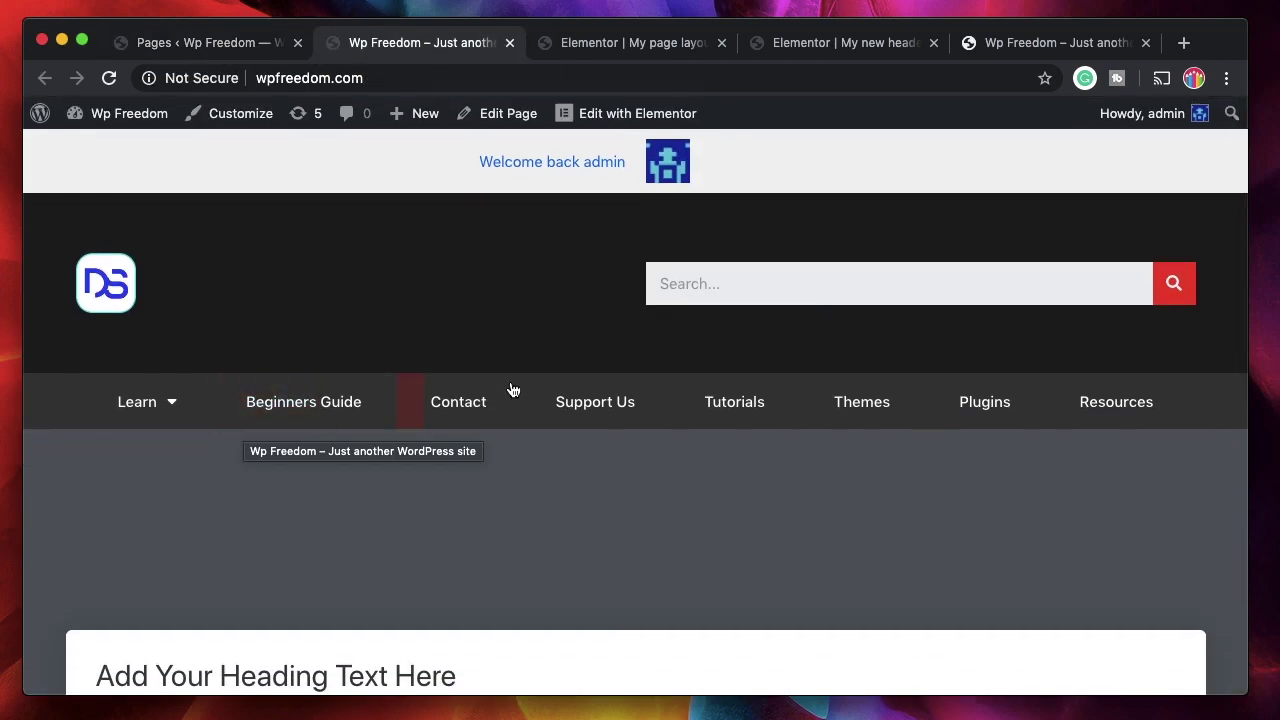
{"action": "left_click", "coordinate": [671, 44]}
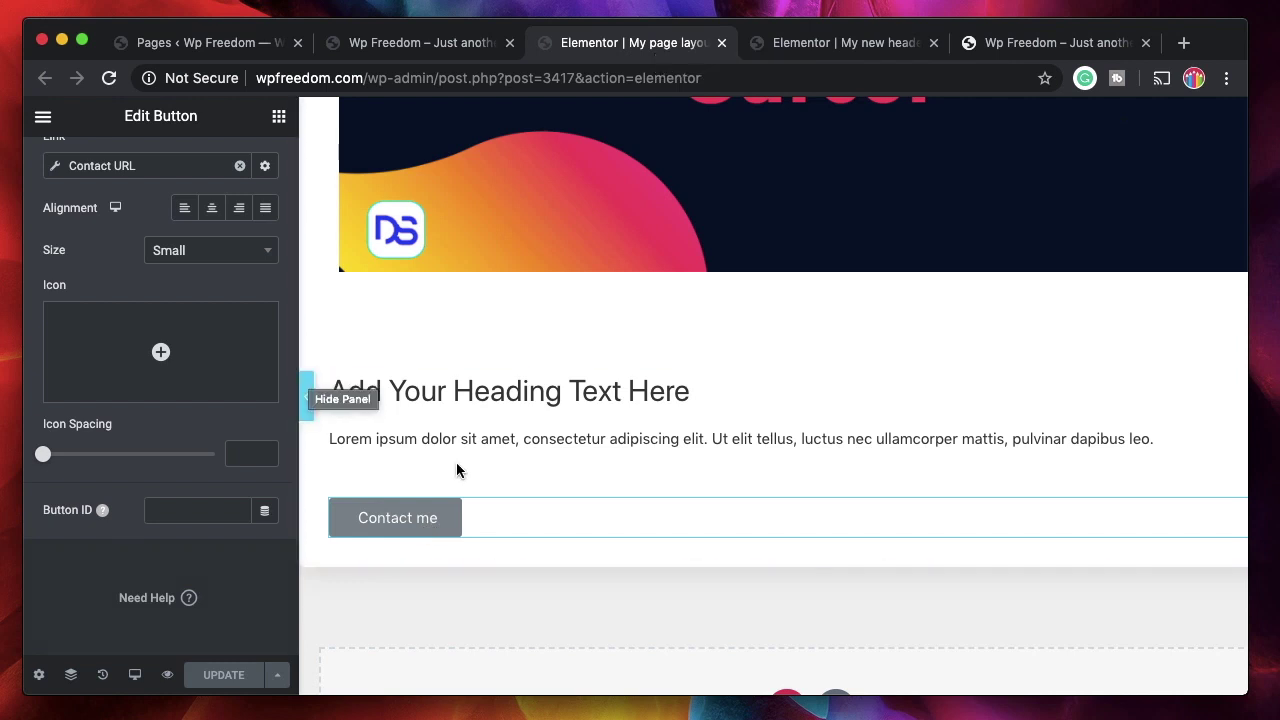
- Inspect the Contact URL tag's recipient email and message fields, then close it
{"action": "mouse_move", "coordinate": [195, 360]}
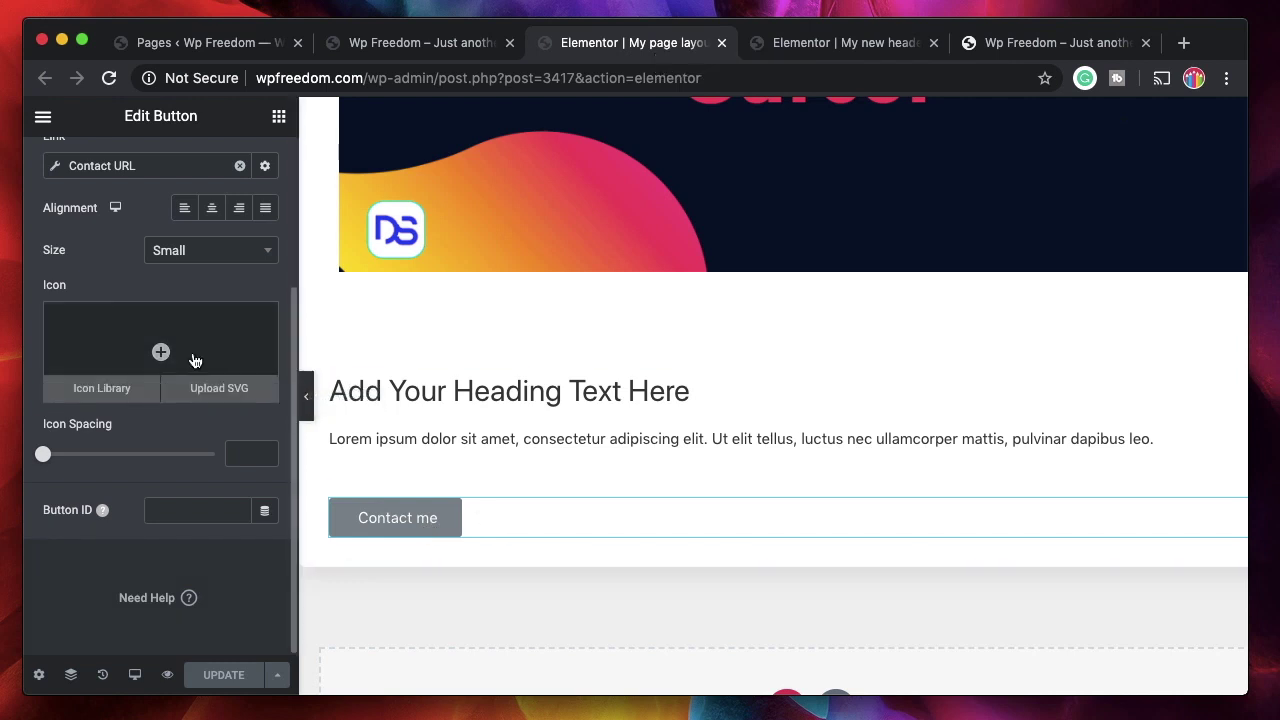
{"action": "scroll", "coordinate": [195, 360], "scroll_direction": "up", "scroll_amount": 3}
{"action": "left_click", "coordinate": [120, 302]}
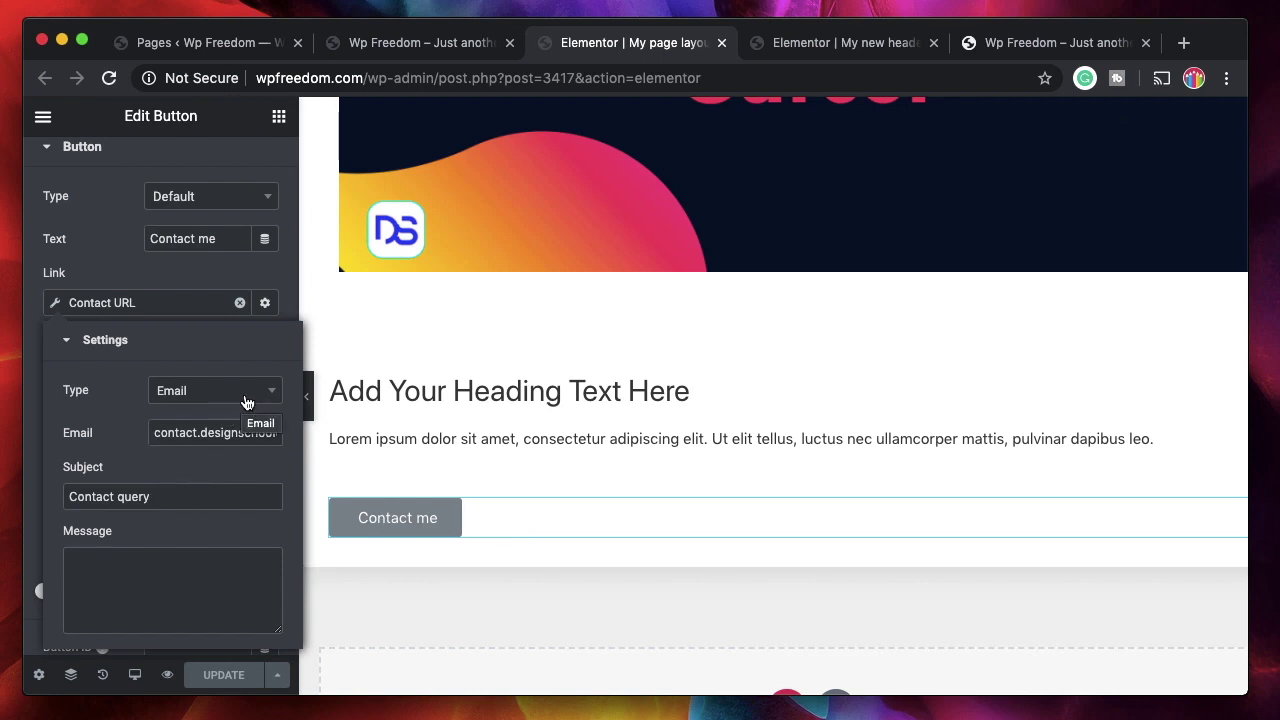
{"action": "triple_click", "coordinate": [208, 432]}
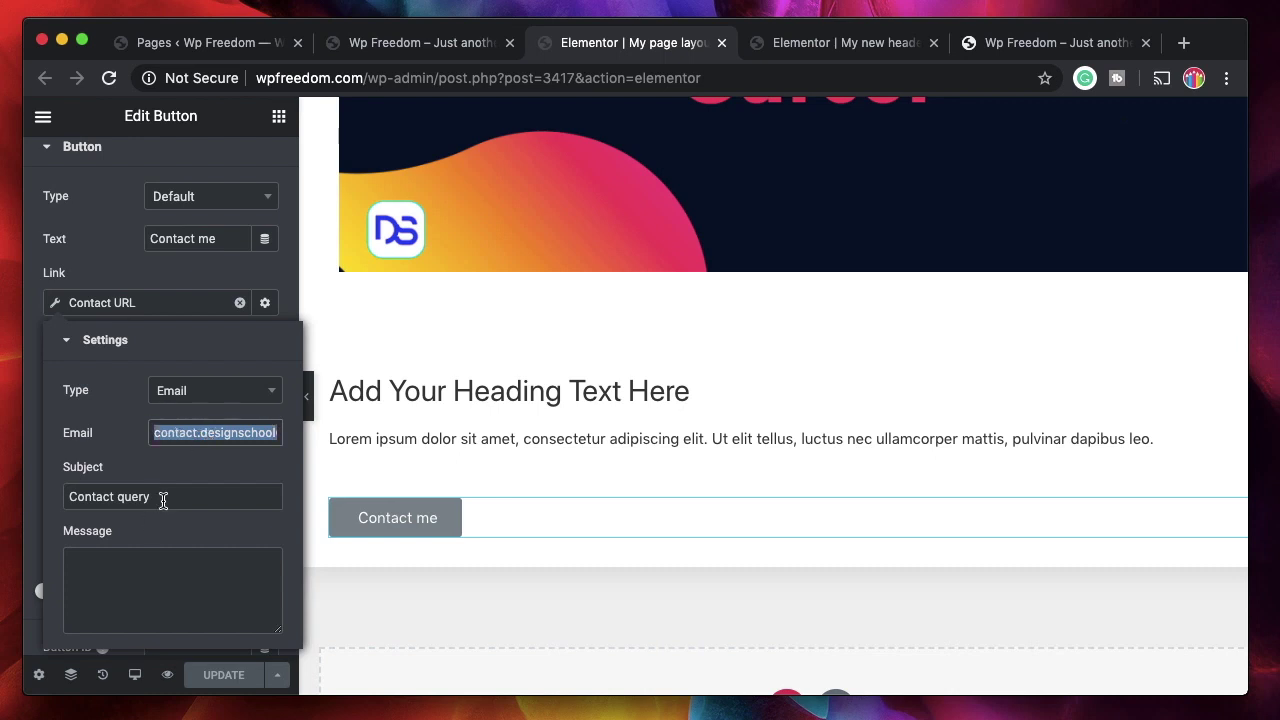
{"action": "left_click", "coordinate": [109, 571]}
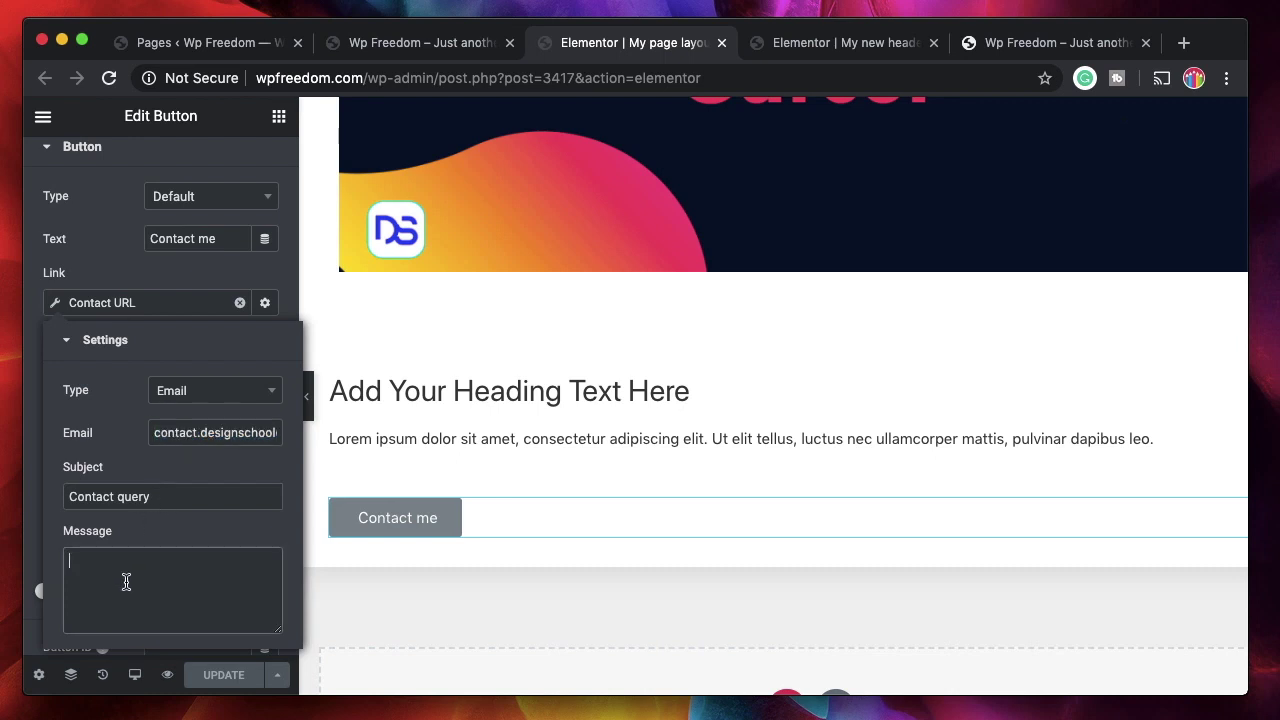
{"action": "left_click", "coordinate": [223, 286]}
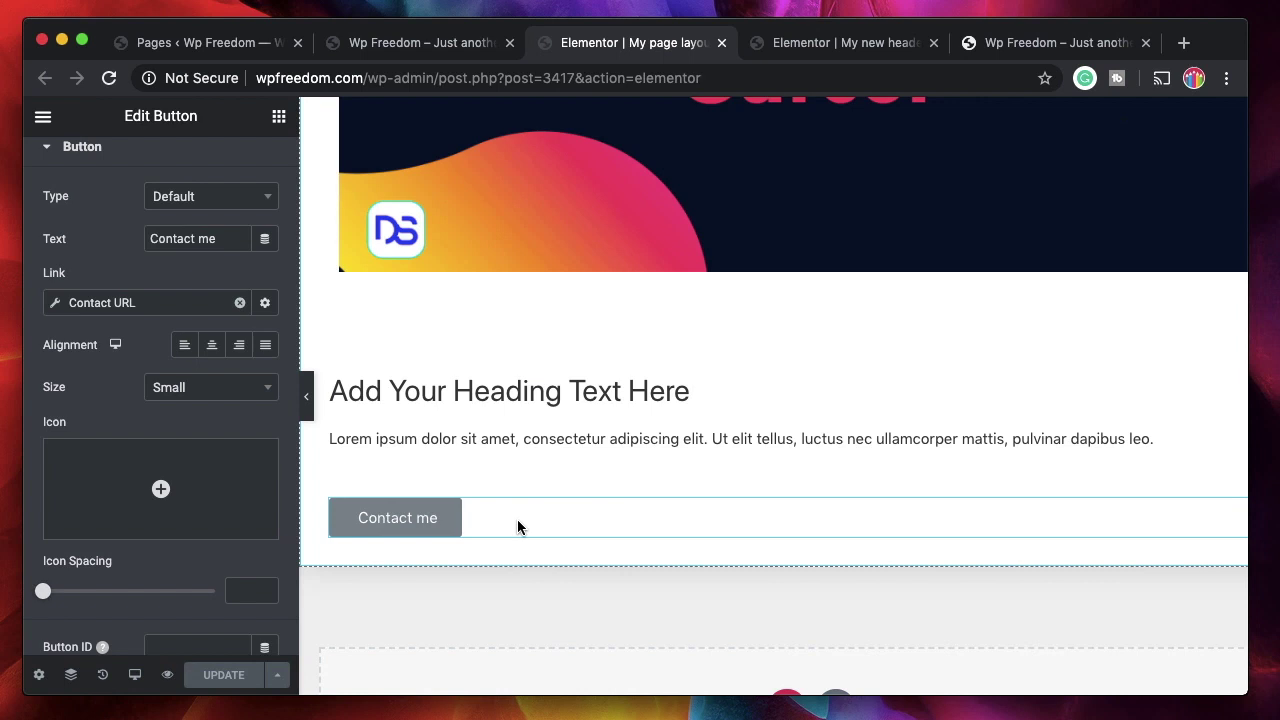
- Show Elementor's panel of widgets that can be added
{"action": "scroll", "coordinate": [482, 427], "scroll_direction": "up", "scroll_amount": 1}
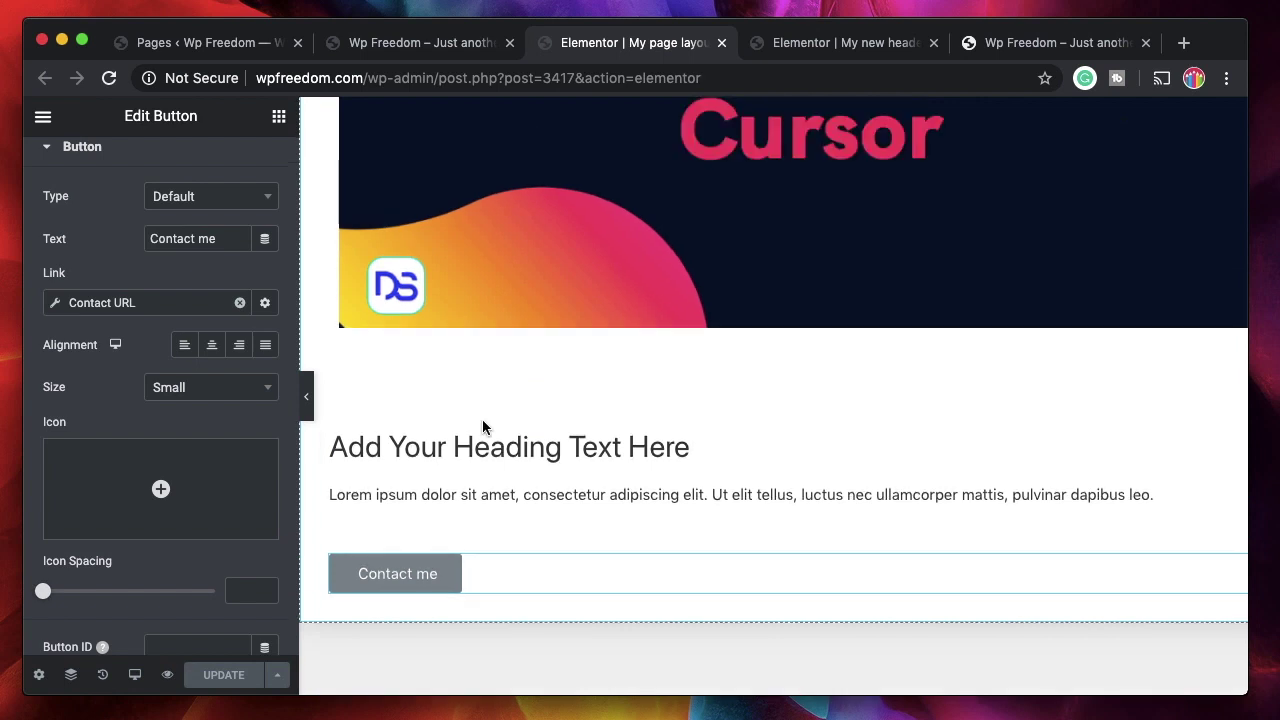
{"action": "scroll", "coordinate": [185, 352], "scroll_direction": "up", "scroll_amount": 1}
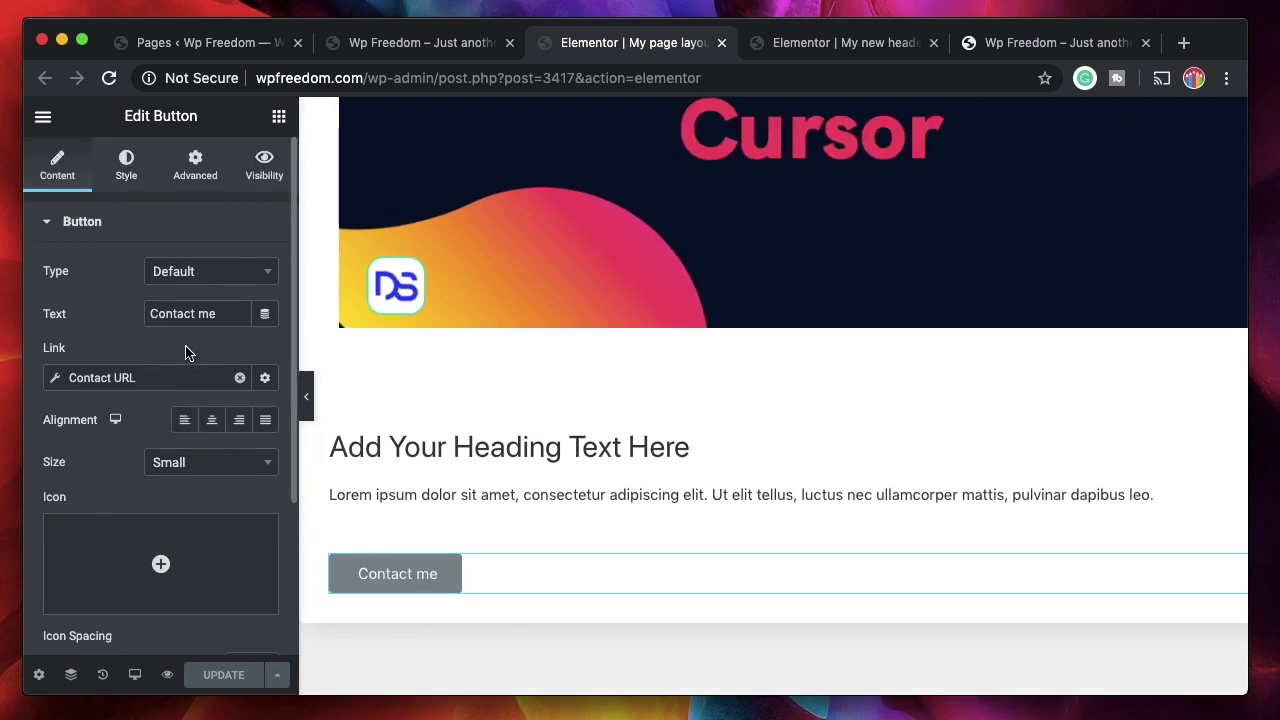
{"action": "left_click", "coordinate": [279, 114]}
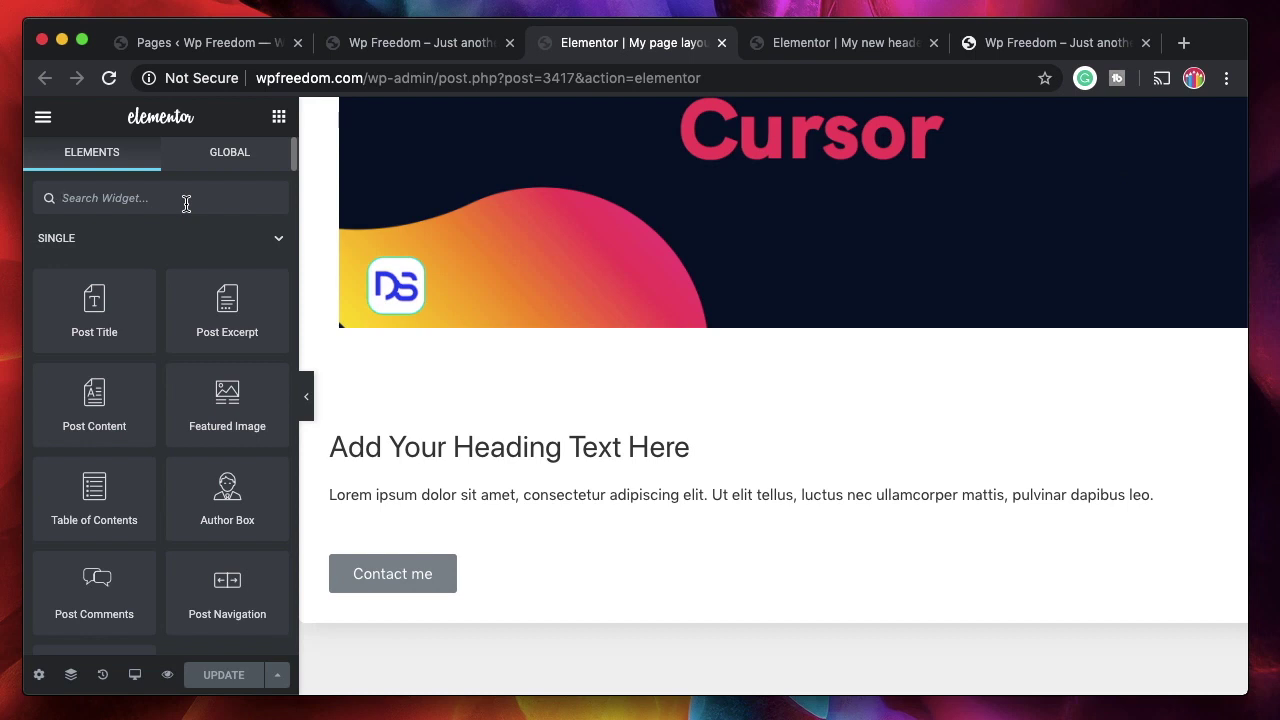
- Place an Image widget below the paragraph and show its Dynamic Tags sources
{"action": "type", "text": "ima"}
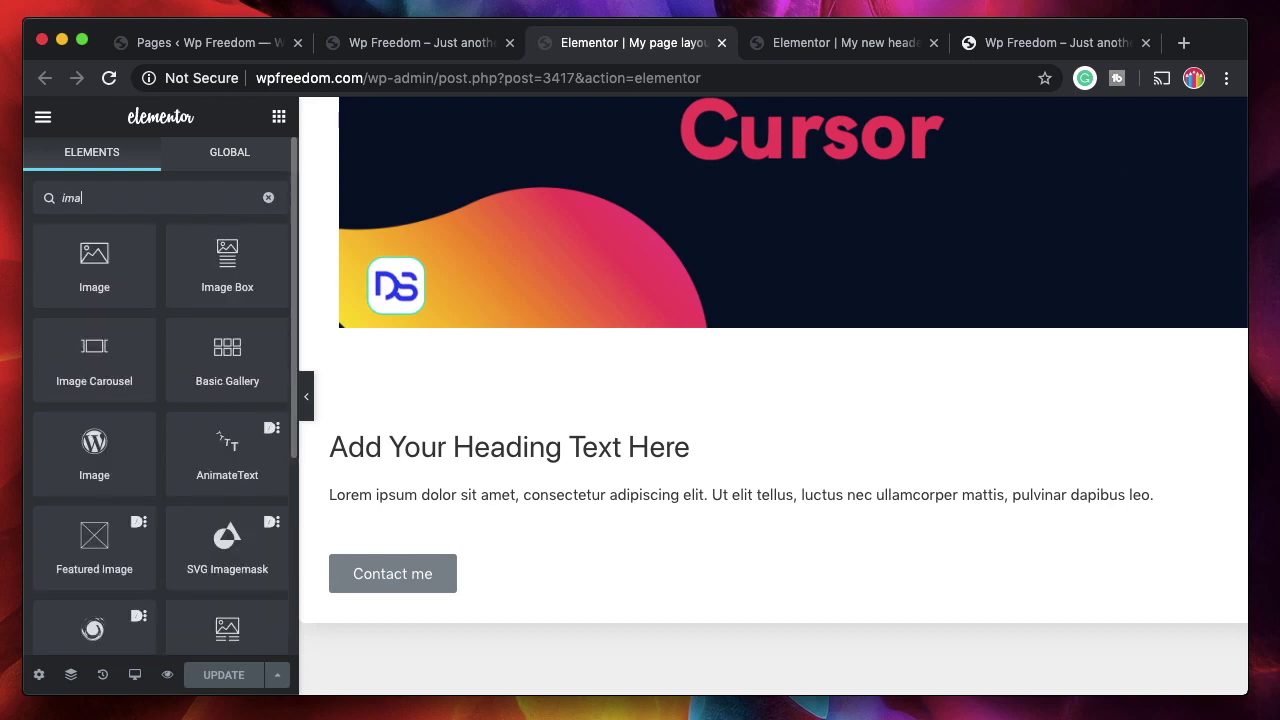
{"action": "left_click_drag", "start_coordinate": [94, 260], "coordinate": [468, 515]}
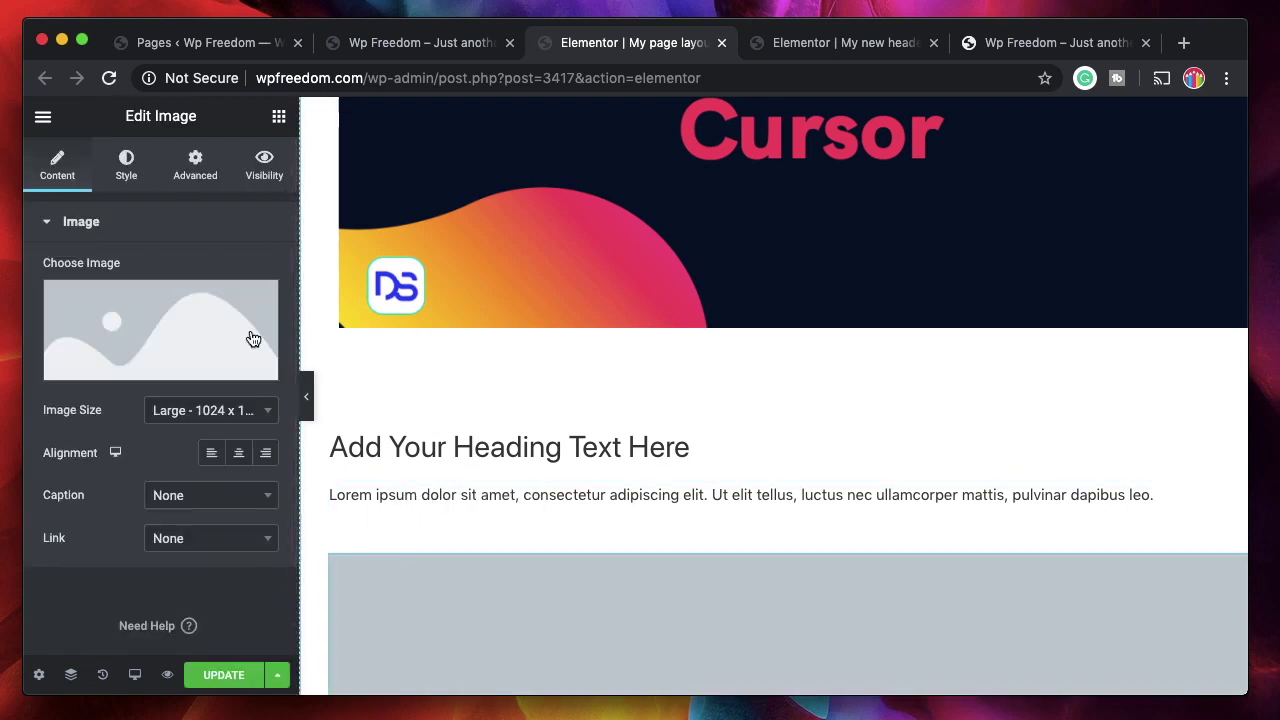
{"action": "mouse_move", "coordinate": [265, 372]}
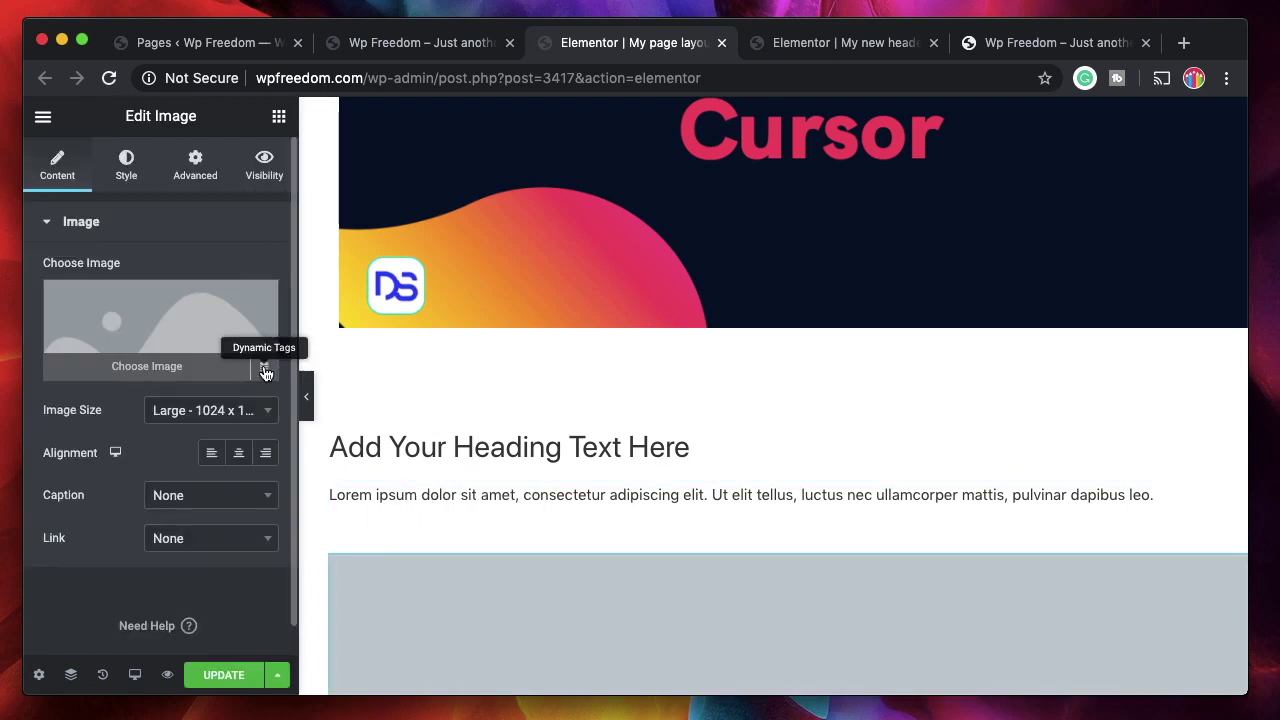
{"action": "scroll", "coordinate": [438, 628], "scroll_direction": "down", "scroll_amount": 5}
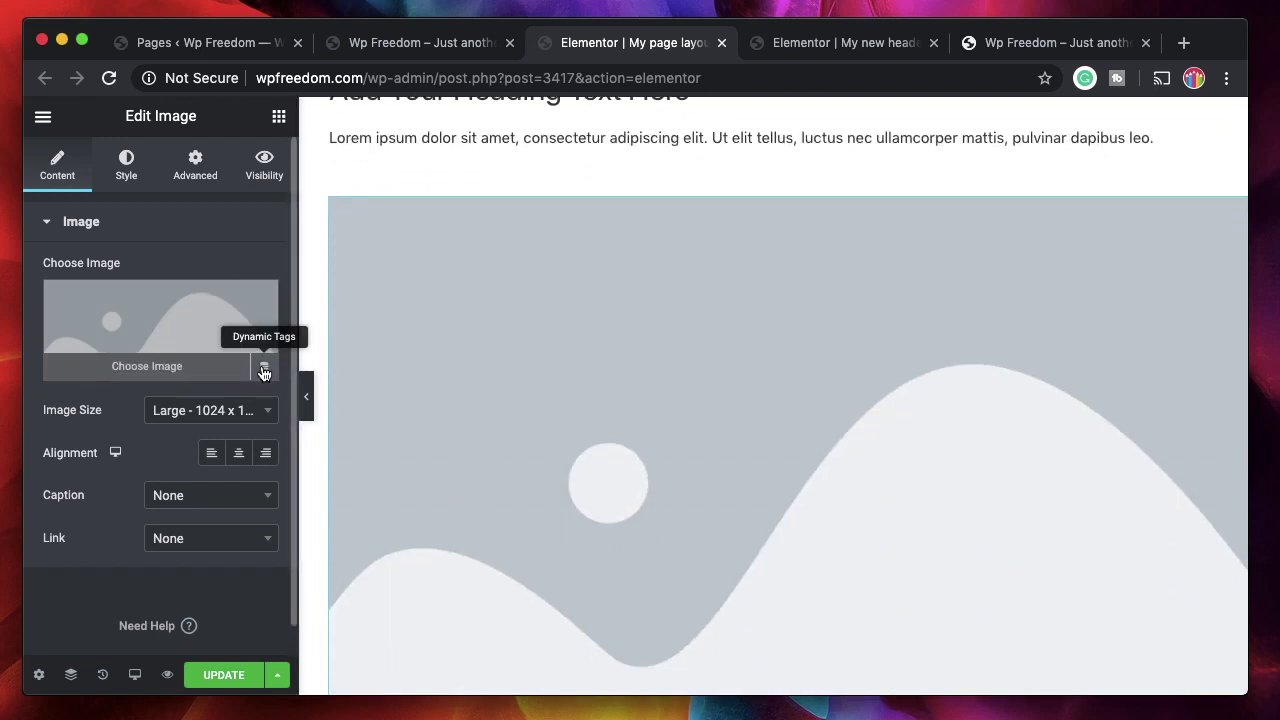
{"action": "left_click", "coordinate": [263, 369]}
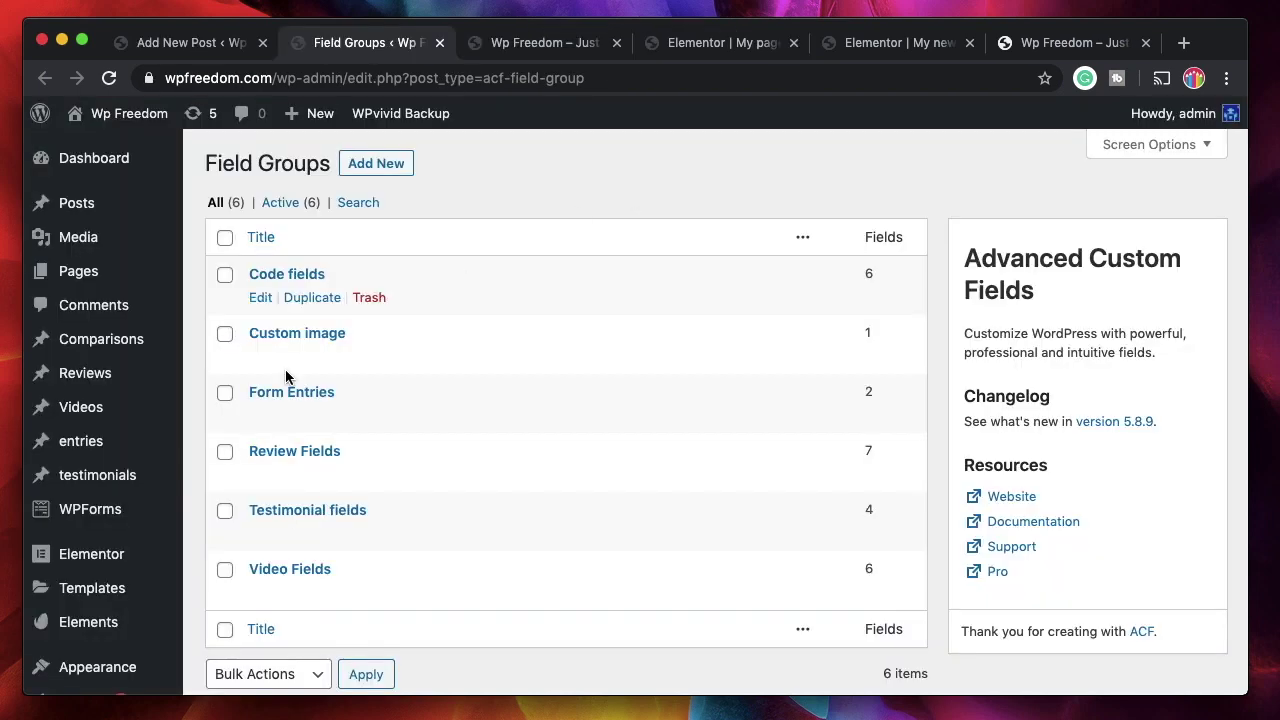
- Inspect the Custom image field group, then start editing the new post draft
{"action": "scroll", "coordinate": [100, 645], "scroll_direction": "down", "scroll_amount": 3}
{"action": "scroll", "coordinate": [90, 578], "scroll_direction": "down", "scroll_amount": 4}
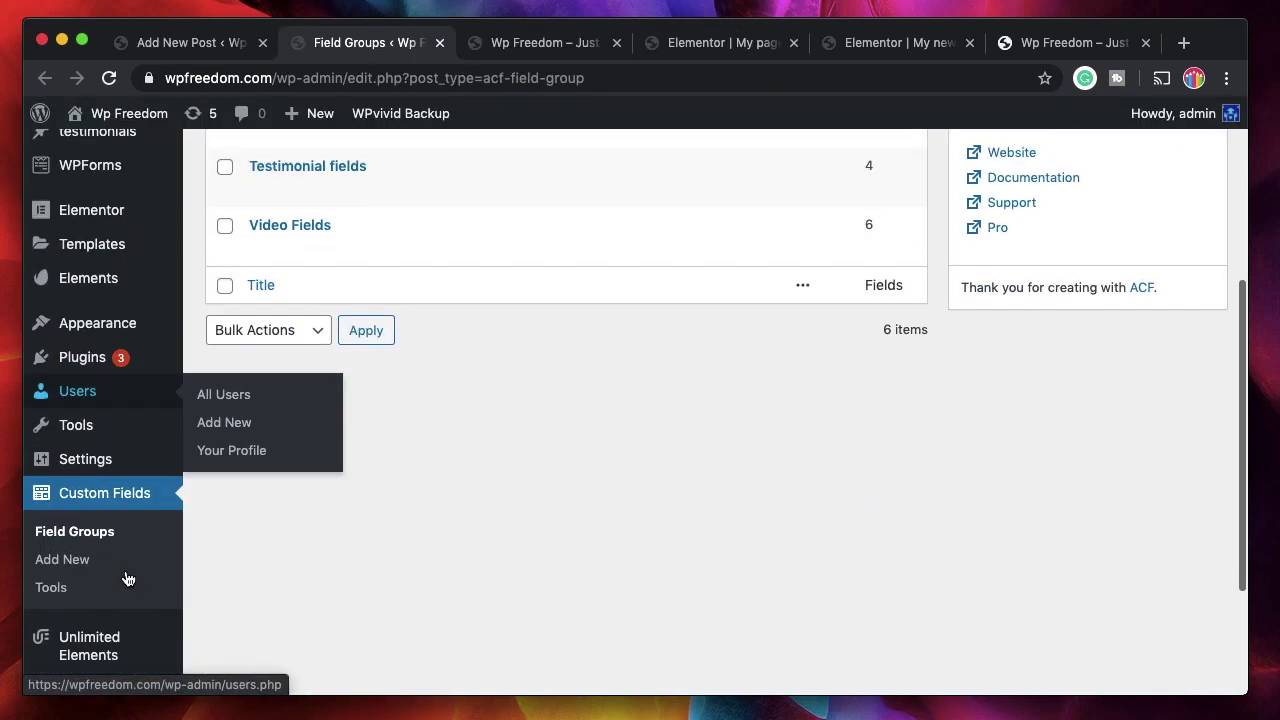
{"action": "scroll", "coordinate": [355, 459], "scroll_direction": "up", "scroll_amount": 7}
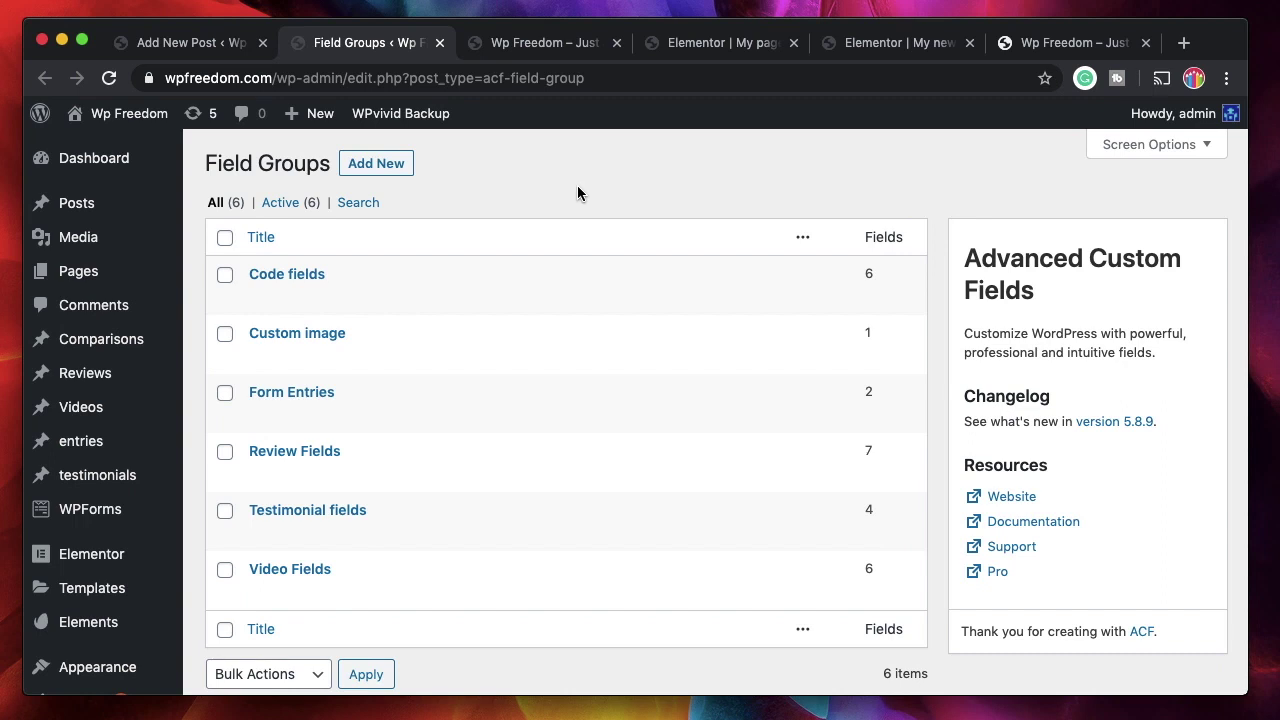
{"action": "mouse_move", "coordinate": [305, 352]}
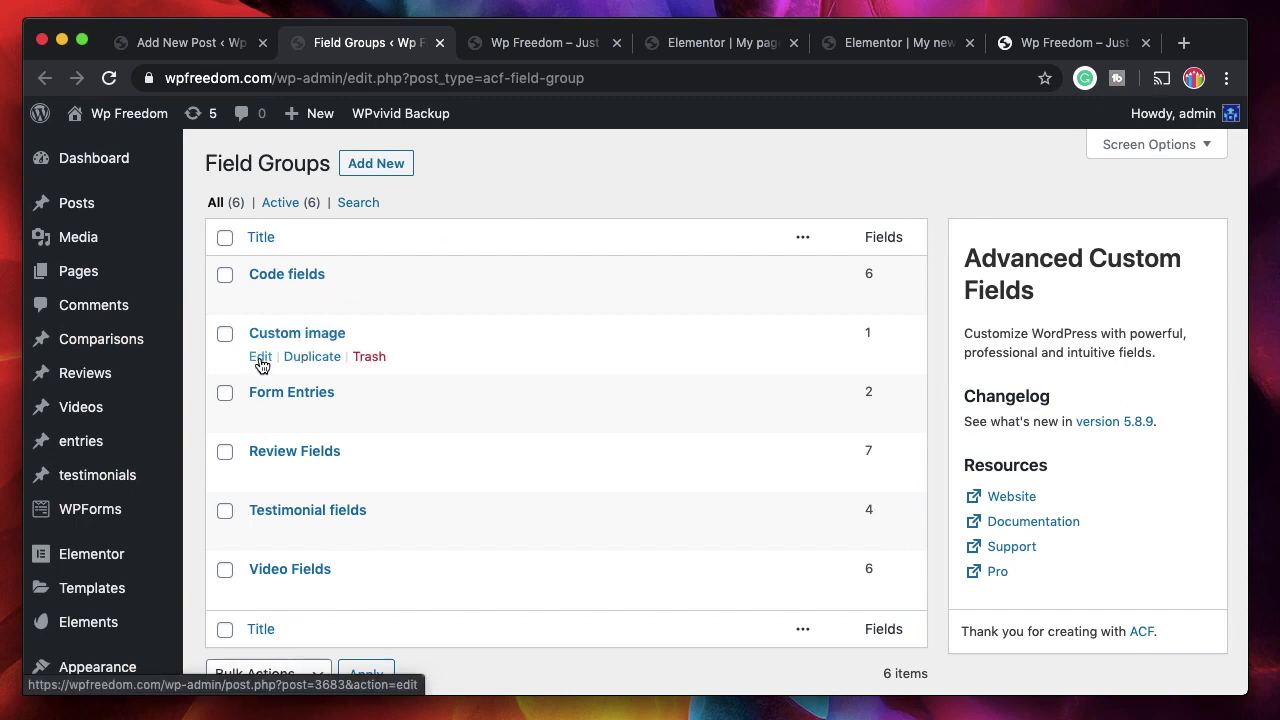
{"action": "left_click", "coordinate": [260, 360]}
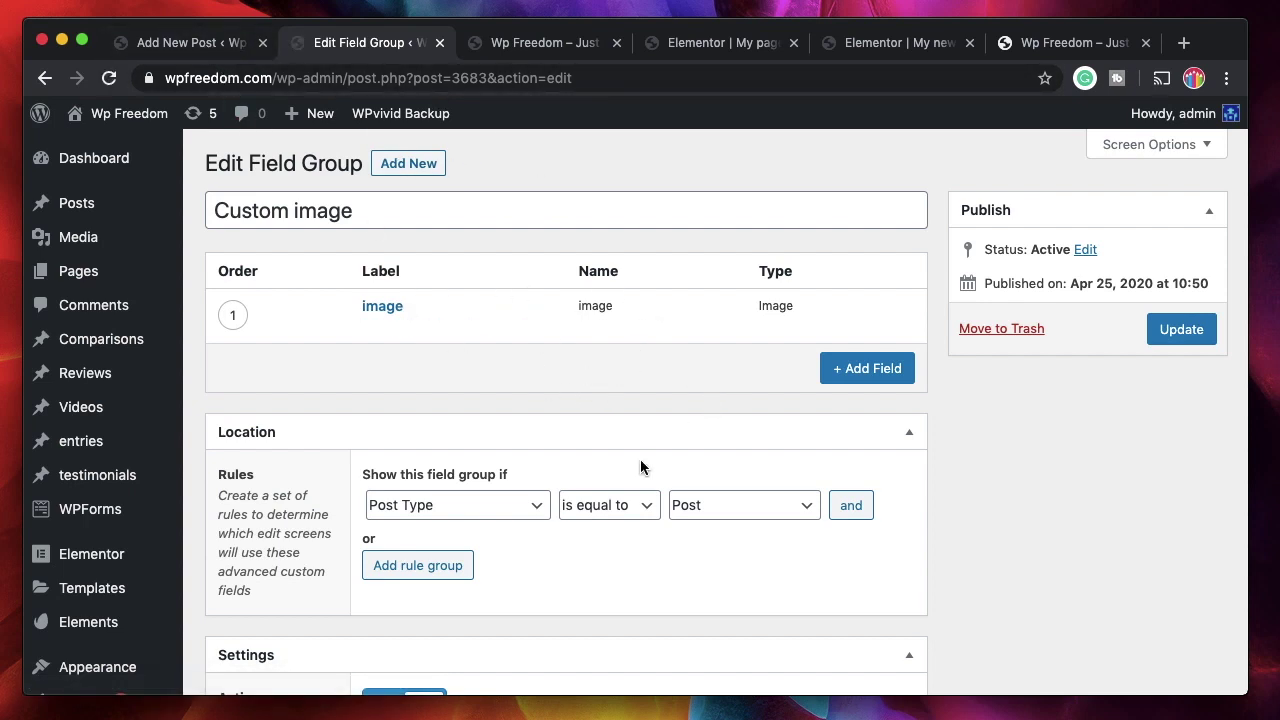
{"action": "left_click", "coordinate": [170, 44]}
{"action": "left_click", "coordinate": [589, 431]}
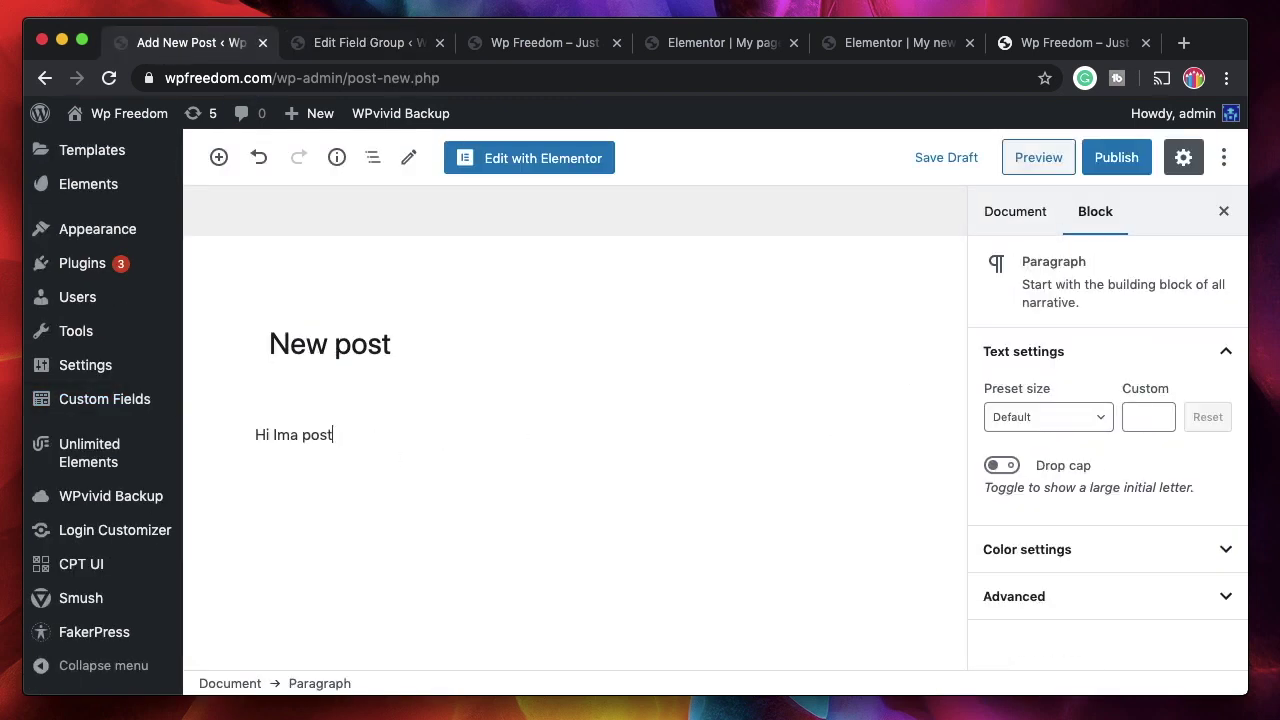
- Set the post's Custom image field to the teal chart icon cuteicon1Asset-1.svg
{"action": "scroll", "coordinate": [486, 511], "scroll_direction": "down", "scroll_amount": 5}
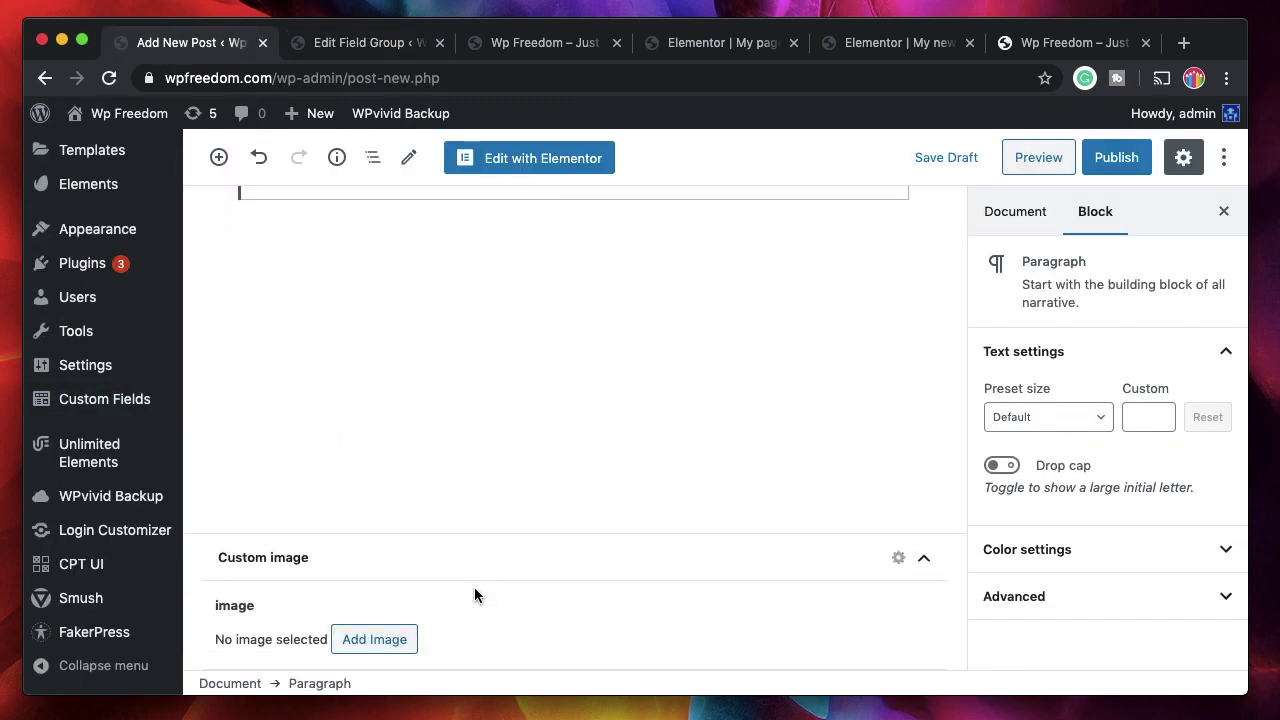
{"action": "left_click", "coordinate": [380, 639]}
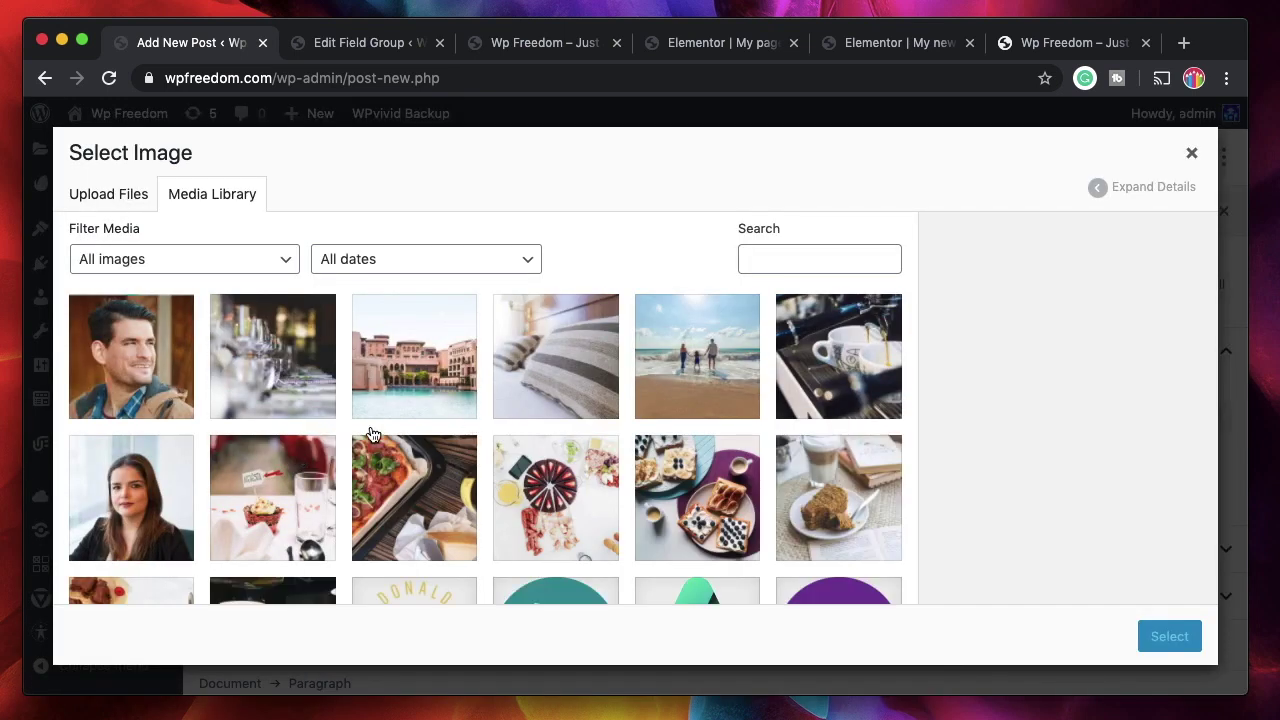
{"action": "scroll", "coordinate": [418, 445], "scroll_direction": "down", "scroll_amount": 3}
{"action": "scroll", "coordinate": [418, 445], "scroll_direction": "down", "scroll_amount": 2}
{"action": "left_click", "coordinate": [535, 510]}
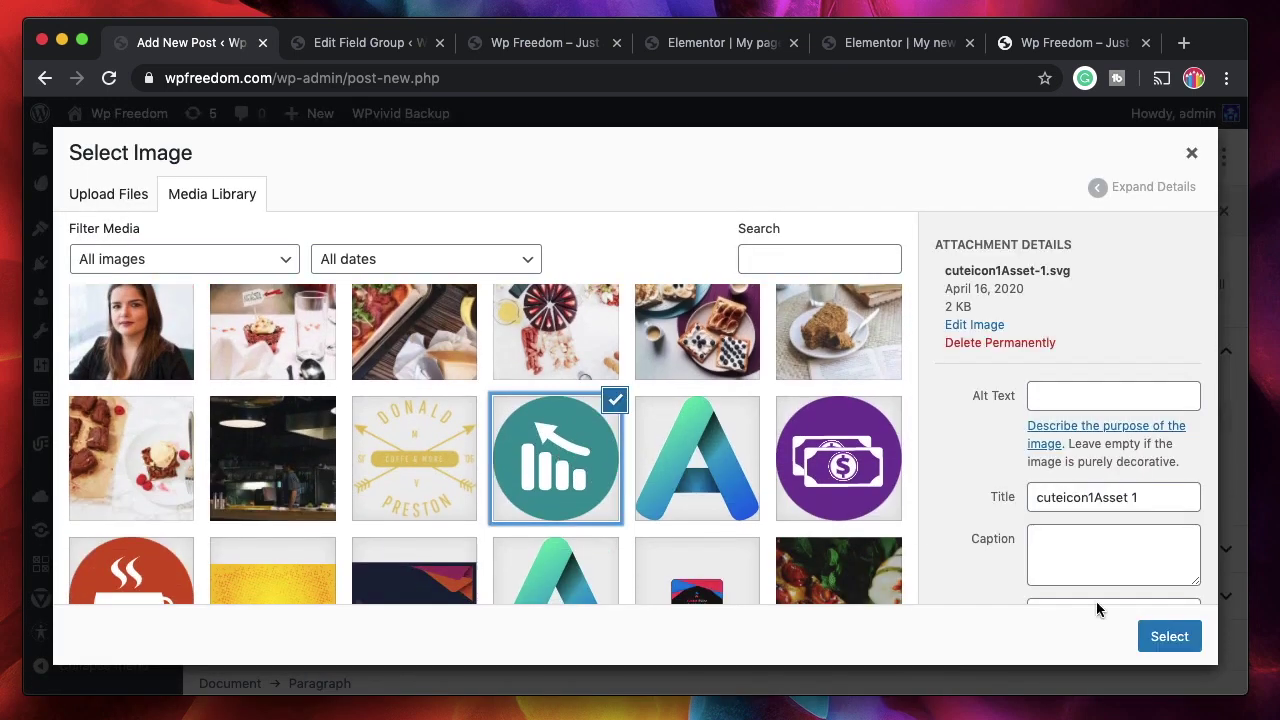
{"action": "left_click", "coordinate": [1163, 637]}
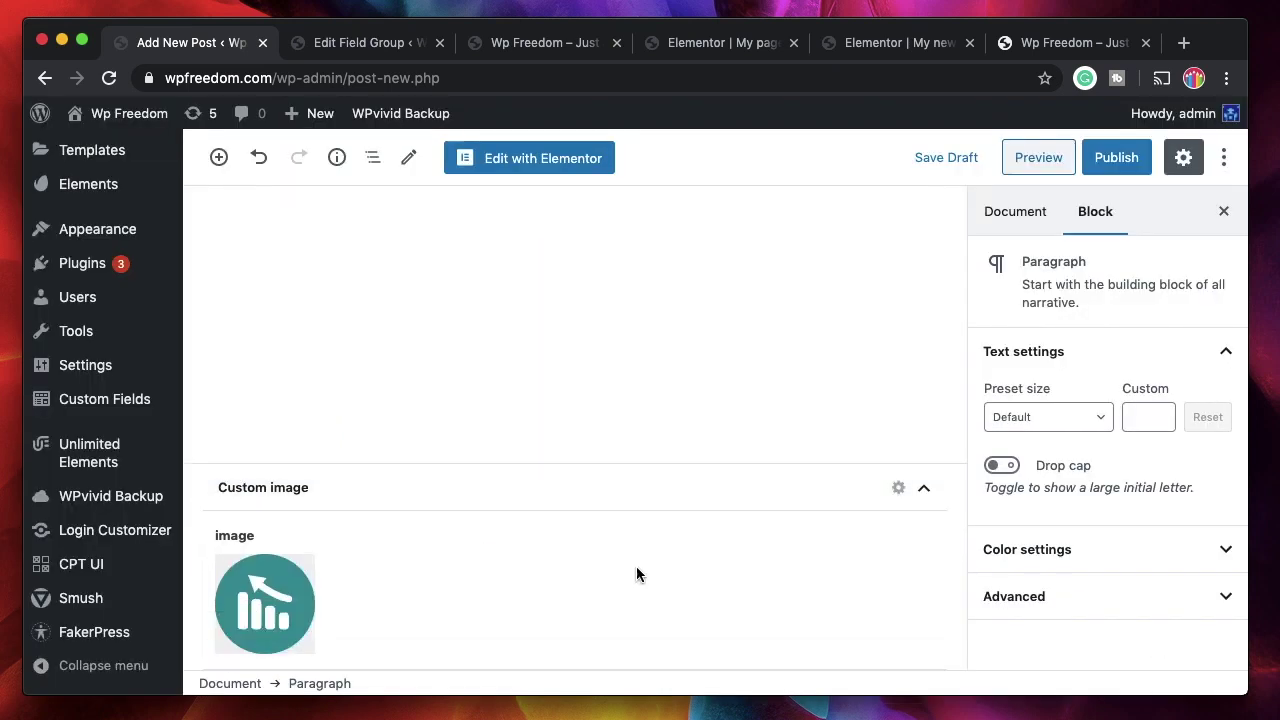
- Publish the new post and open the published post view
{"action": "scroll", "coordinate": [634, 414], "scroll_direction": "up", "scroll_amount": 3}
{"action": "scroll", "coordinate": [634, 408], "scroll_direction": "down", "scroll_amount": 4}
{"action": "left_click", "coordinate": [1117, 158]}
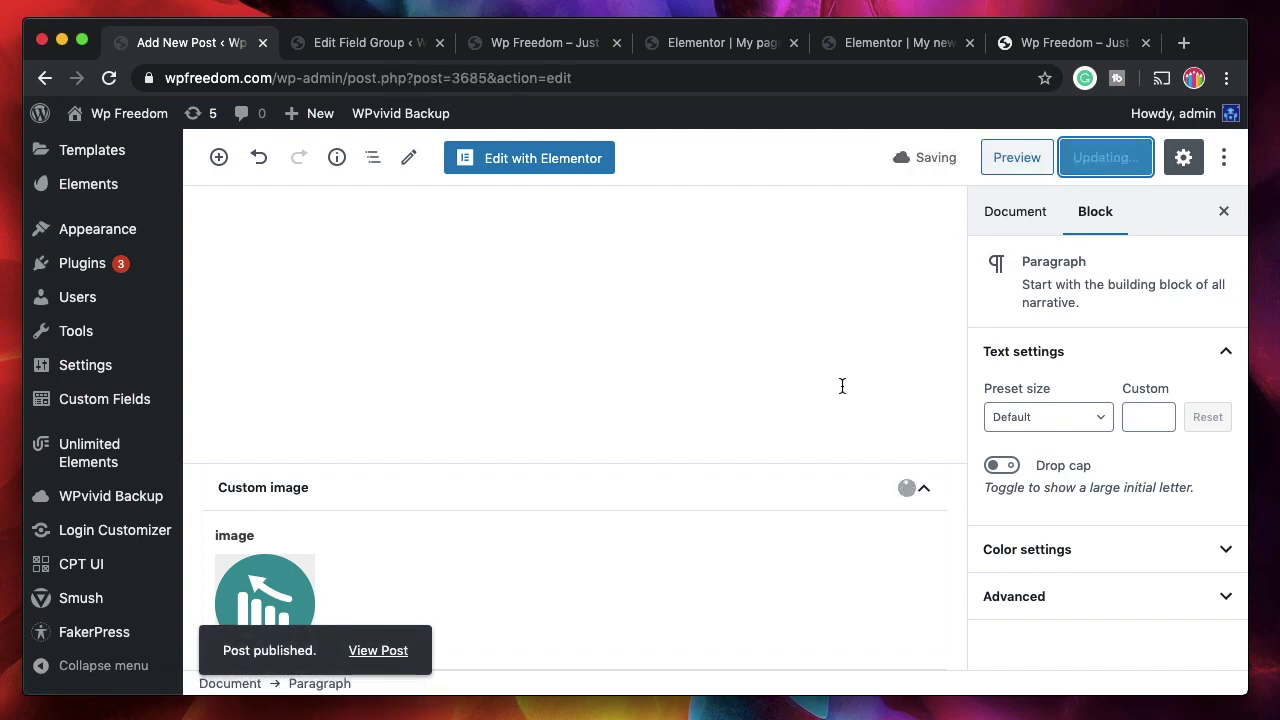
{"action": "left_click", "coordinate": [380, 651], "text": "super"}
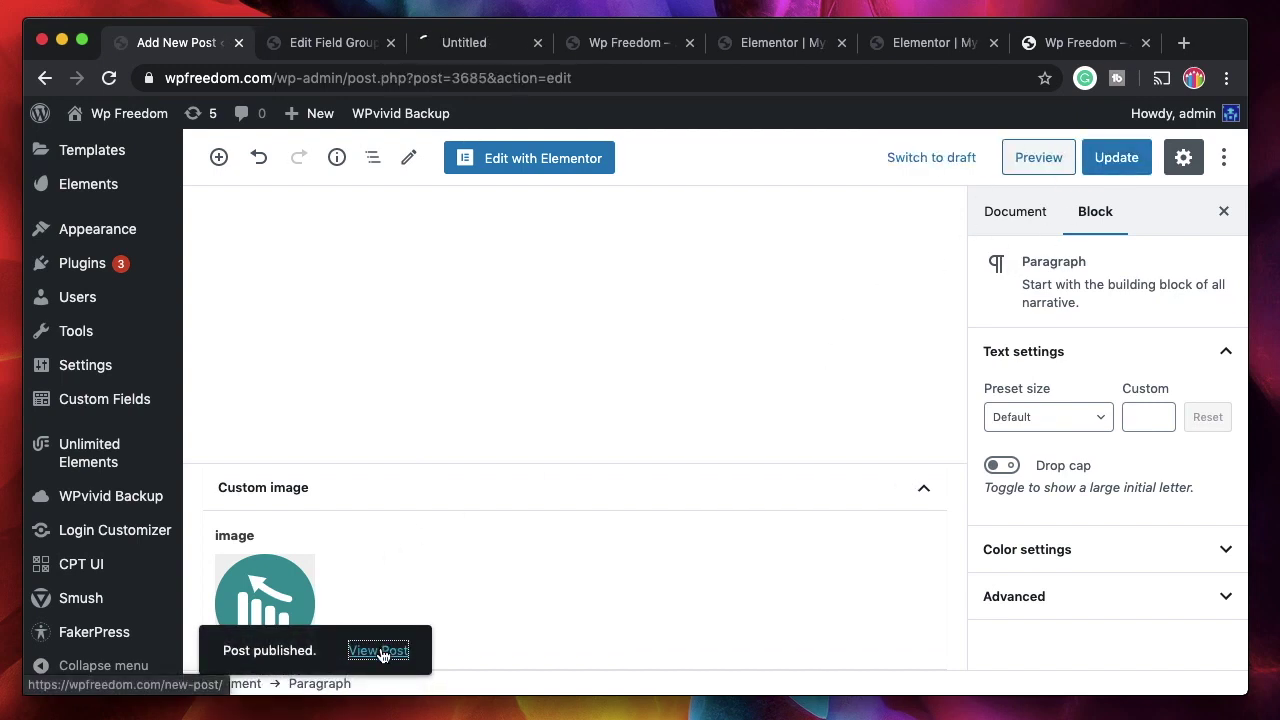
- Look over the published post in its browser tab
{"action": "left_click", "coordinate": [485, 45]}
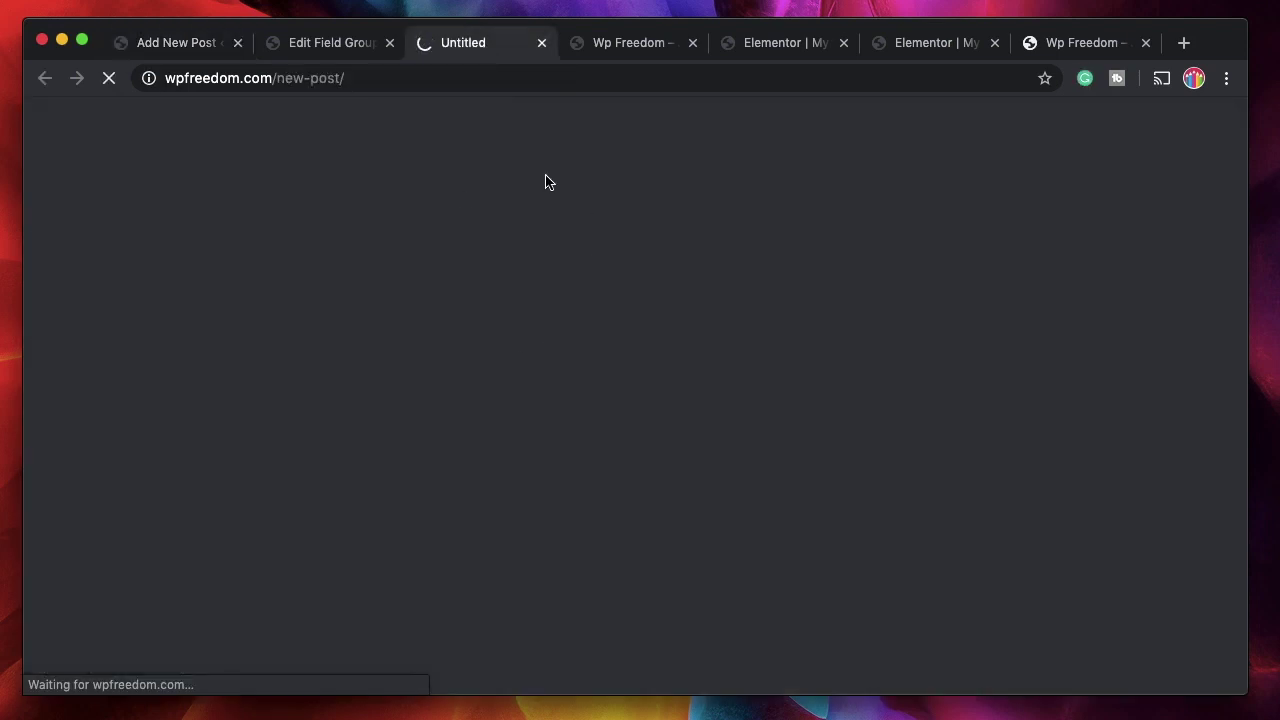
{"action": "left_click", "coordinate": [334, 45]}
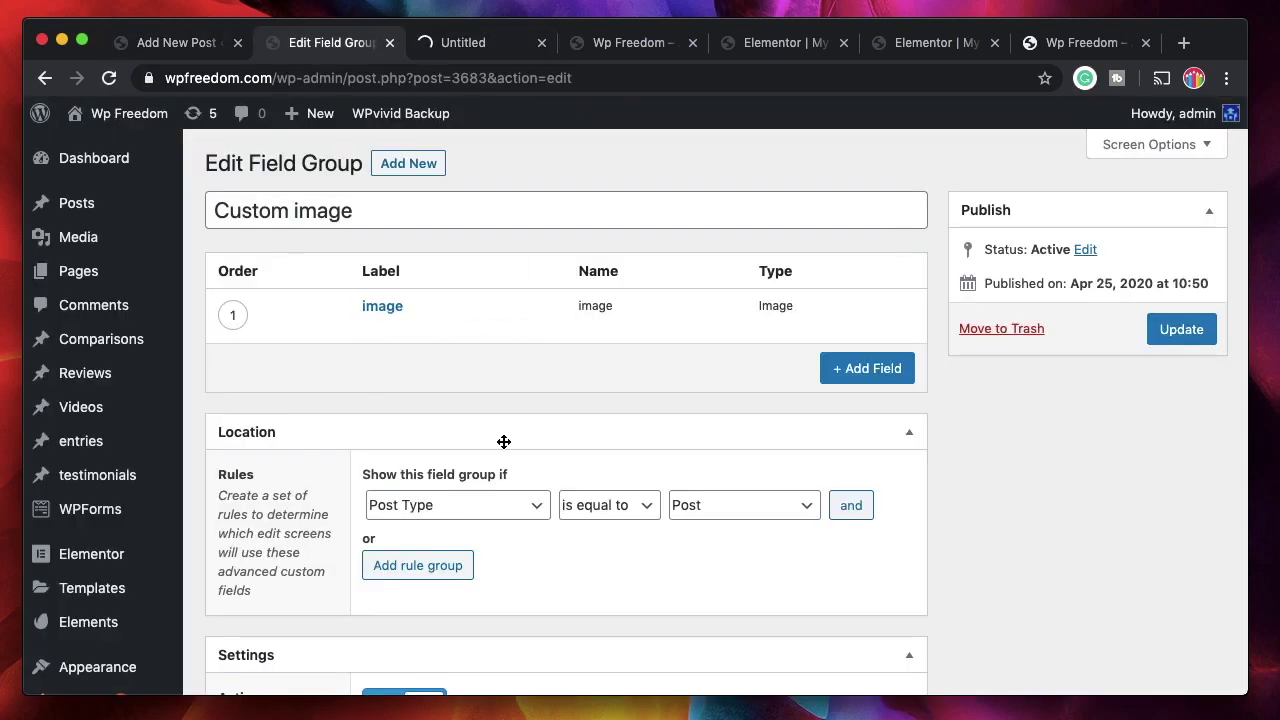
{"action": "left_click", "coordinate": [469, 45]}
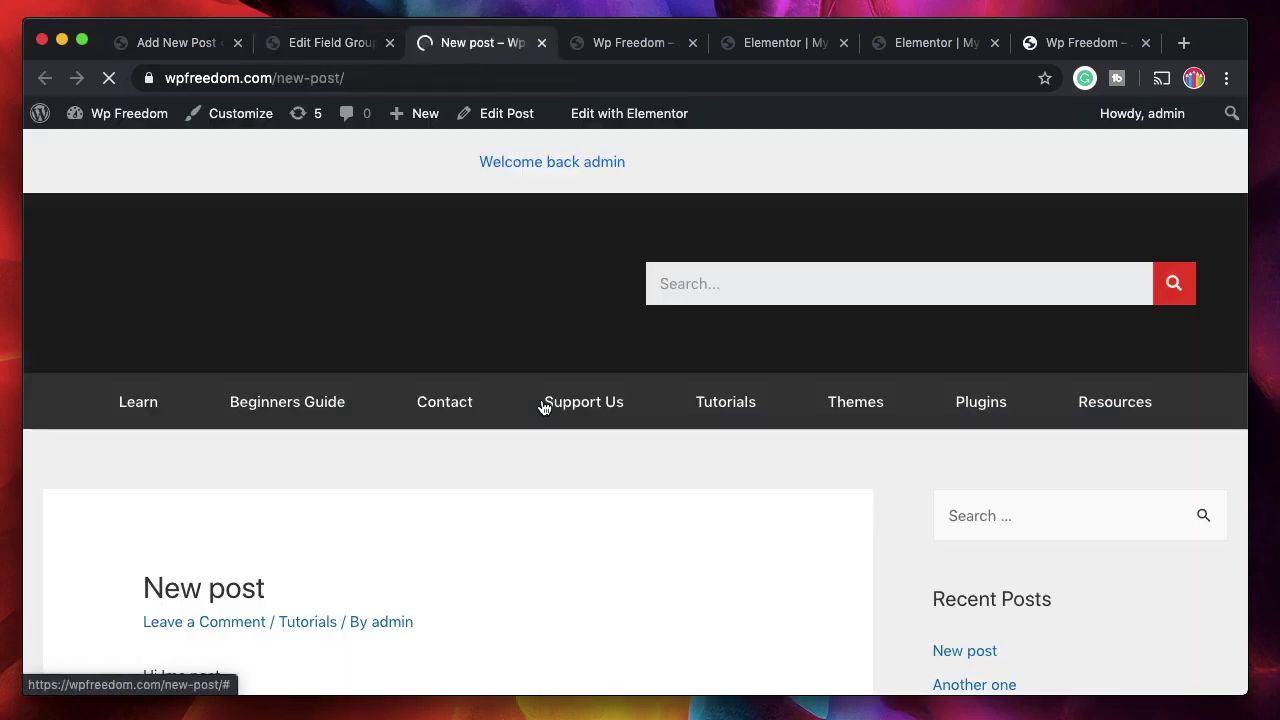
{"action": "scroll", "coordinate": [523, 580], "scroll_direction": "down", "scroll_amount": 5}
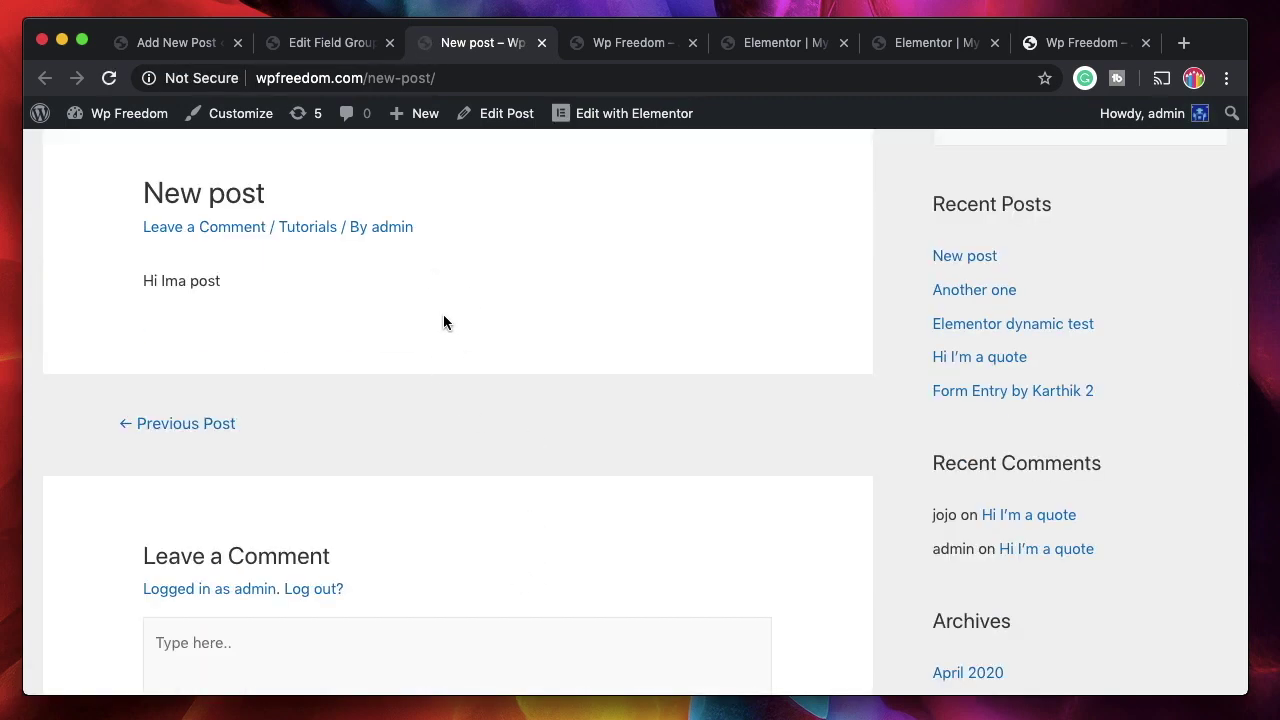
- Close the old Elementor editor tab, confirming to leave without saving
{"action": "left_click", "coordinate": [302, 43]}
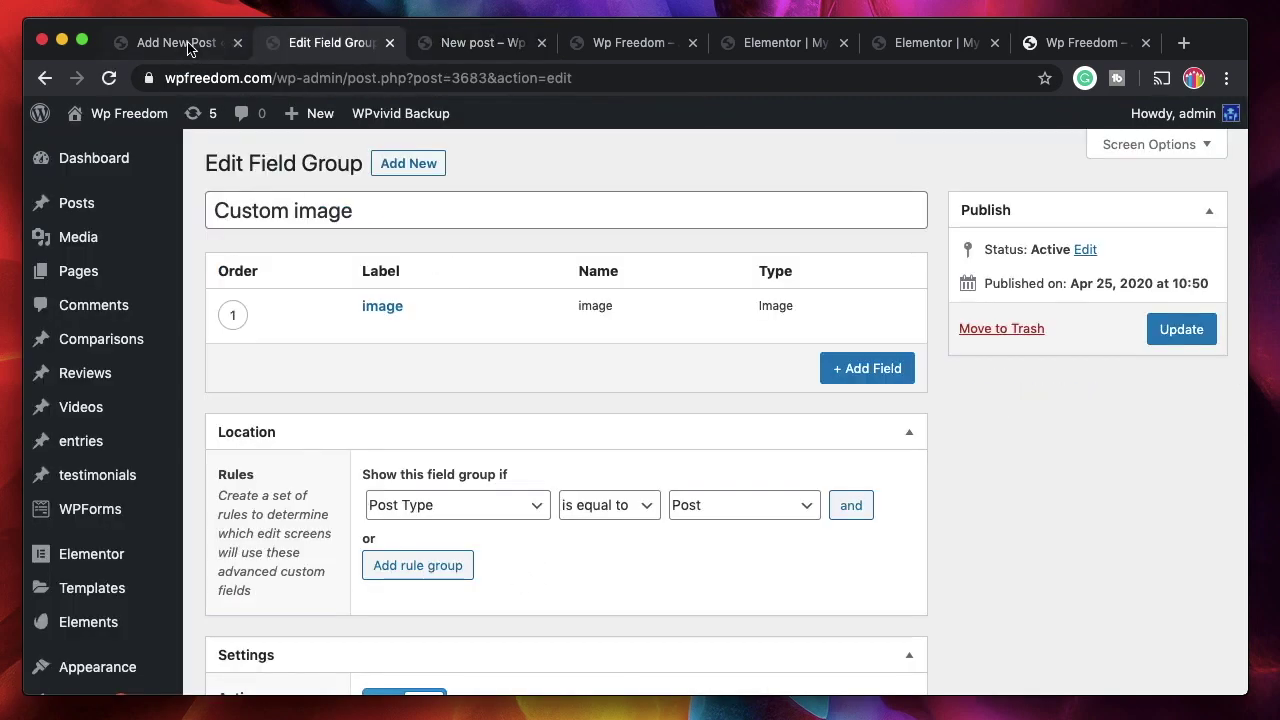
{"action": "left_click", "coordinate": [190, 43]}
{"action": "left_click", "coordinate": [626, 43]}
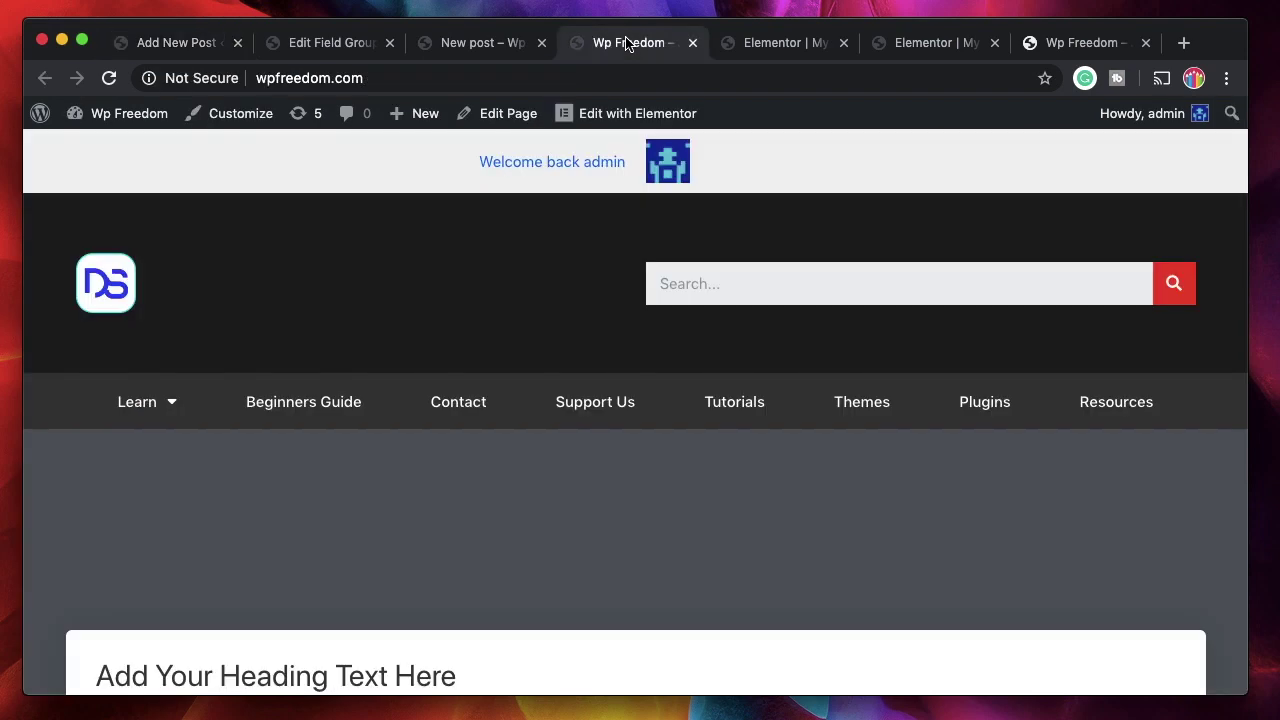
{"action": "left_click", "coordinate": [765, 50]}
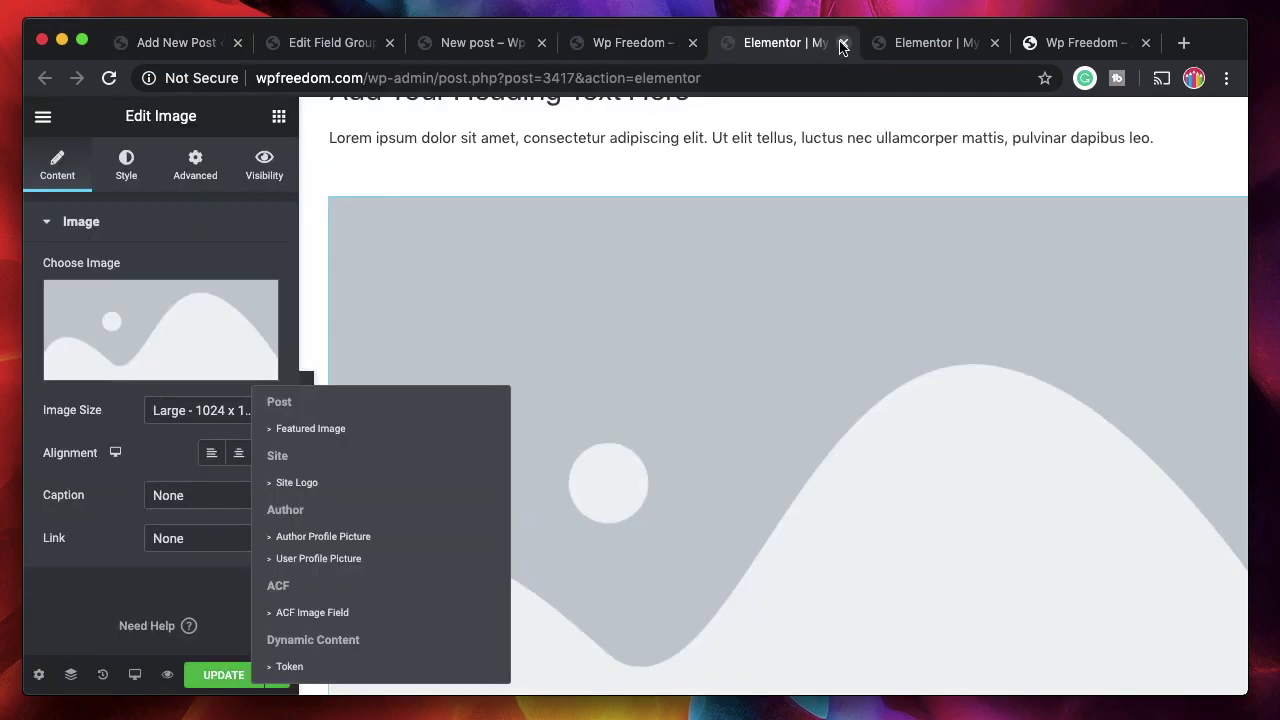
{"action": "left_click", "coordinate": [843, 43]}
{"action": "left_click", "coordinate": [823, 214]}
- Edit the My new post design single template with Elementor
{"action": "left_click", "coordinate": [585, 225]}
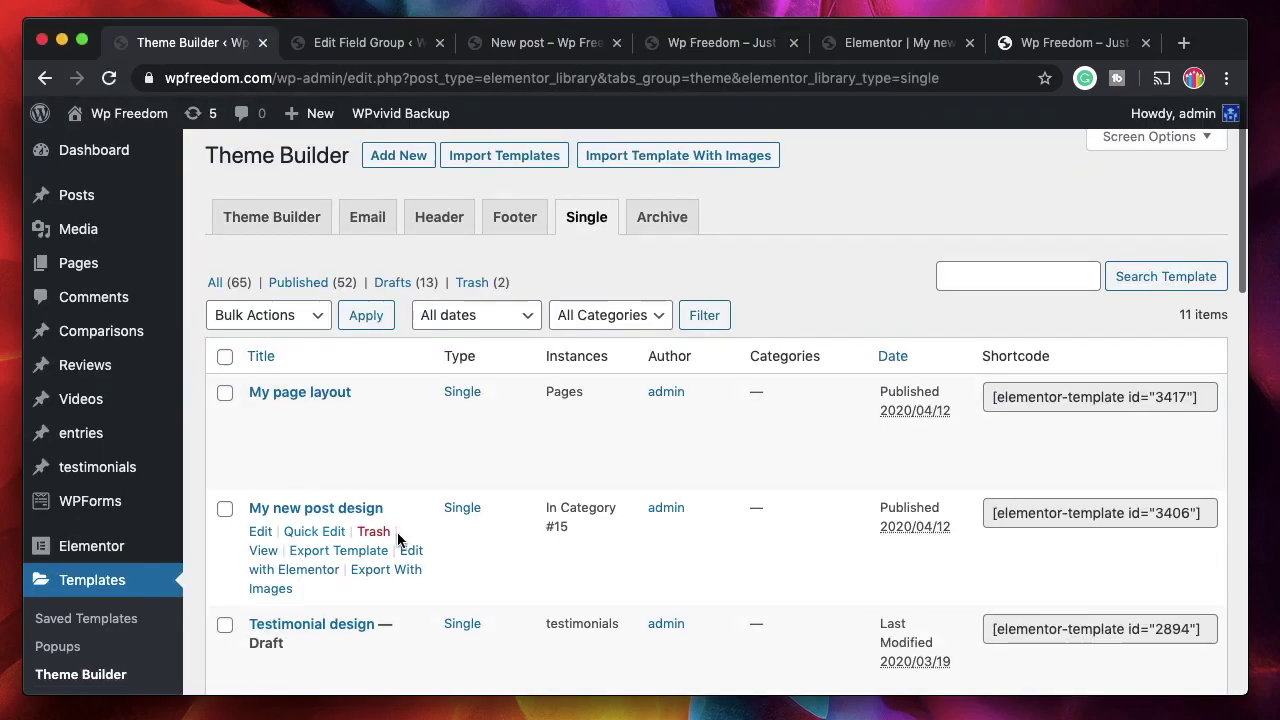
{"action": "scroll", "coordinate": [397, 532], "scroll_direction": "down", "scroll_amount": 2}
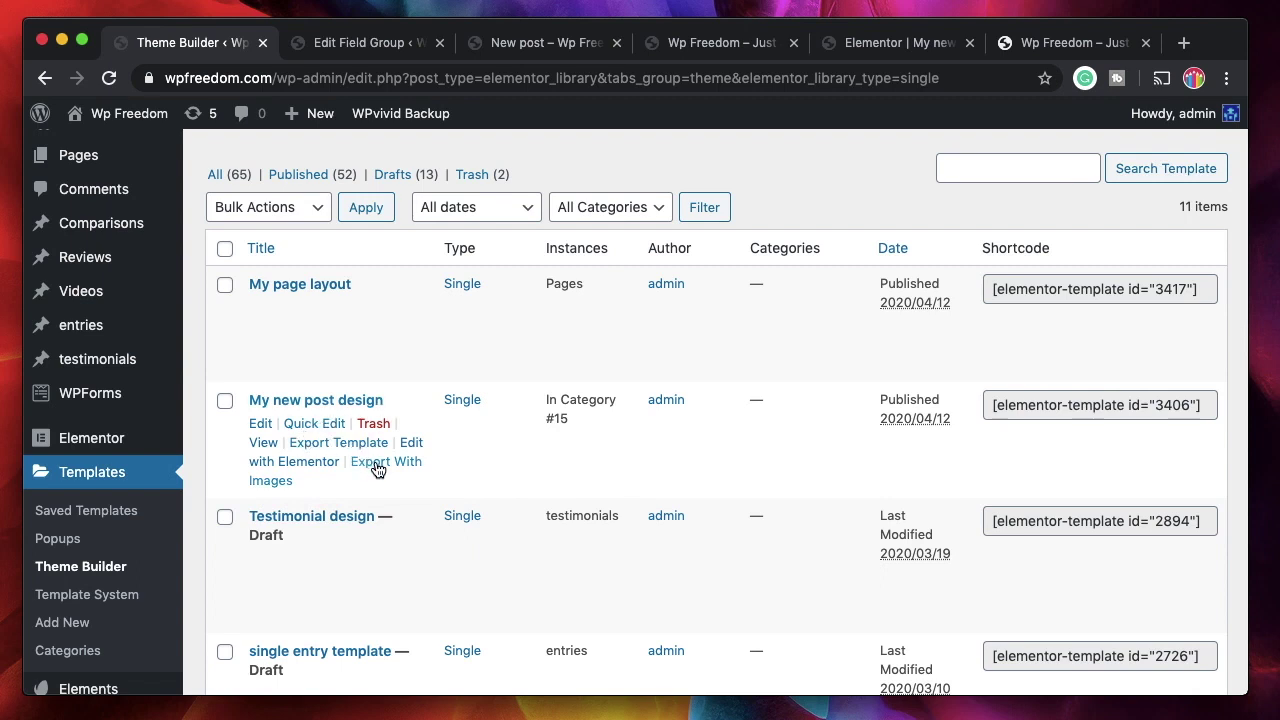
{"action": "left_click", "coordinate": [316, 465]}
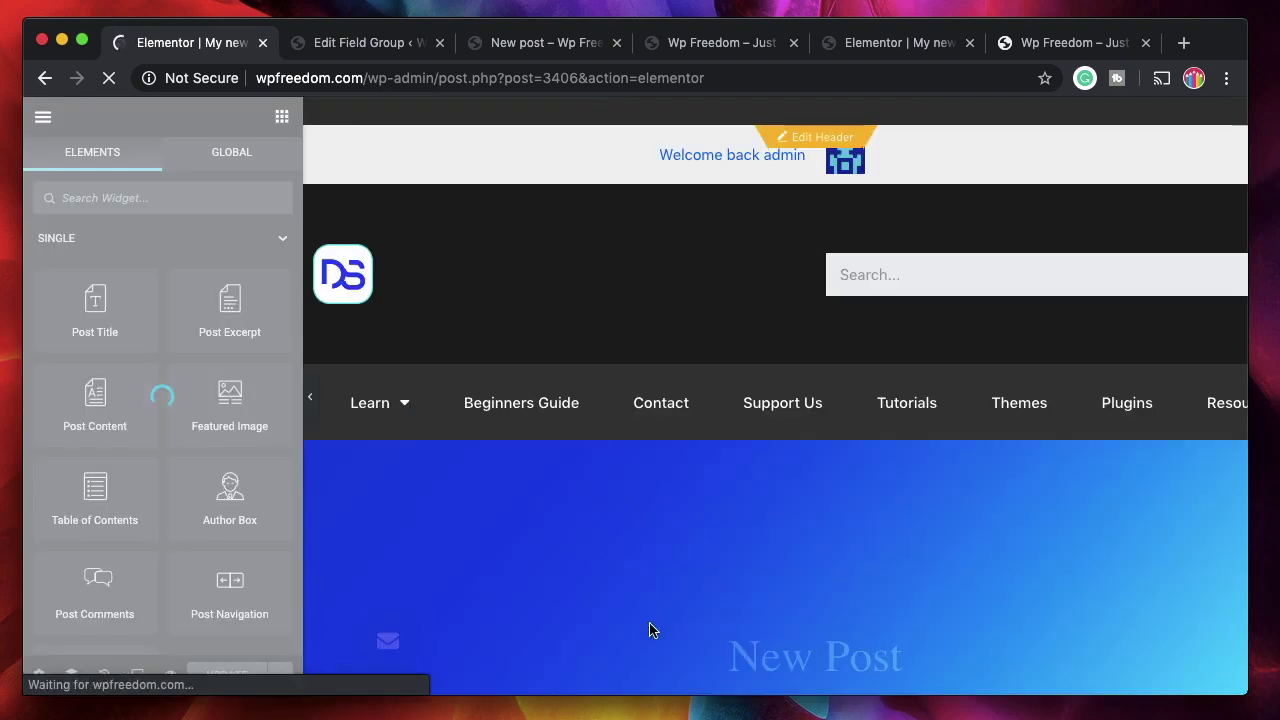
- Add an Image widget below Share This Post using the 'imag' search
{"action": "scroll", "coordinate": [651, 628], "scroll_direction": "down", "scroll_amount": 5}
{"action": "type", "text": "imag"}
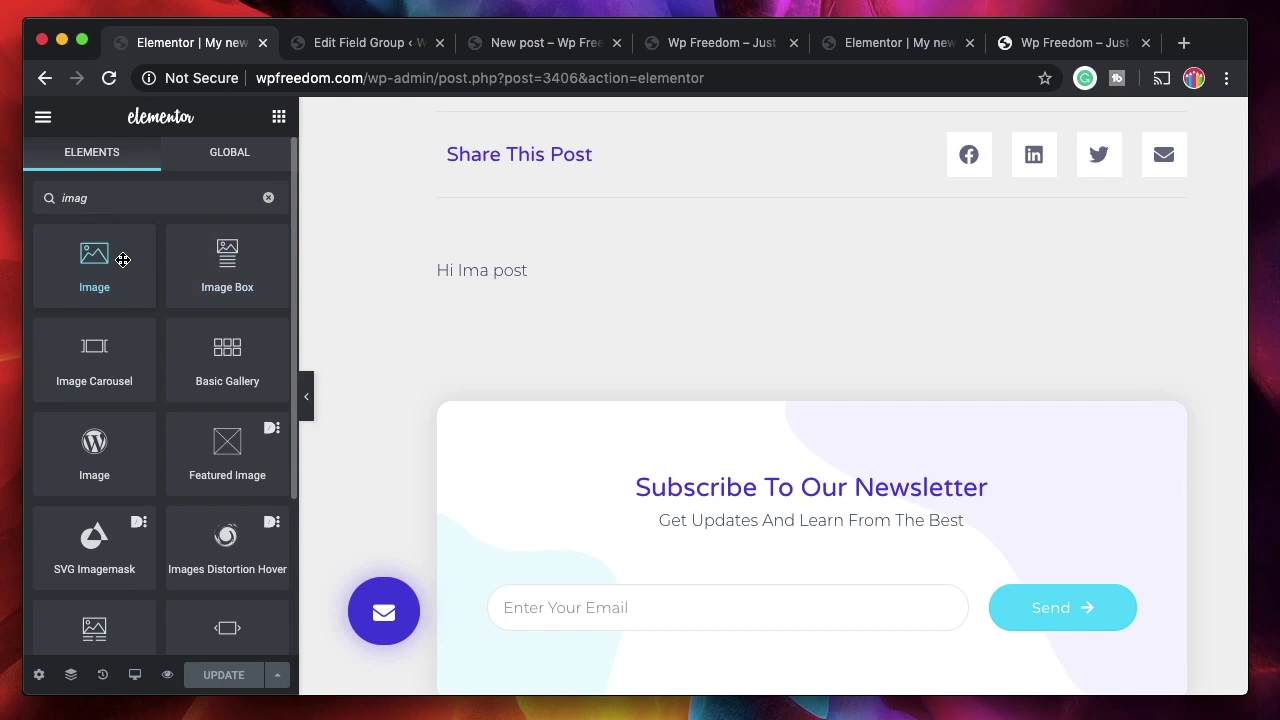
{"action": "left_click_drag", "start_coordinate": [122, 260], "coordinate": [577, 271]}
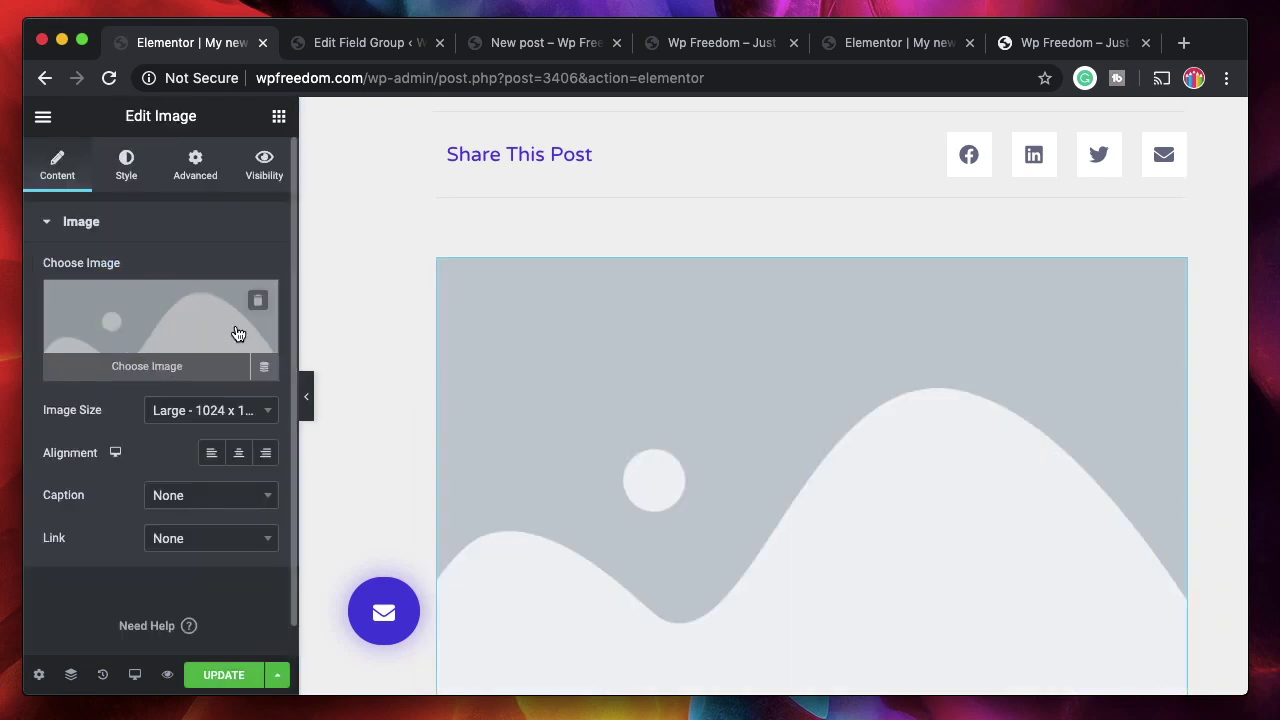
- Bind the image to an ACF Image Field dynamic tag with key 'image'
{"action": "left_click", "coordinate": [260, 368]}
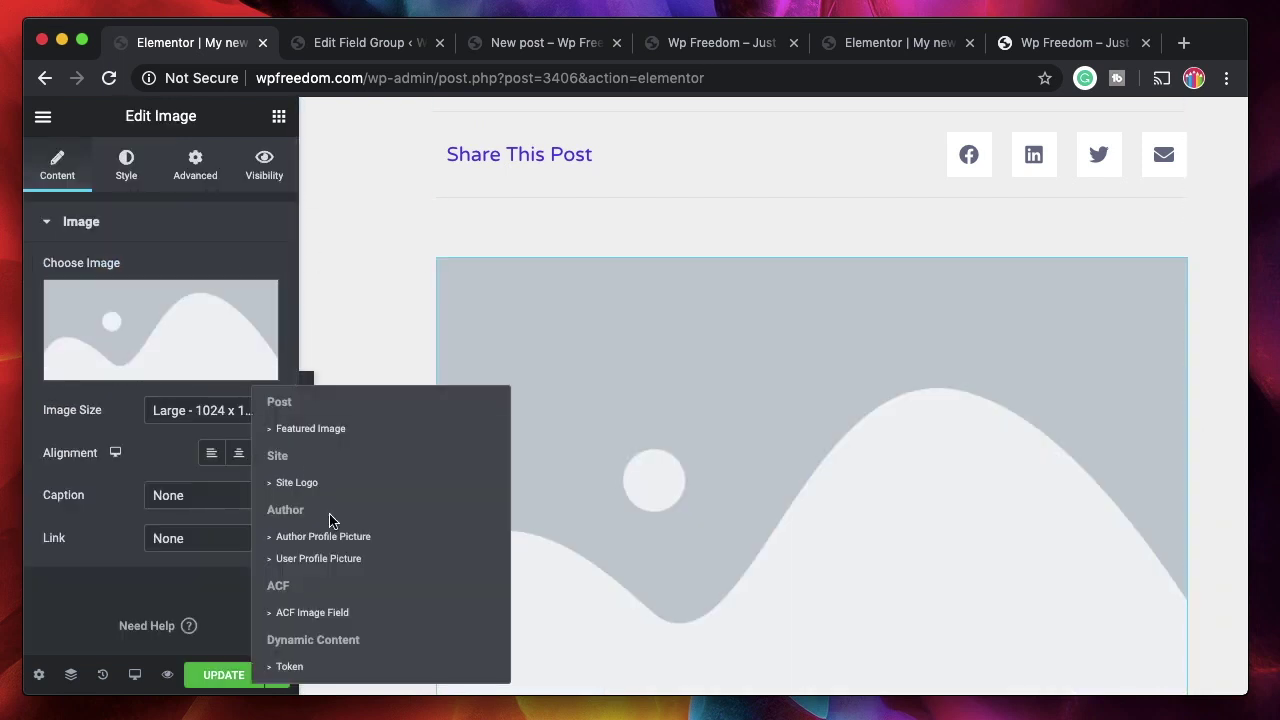
{"action": "left_click", "coordinate": [310, 618]}
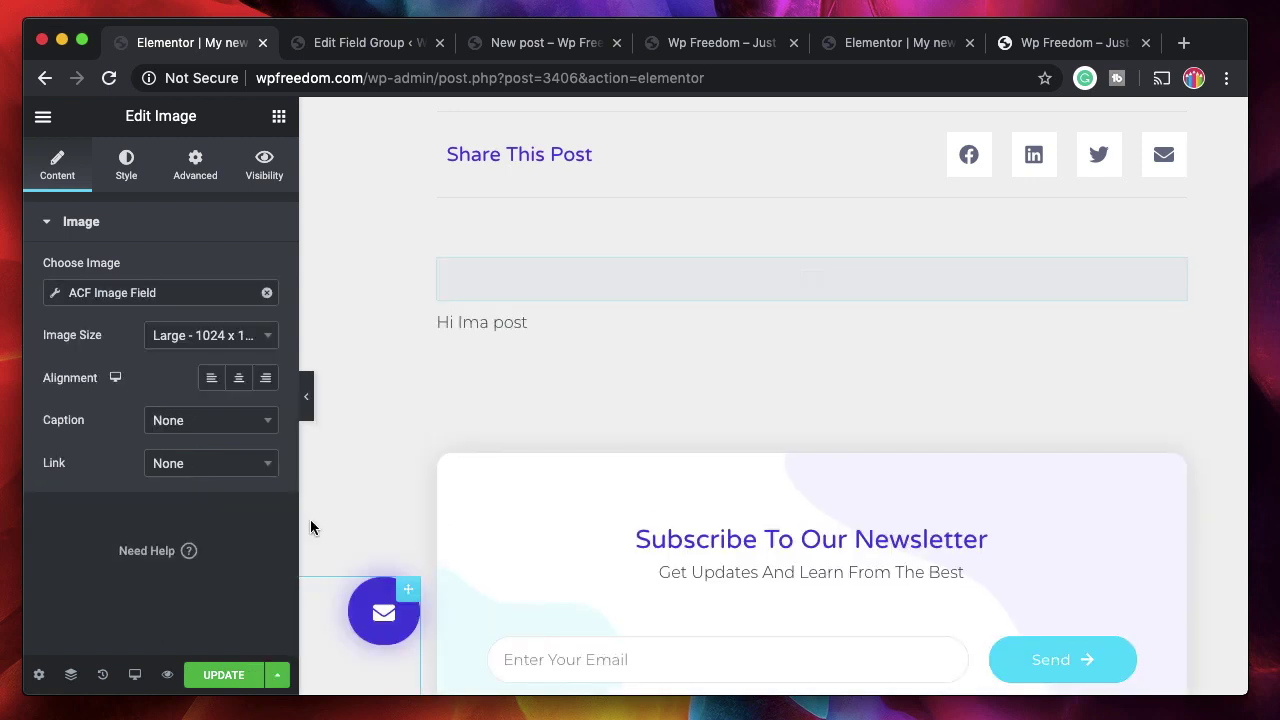
{"action": "left_click", "coordinate": [158, 293]}
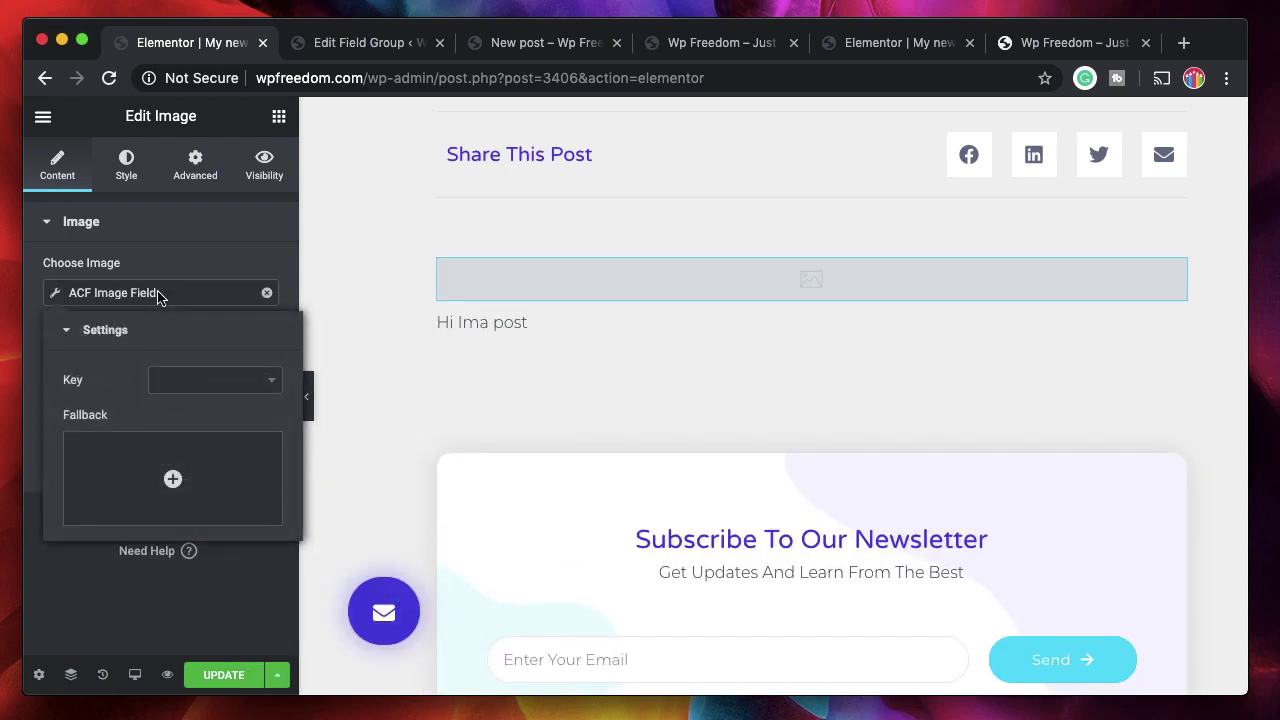
{"action": "left_click", "coordinate": [245, 381]}
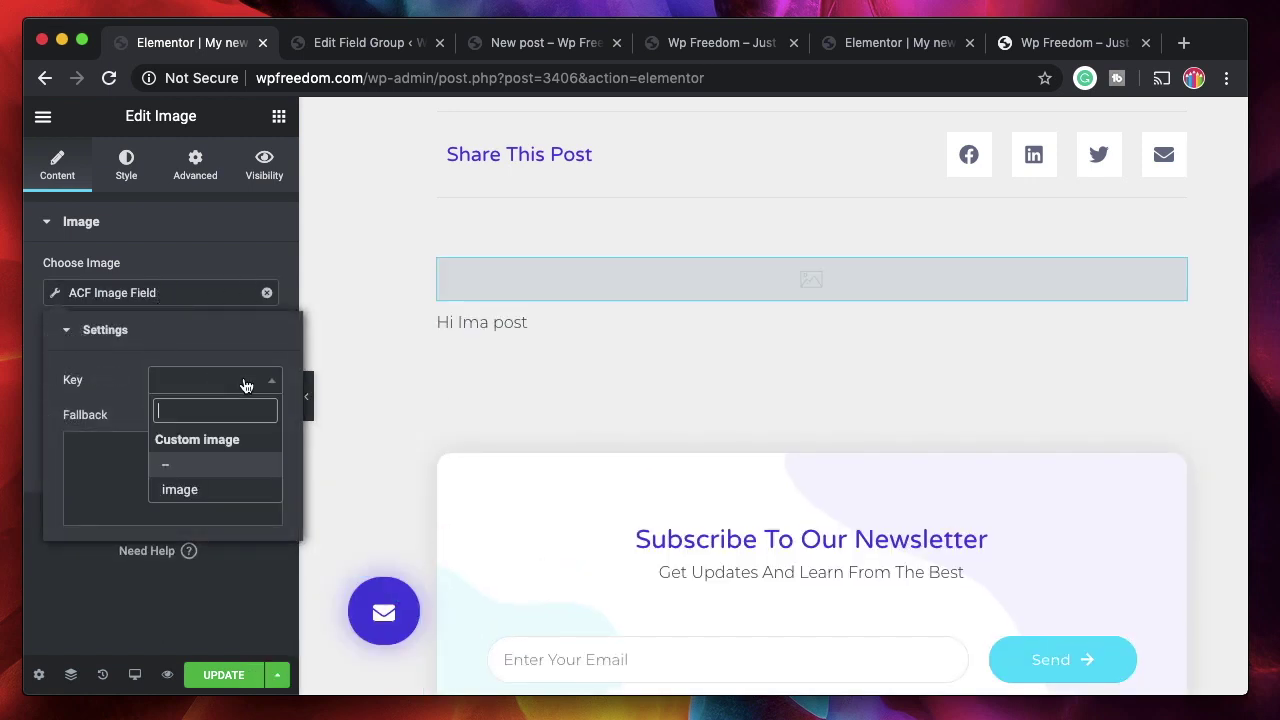
{"action": "left_click", "coordinate": [180, 490]}
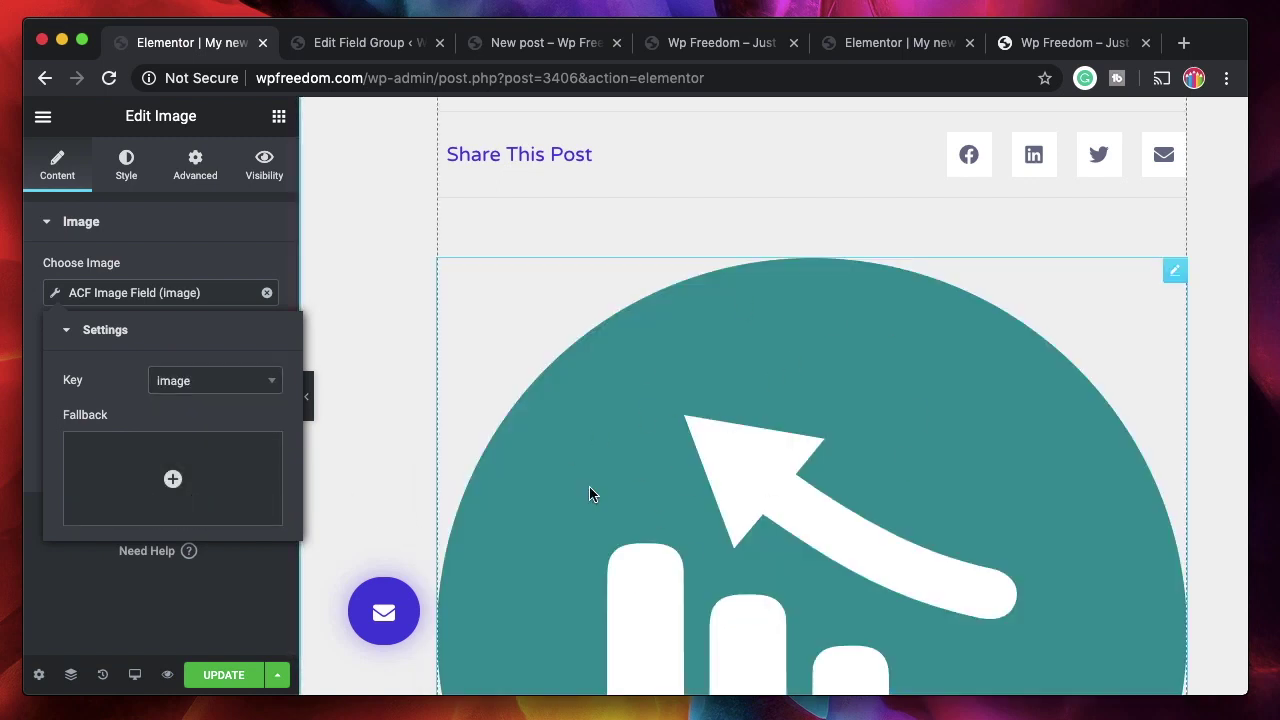
{"action": "left_click", "coordinate": [160, 236]}
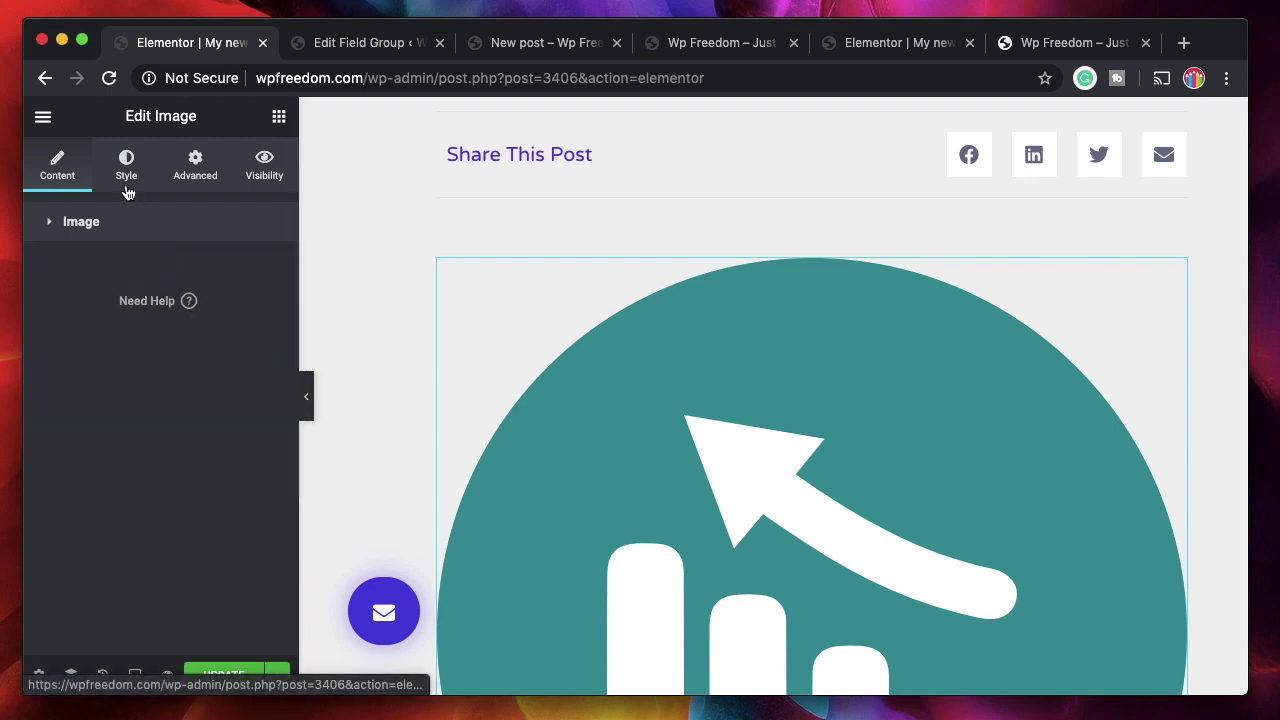
- Set the image's Style width to 13 and update the template
{"action": "left_click", "coordinate": [126, 180]}
{"action": "left_click_drag", "start_coordinate": [45, 308], "coordinate": [66, 317]}
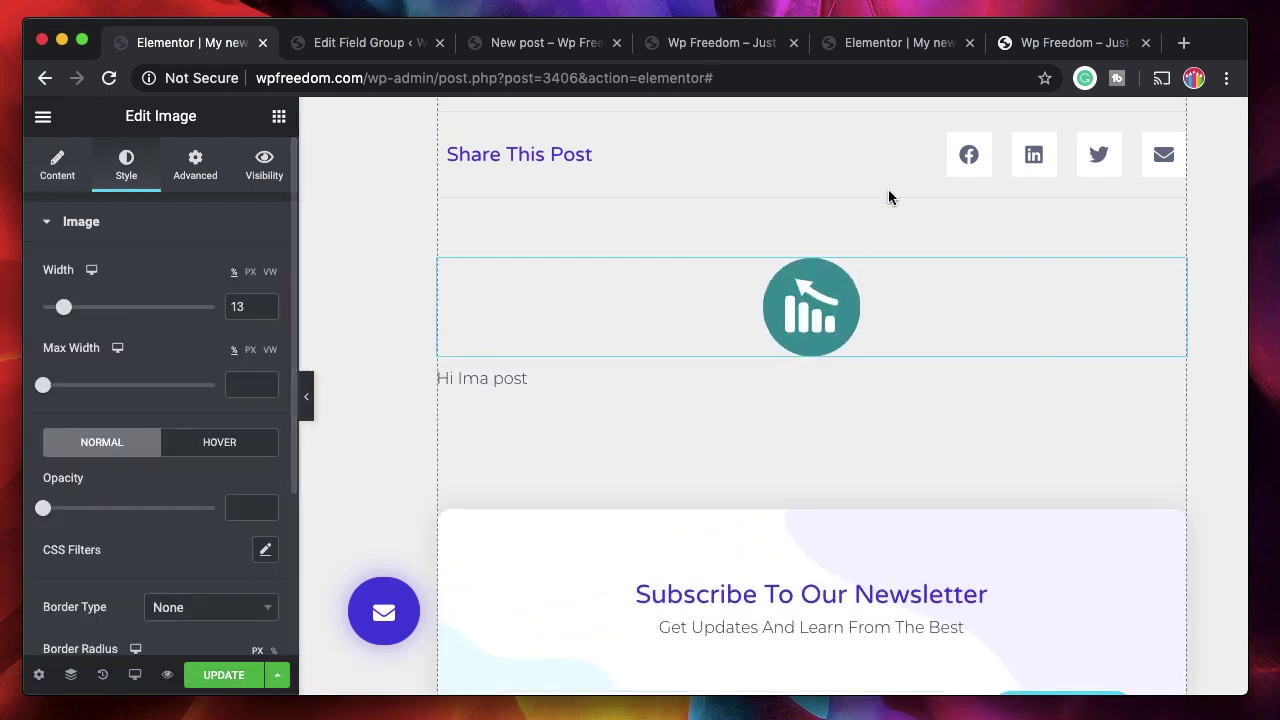
{"action": "left_click", "coordinate": [228, 676]}
{"action": "key", "text": "super+3"}
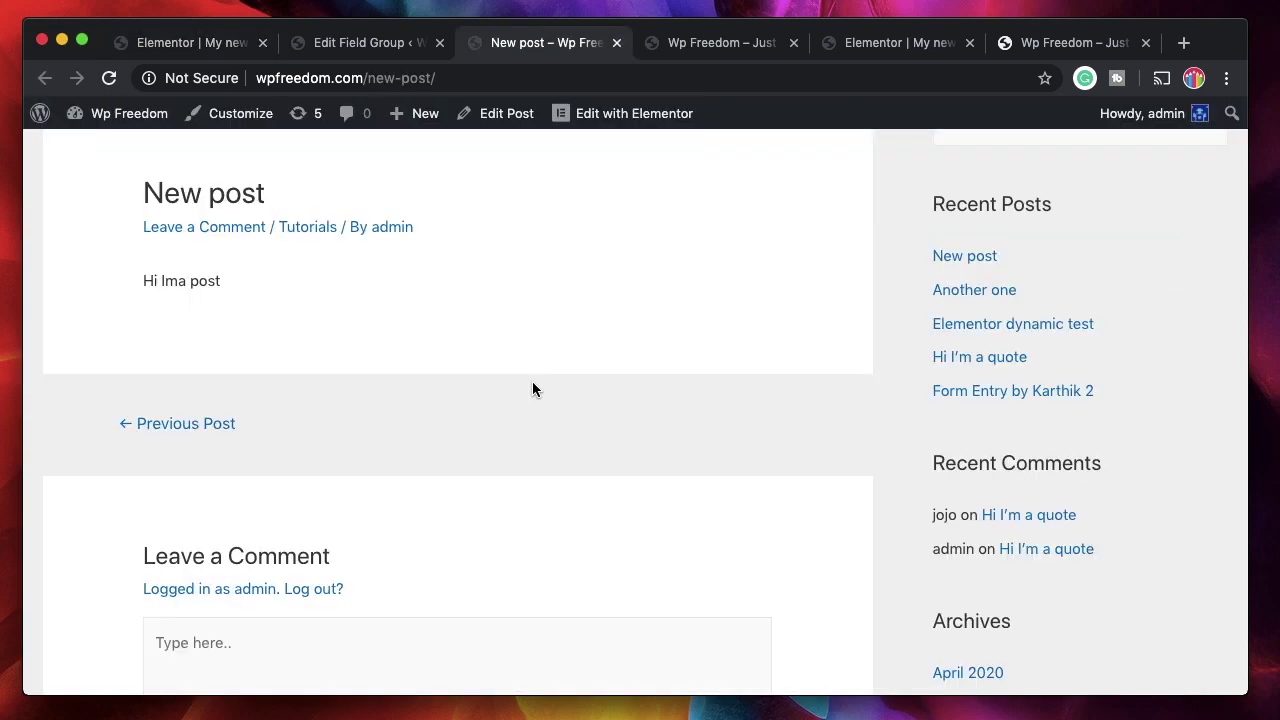
- Reload the live New post page and scroll down to the teal chart icon
{"action": "key", "text": "super+r"}
{"action": "left_click", "coordinate": [110, 78]}
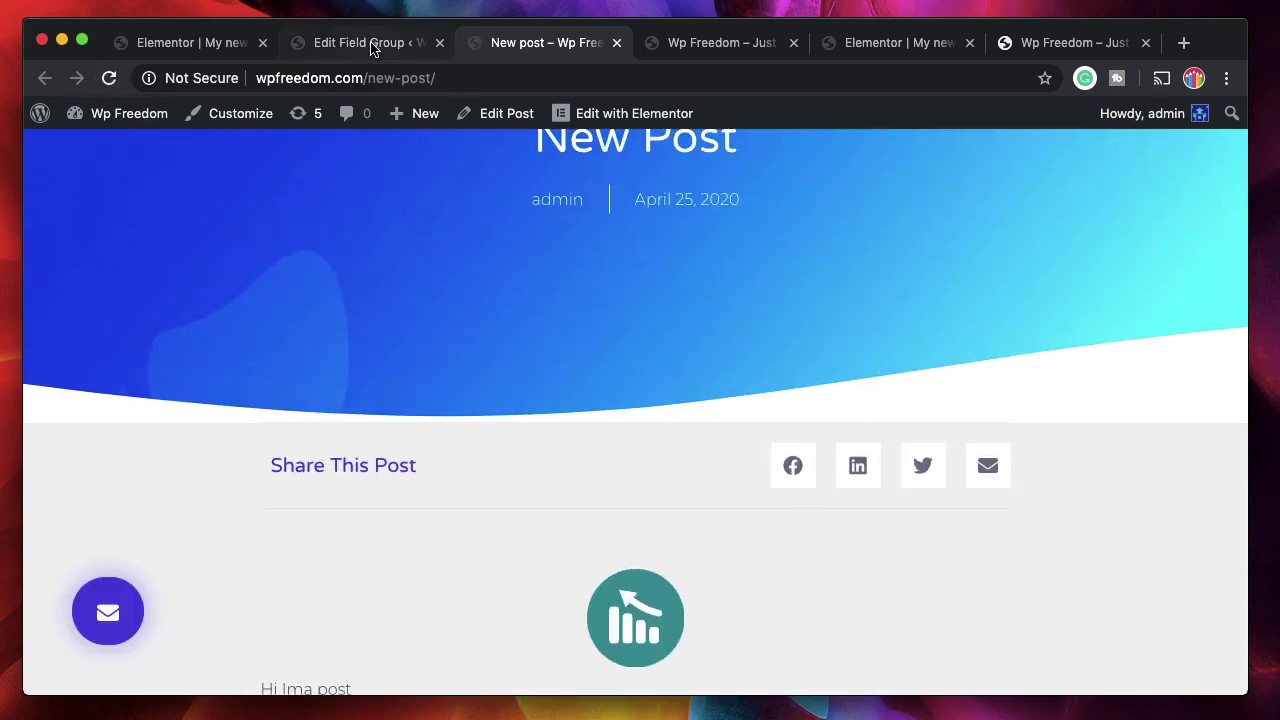
{"action": "scroll", "coordinate": [486, 394], "scroll_direction": "down", "scroll_amount": 3}
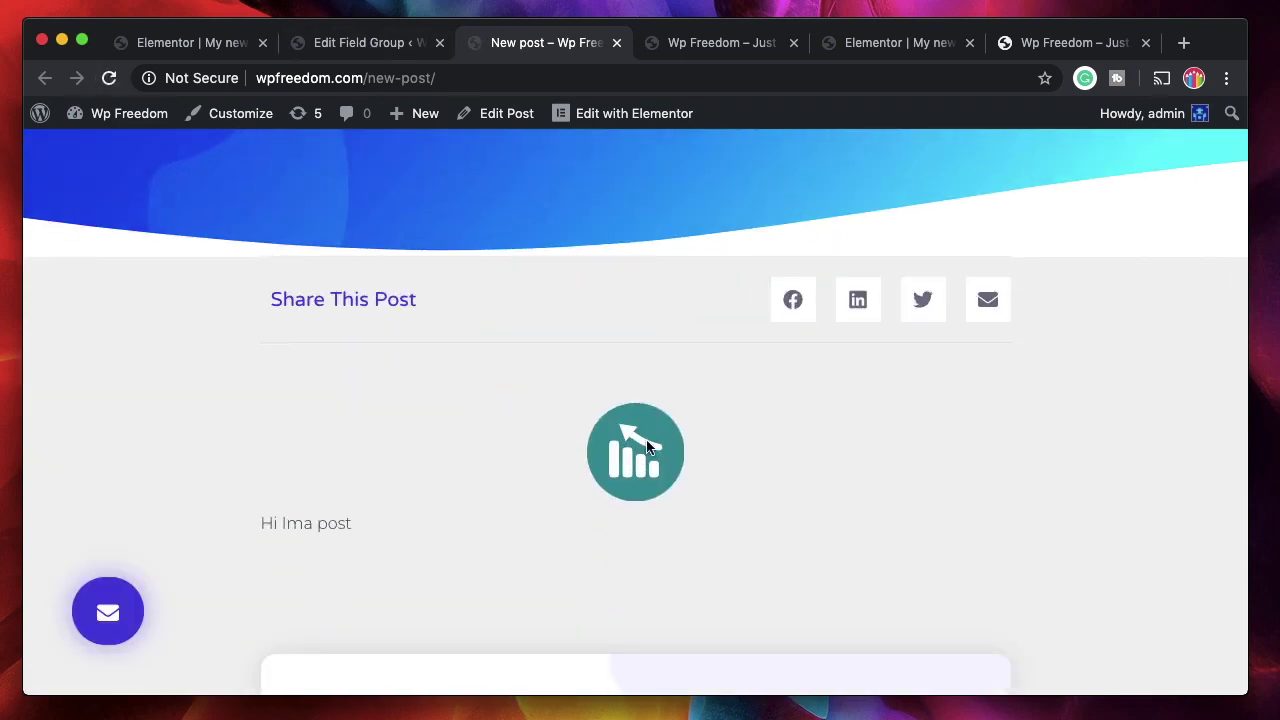